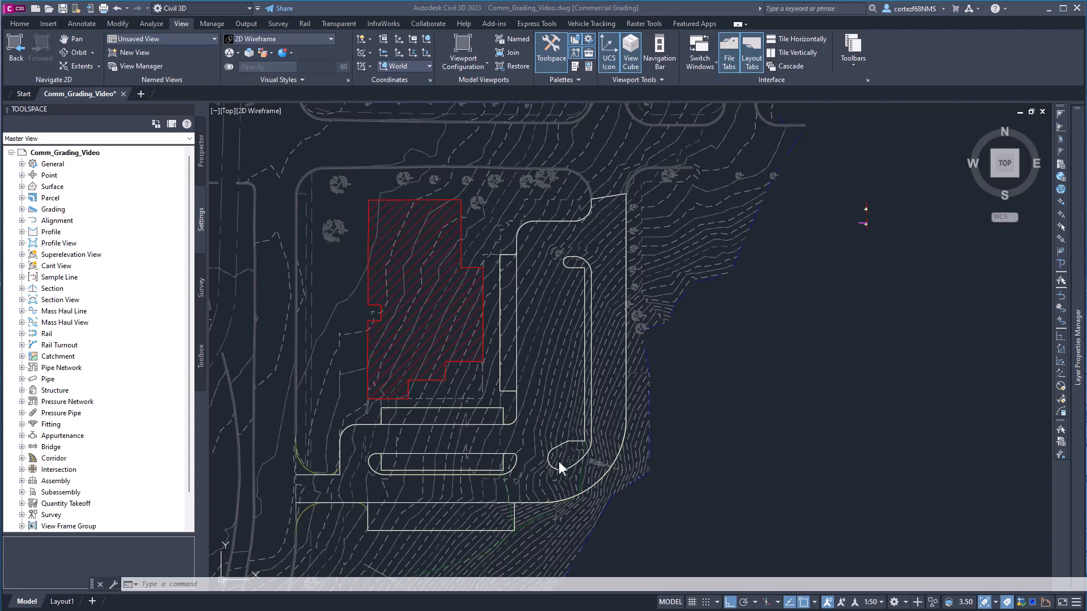
# Step: Examine the two curb assemblies drawn beyond the east side of the site
pyautogui.click(199, 161)
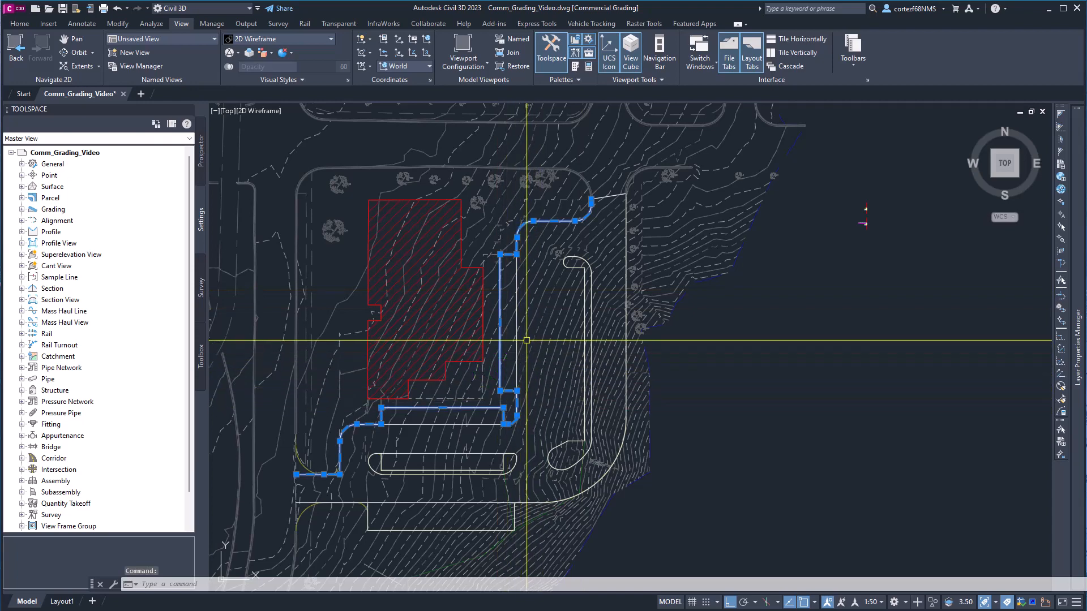
pyautogui.press('Escape')
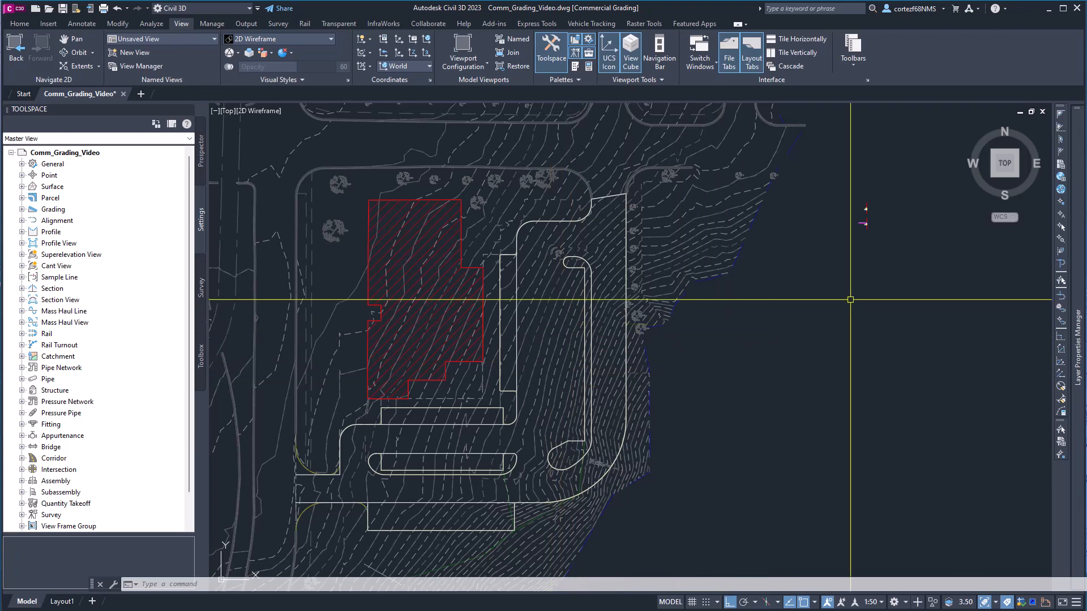
pyautogui.moveTo(852, 278); pyautogui.dragTo(705, 428, button='middle')
pyautogui.scroll(10, 714, 374)
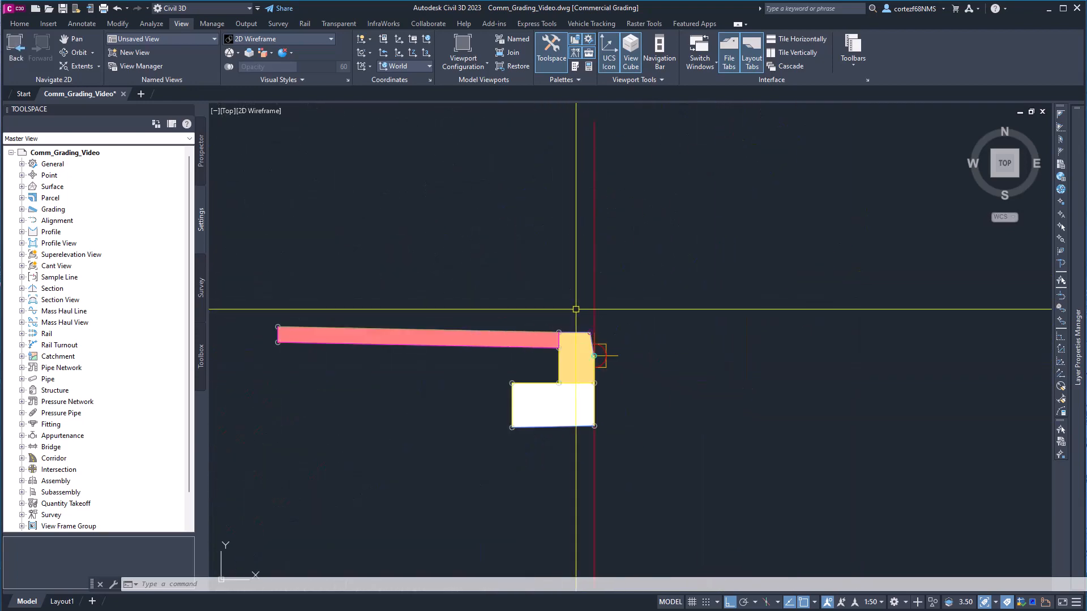
pyautogui.scroll(-10, 600, 393)
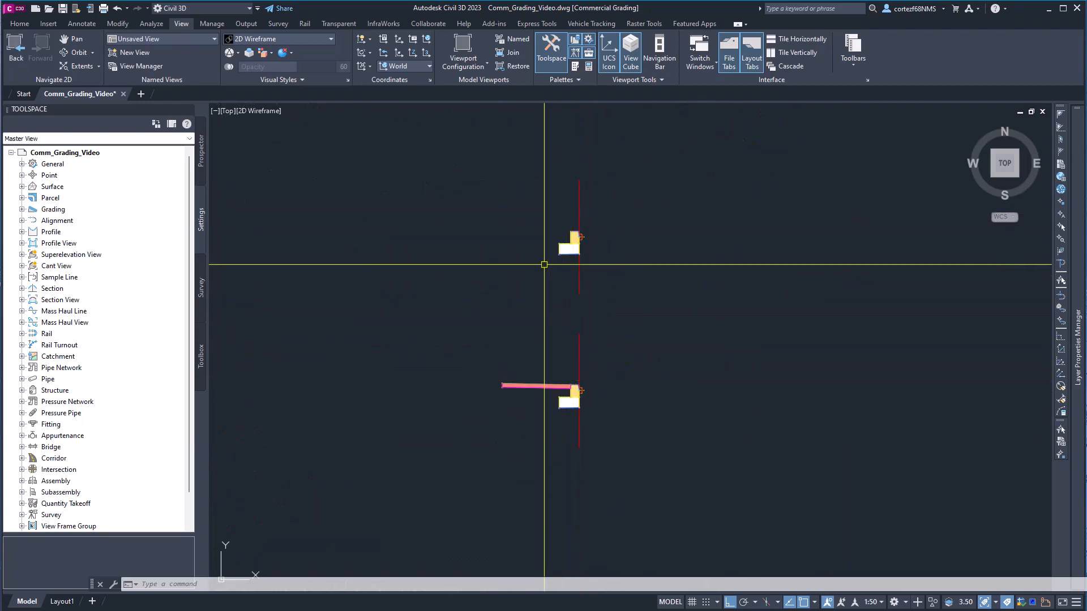
pyautogui.scroll(8, 575, 243)
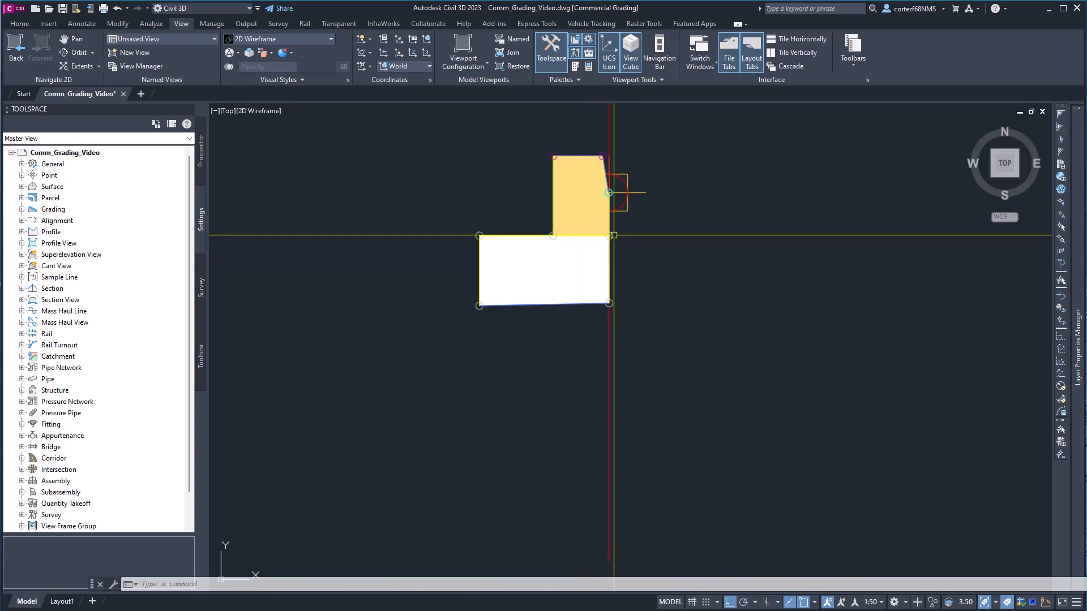
# Step: Inspect the UrbanCurbGutterGeneral subassembly on the upper assembly without changing it
pyautogui.click(581, 209)
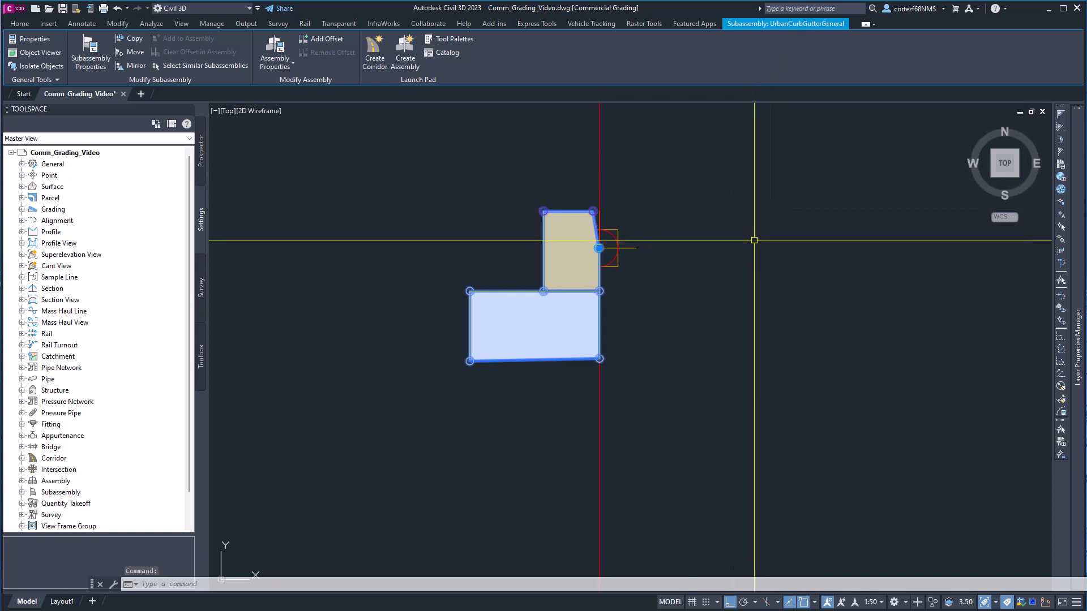
pyautogui.scroll(-1, 813, 244)
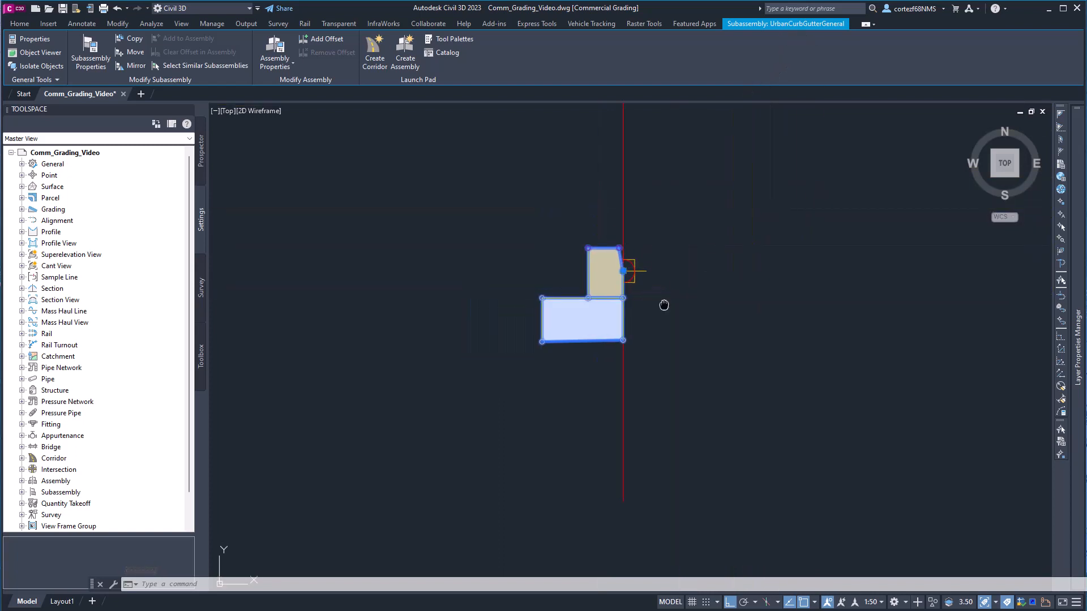
pyautogui.scroll(1, 632, 339)
pyautogui.scroll(2, 632, 340)
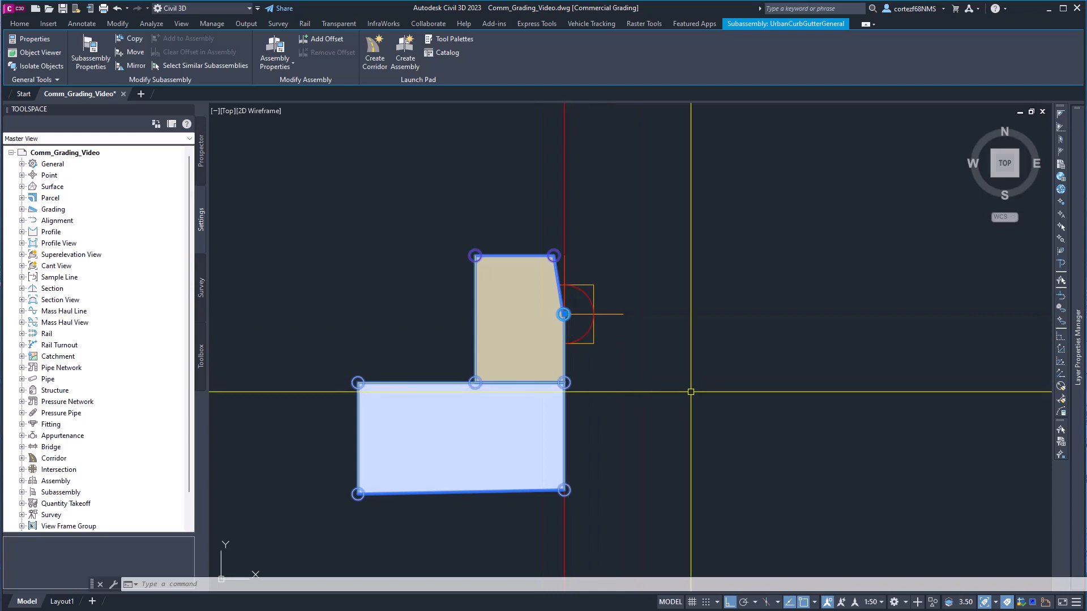
pyautogui.press('Escape')
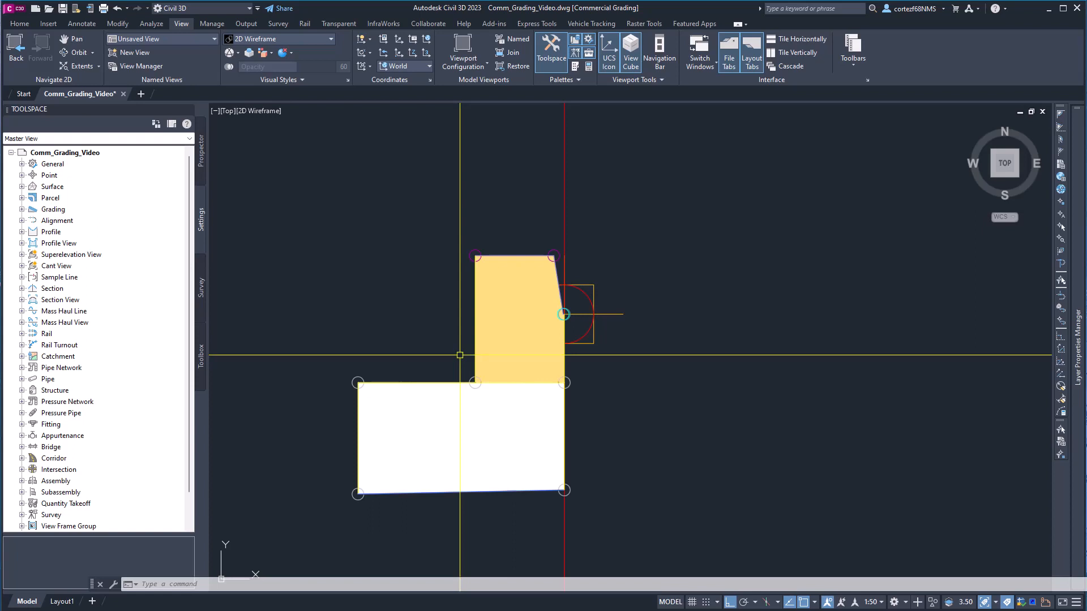
# Step: Inspect the curb only assembly and its attachment point at the curb face, relative to the site layout
pyautogui.scroll(-8, 564, 314)
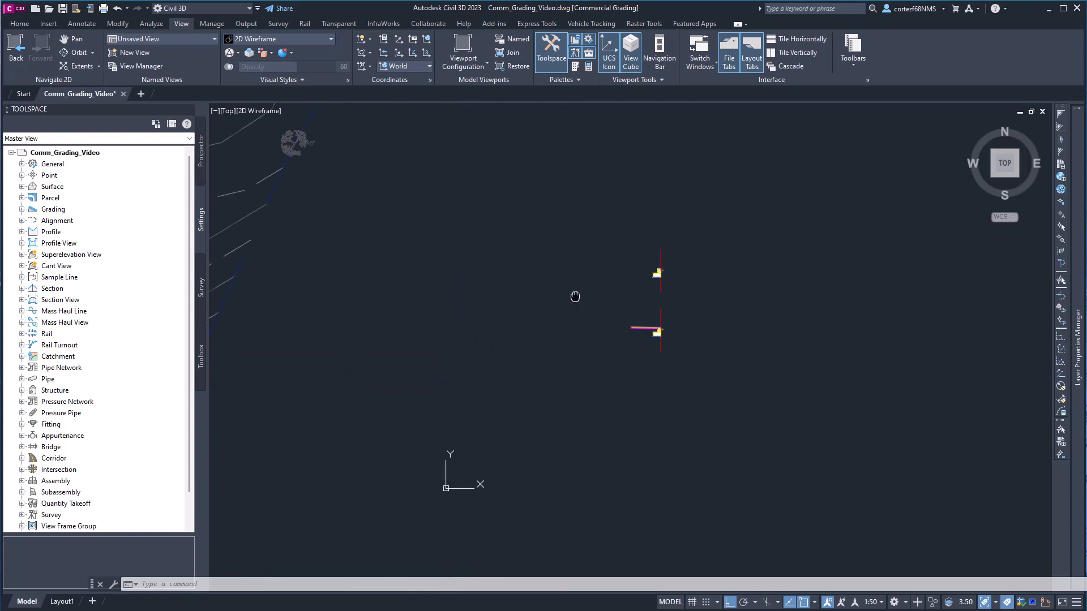
pyautogui.moveTo(532, 308); pyautogui.dragTo(752, 304, button='middle')
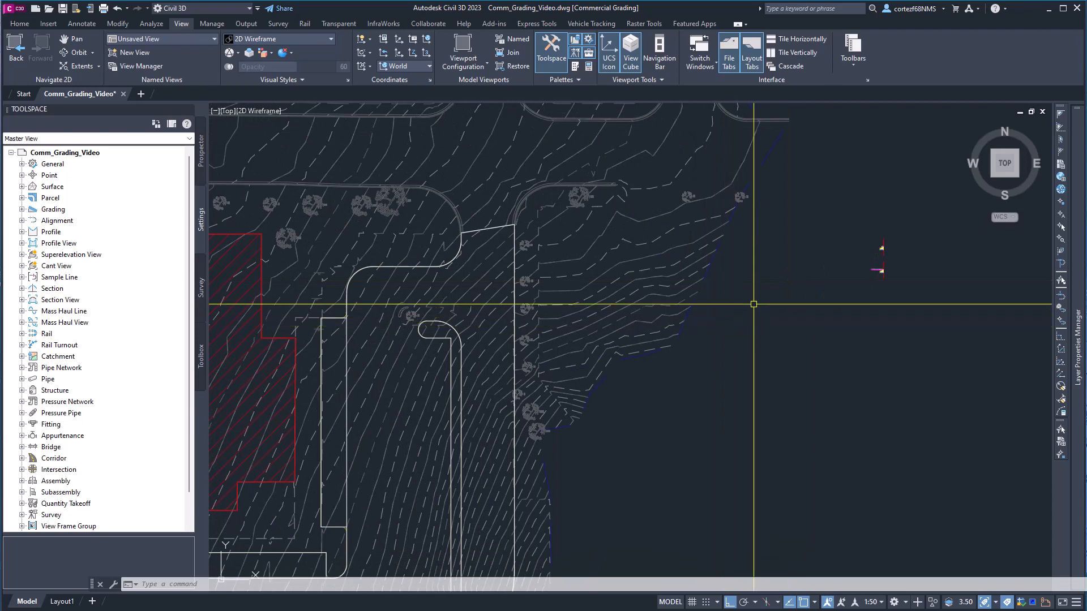
pyautogui.scroll(10, 874, 256)
pyautogui.scroll(2, 874, 255)
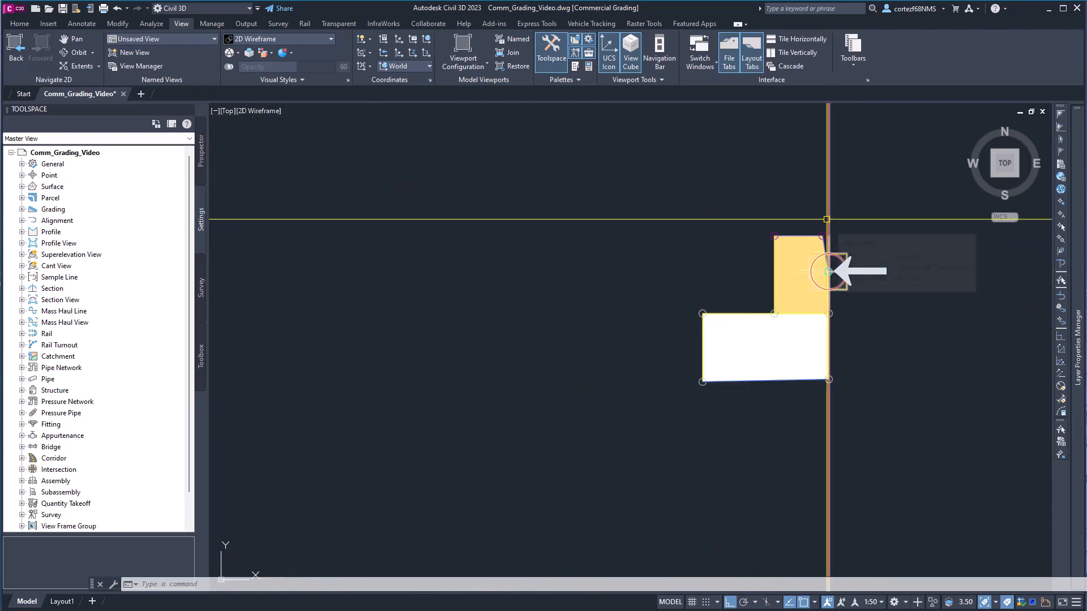
pyautogui.click(829, 272)
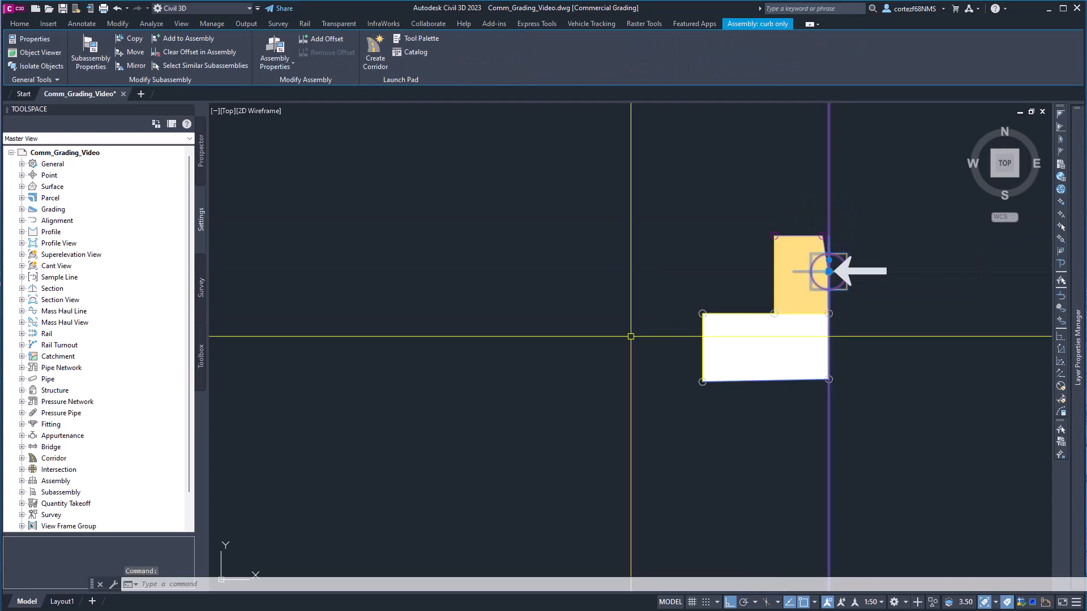
pyautogui.scroll(-6, 631, 333)
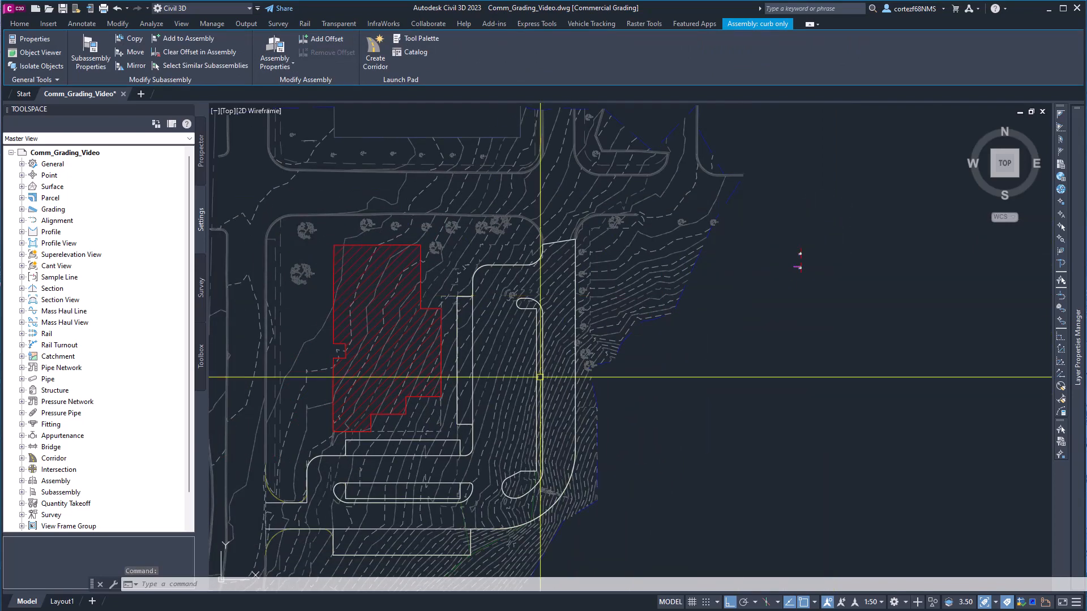
pyautogui.press('Escape')
pyautogui.press('Escape')
# Step: Check the building-side curb line on the site, and examine the marked points along the top and face of the curb only assembly
pyautogui.scroll(5, 466, 359)
pyautogui.scroll(-4, 395, 368)
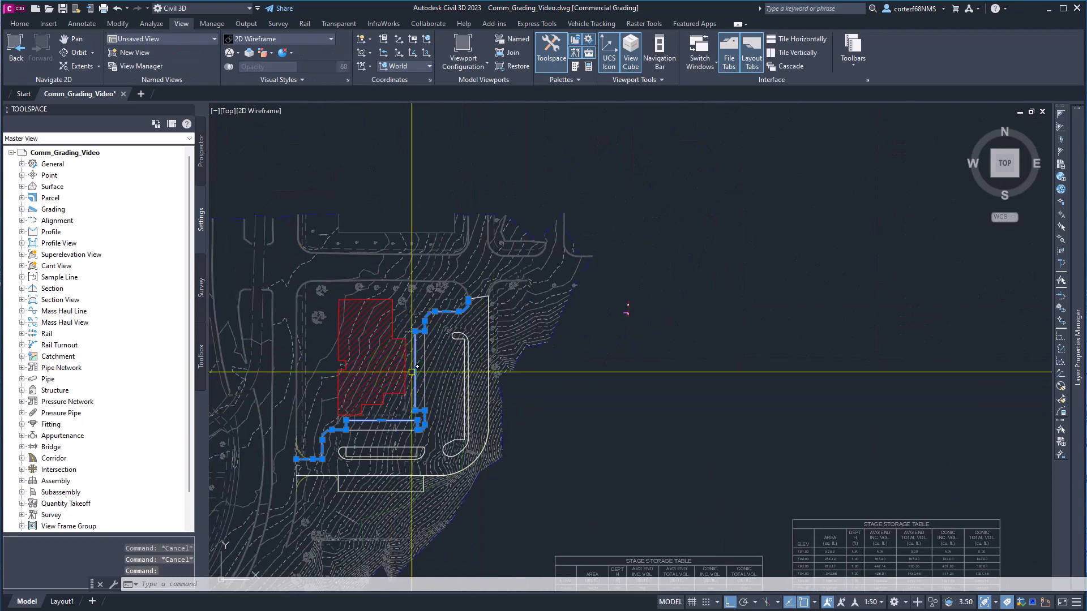
pyautogui.scroll(10, 628, 306)
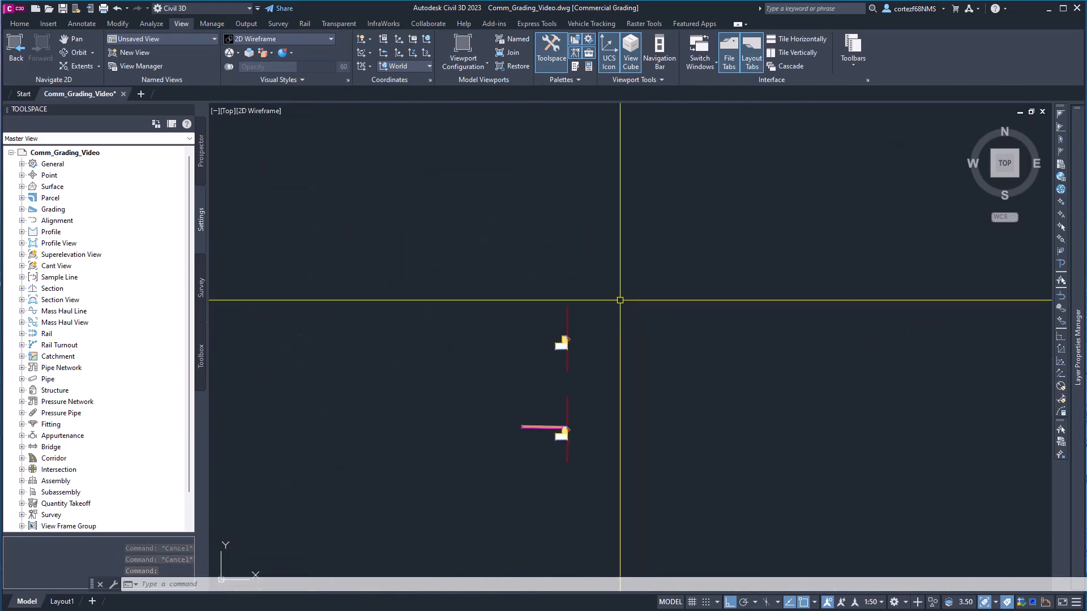
pyautogui.scroll(1, 595, 370)
pyautogui.scroll(-1, 603, 402)
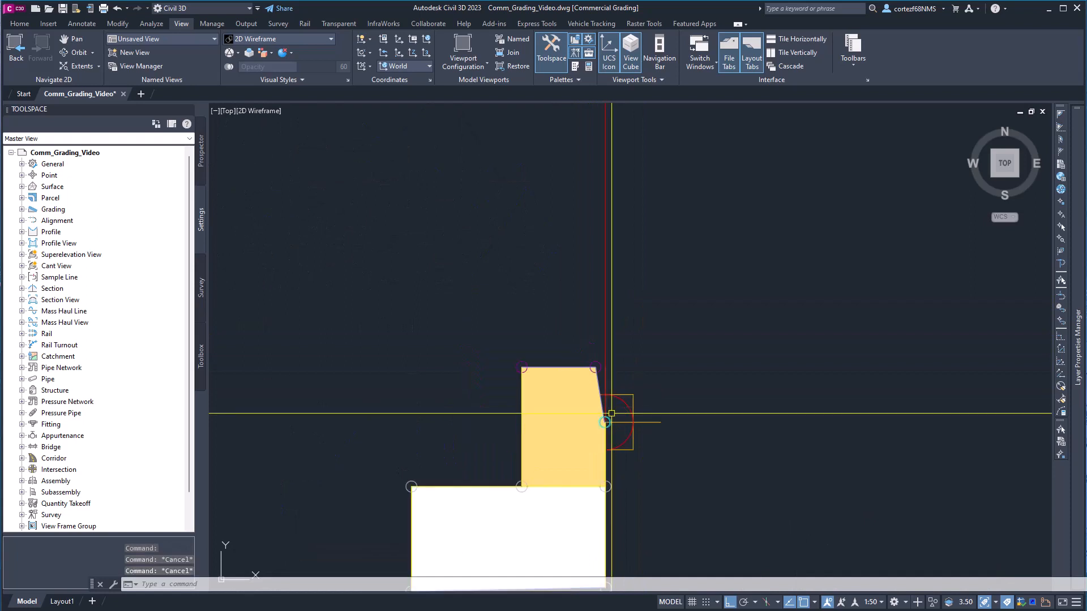
pyautogui.scroll(4, 589, 389)
pyautogui.scroll(-4, 589, 391)
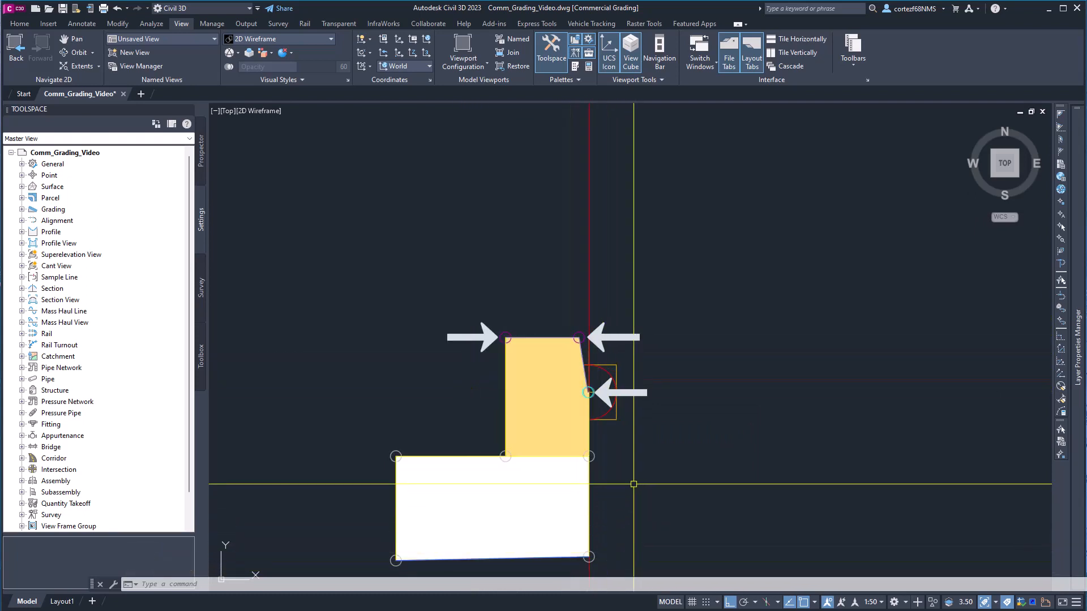
pyautogui.scroll(-6, 590, 476)
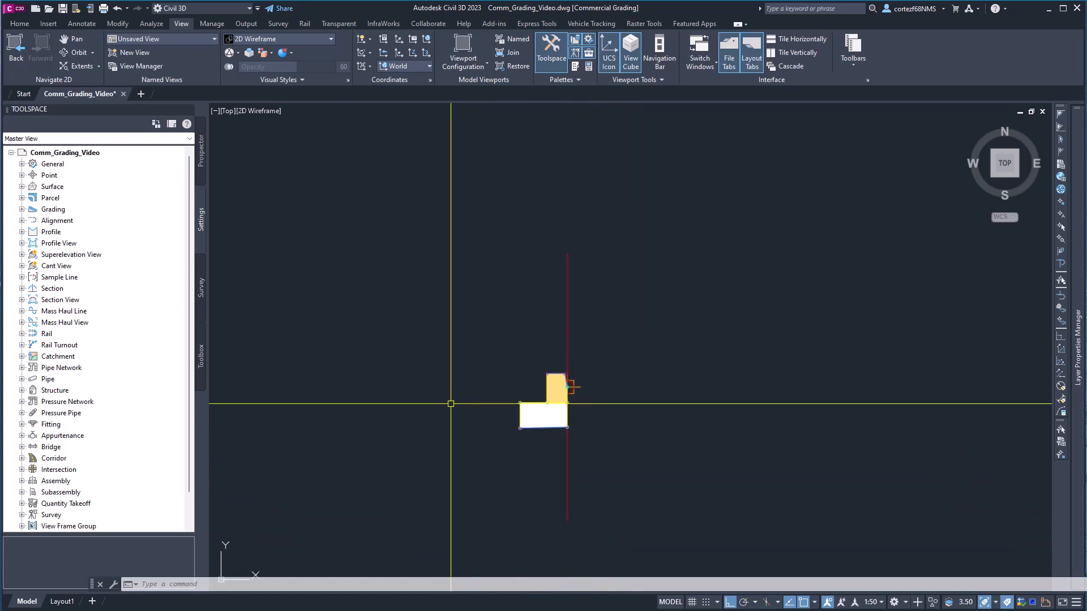
pyautogui.scroll(-6, 589, 362)
pyautogui.moveTo(520, 429); pyautogui.dragTo(529, 415, button='middle')
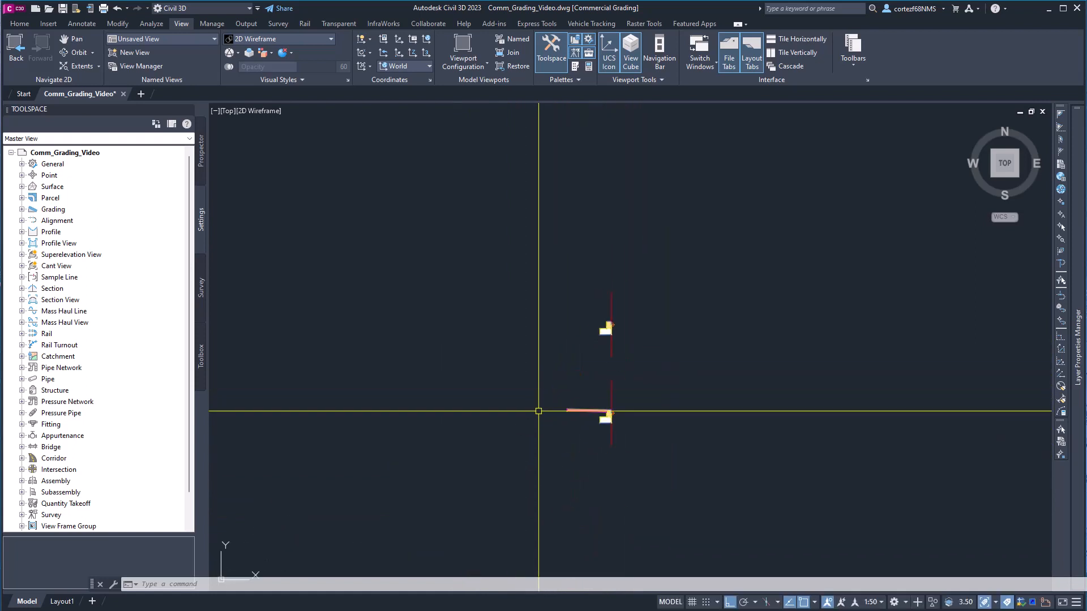
# Step: Examine the lower assembly where the sidewalk meets the back of the curb and the baseline meets the curb face
pyautogui.scroll(6, 563, 412)
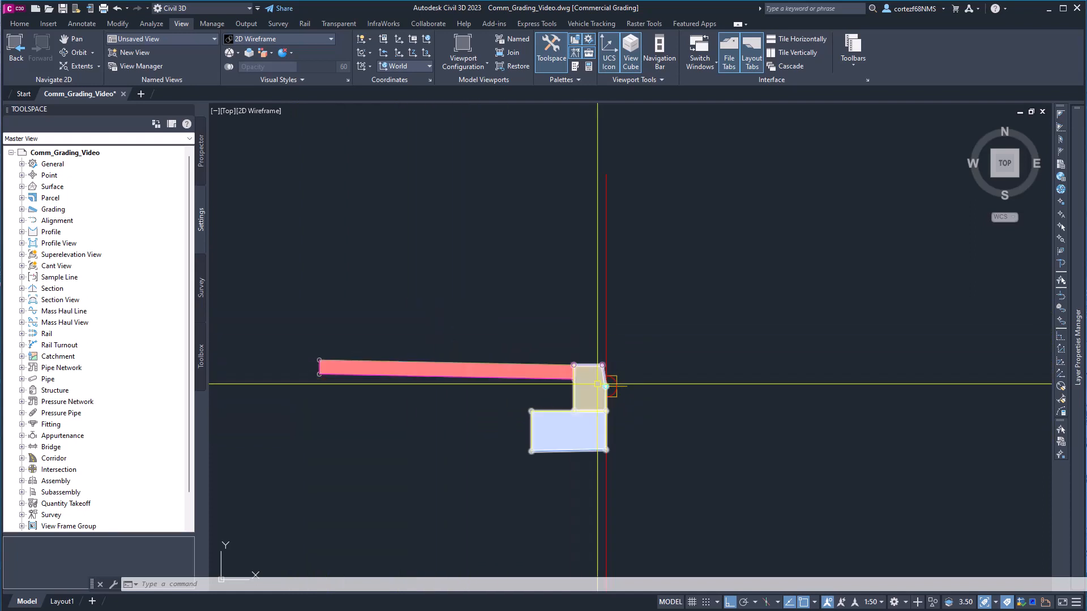
pyautogui.scroll(2, 623, 397)
pyautogui.scroll(4, 595, 383)
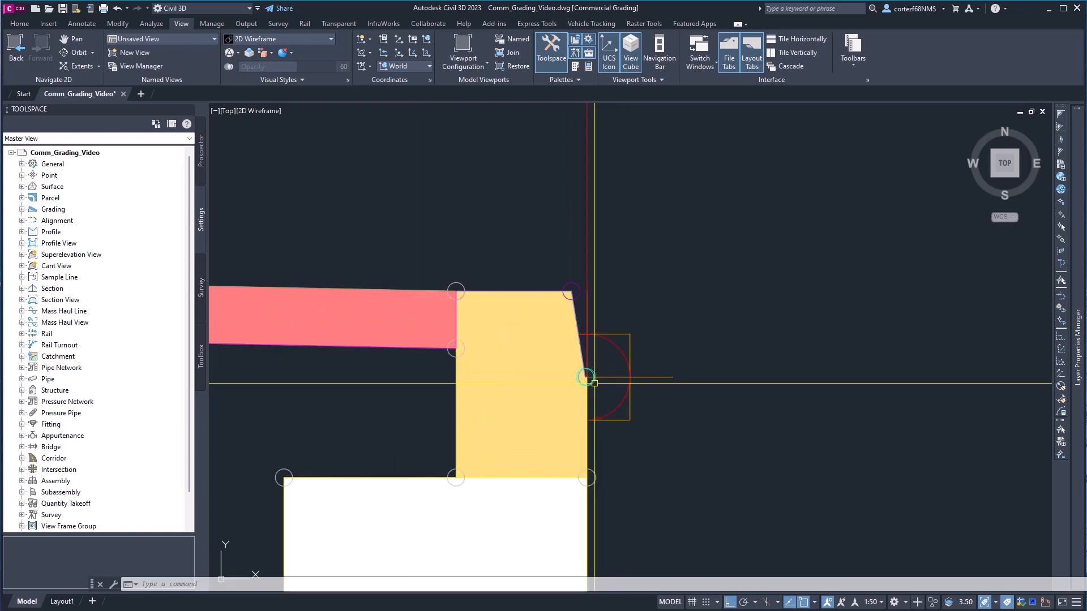
pyautogui.scroll(-6, 594, 383)
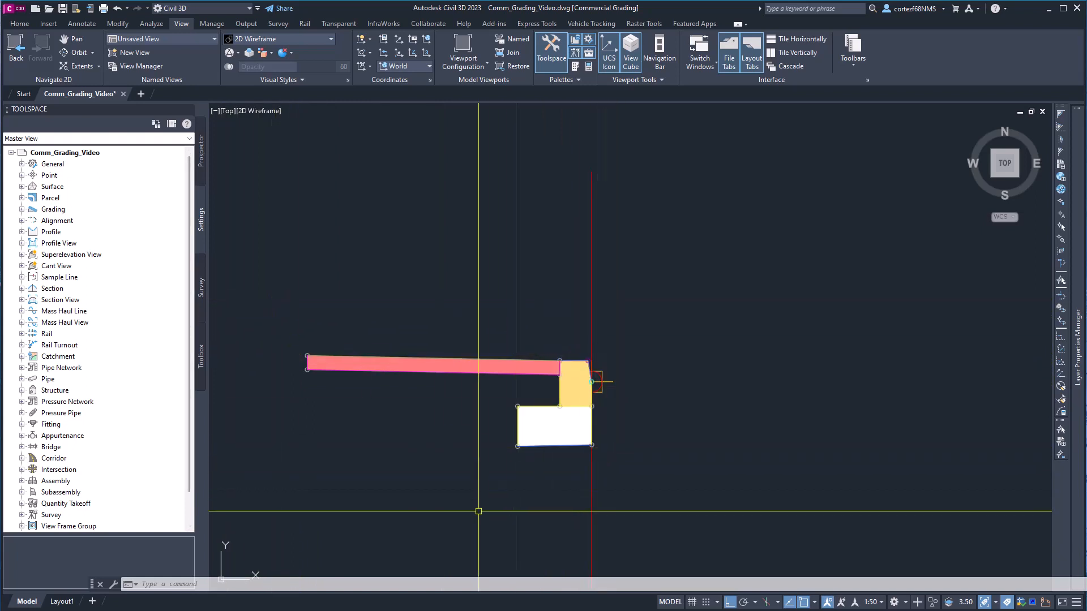
pyautogui.scroll(-4, 416, 486)
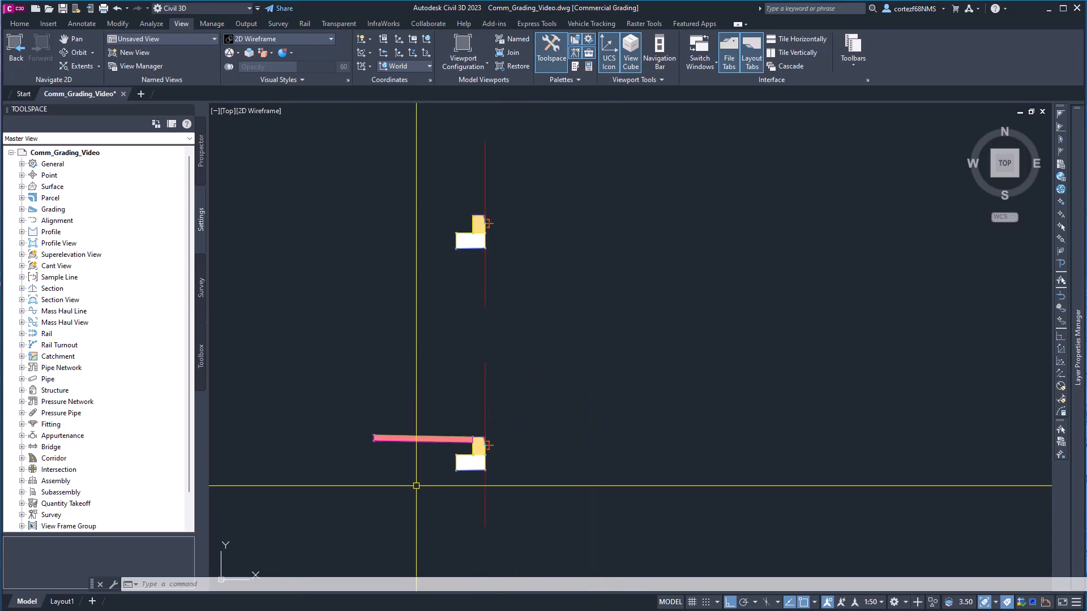
# Step: Select the building-side curb line and review its full extent from the southwest entrance to the northeast entrance
pyautogui.scroll(-10, 416, 486)
pyautogui.moveTo(333, 502); pyautogui.dragTo(616, 337, button='middle')
pyautogui.moveTo(400, 460); pyautogui.dragTo(601, 313, button='middle')
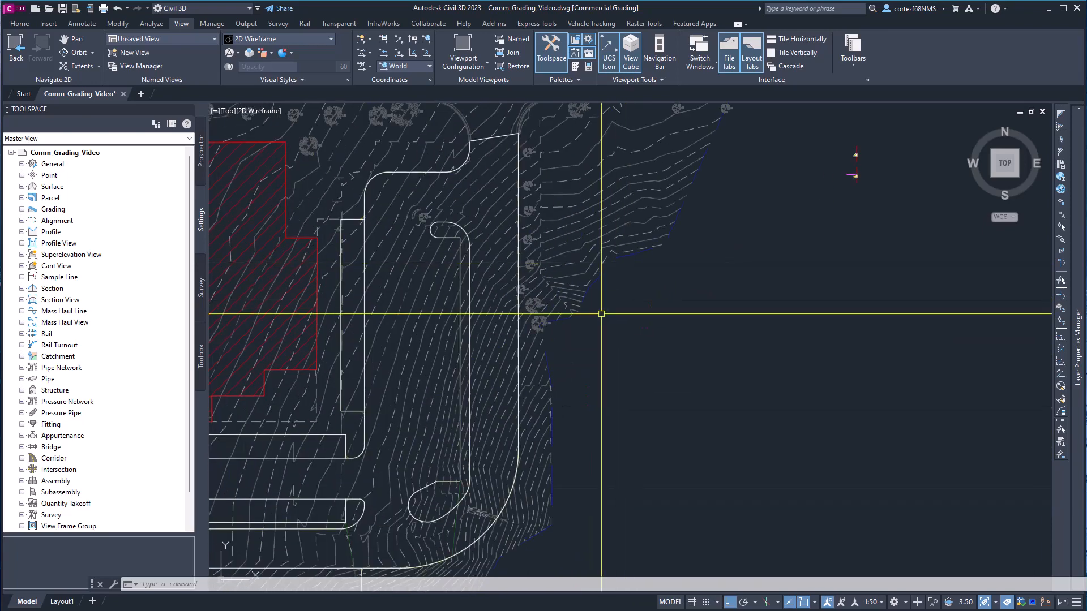
pyautogui.scroll(-2, 601, 314)
pyautogui.moveTo(463, 380); pyautogui.dragTo(573, 345, button='middle')
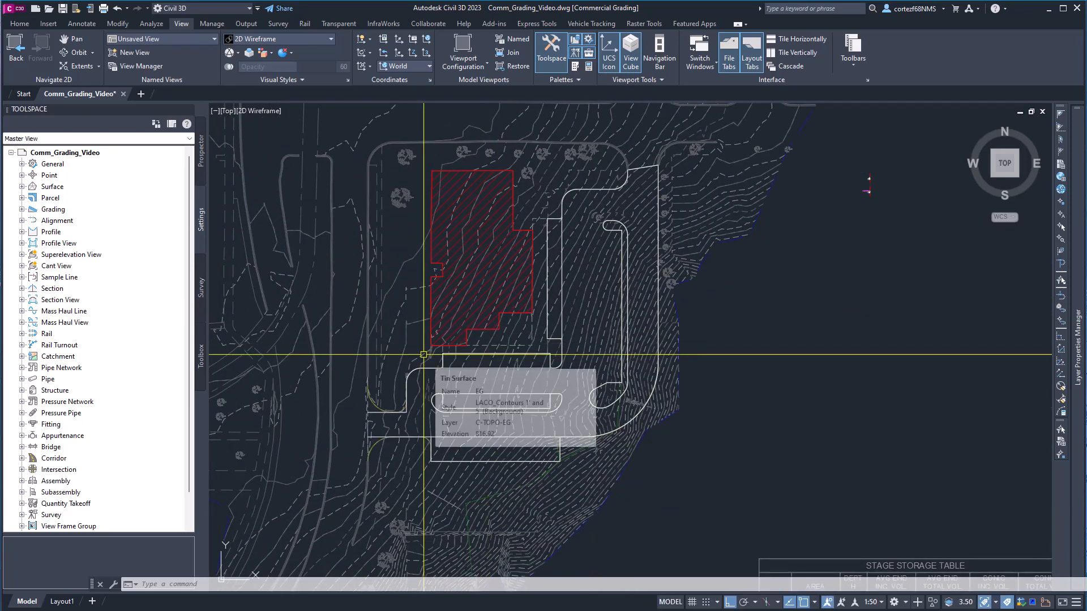
pyautogui.scroll(4, 362, 415)
pyautogui.click(377, 420)
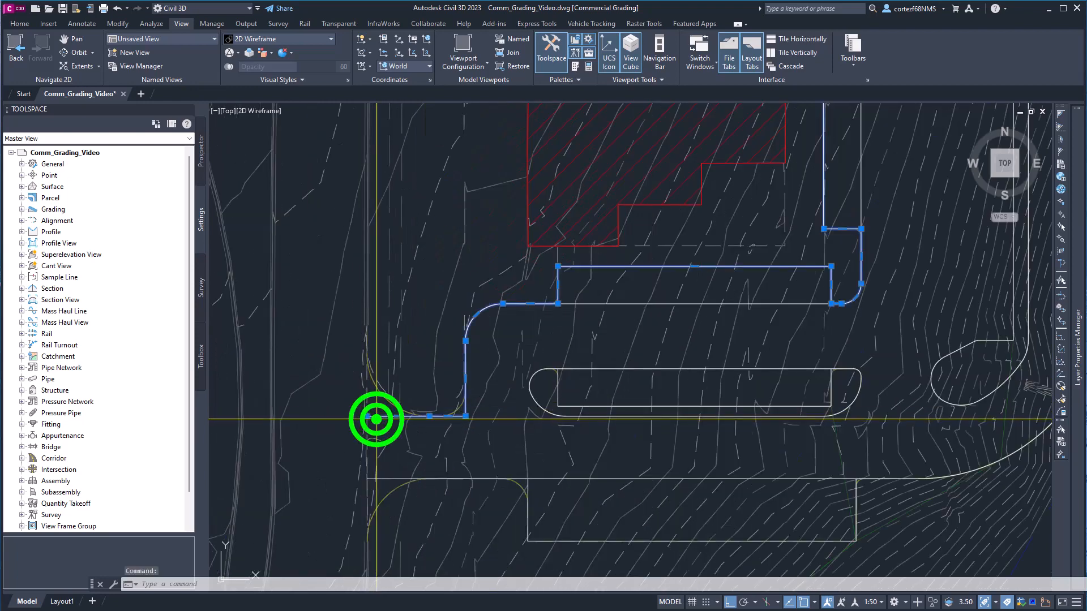
pyautogui.scroll(-2, 377, 420)
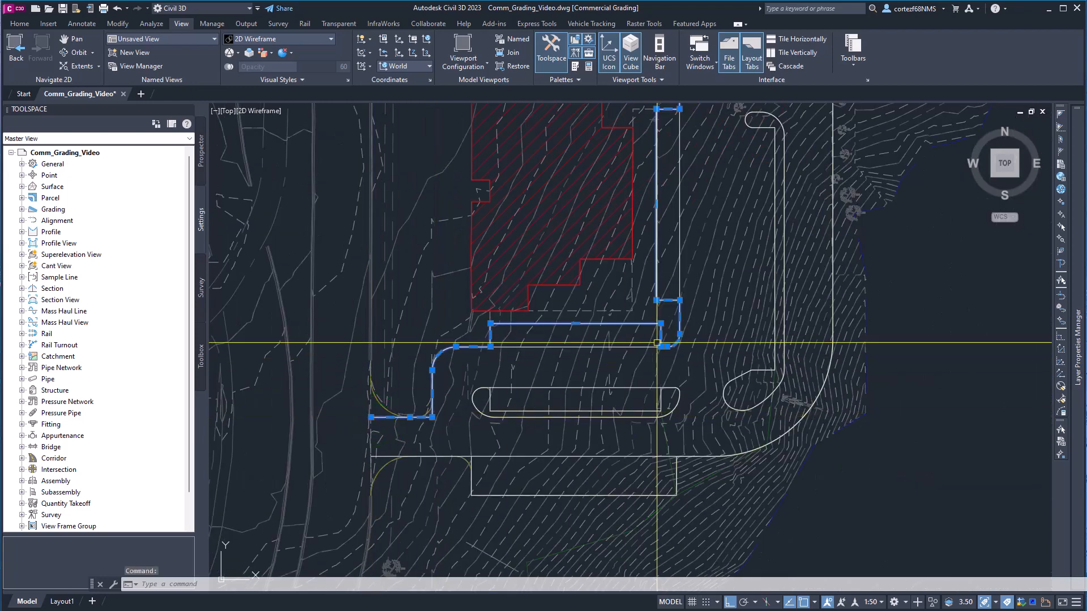
pyautogui.moveTo(411, 264); pyautogui.dragTo(410, 345, button='middle')
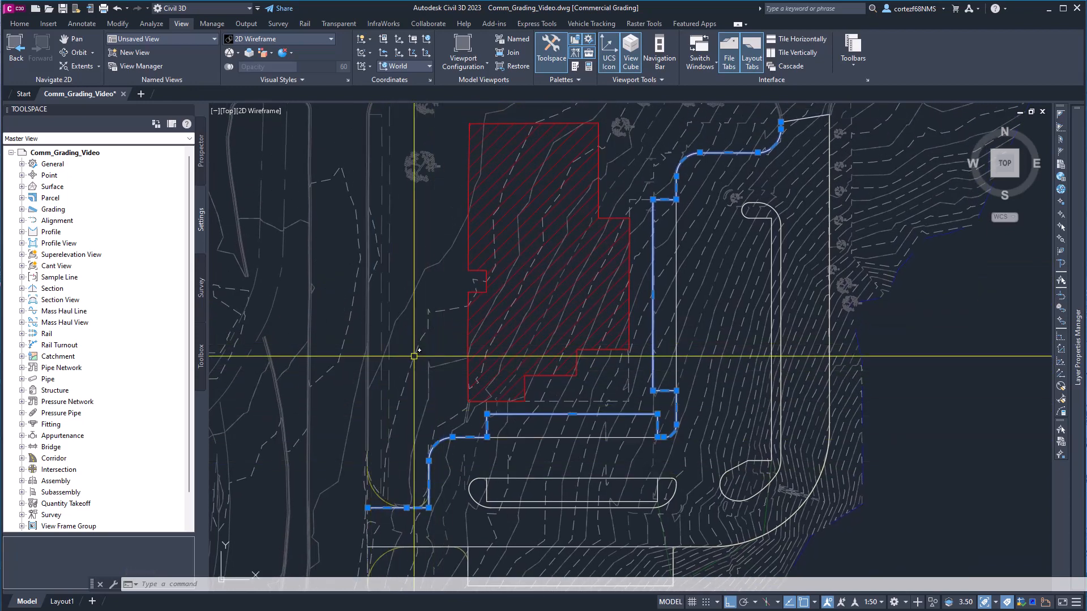
pyautogui.moveTo(407, 436); pyautogui.dragTo(434, 416, button='middle')
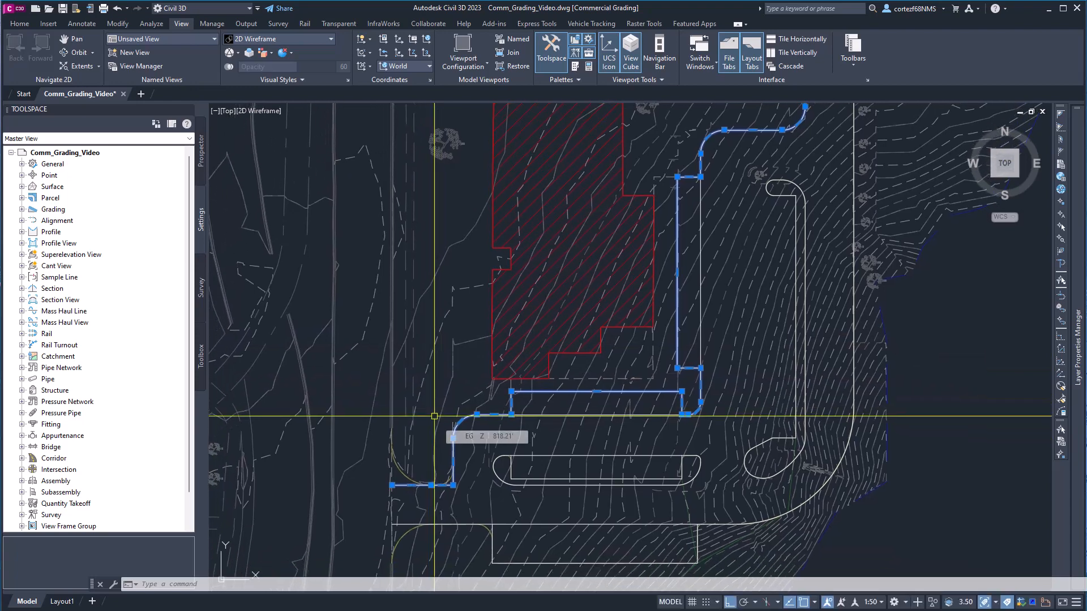
pyautogui.press('Escape')
# Step: Select the curb line at the parking bay south of the building and examine its corners and arcs
pyautogui.scroll(3, 406, 500)
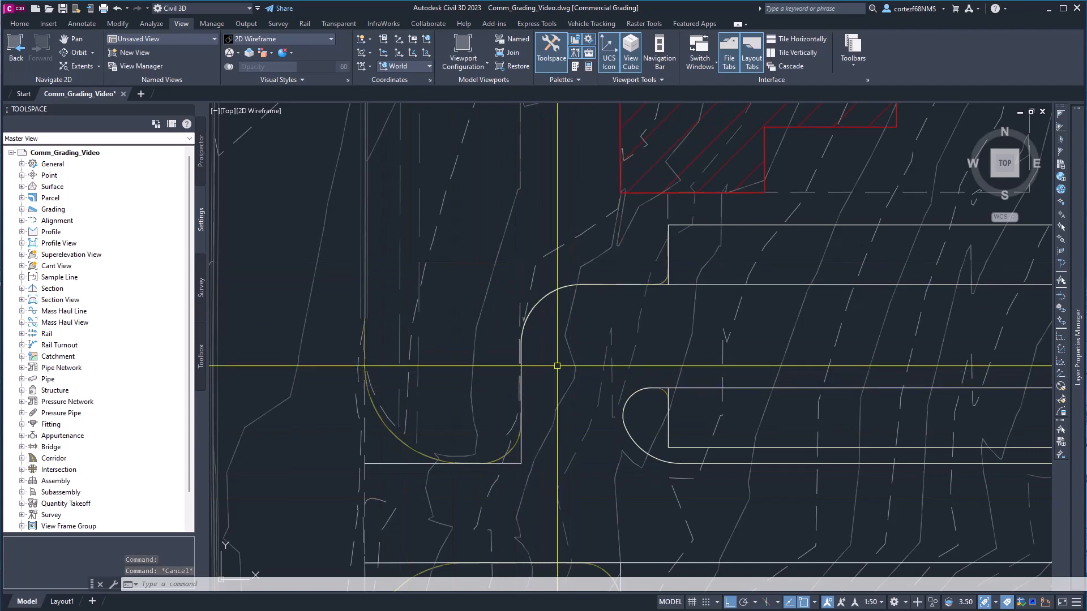
pyautogui.scroll(-3, 558, 365)
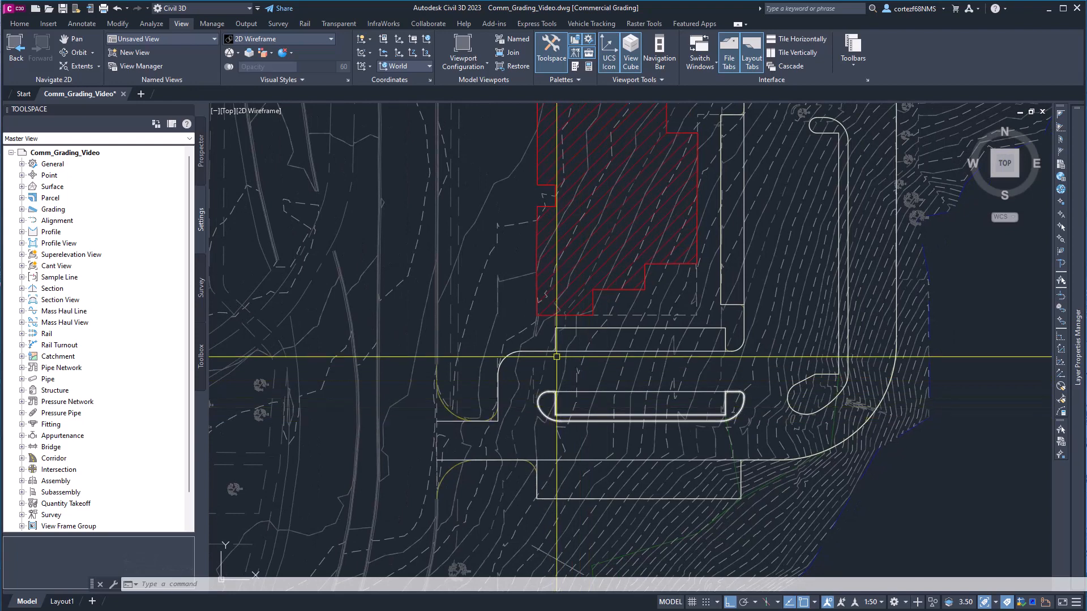
pyautogui.scroll(2, 563, 333)
pyautogui.scroll(2, 563, 333)
pyautogui.click(588, 310)
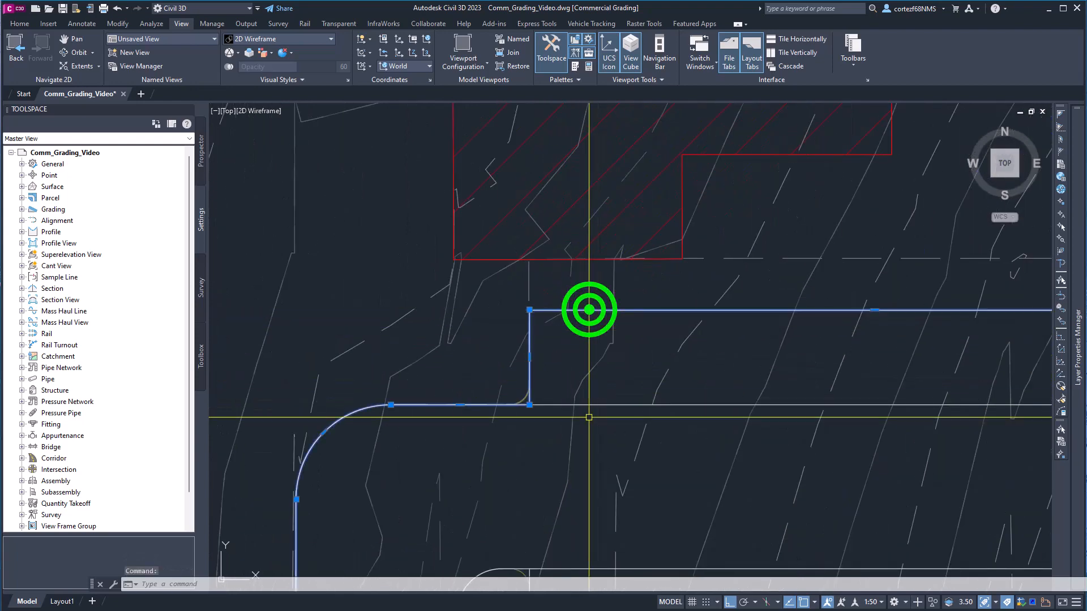
pyautogui.scroll(-2, 537, 334)
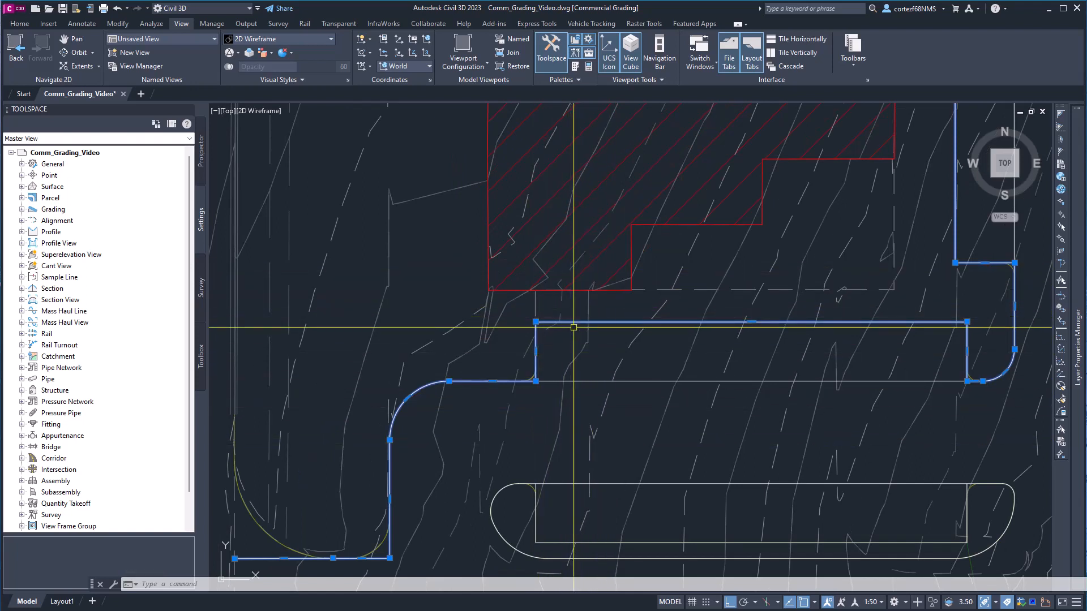
pyautogui.scroll(2, 575, 328)
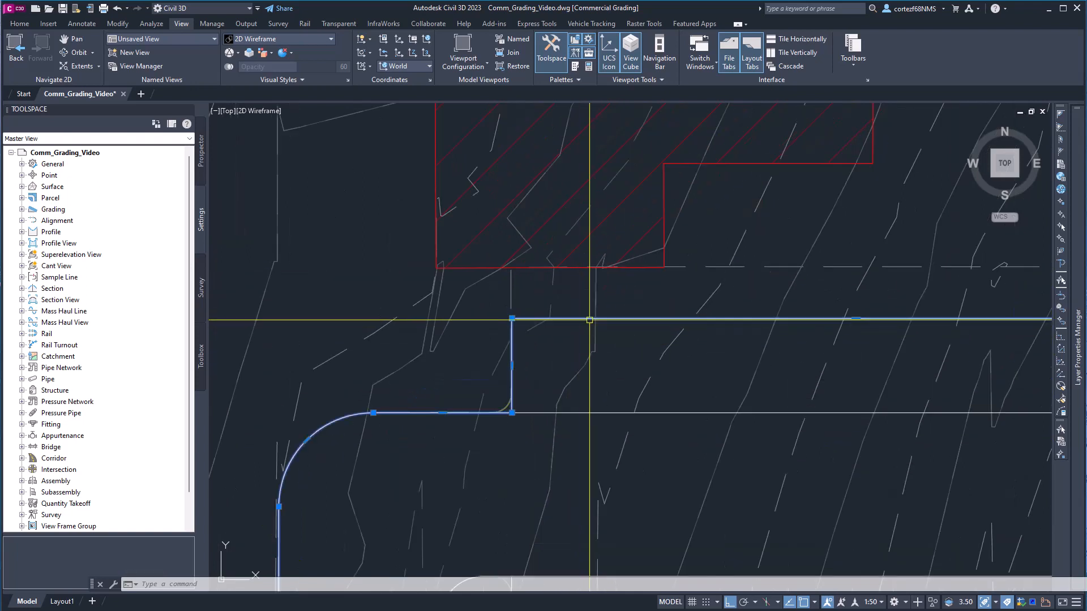
# Step: Add a vertex to the building-side curb line along the south parking bay's north edge, just east of its northwest corner, using the nearest snap
pyautogui.scroll(-2, 593, 316)
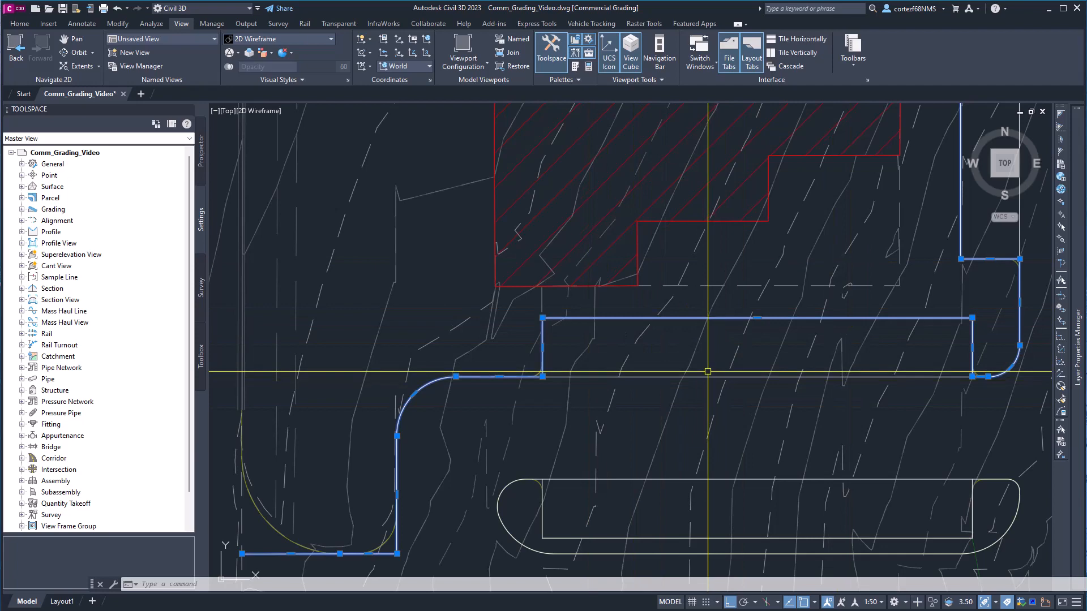
pyautogui.scroll(-3, 629, 347)
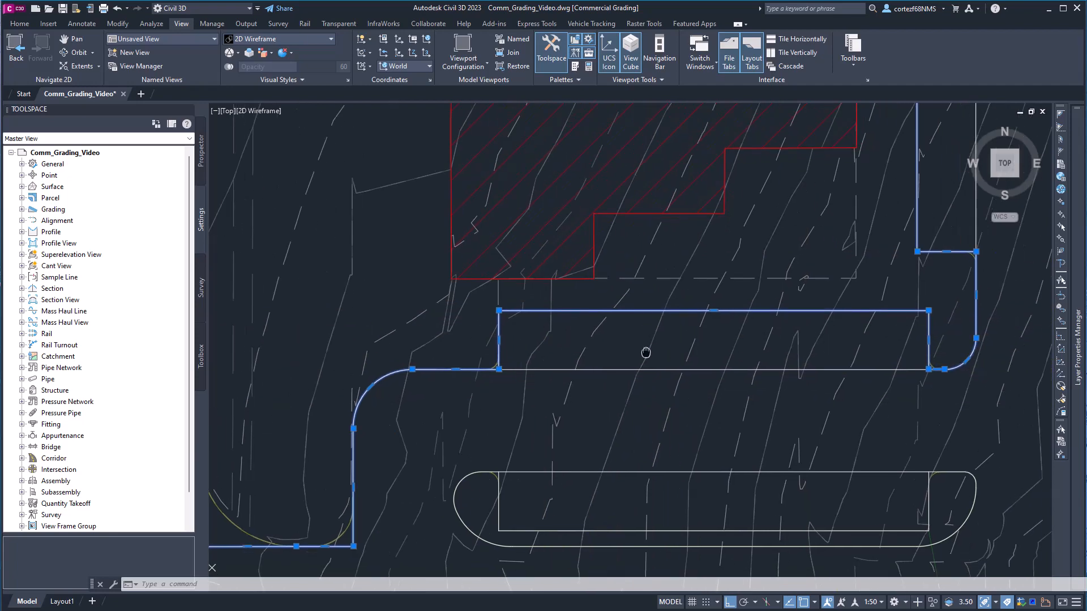
pyautogui.moveTo(628, 347); pyautogui.dragTo(664, 341, button='middle')
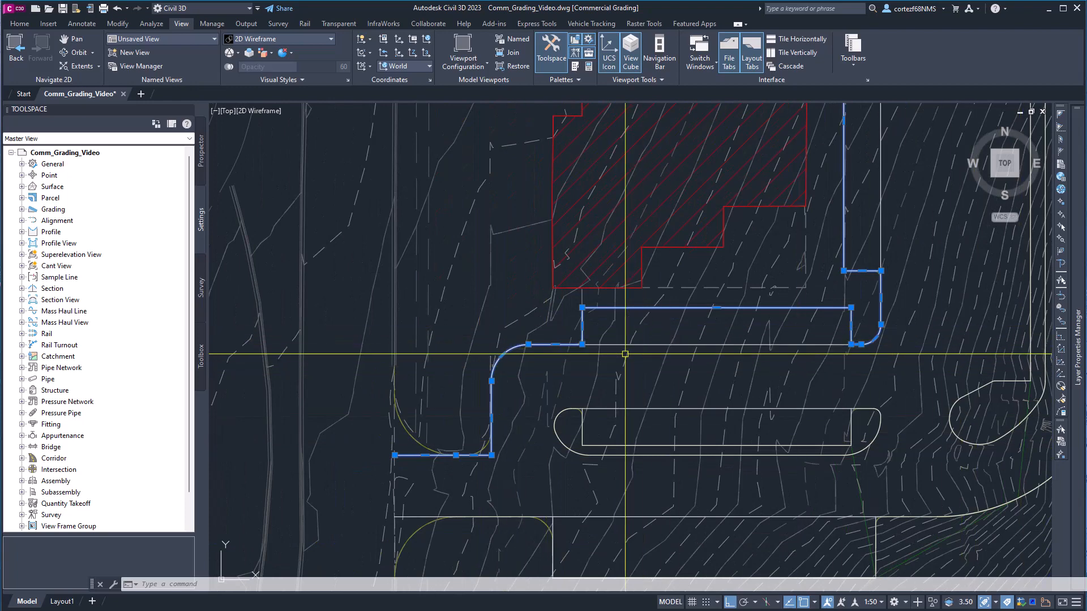
pyautogui.scroll(4, 593, 321)
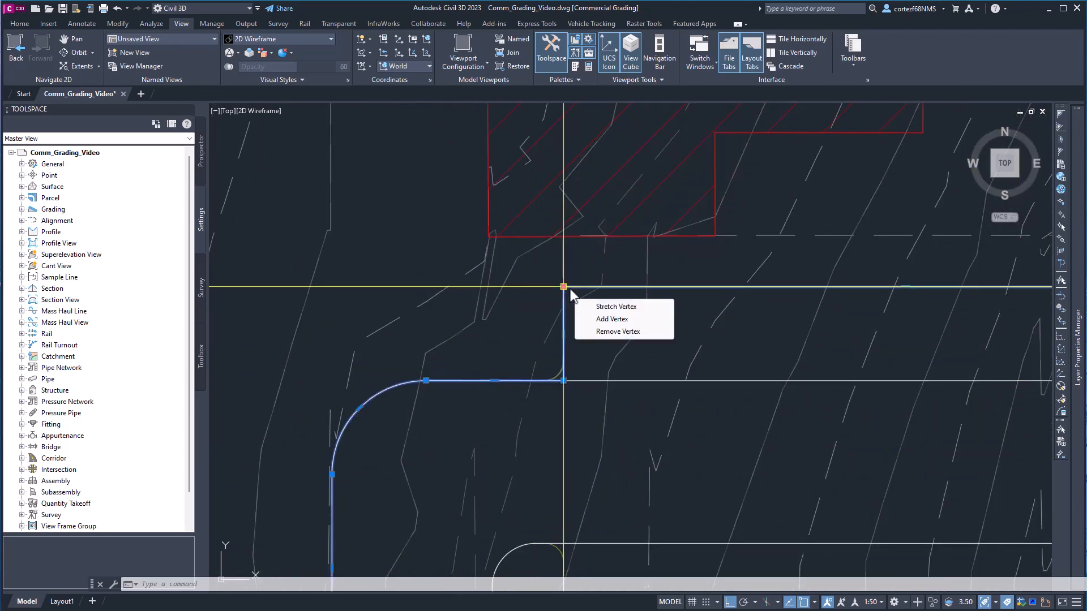
pyautogui.click(612, 323)
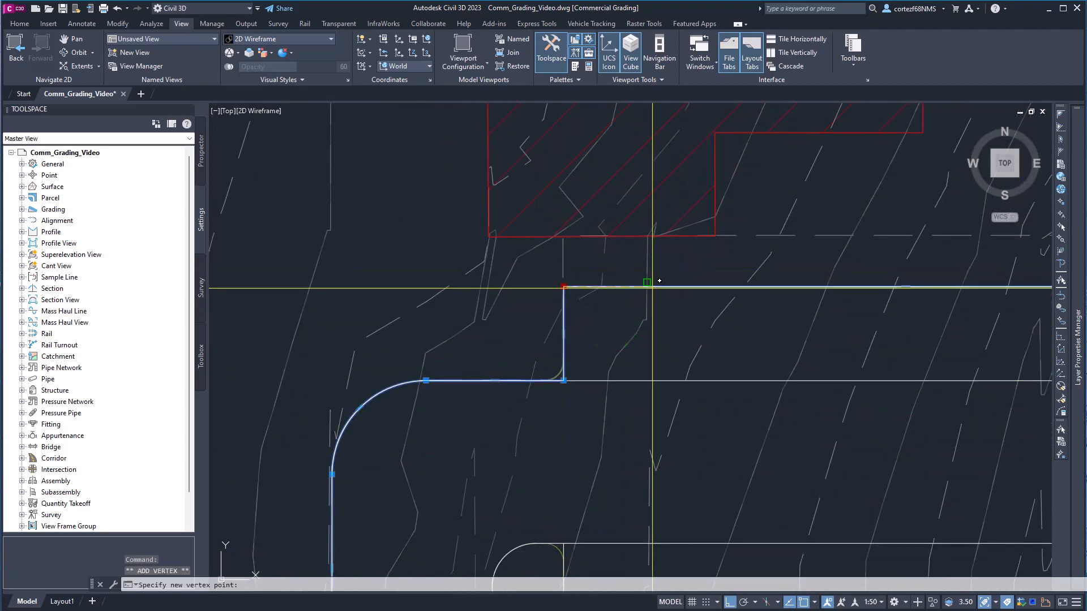
pyautogui.write('nea')
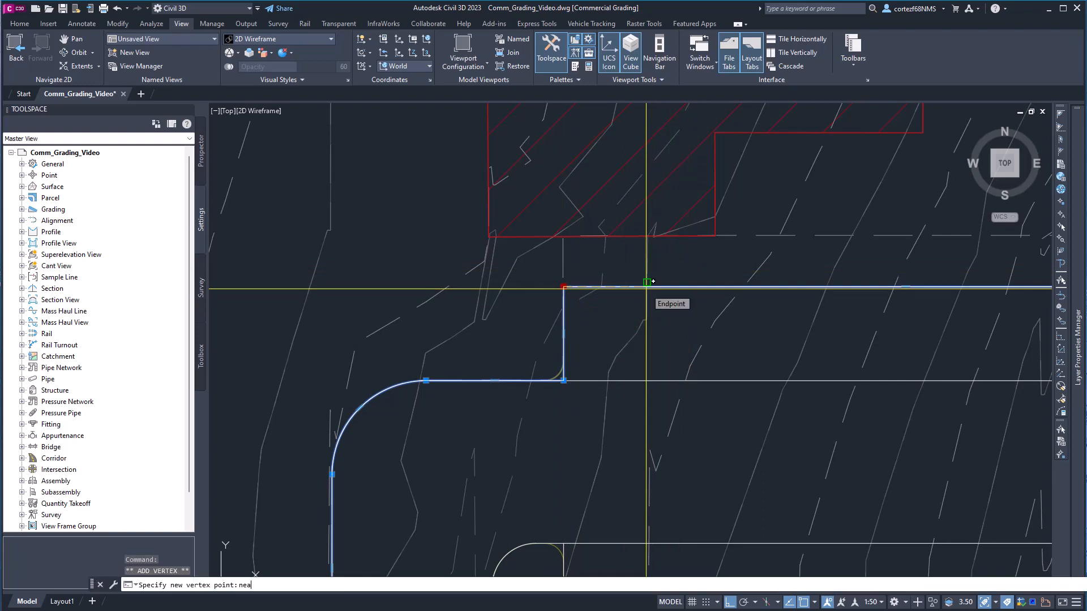
pyautogui.press('space')
pyautogui.scroll(2, 652, 281)
pyautogui.click(642, 283)
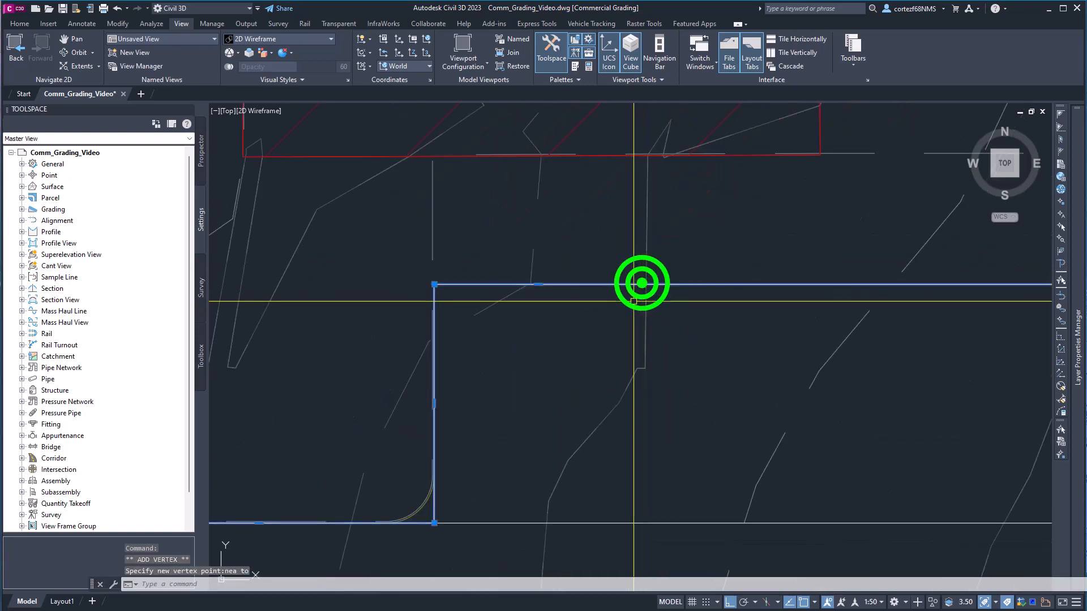
pyautogui.press('Escape')
pyautogui.press('Escape')
# Step: Reselect the building-side curb line and examine its vertices from the south parking bay around the southeast corner to the northeast entrance
pyautogui.scroll(-2, 614, 319)
pyautogui.click(605, 307)
pyautogui.scroll(-4, 633, 357)
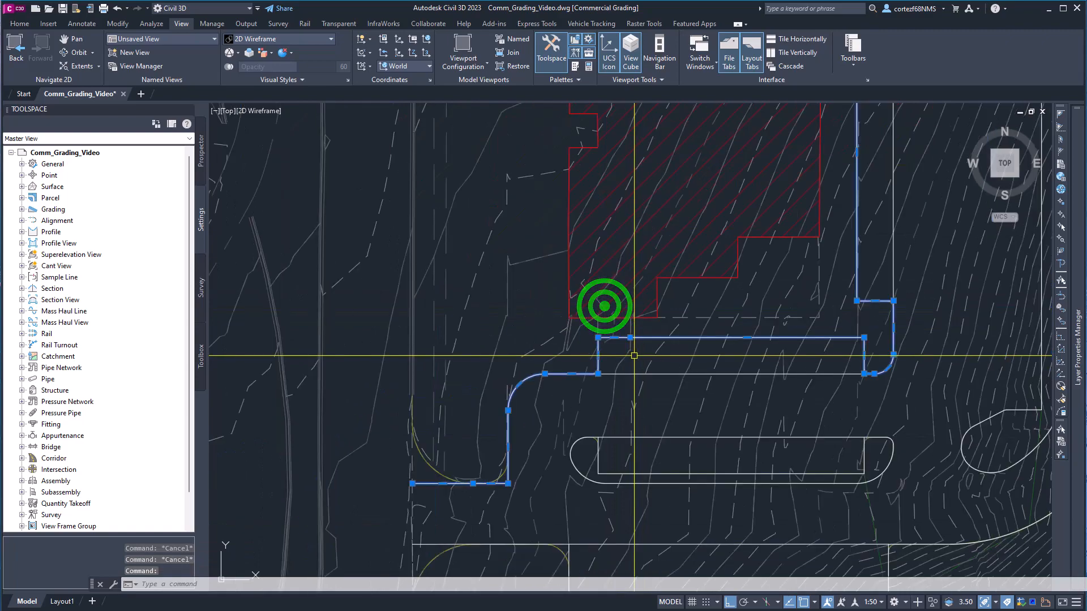
pyautogui.moveTo(699, 369); pyautogui.dragTo(521, 313, button='middle')
pyautogui.moveTo(755, 410); pyautogui.dragTo(598, 382, button='middle')
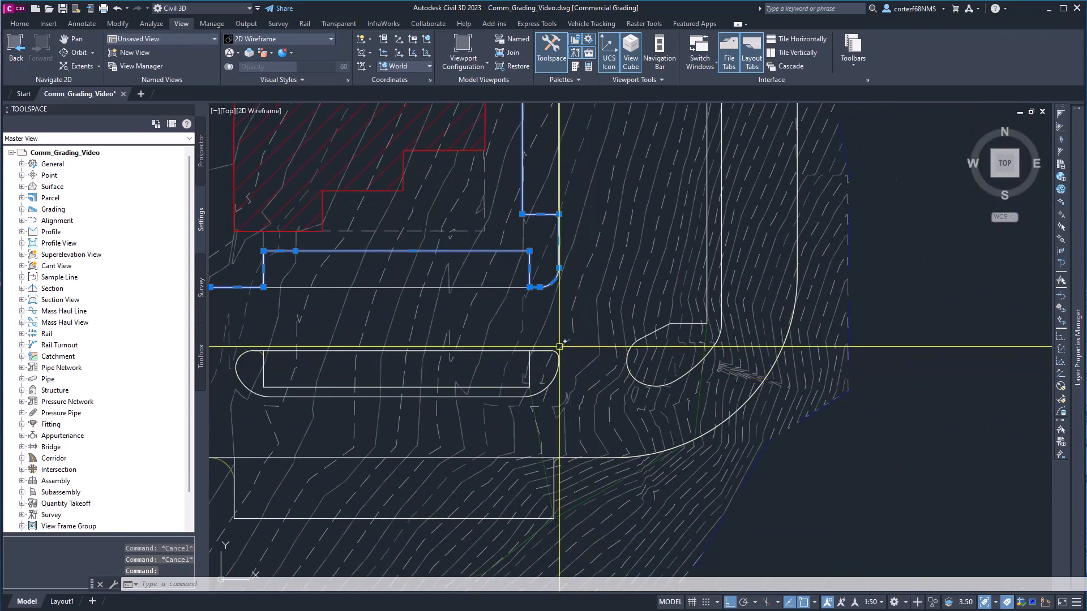
pyautogui.moveTo(553, 342); pyautogui.dragTo(591, 387, button='middle')
pyautogui.scroll(4, 549, 338)
pyautogui.moveTo(646, 234); pyautogui.dragTo(626, 389, button='middle')
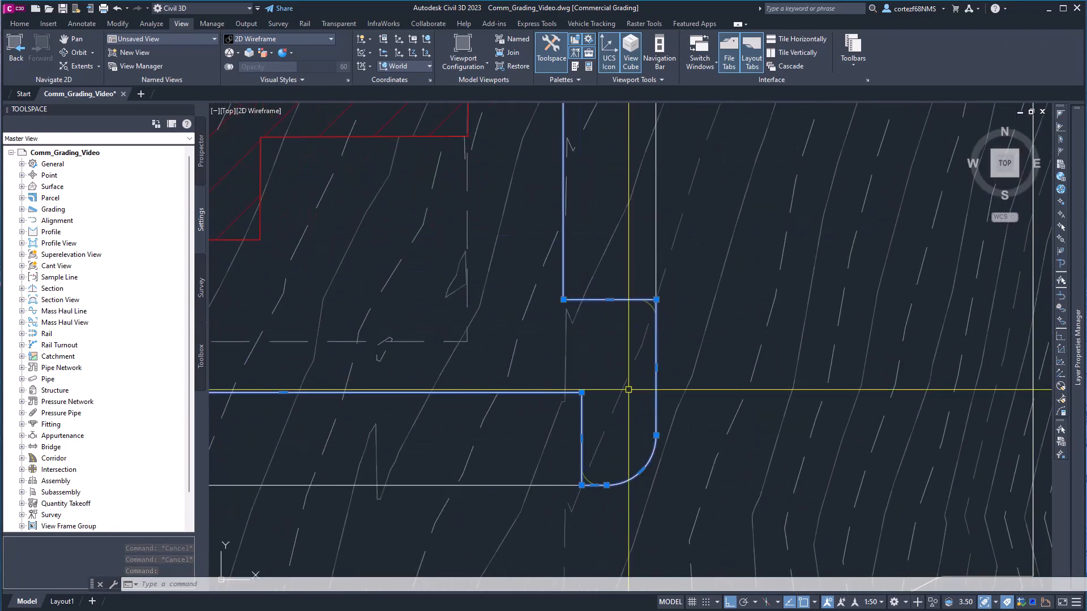
pyautogui.scroll(-4, 626, 308)
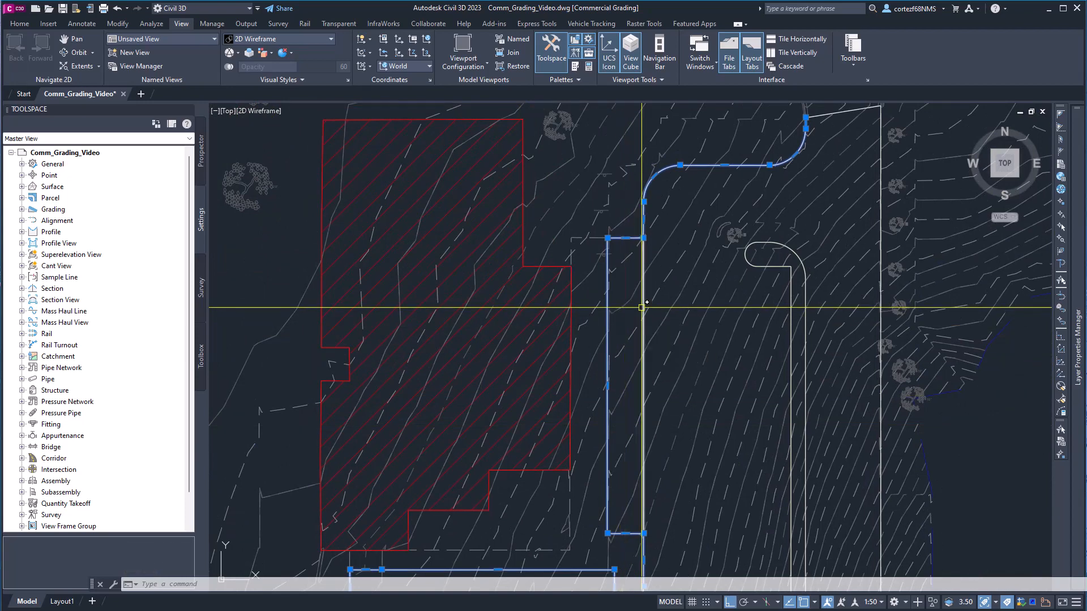
pyautogui.moveTo(689, 293); pyautogui.dragTo(669, 243, button='middle')
pyautogui.scroll(-3, 667, 331)
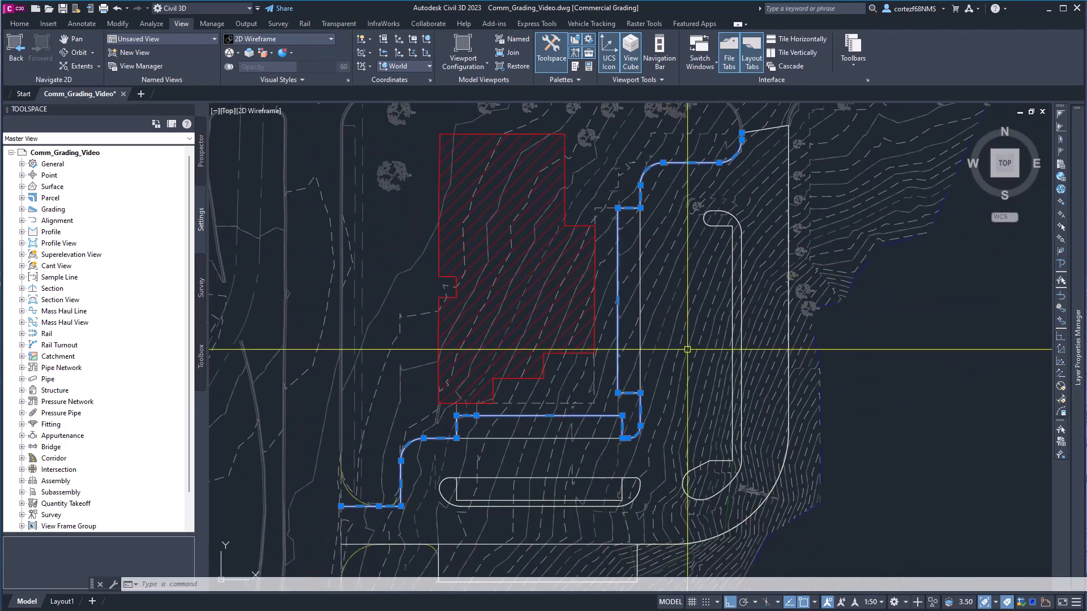
pyautogui.moveTo(682, 382); pyautogui.dragTo(704, 363, button='middle')
pyautogui.press('Escape')
pyautogui.press('Escape')
# Step: Add a vertex to the outer curb line on its large southeast arc, just below the arc's north end, using the nearest snap
pyautogui.scroll(5, 761, 398)
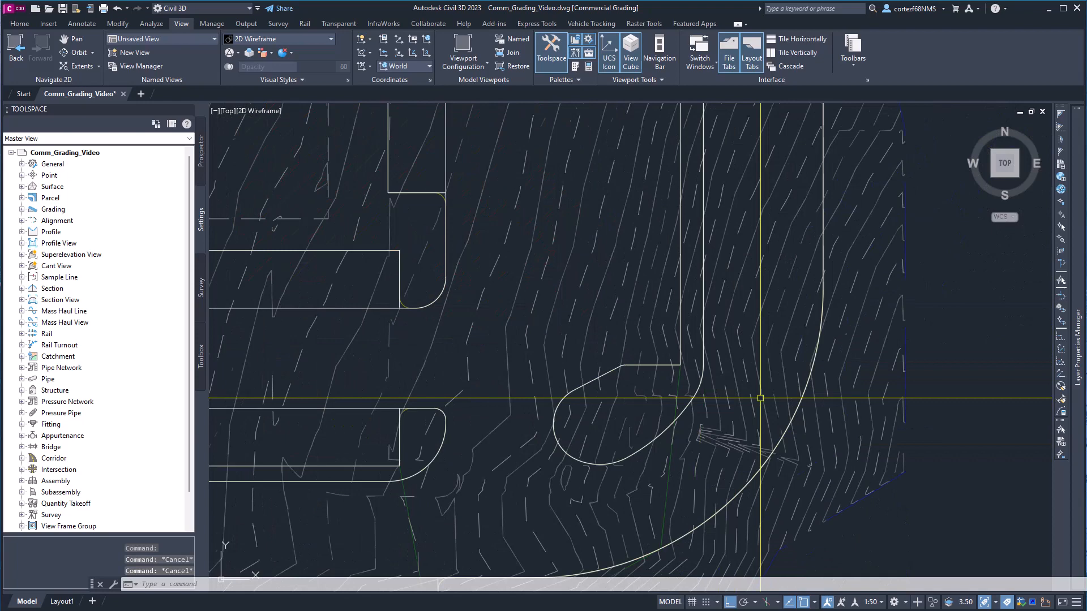
pyautogui.click(793, 413)
pyautogui.scroll(-2, 793, 413)
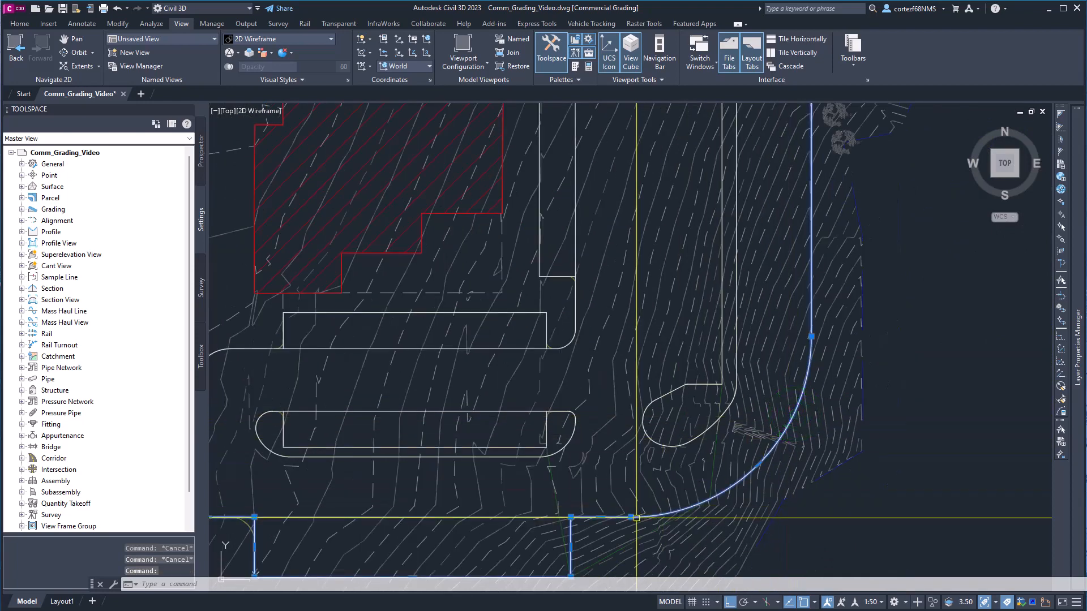
pyautogui.scroll(4, 753, 362)
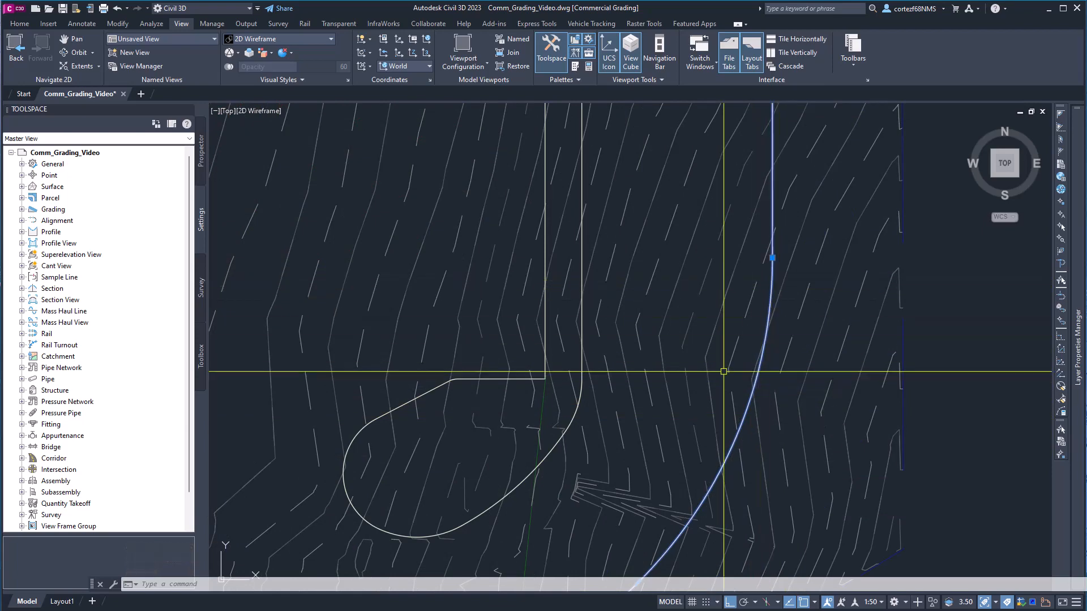
pyautogui.scroll(-3, 770, 440)
pyautogui.scroll(4, 636, 451)
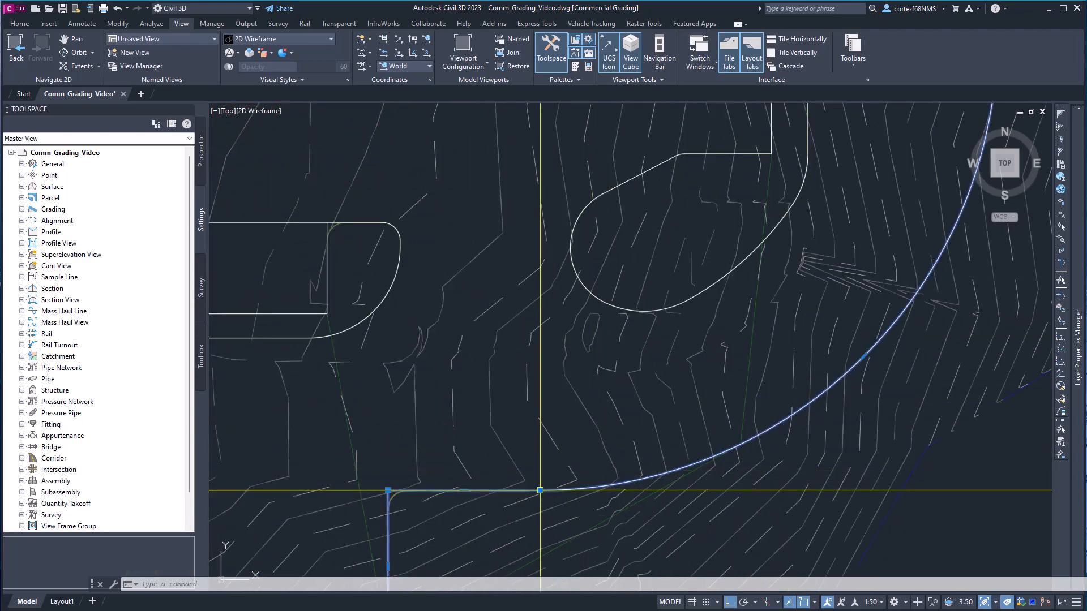
pyautogui.click(588, 522)
pyautogui.scroll(4, 759, 351)
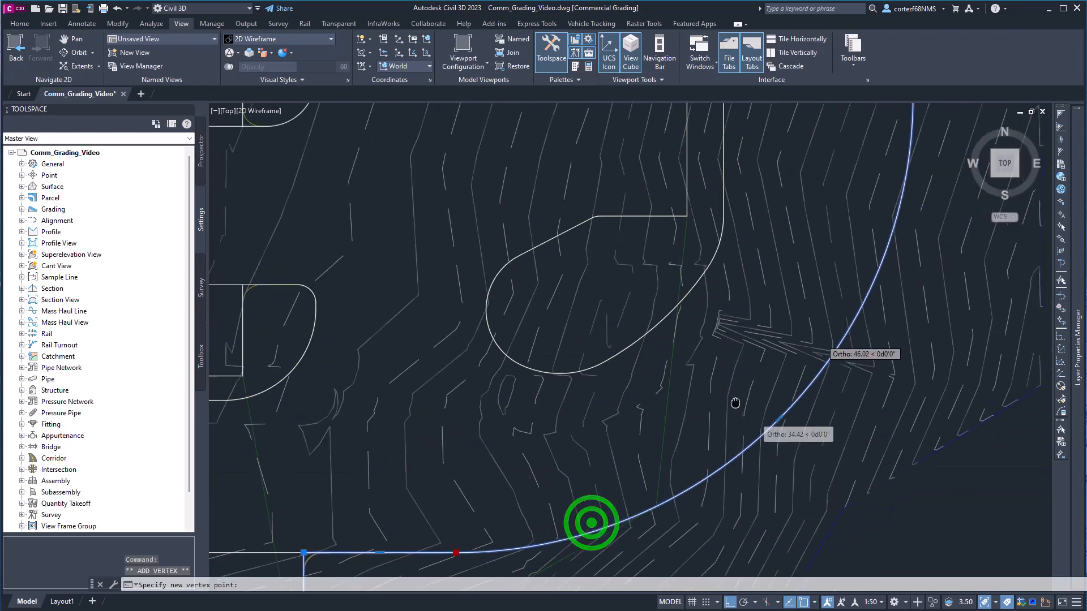
pyautogui.scroll(-2, 771, 334)
pyautogui.moveTo(787, 281); pyautogui.dragTo(754, 343, button='middle')
pyautogui.write('nea')
pyautogui.press('Return')
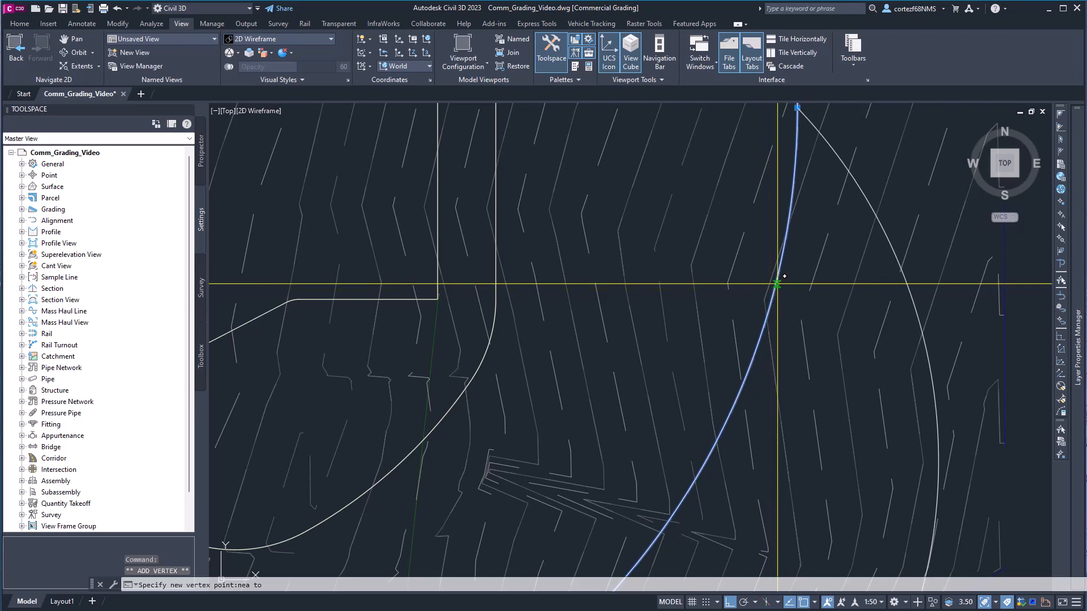
pyautogui.click(777, 284)
# Step: Stretch the midpoint of the long arc segment south of the added vertex onto the original curb arc with the nearest snap
pyautogui.scroll(-6, 777, 284)
pyautogui.scroll(4, 731, 391)
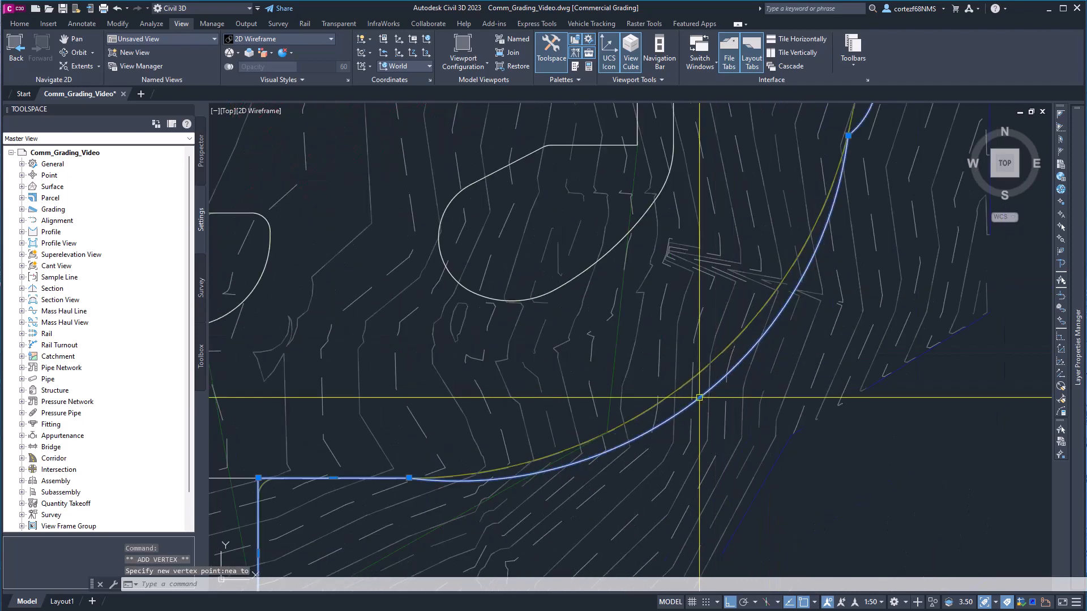
pyautogui.click(699, 398)
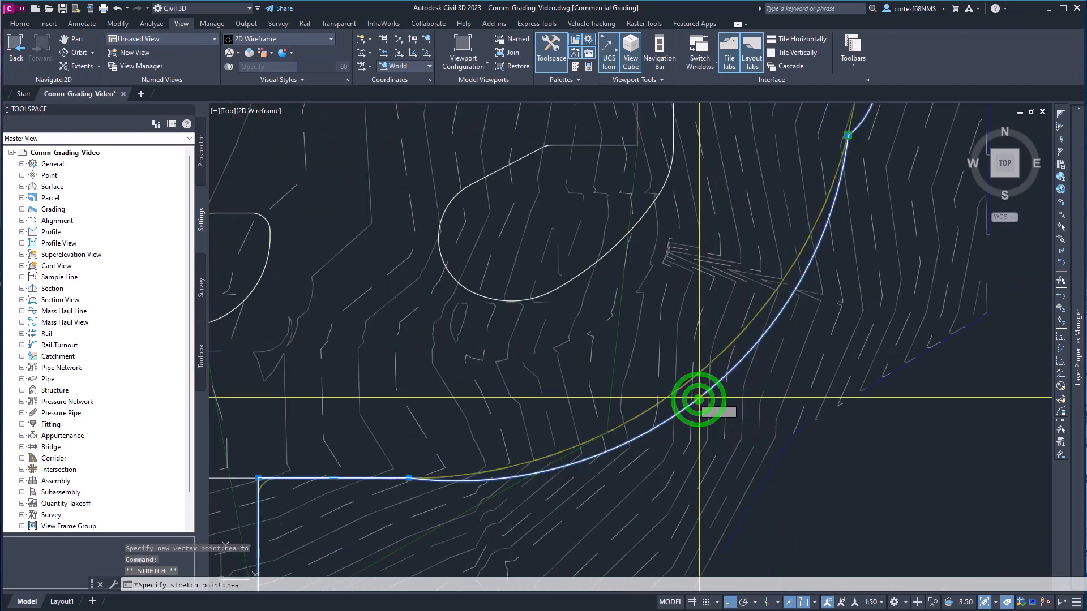
pyautogui.write('nea')
pyautogui.press('Return')
pyautogui.click(686, 386)
# Step: Stretch the midpoint of the short arc segment north of the added vertex onto the original curb arc with the nearest snap
pyautogui.moveTo(798, 215); pyautogui.dragTo(615, 454, button='middle')
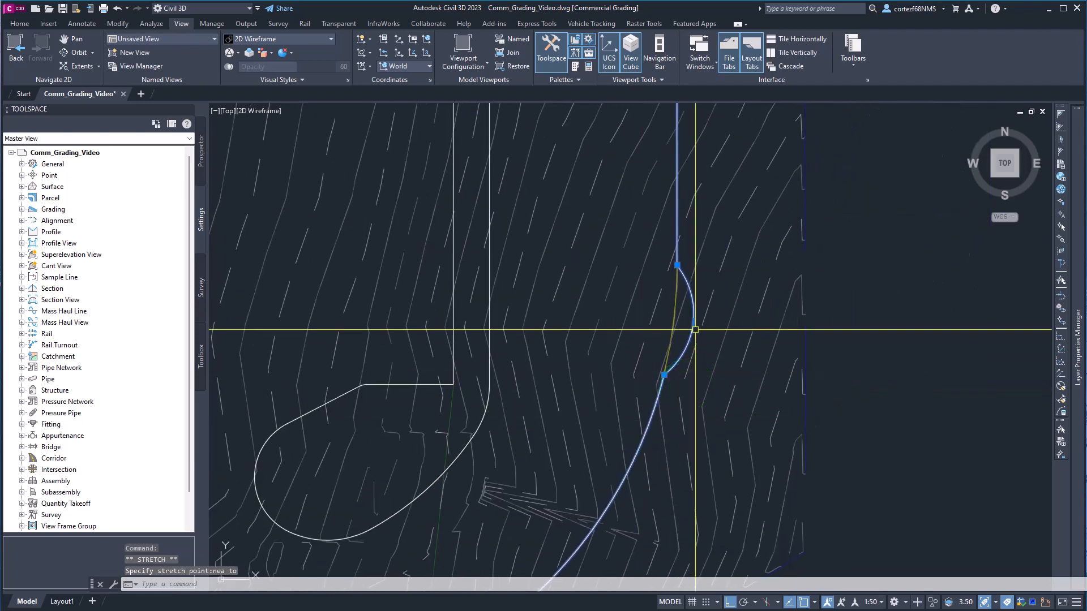
pyautogui.click(693, 322)
pyautogui.write('nea to')
pyautogui.press('Return')
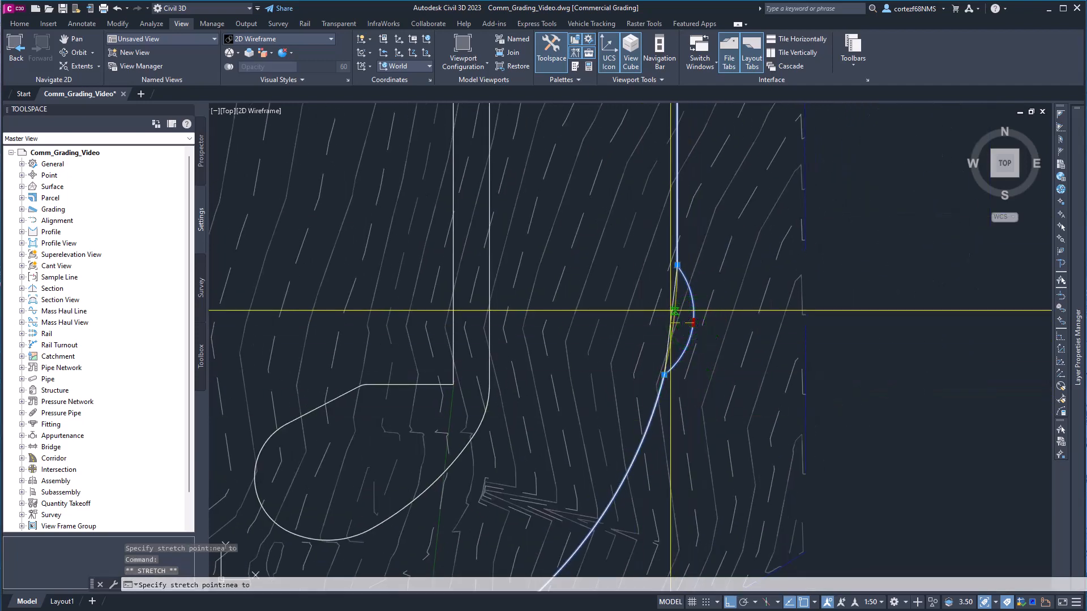
pyautogui.click(671, 311)
pyautogui.press('Escape')
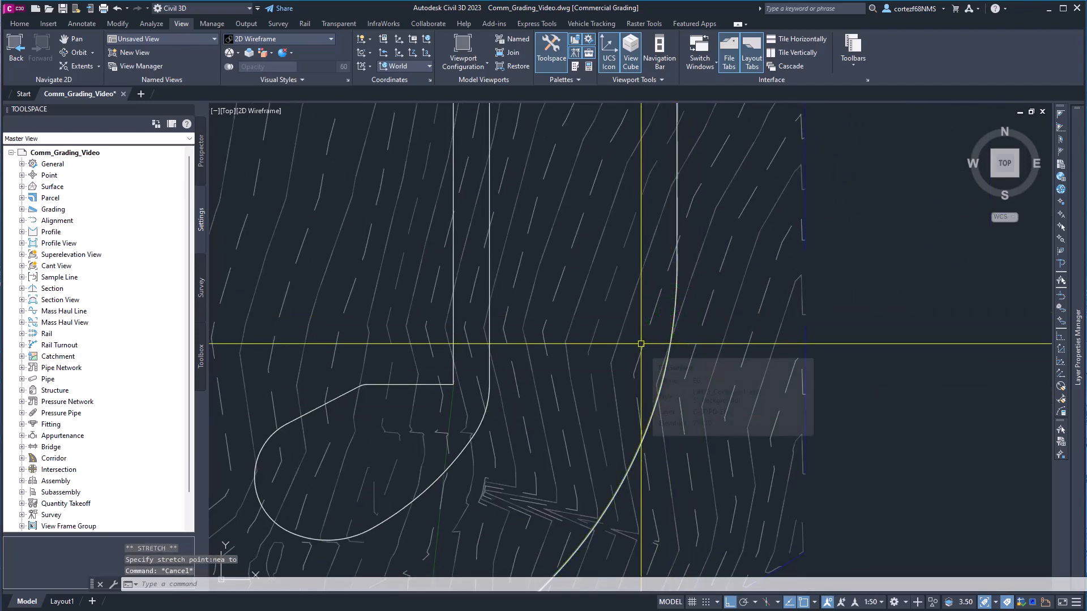
# Step: Examine the site's curb lines and islands as a whole, and check the full extent of the building-side curb line
pyautogui.scroll(-4, 635, 345)
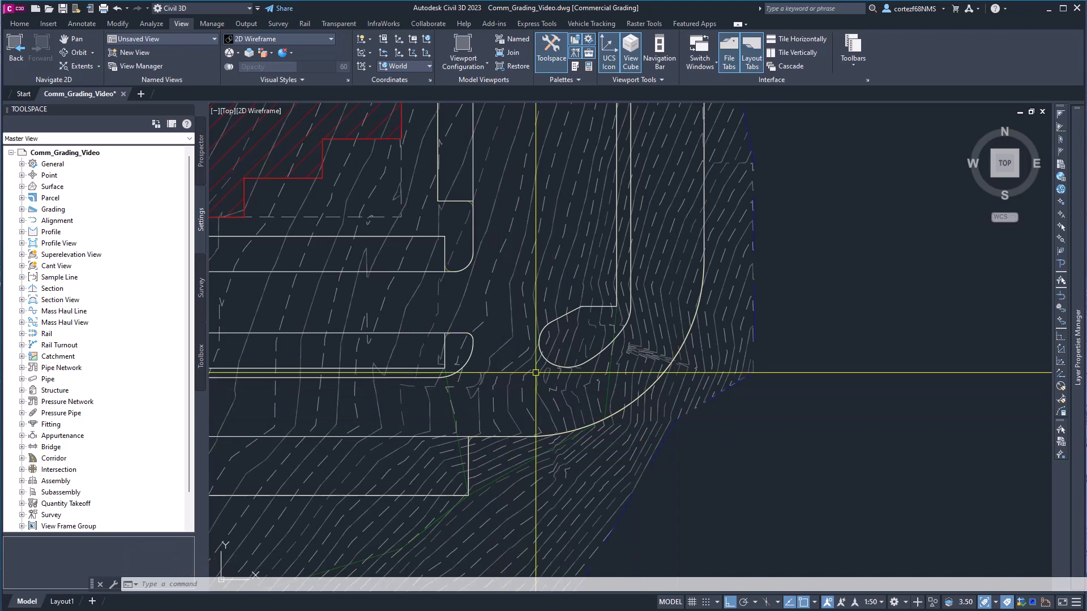
pyautogui.scroll(-2, 564, 349)
pyautogui.moveTo(476, 365); pyautogui.dragTo(589, 372, button='middle')
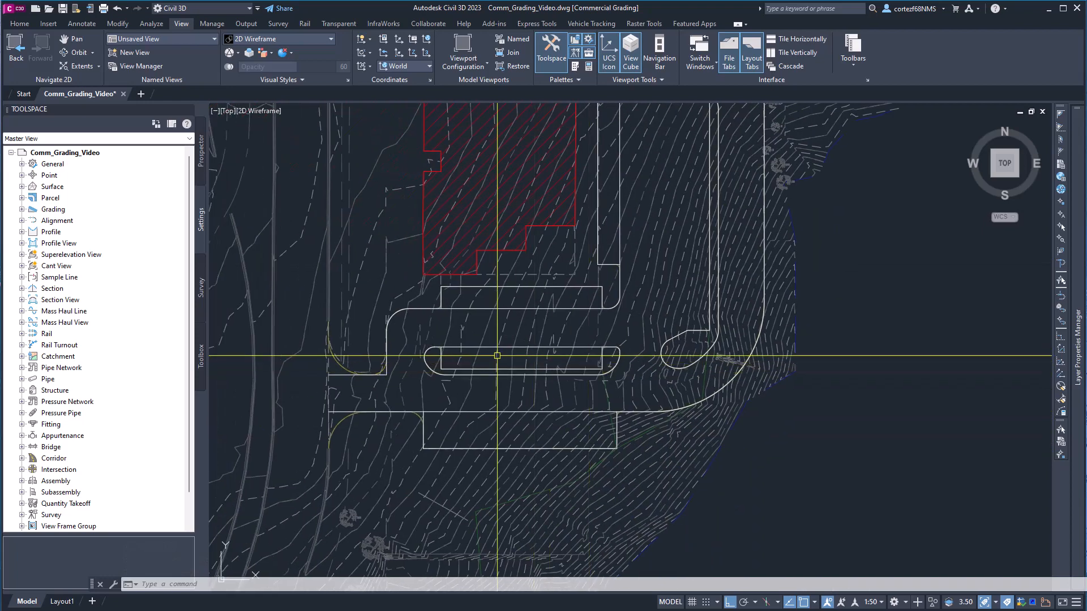
pyautogui.scroll(-4, 417, 368)
pyautogui.scroll(2, 441, 331)
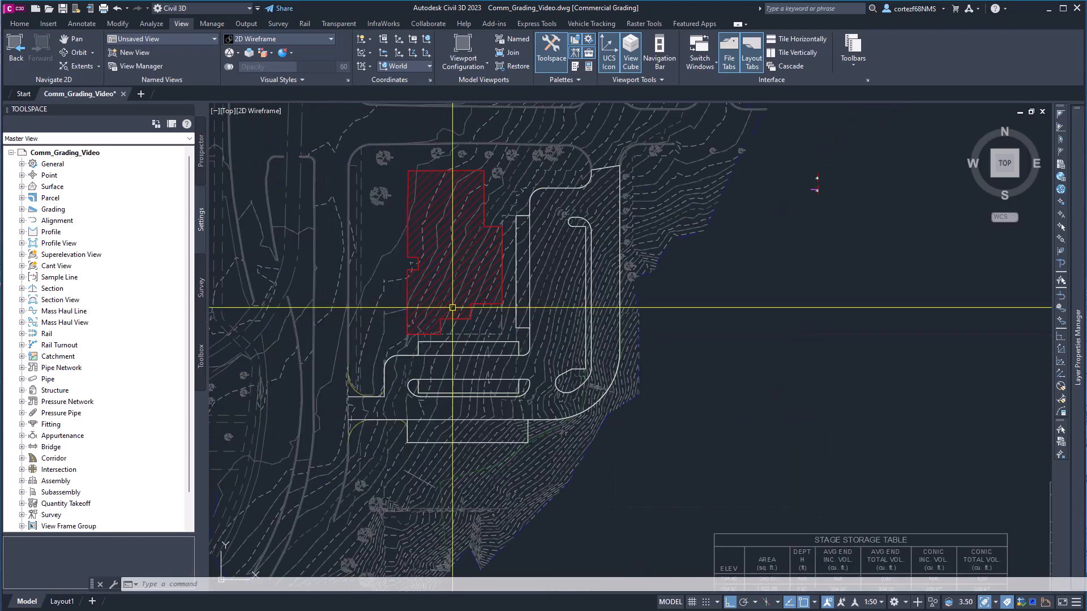
pyautogui.click(515, 232)
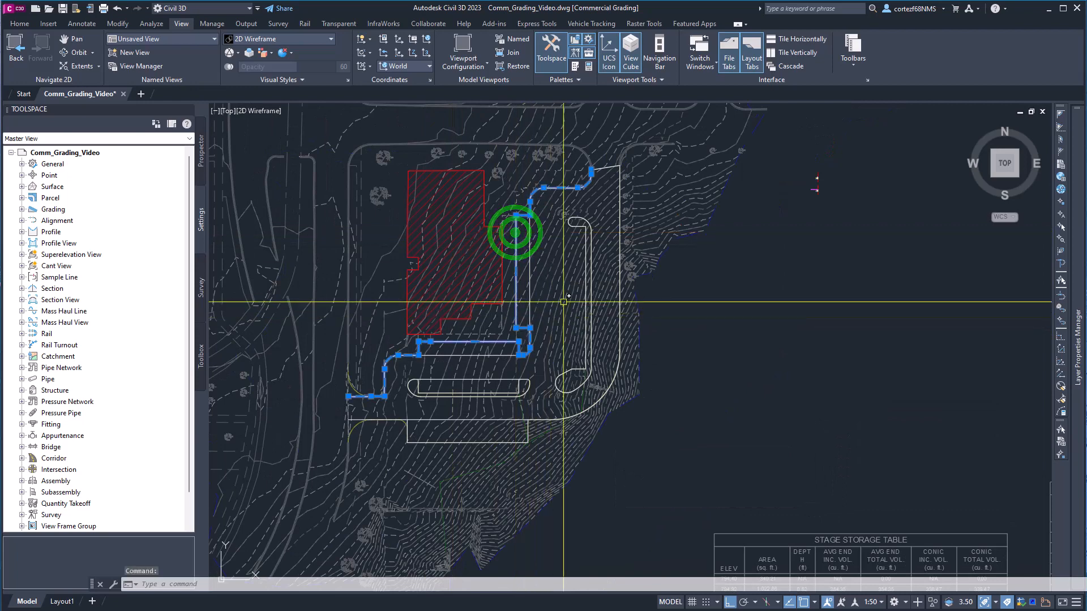
pyautogui.moveTo(564, 303); pyautogui.dragTo(551, 312, button='middle')
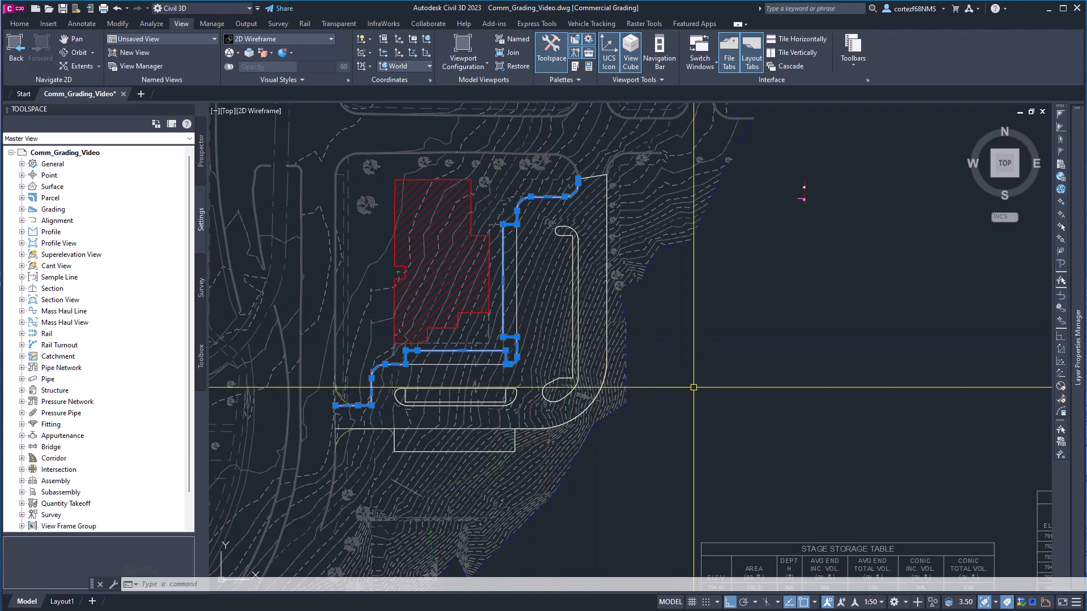
pyautogui.press('Escape')
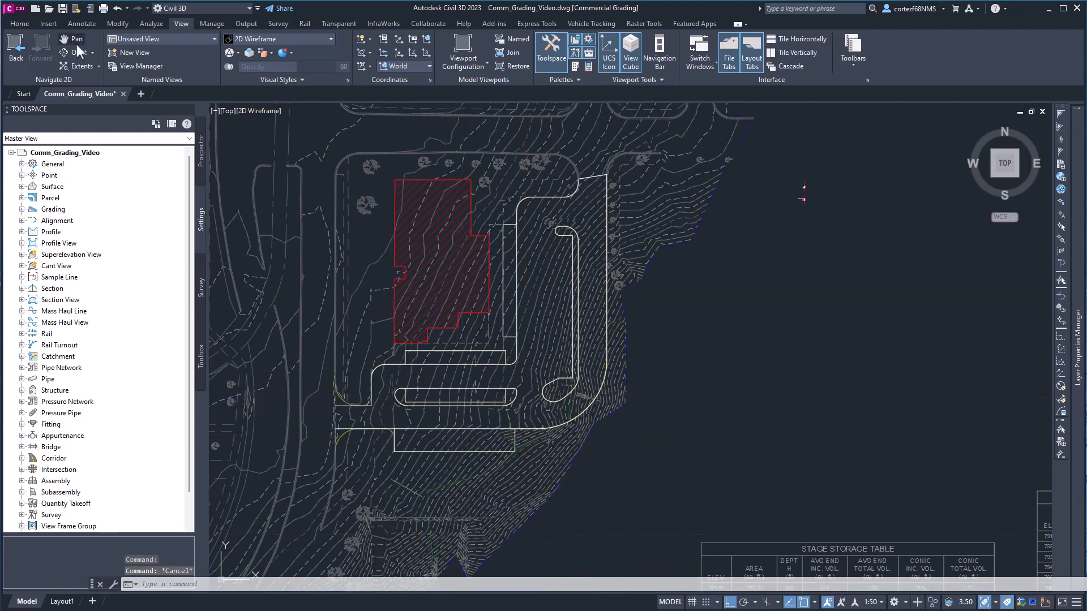
# Step: Convert the building-side curb polyline to a feature line in Site 1, named FLOWLINE with the next counter, with style LACO_Basic [Zero]
pyautogui.click(19, 24)
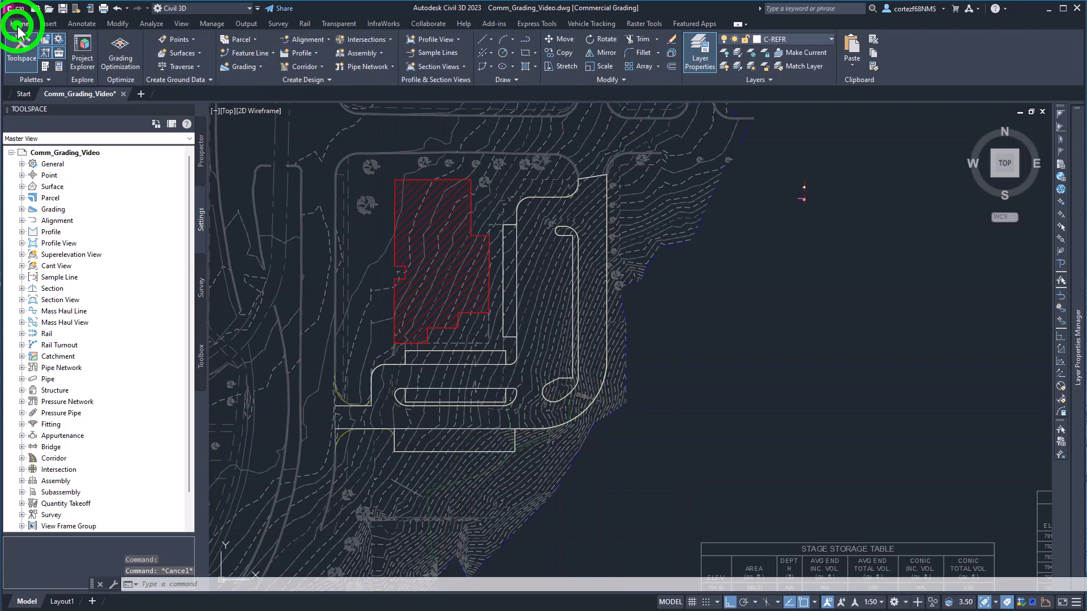
pyautogui.click(271, 54)
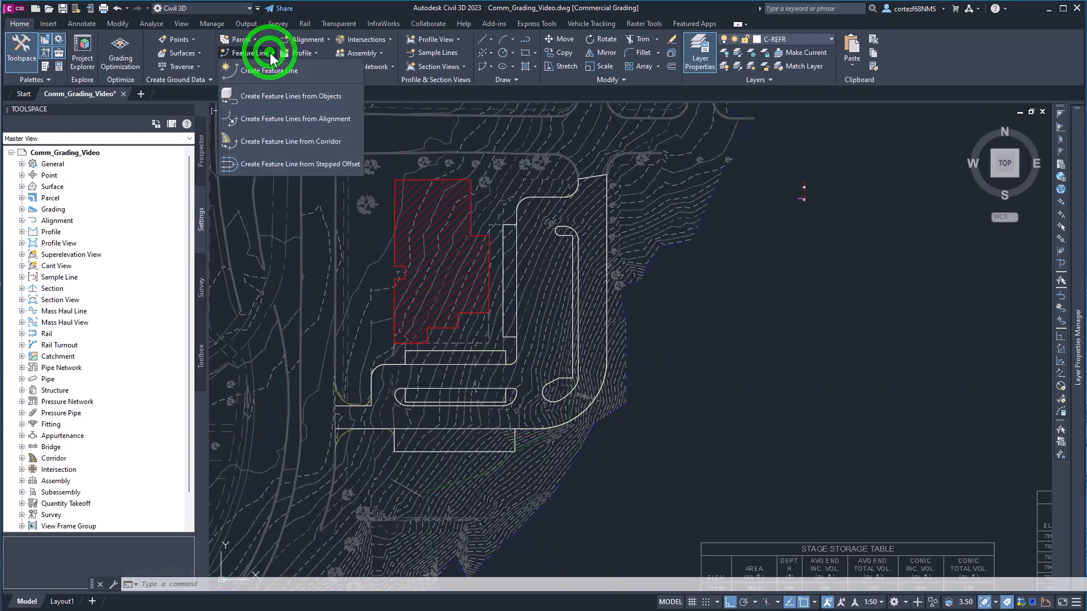
pyautogui.click(283, 97)
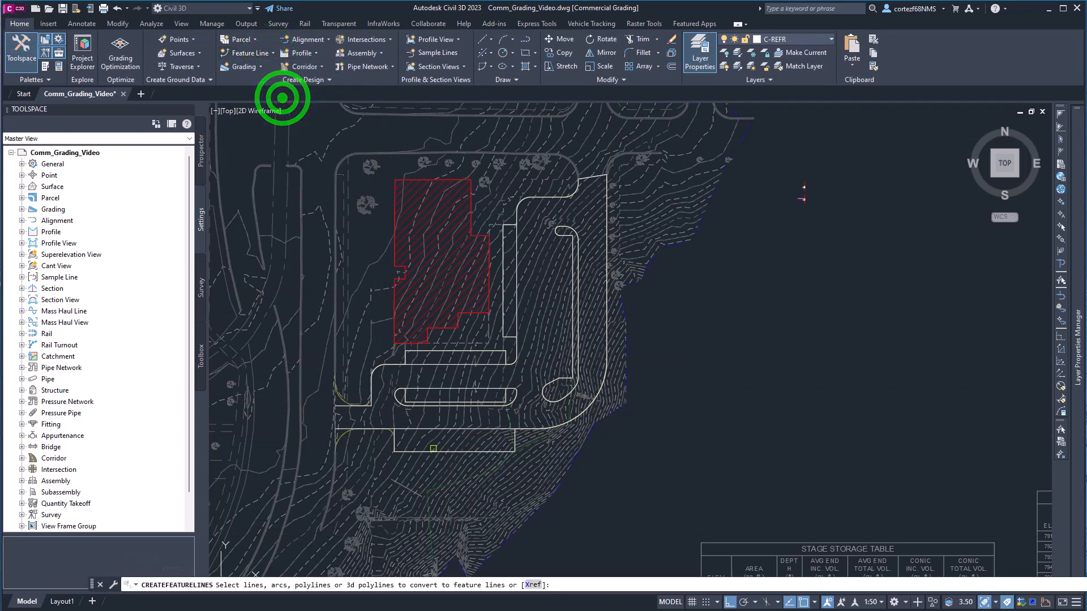
pyautogui.click(340, 406)
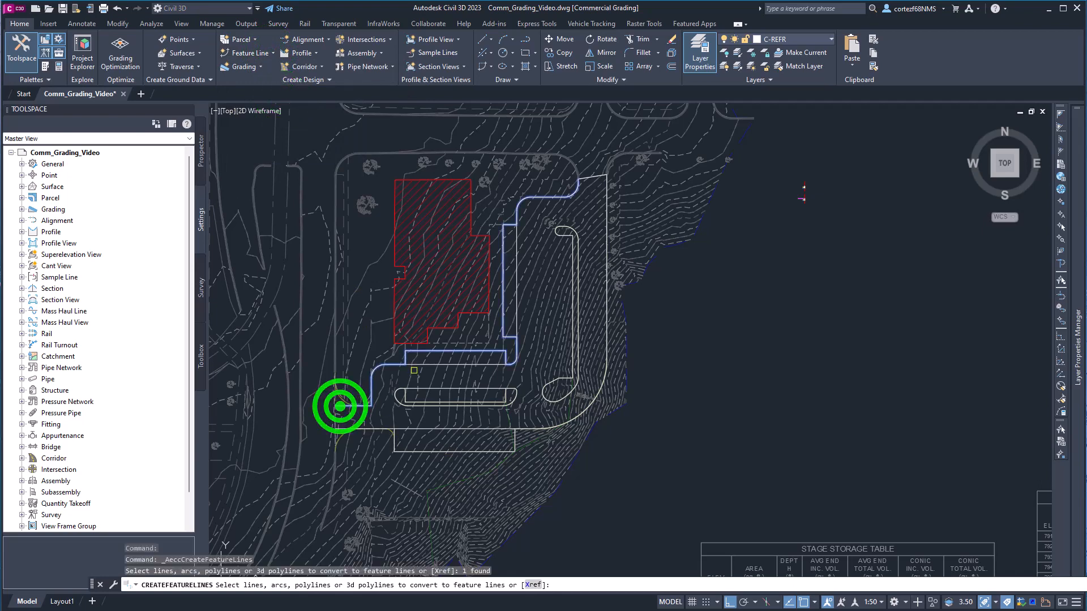
pyautogui.rightClick(373, 315)
pyautogui.click(401, 322)
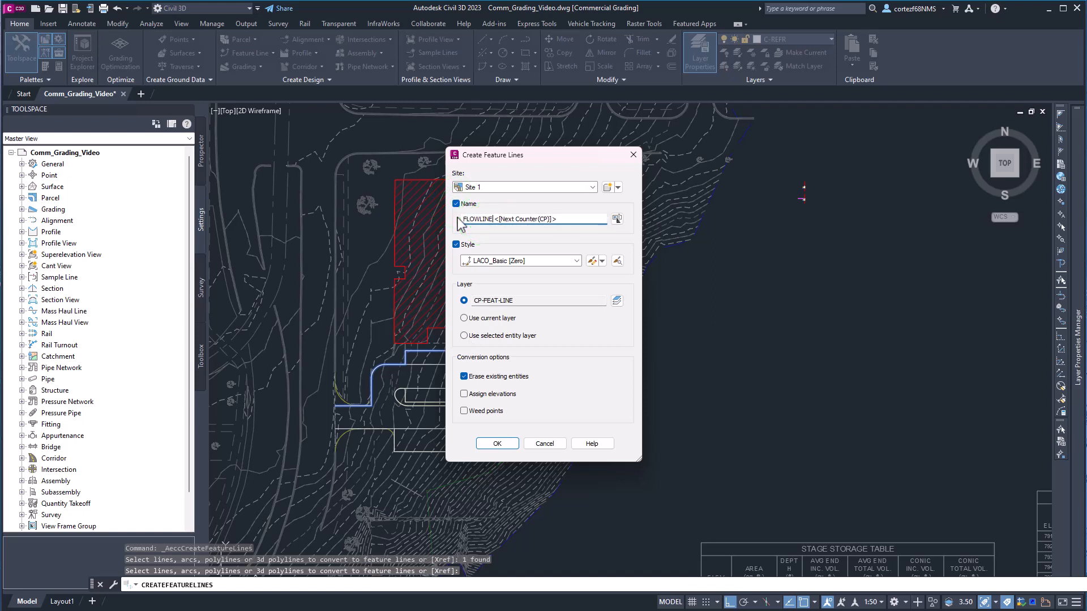
pyautogui.click(485, 261)
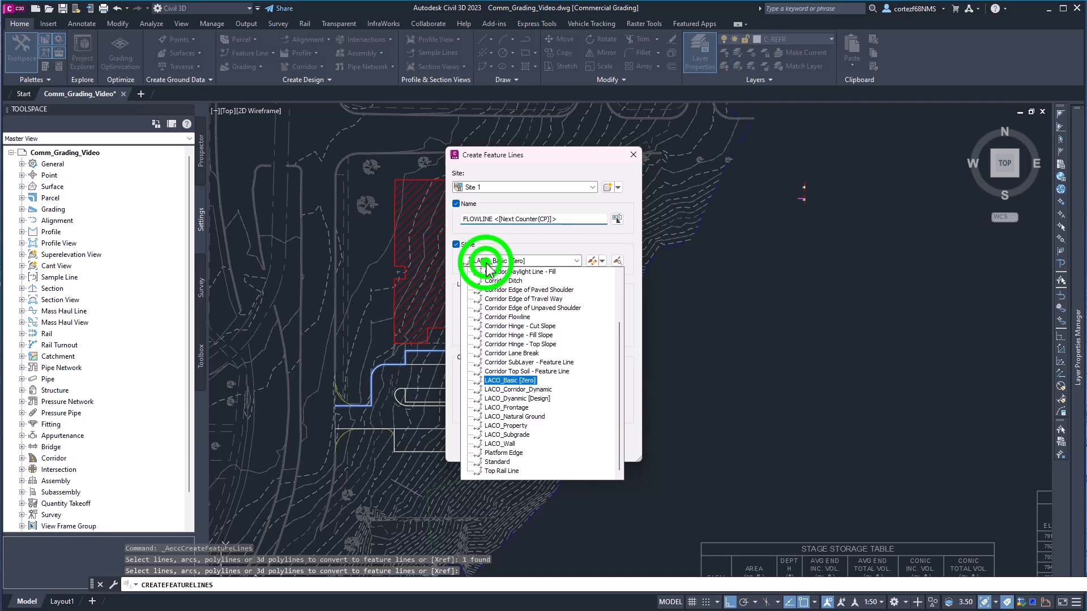
pyautogui.click(485, 262)
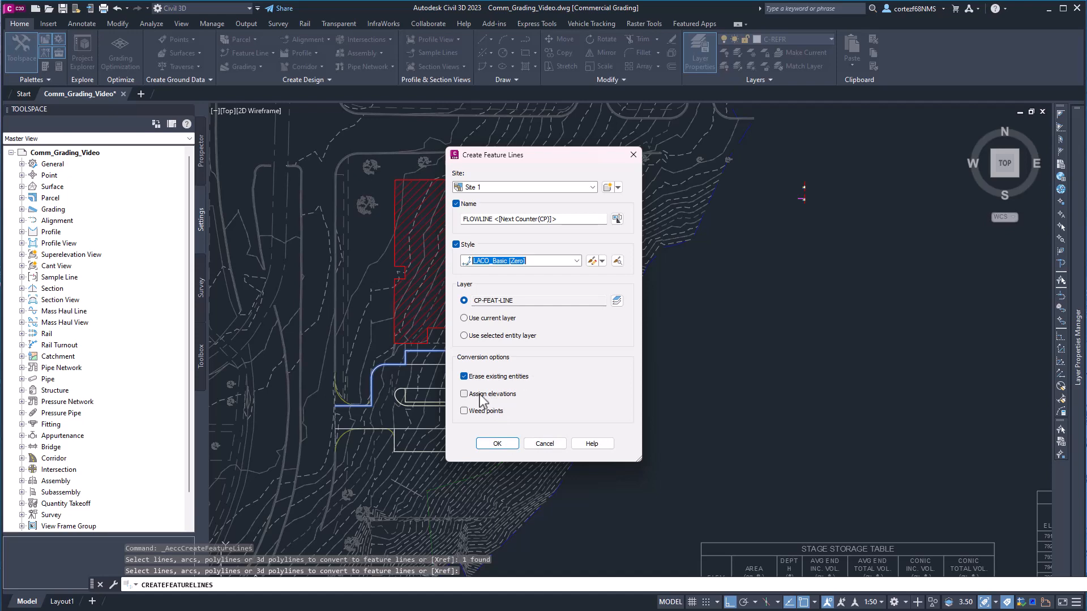
pyautogui.click(494, 444)
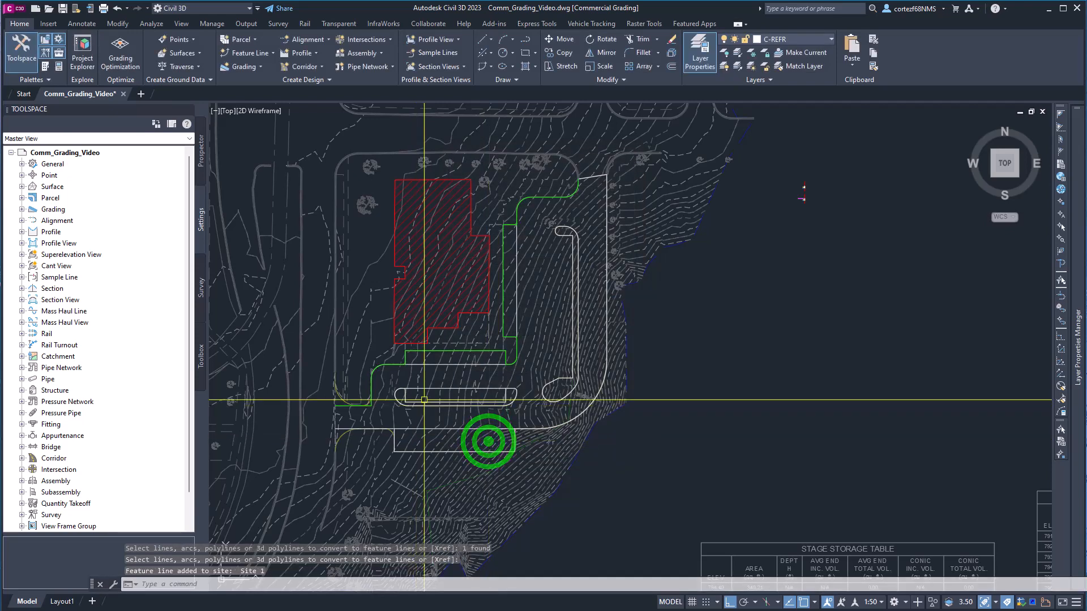
# Step: Examine the building-side flowline's extent and the curb assembly drawn east of the site, checking how the curb section relates to the flowline
pyautogui.click(375, 369)
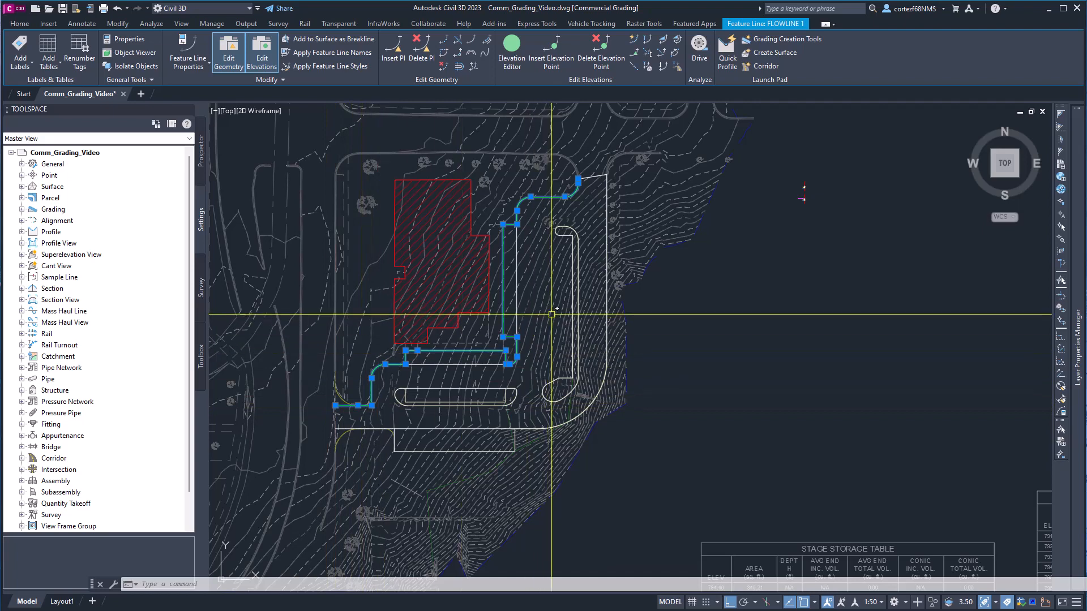
pyautogui.scroll(10, 679, 281)
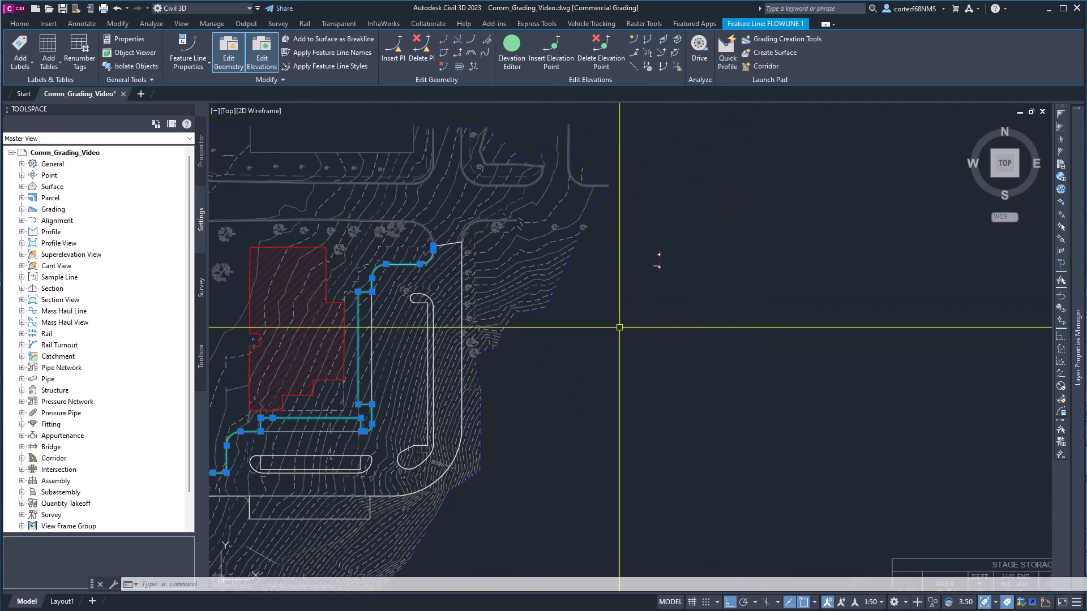
pyautogui.scroll(4, 724, 240)
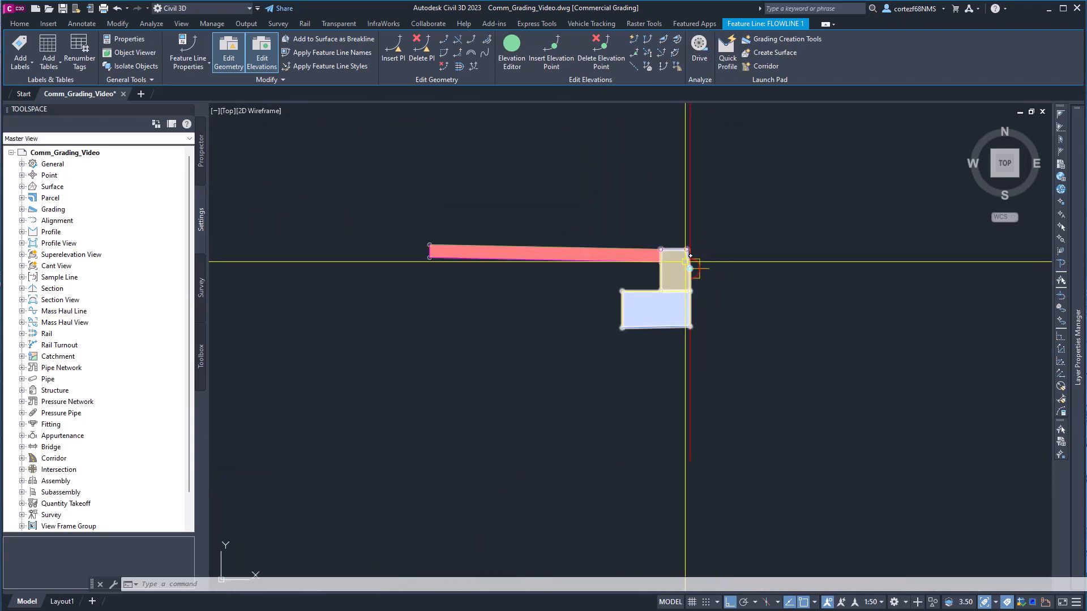
pyautogui.scroll(-3, 685, 261)
pyautogui.scroll(3, 640, 317)
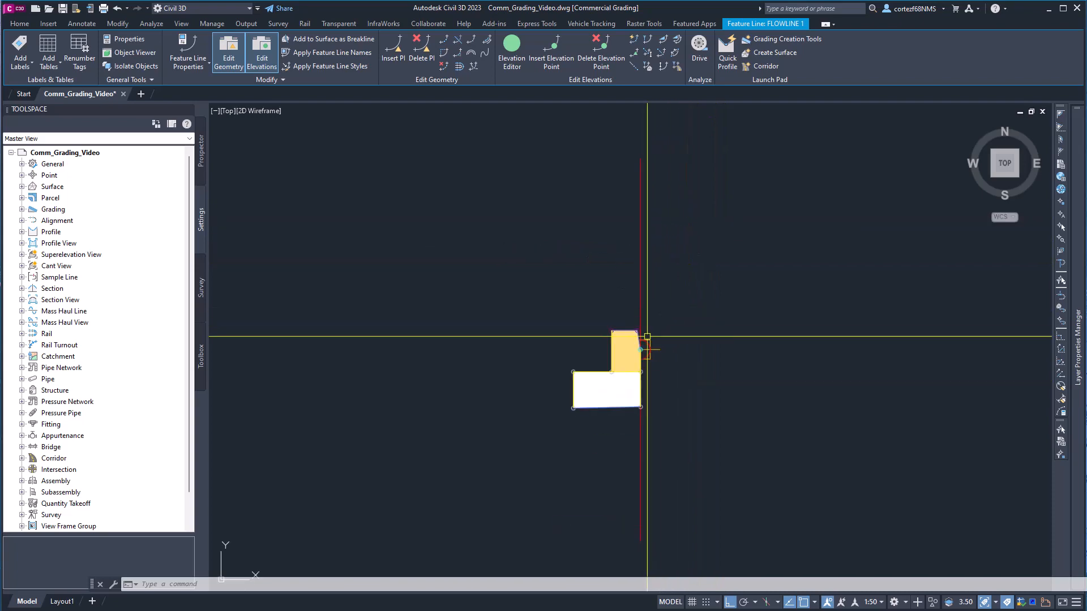
pyautogui.scroll(-8, 635, 337)
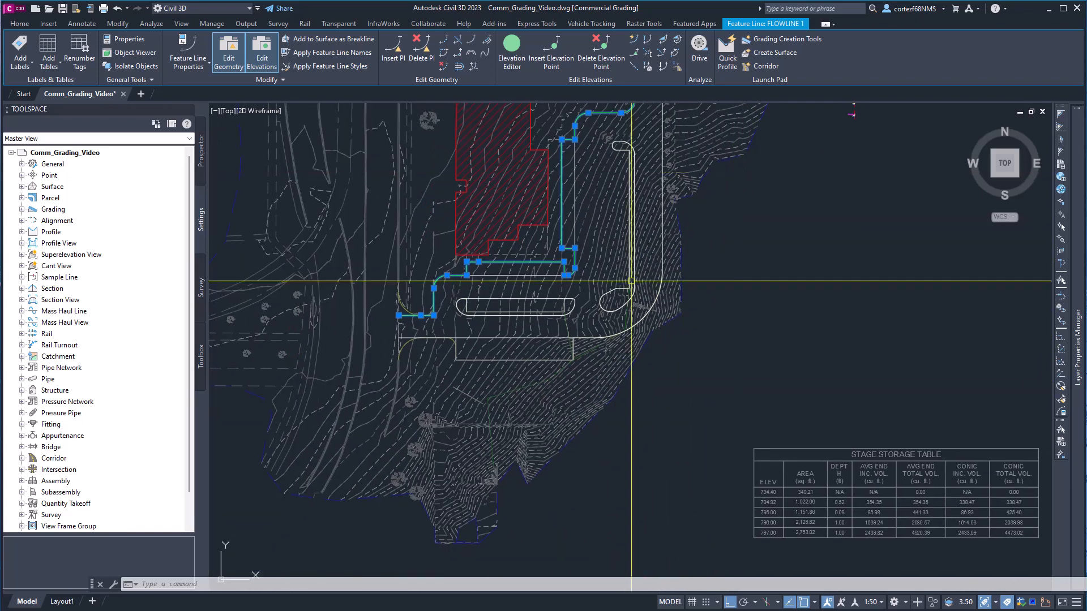
pyautogui.press('Escape')
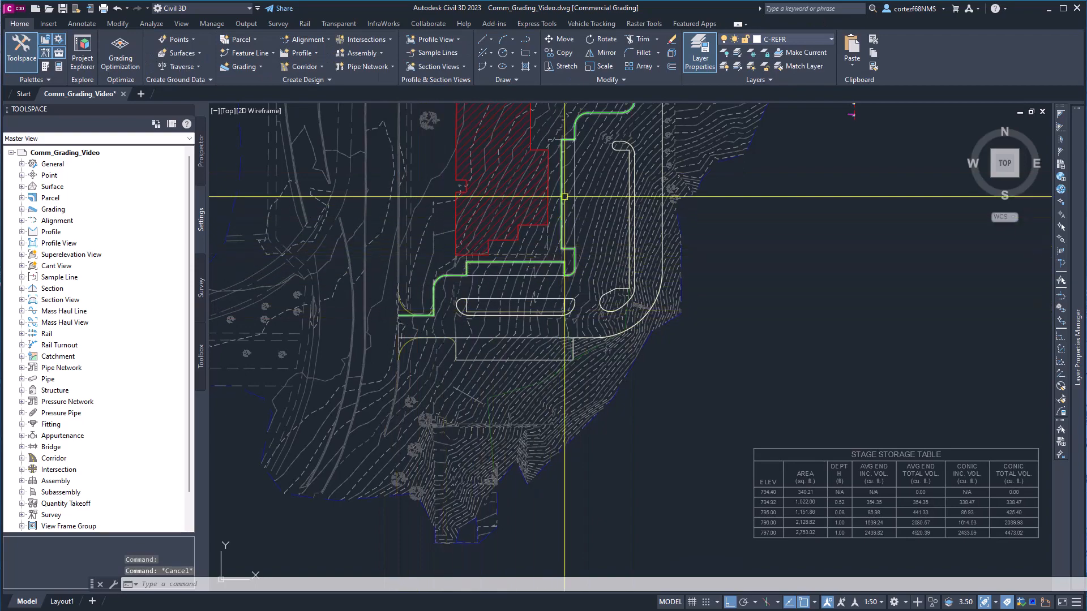
pyautogui.scroll(10, 736, 170)
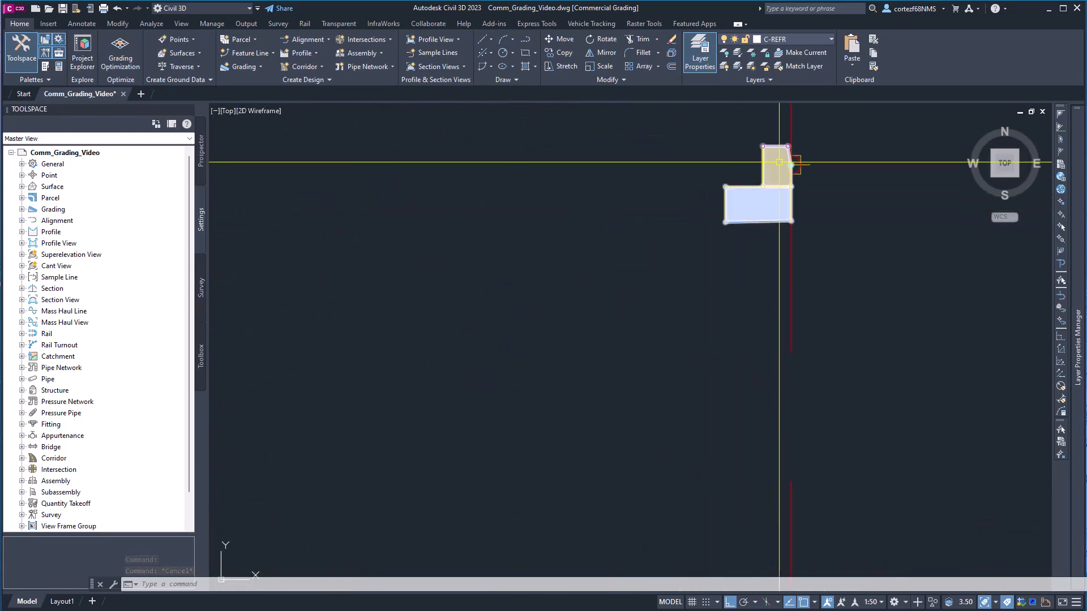
pyautogui.scroll(-8, 549, 303)
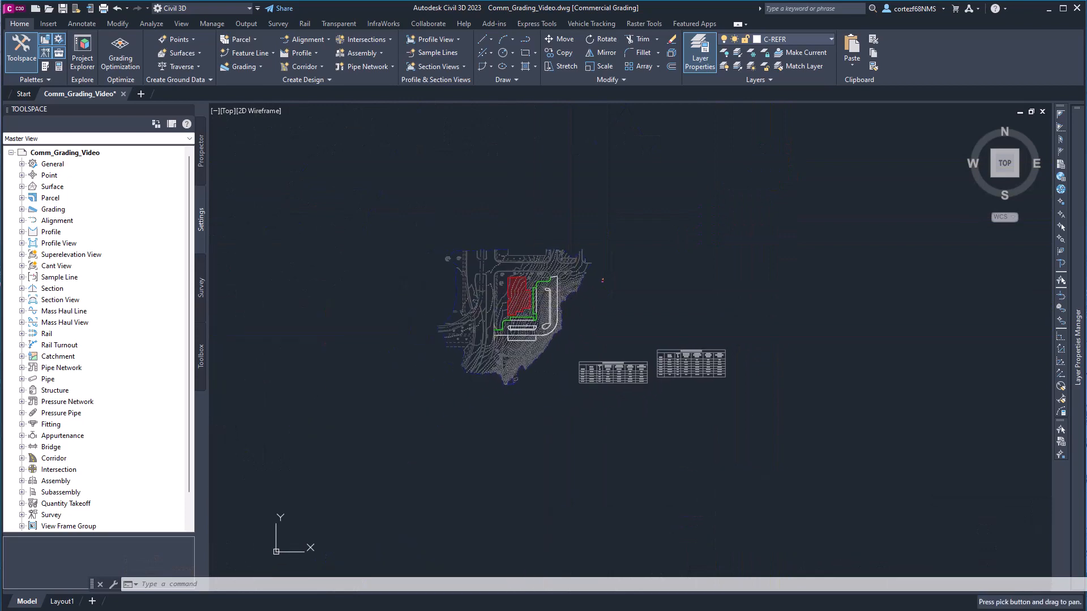
pyautogui.scroll(3, 505, 320)
pyautogui.moveTo(504, 320); pyautogui.dragTo(551, 368, button='middle')
pyautogui.press('Escape')
pyautogui.press('Escape')
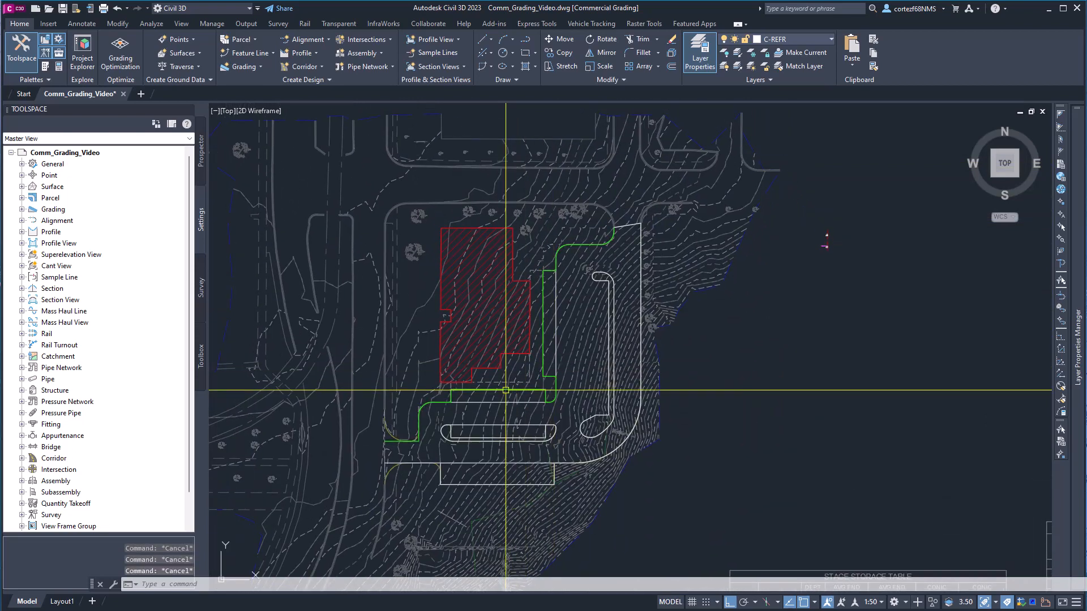
# Step: Review the building-side flowline's stations, elevations and grades in the Elevation Editor, locating its first two points in the drawing
pyautogui.click(506, 390)
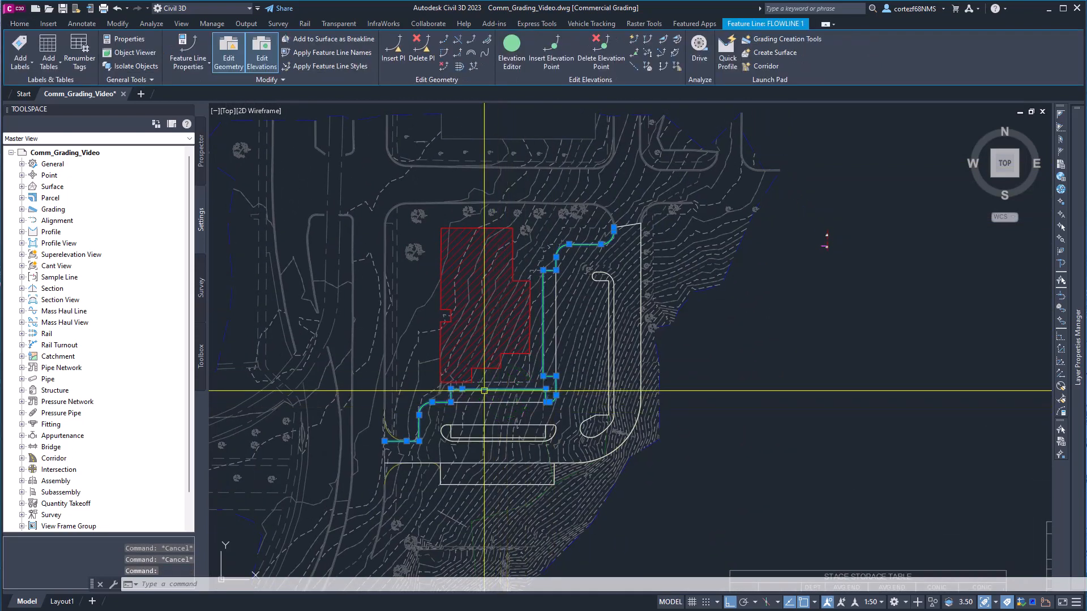
pyautogui.click(516, 57)
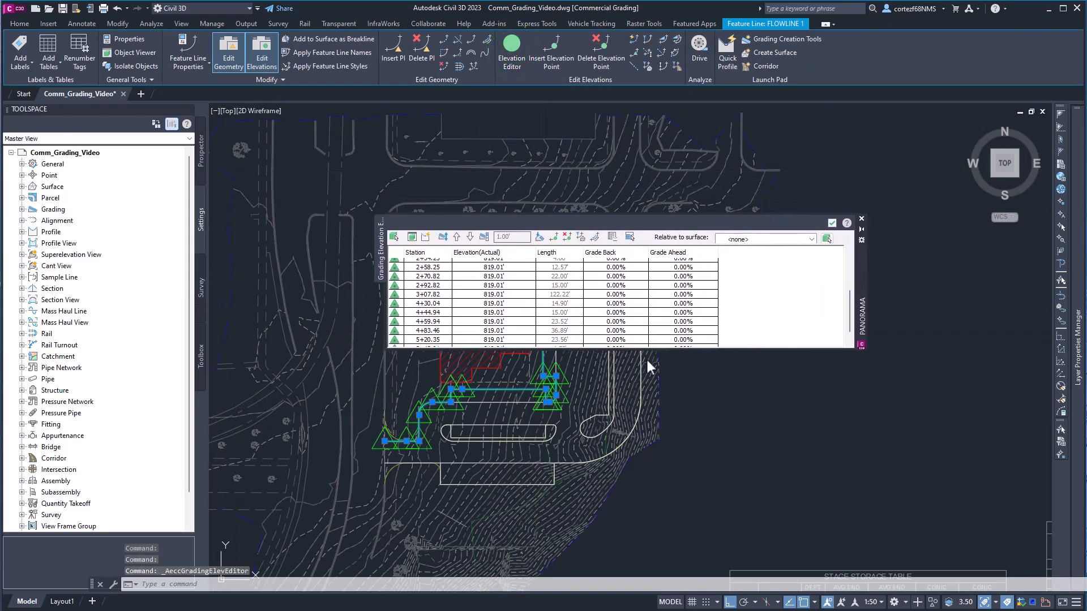
pyautogui.click(429, 265)
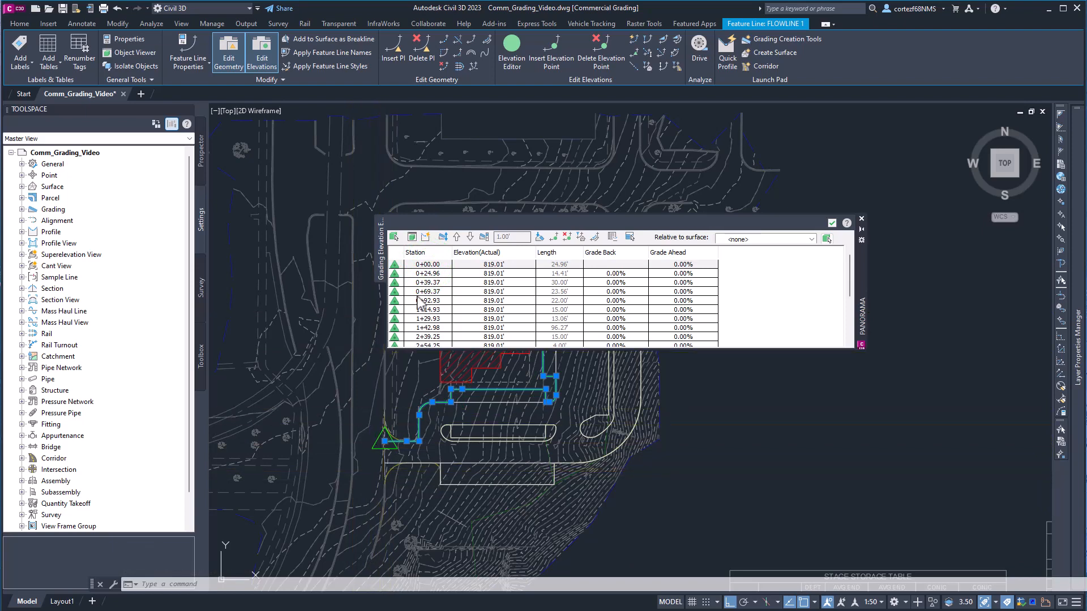
pyautogui.click(424, 274)
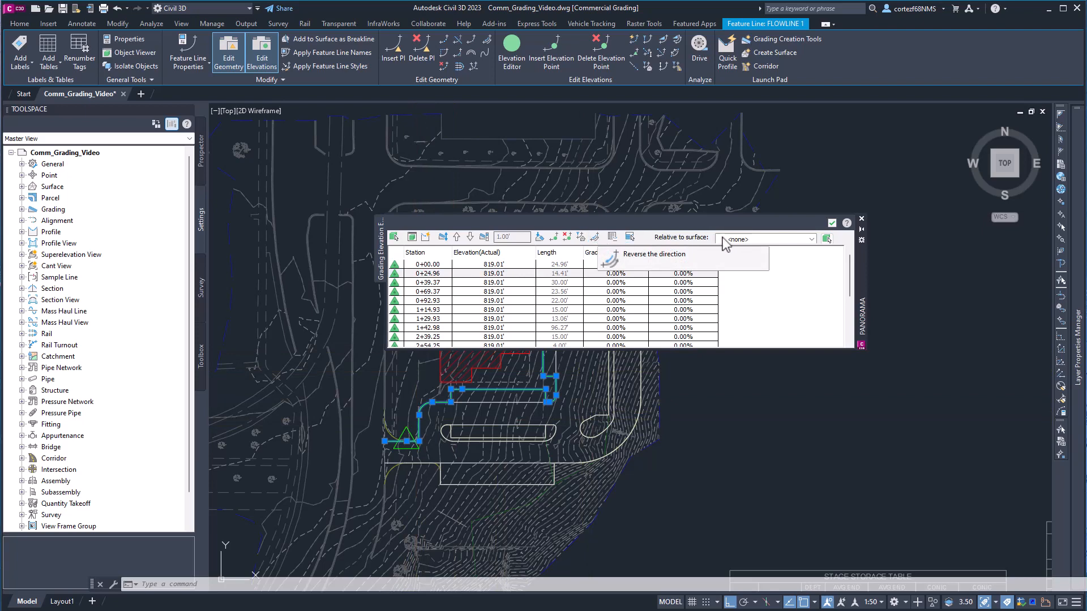
pyautogui.click(861, 219)
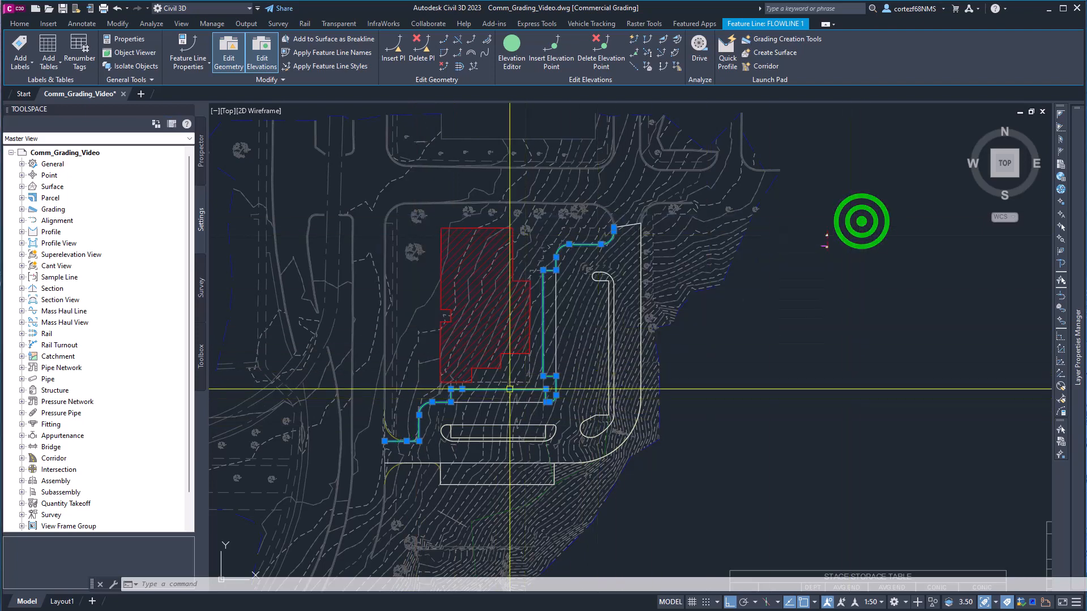
# Step: Set the elevation of the building-side flowline's southwest end point from the EG surface with Quick Elevation Edit
pyautogui.moveTo(475, 448); pyautogui.dragTo(558, 407, button='middle')
pyautogui.scroll(2, 531, 410)
pyautogui.press('Escape')
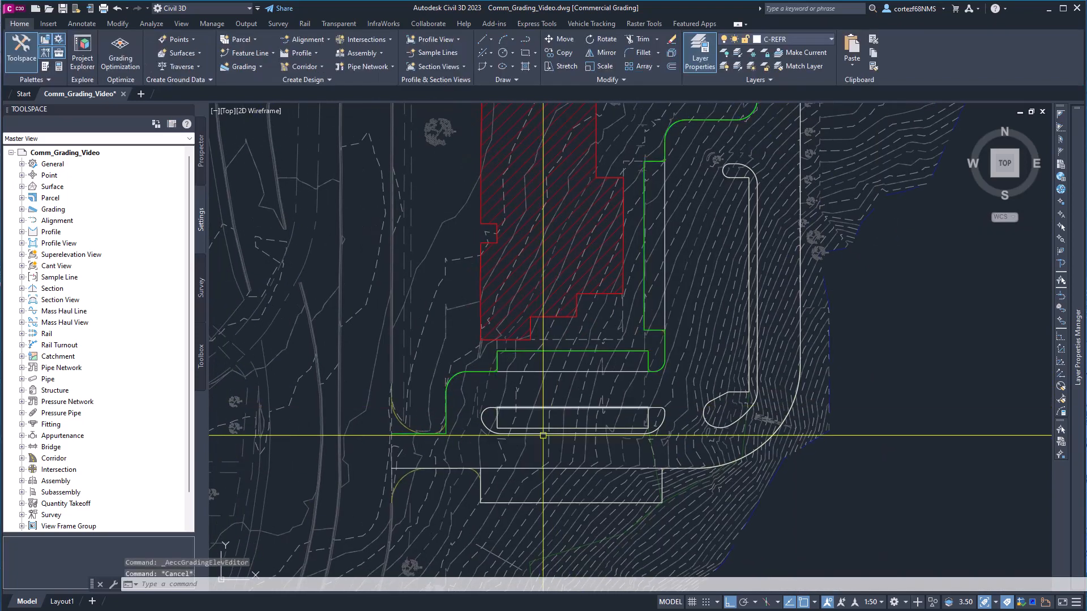
pyautogui.click(447, 421)
pyautogui.moveTo(425, 333); pyautogui.dragTo(424, 342, button='middle')
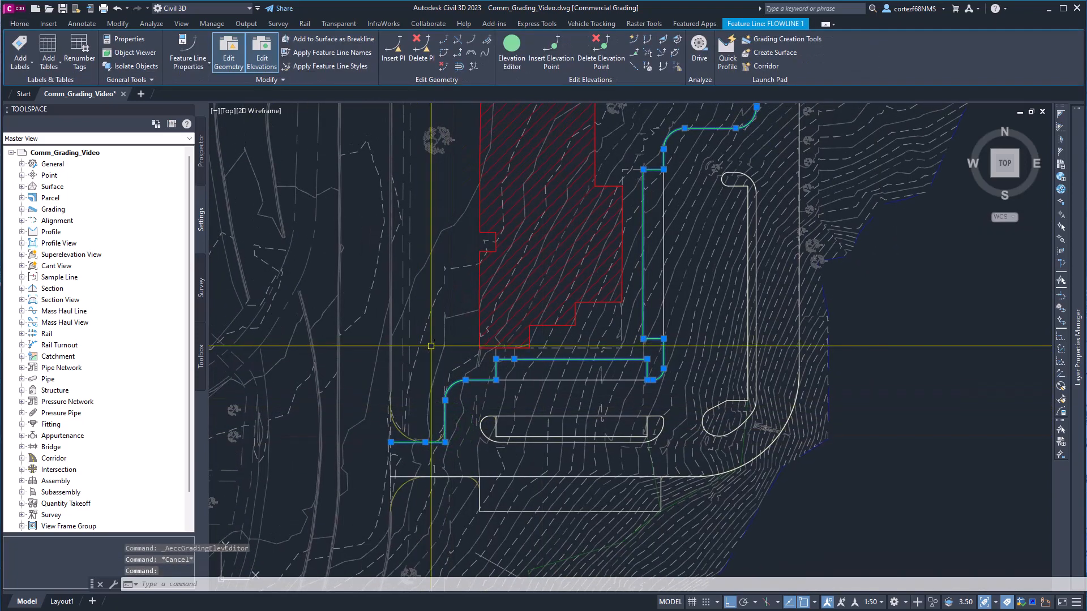
pyautogui.click(632, 41)
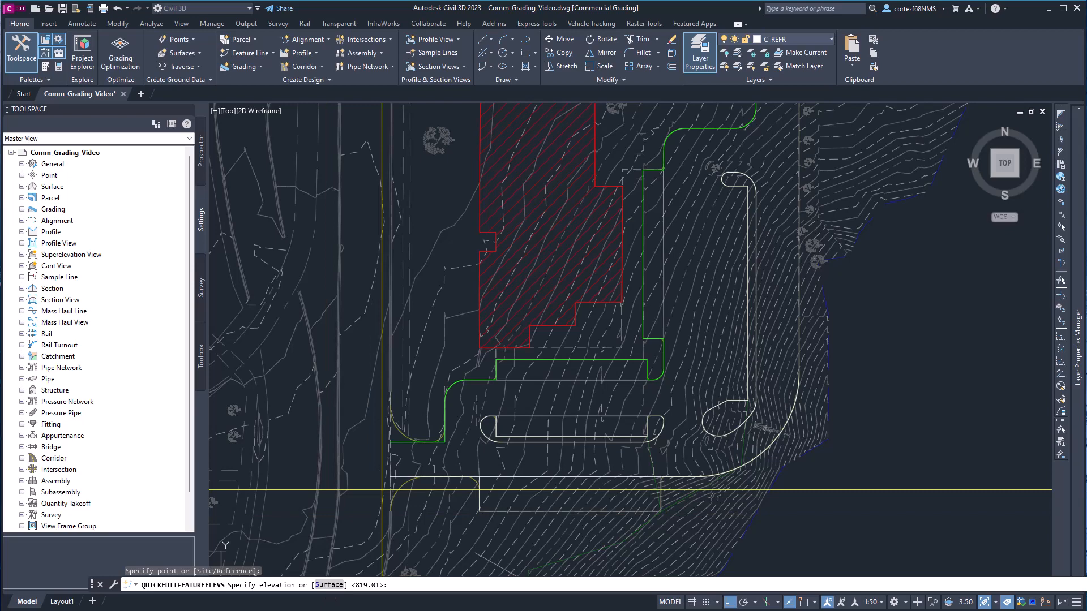
pyautogui.write('S')
pyautogui.press('Return')
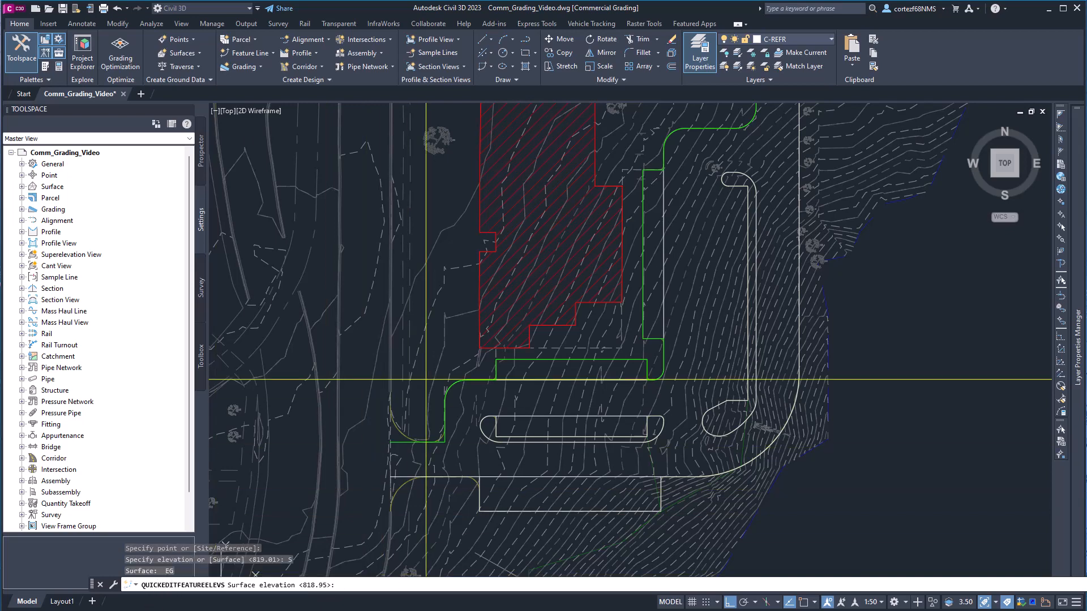
pyautogui.press('Return')
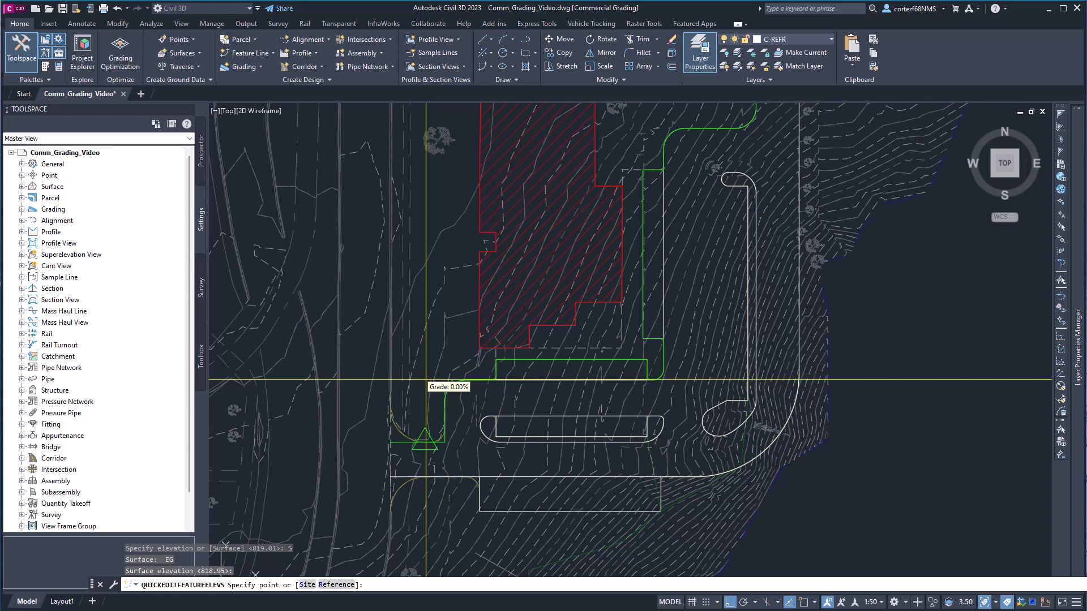
pyautogui.press('Return')
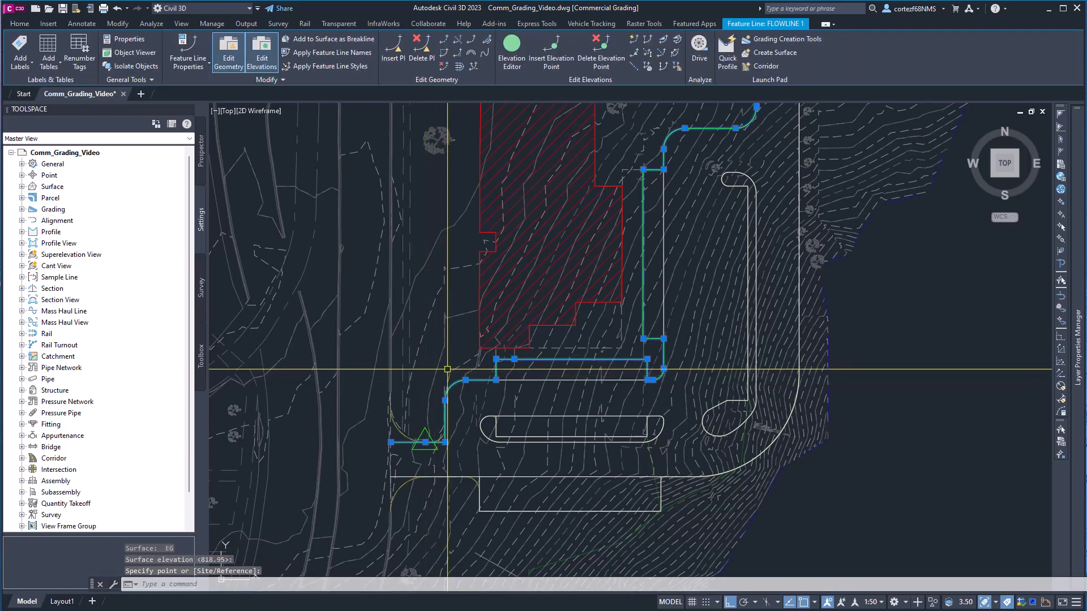
# Step: Set the elevation of the building-side flowline's northeast end point from the EG surface with Quick Elevation Edit
pyautogui.click(632, 42)
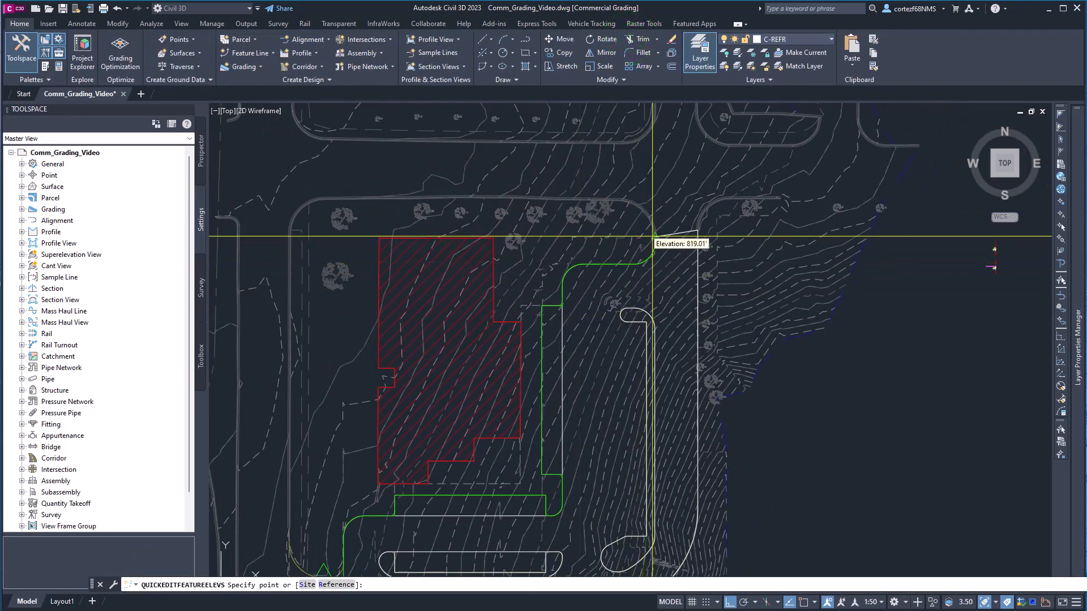
pyautogui.click(653, 235)
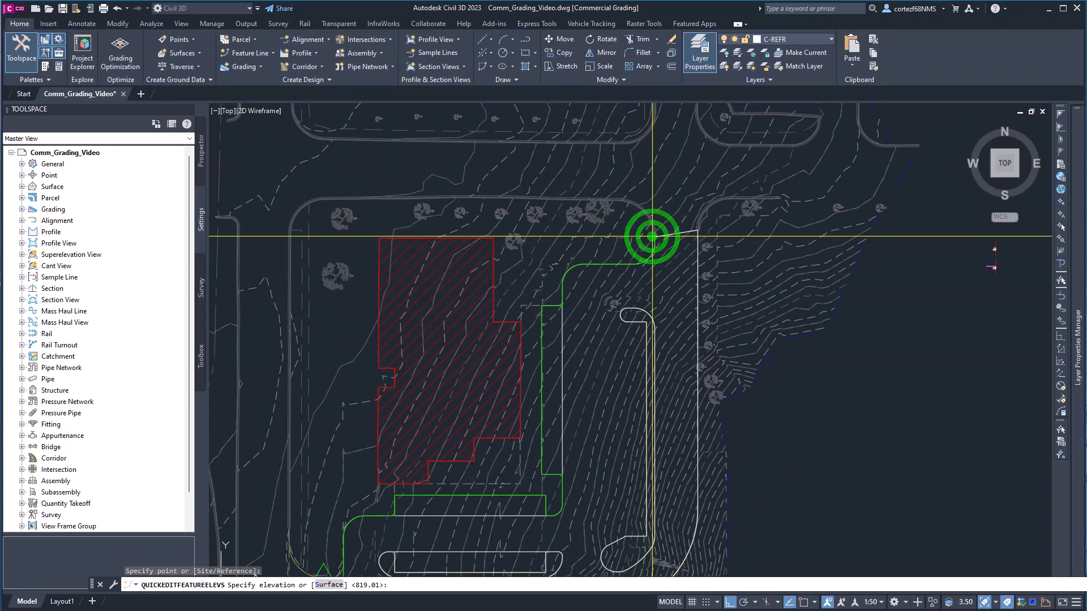
pyautogui.write('S')
pyautogui.press('Return')
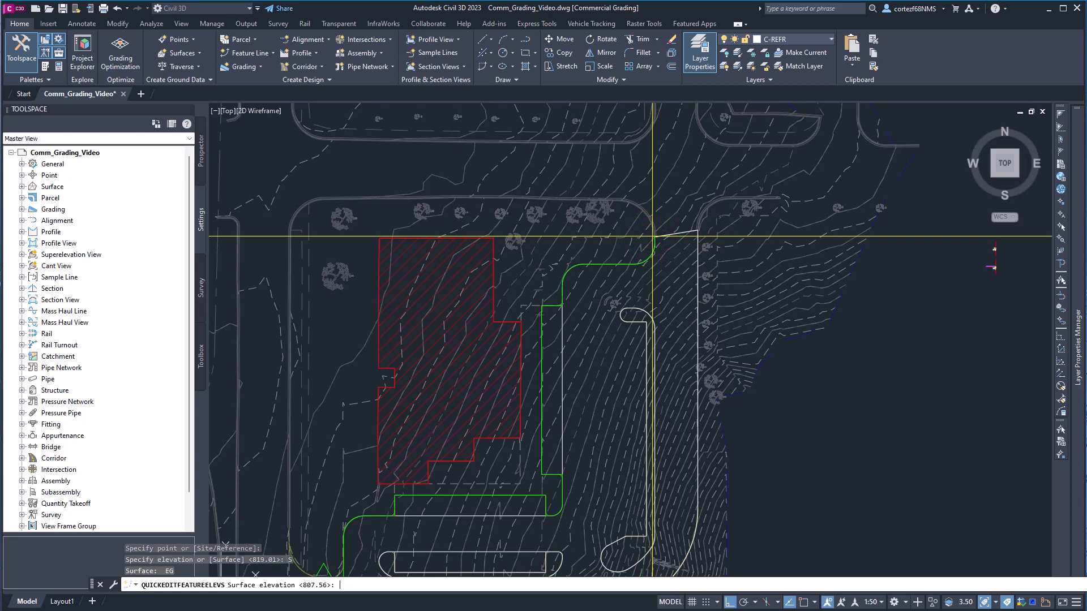
pyautogui.press('Return')
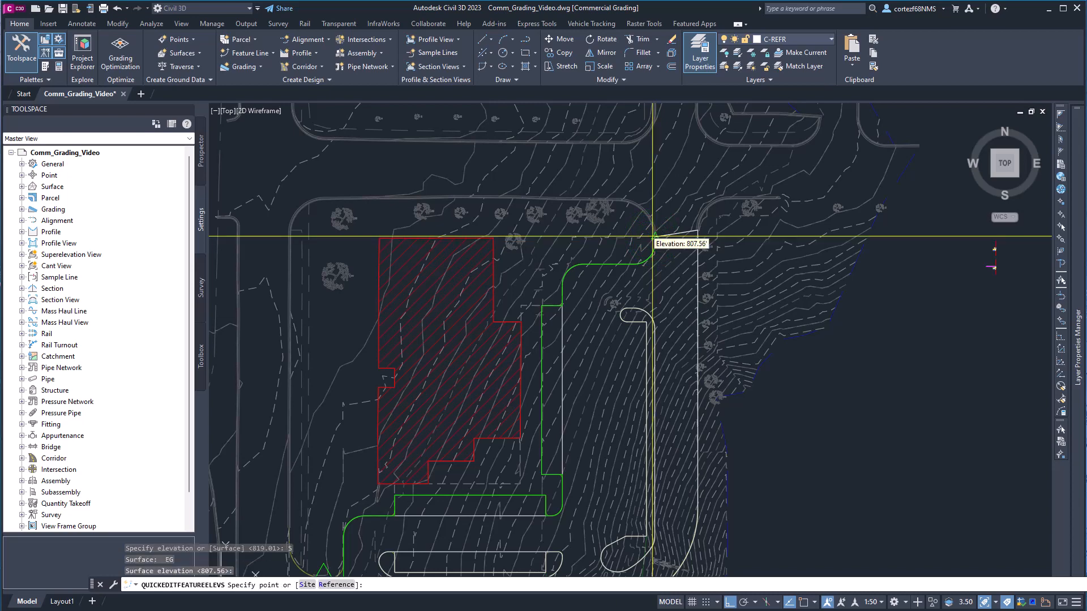
pyautogui.press('Return')
# Step: Check the grades along the building-side flowline's segments with Quick Elevation Edit
pyautogui.click(655, 236)
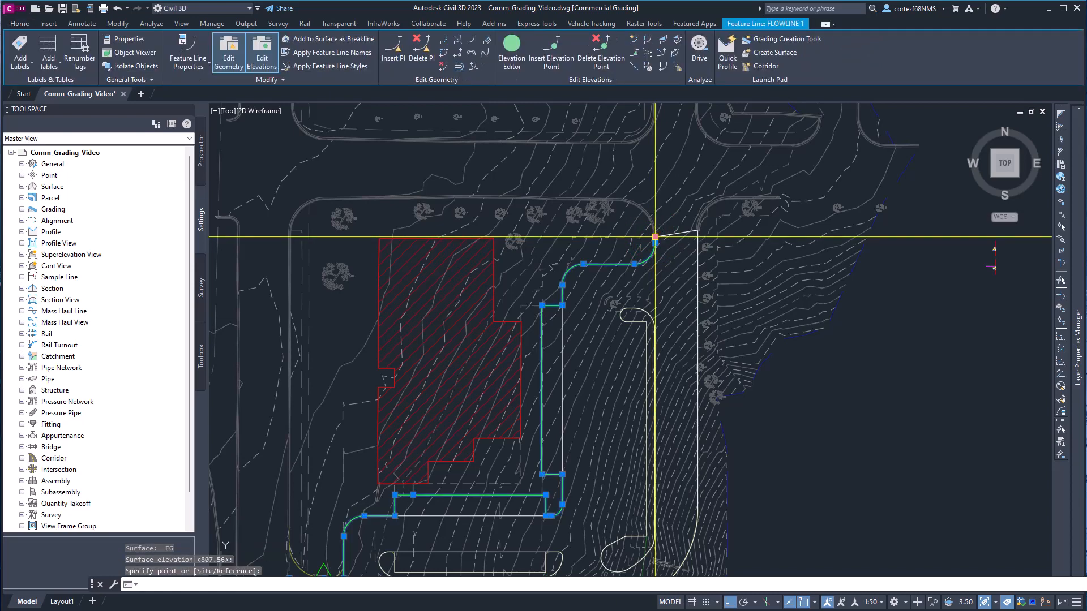
pyautogui.moveTo(603, 306); pyautogui.dragTo(711, 193, button='middle')
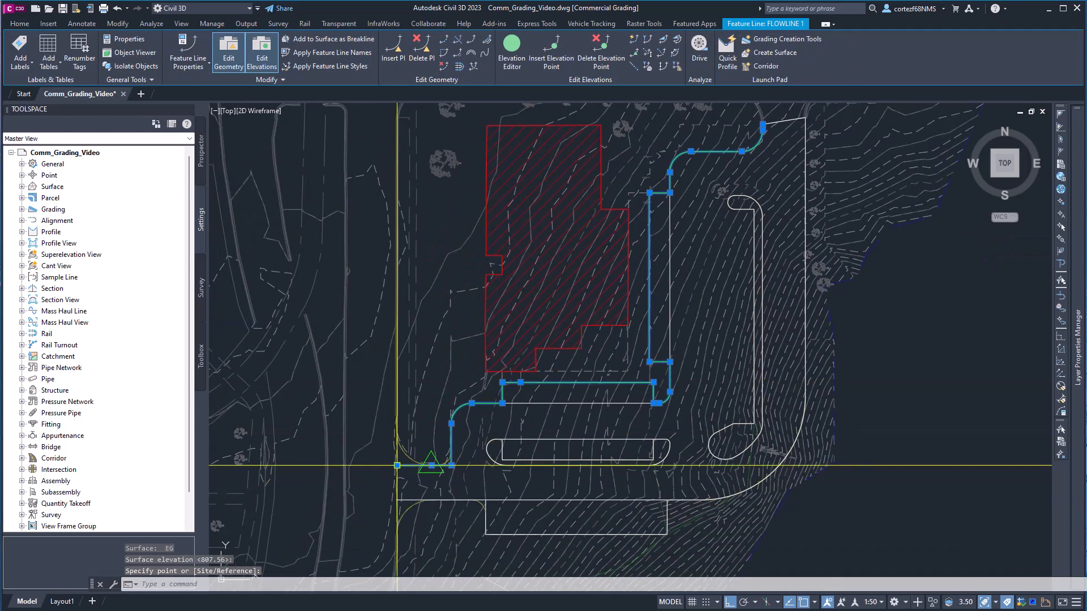
pyautogui.click(633, 37)
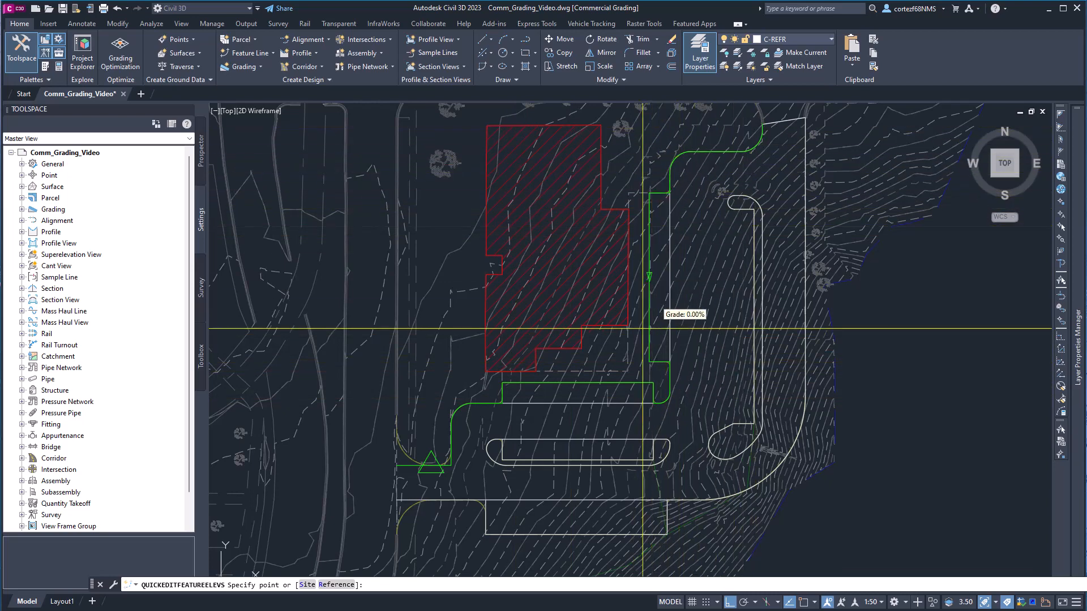
pyautogui.press('Escape')
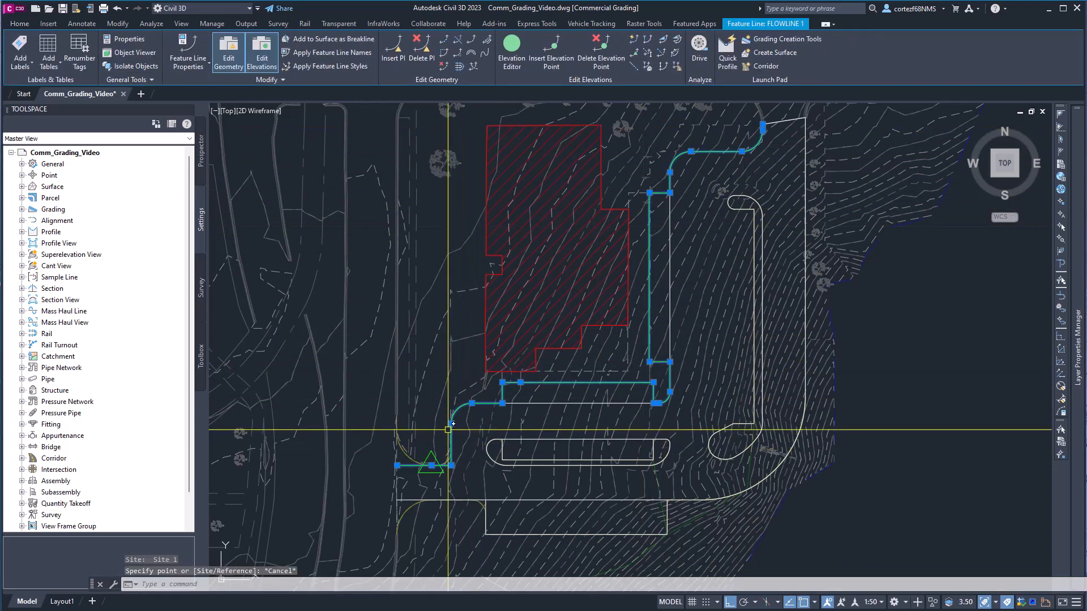
# Step: Set a -5% grade on the building-side flowline from its southwest end point to the outer west corner of the south parking bay
pyautogui.click(664, 39)
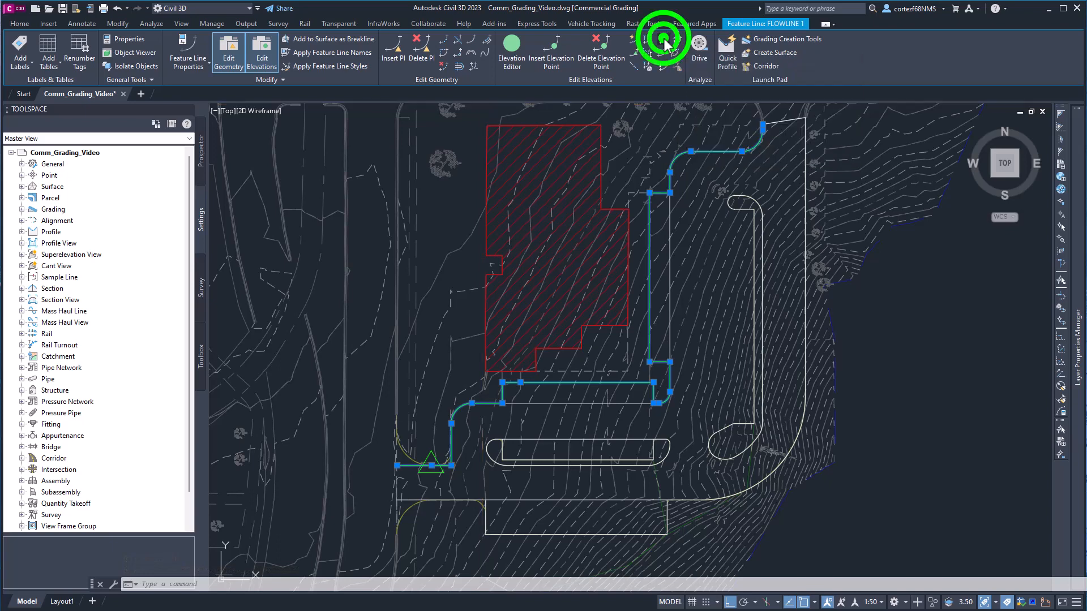
pyautogui.click(397, 467)
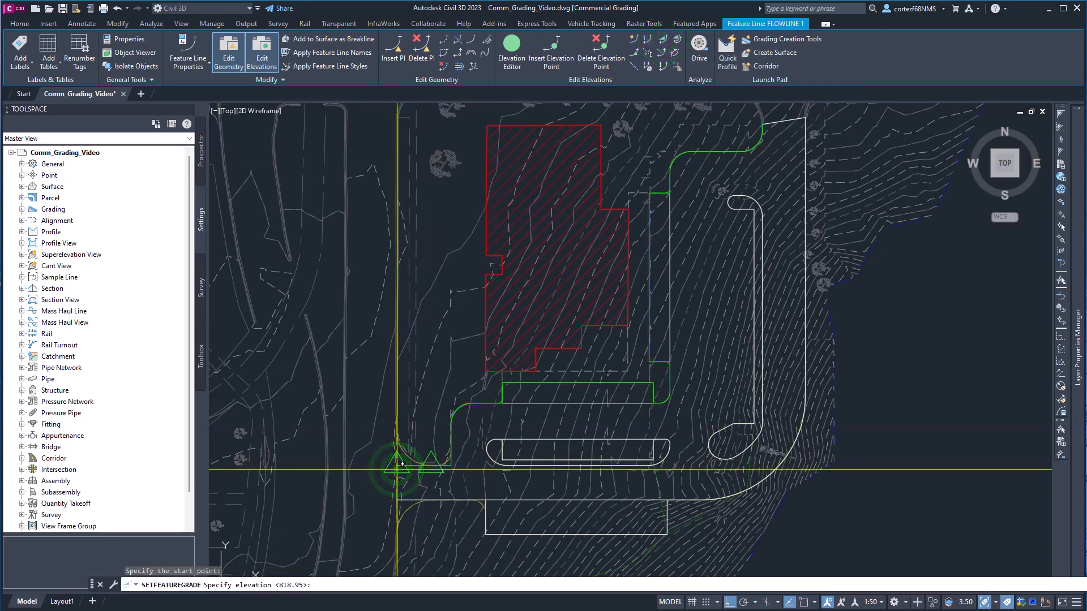
pyautogui.press('Return')
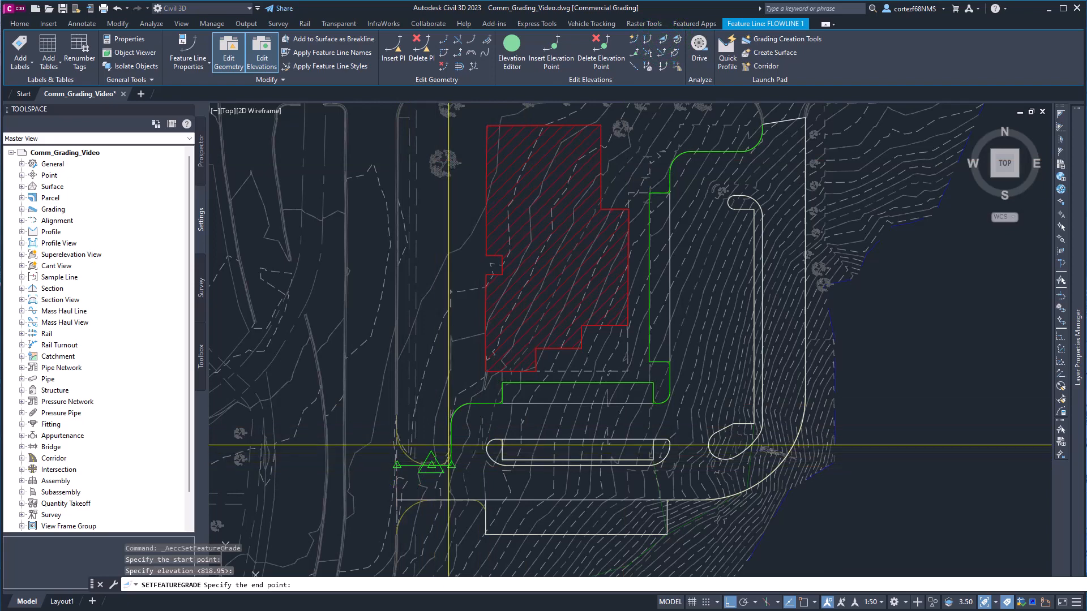
pyautogui.click(500, 400)
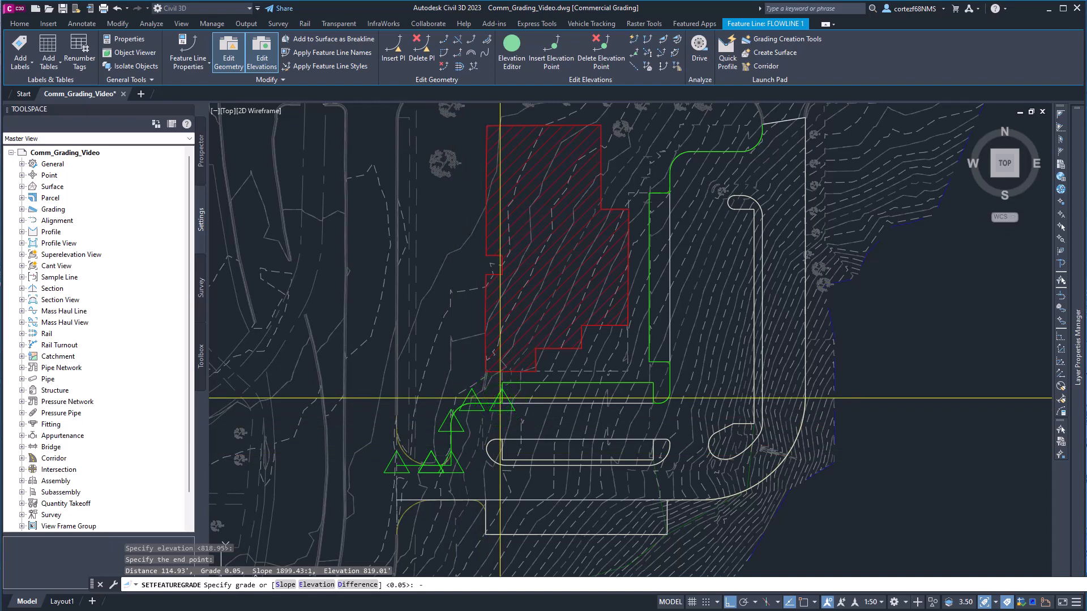
pyautogui.press('Return')
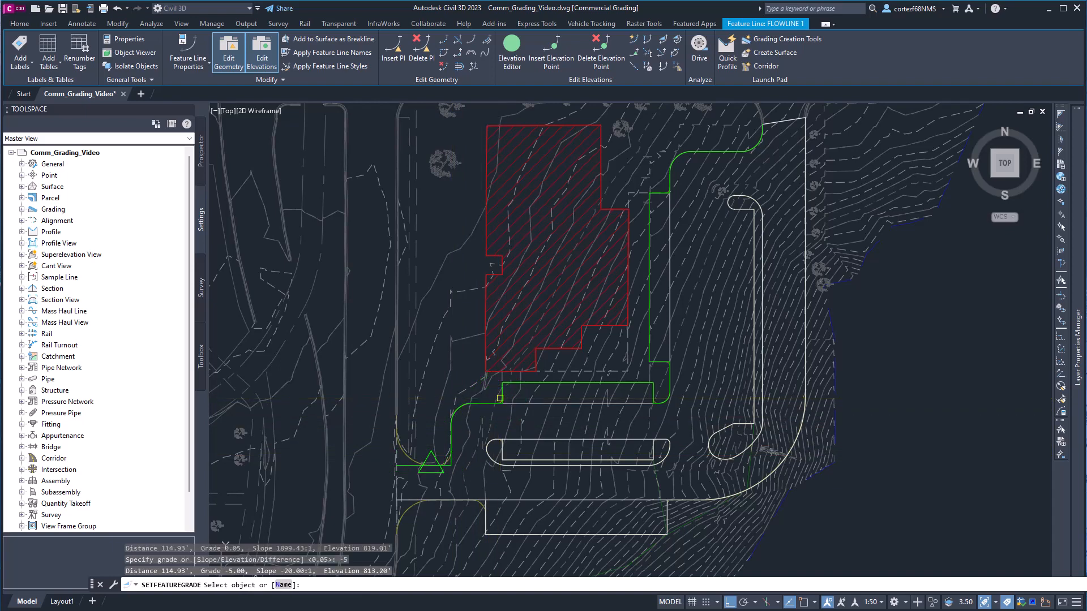
pyautogui.press('Return')
pyautogui.click(500, 398)
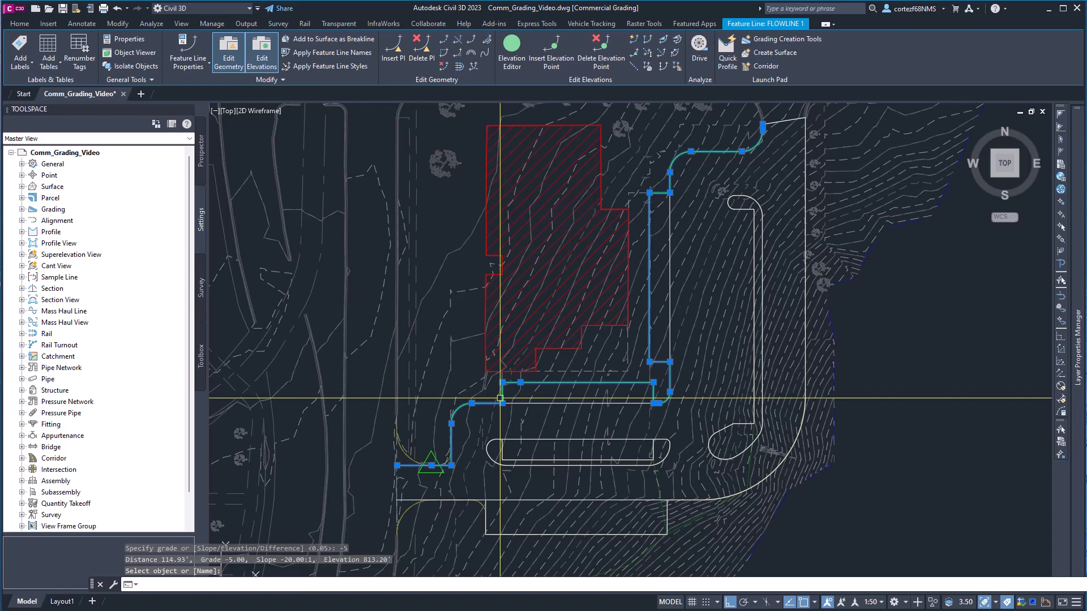
# Step: Set the grade of the short flowline segment along the south parking bay's west end to 2% with Quick Elevation Edit
pyautogui.click(634, 39)
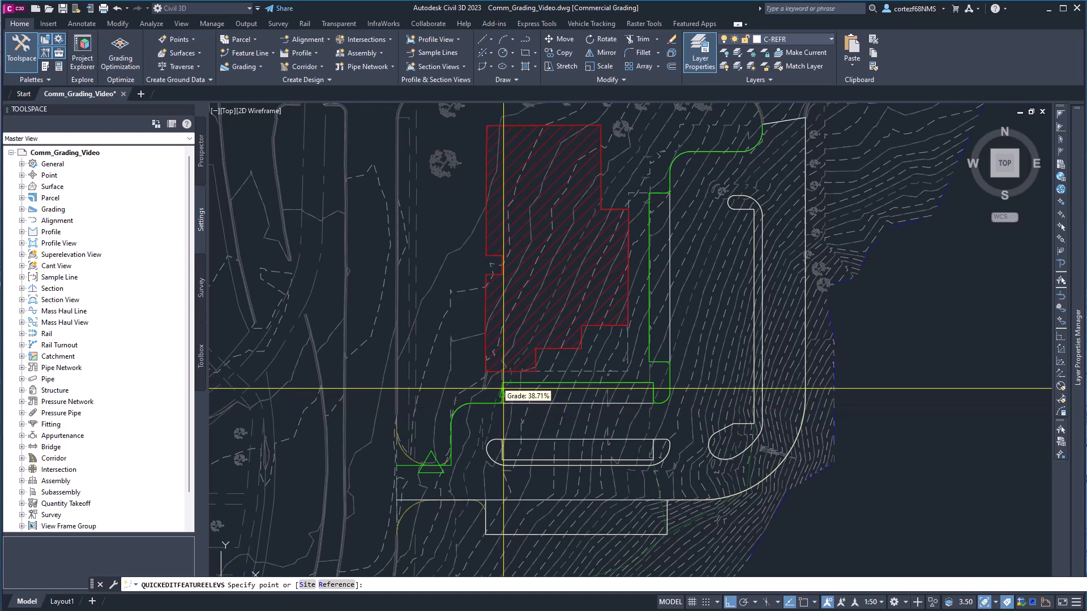
pyautogui.click(504, 389)
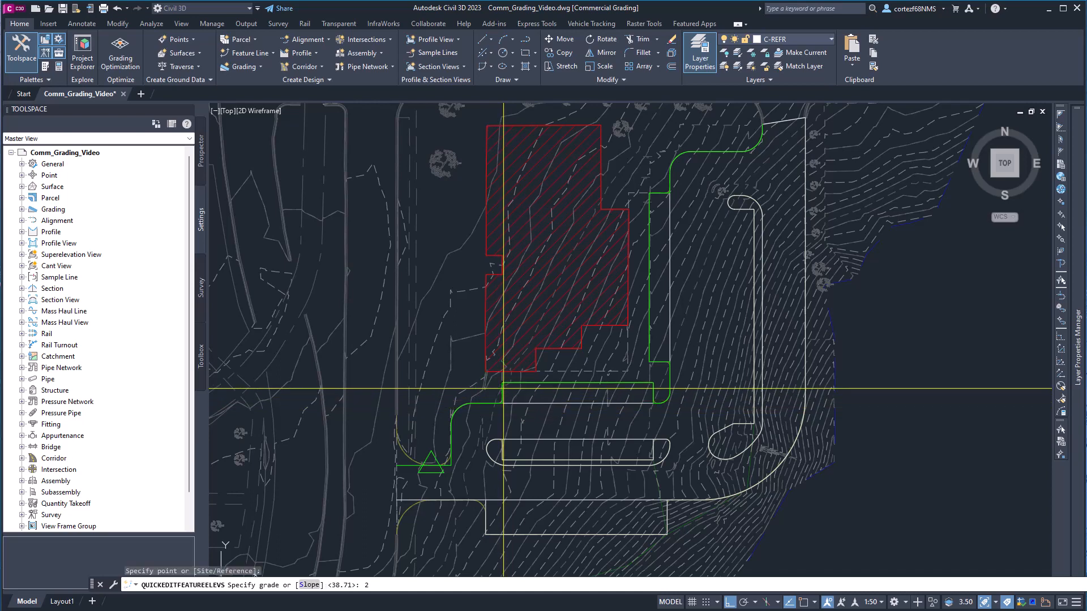
pyautogui.write('2')
pyautogui.press('Return')
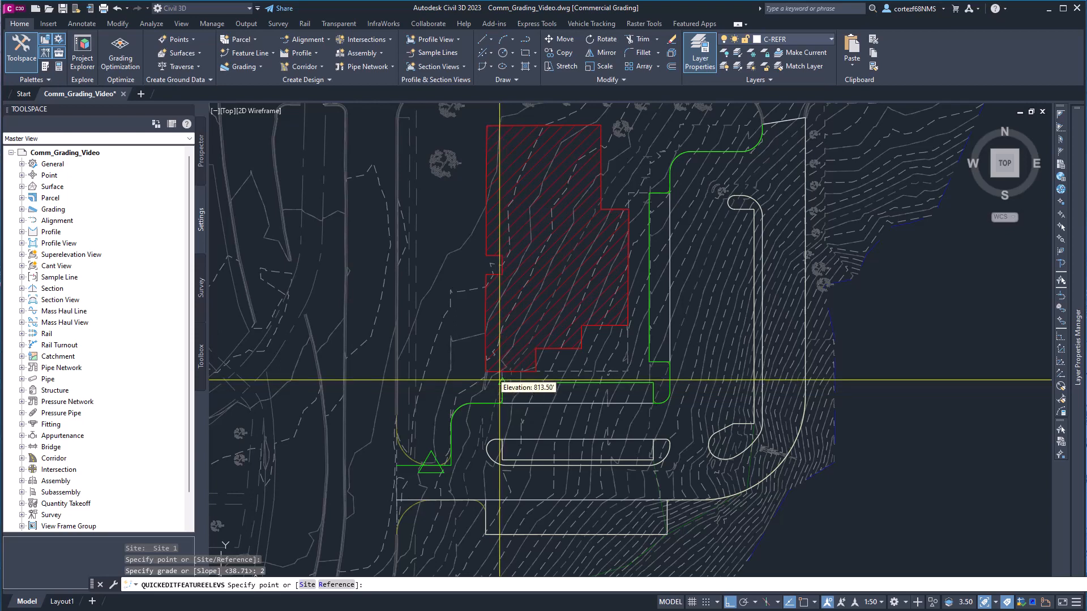
pyautogui.scroll(2, 498, 386)
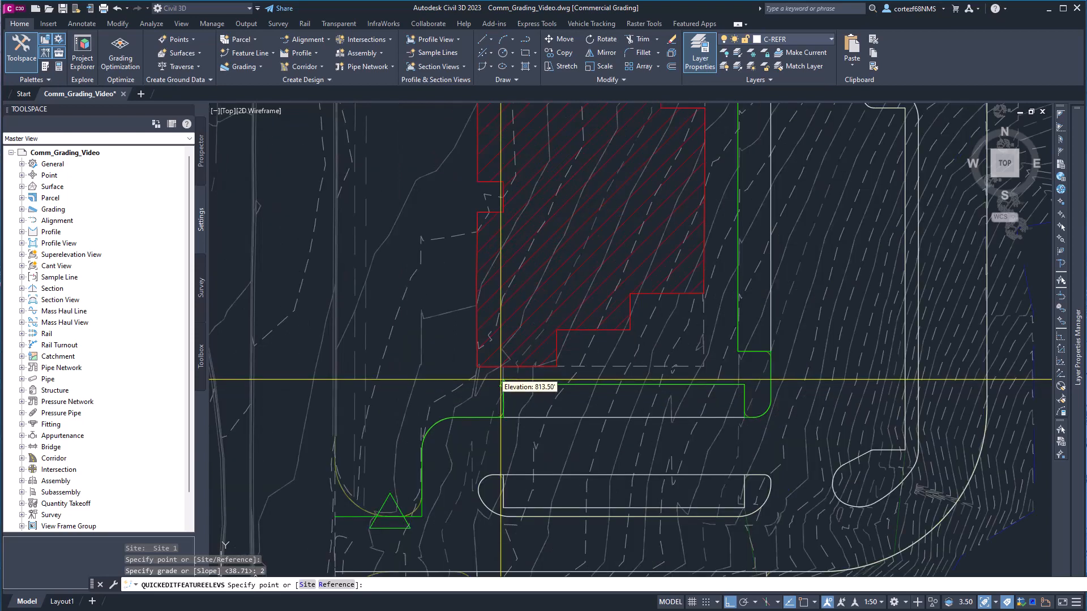
pyautogui.scroll(-2, 500, 380)
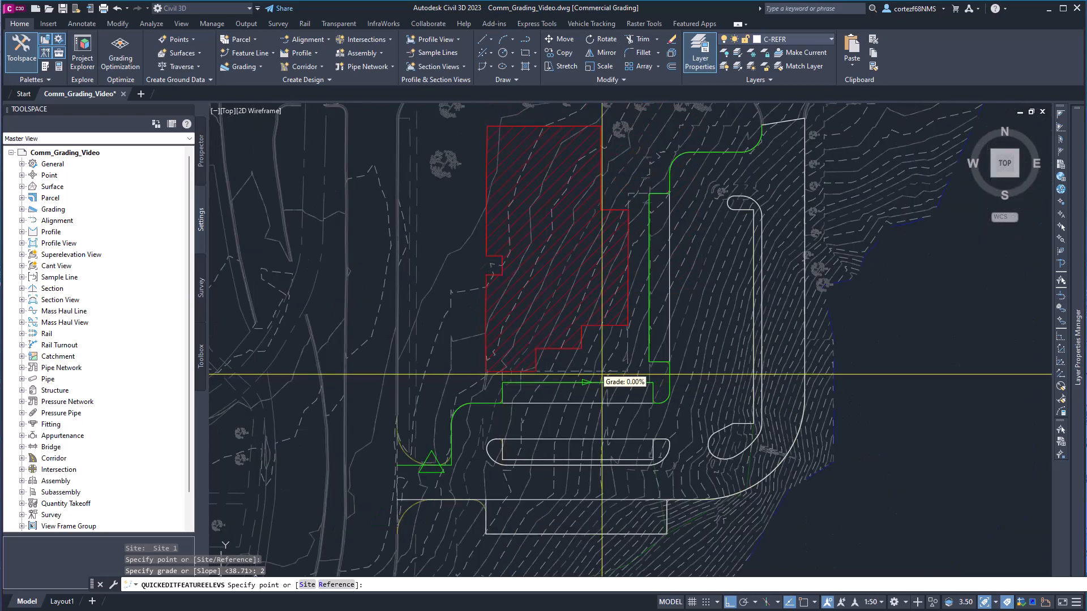
pyautogui.press('Escape')
# Step: Set a 0% grade on the flowline from the south parking bay's inner west corner to the east parking bay's inner north corner
pyautogui.click(663, 40)
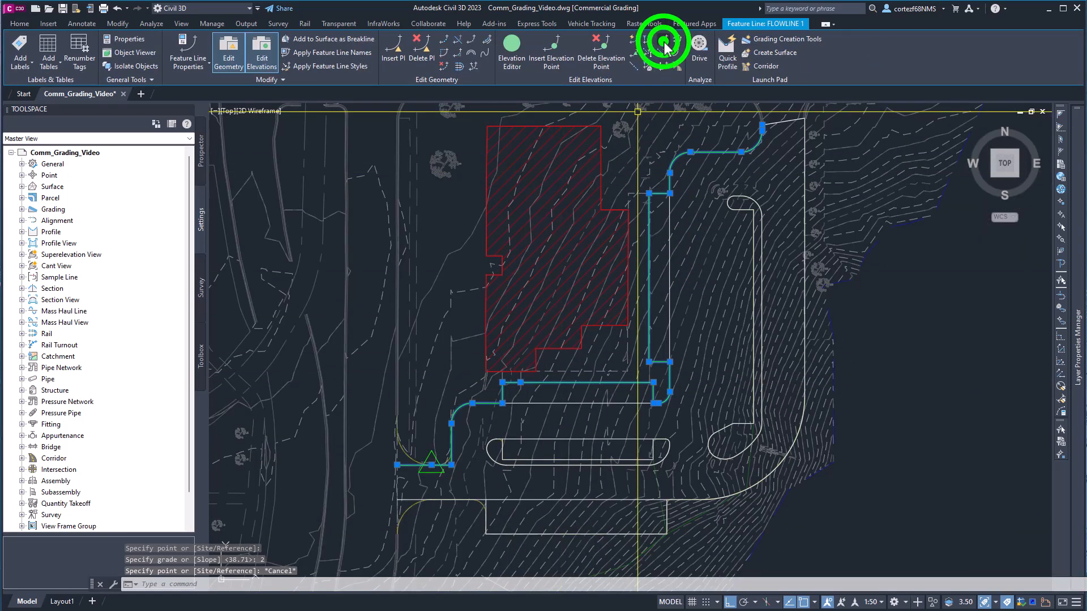
pyautogui.click(502, 385)
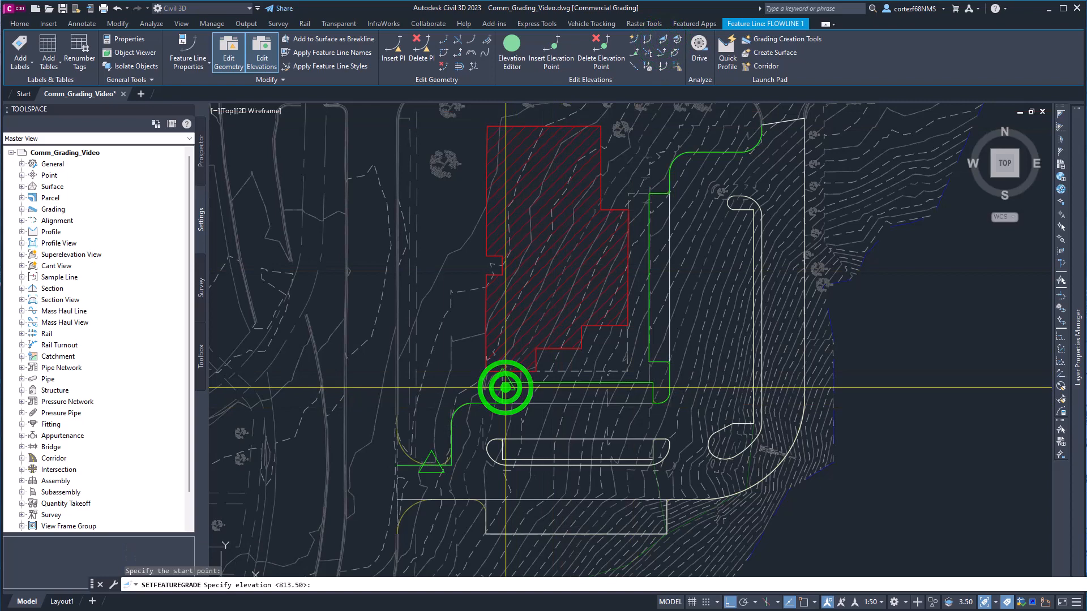
pyautogui.press('Return')
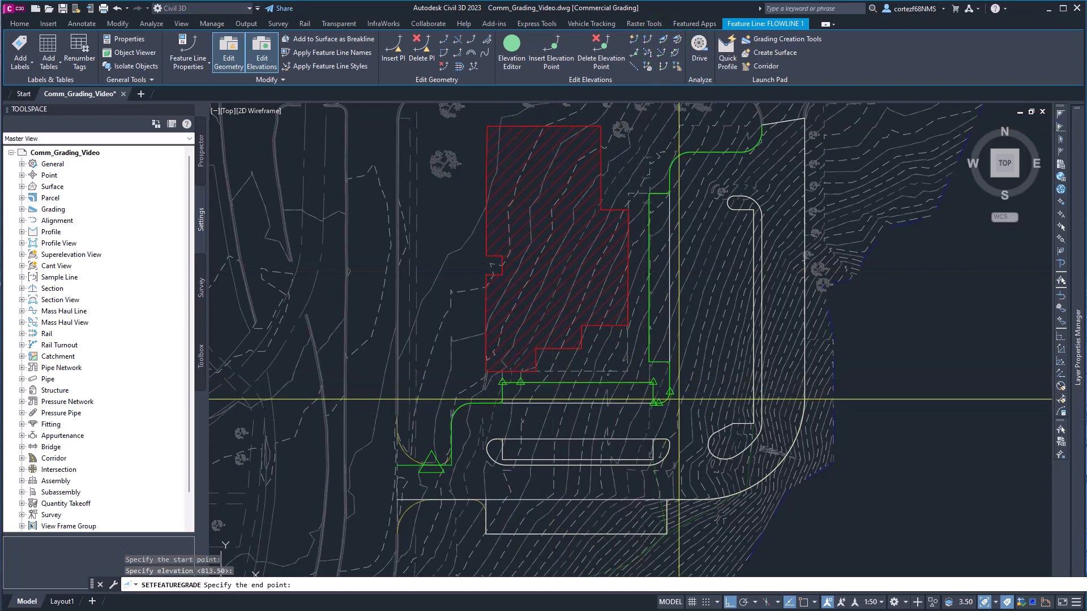
pyautogui.click(649, 193)
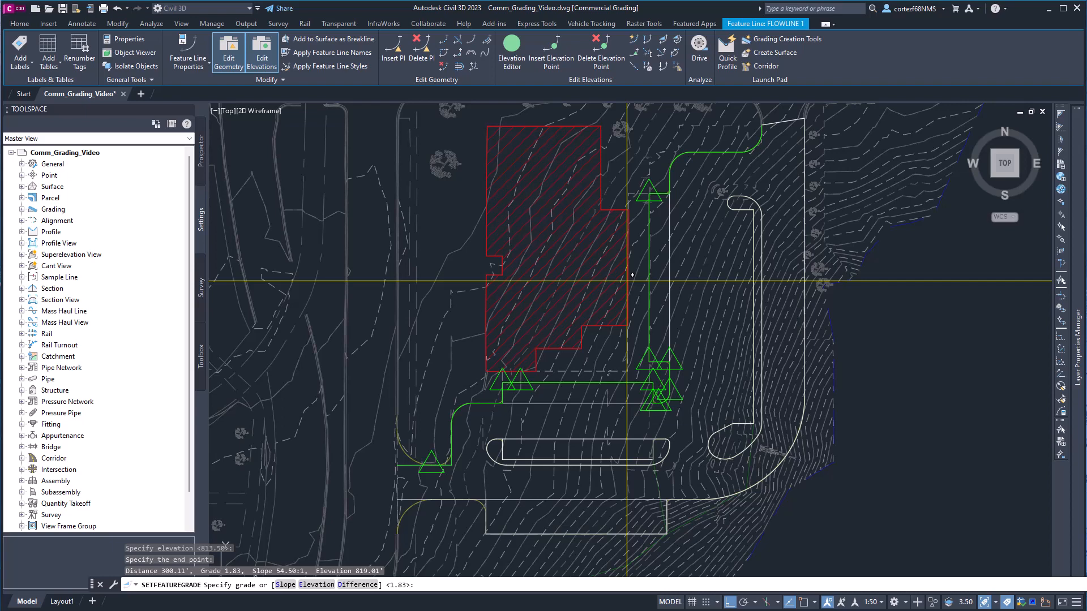
pyautogui.write('0')
pyautogui.press('Return')
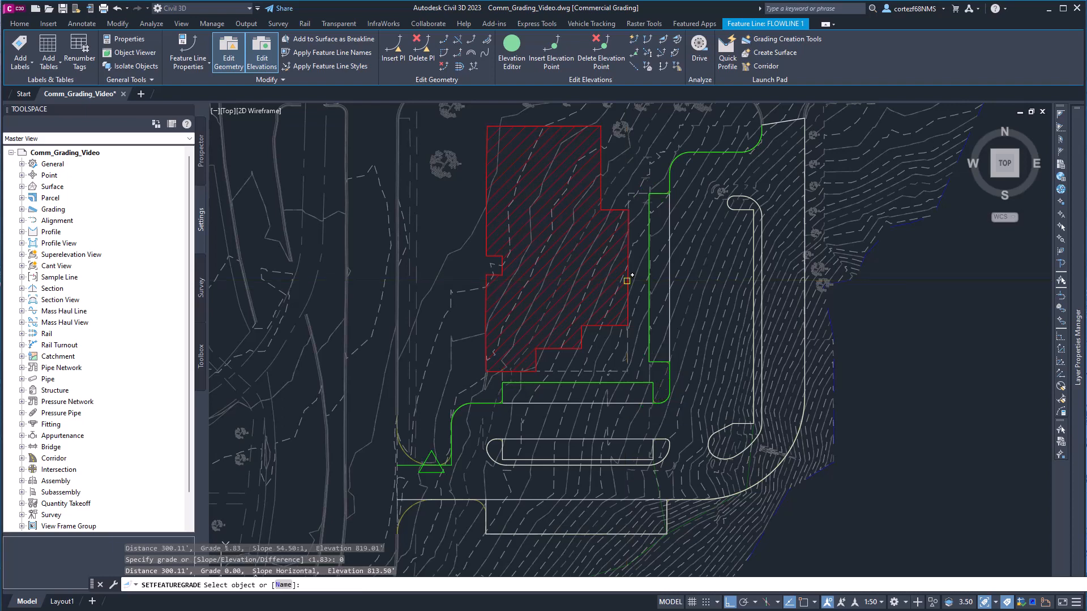
pyautogui.press('Return')
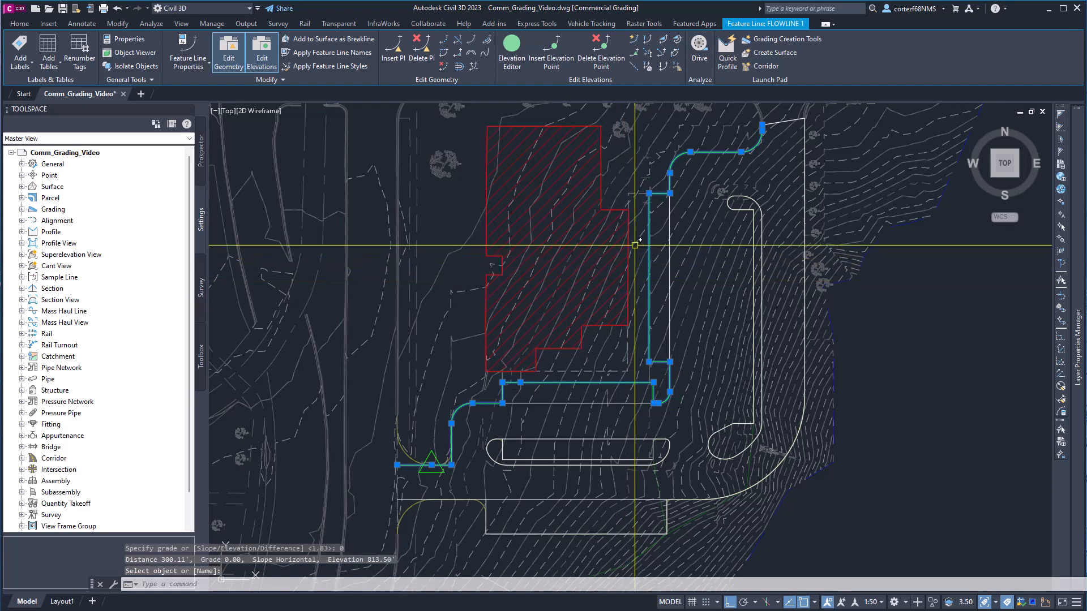
# Step: Set the grade of the short flowline segment across the east parking bay's north end to -2% with Quick Elevation Edit
pyautogui.moveTo(649, 183); pyautogui.dragTo(592, 246, button='middle')
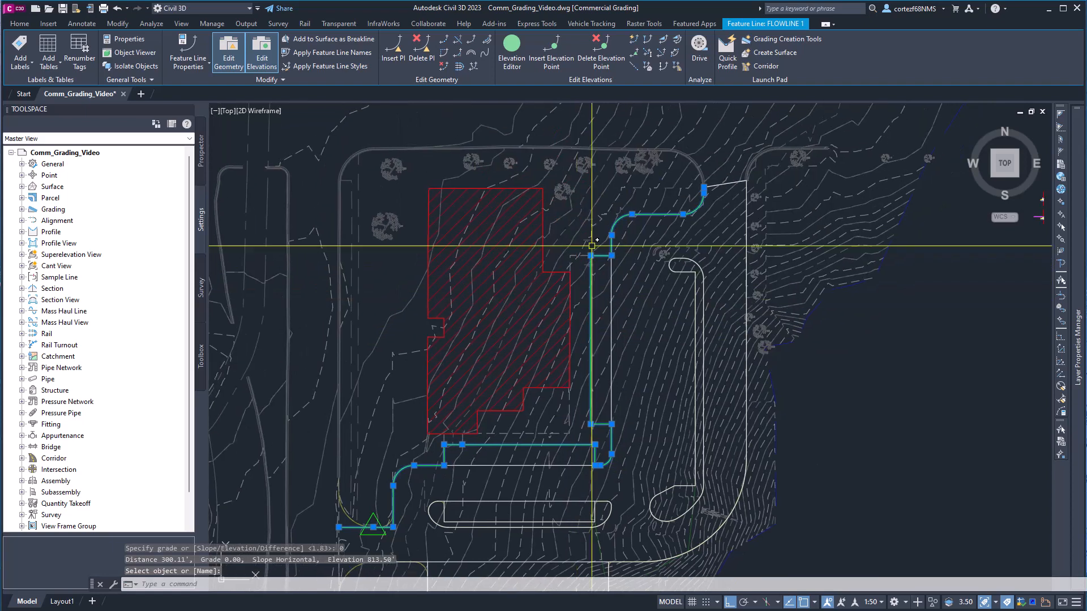
pyautogui.click(635, 38)
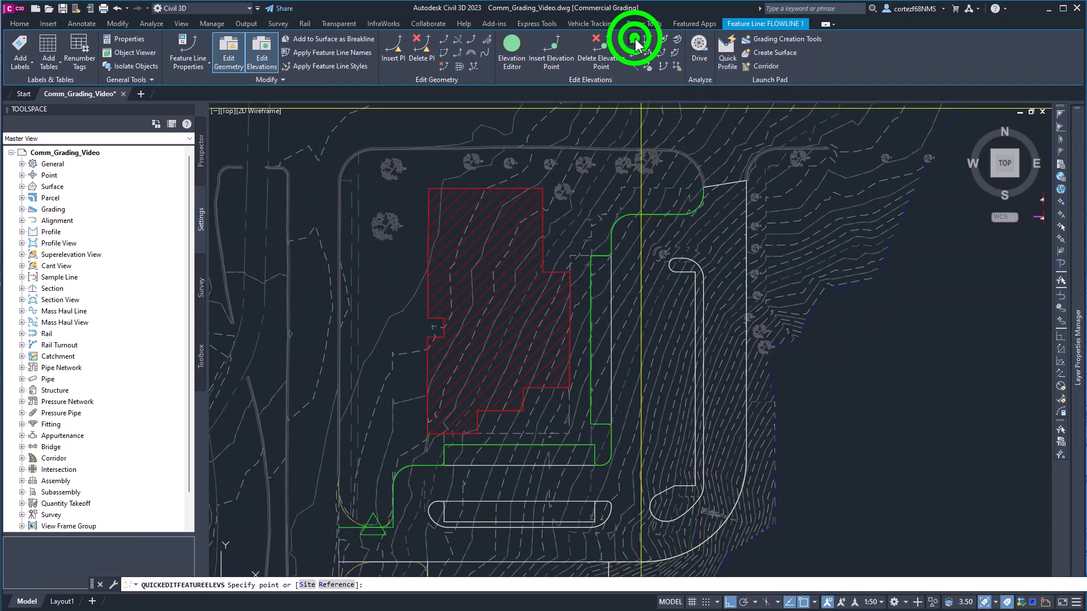
pyautogui.click(605, 263)
pyautogui.write('-2')
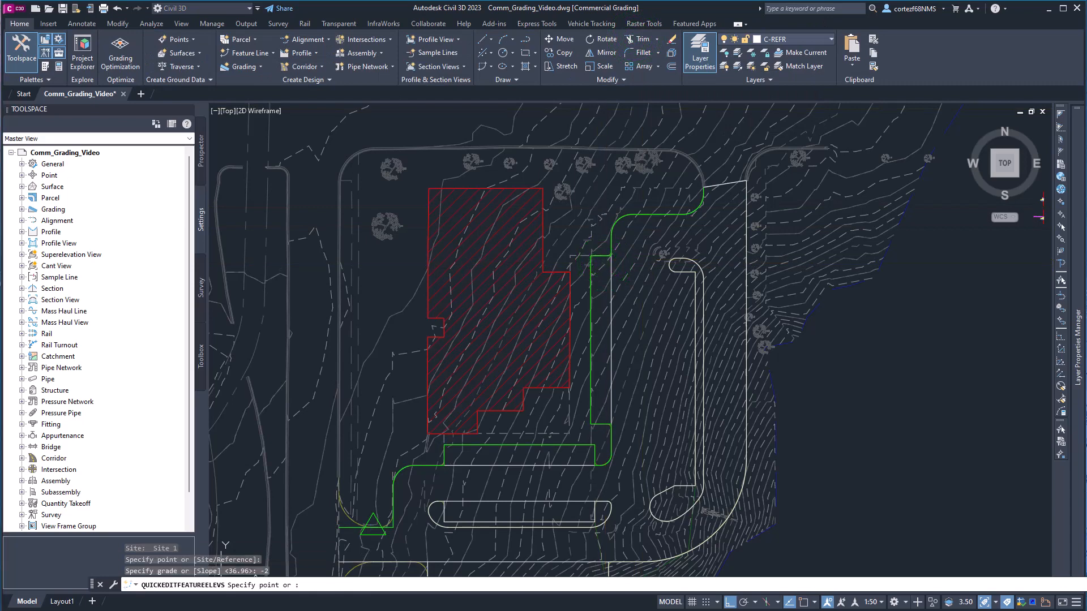
pyautogui.press('Return')
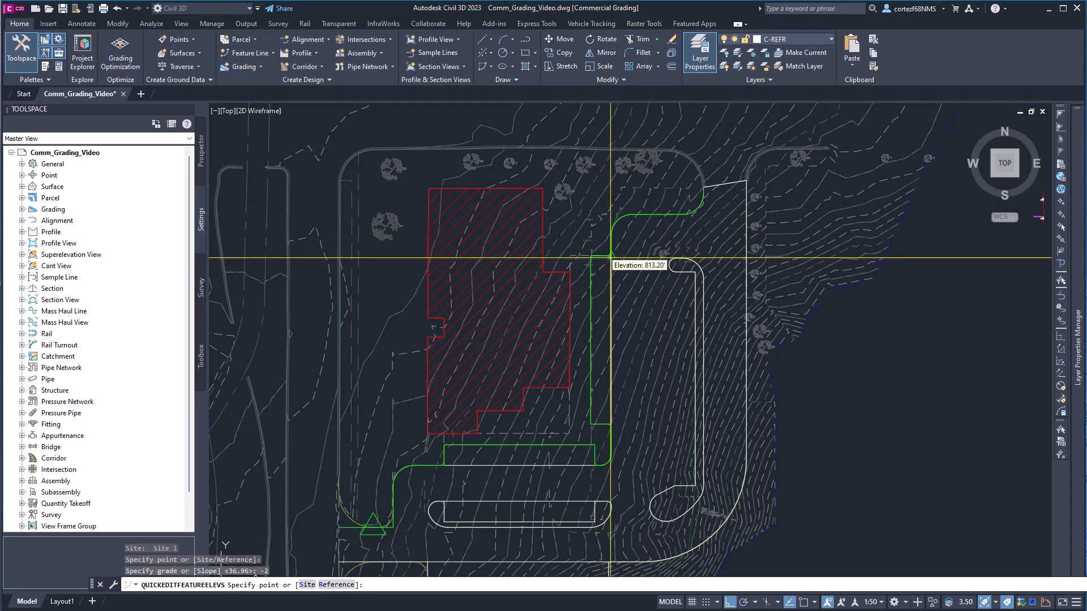
pyautogui.press('Escape')
pyautogui.click(610, 257)
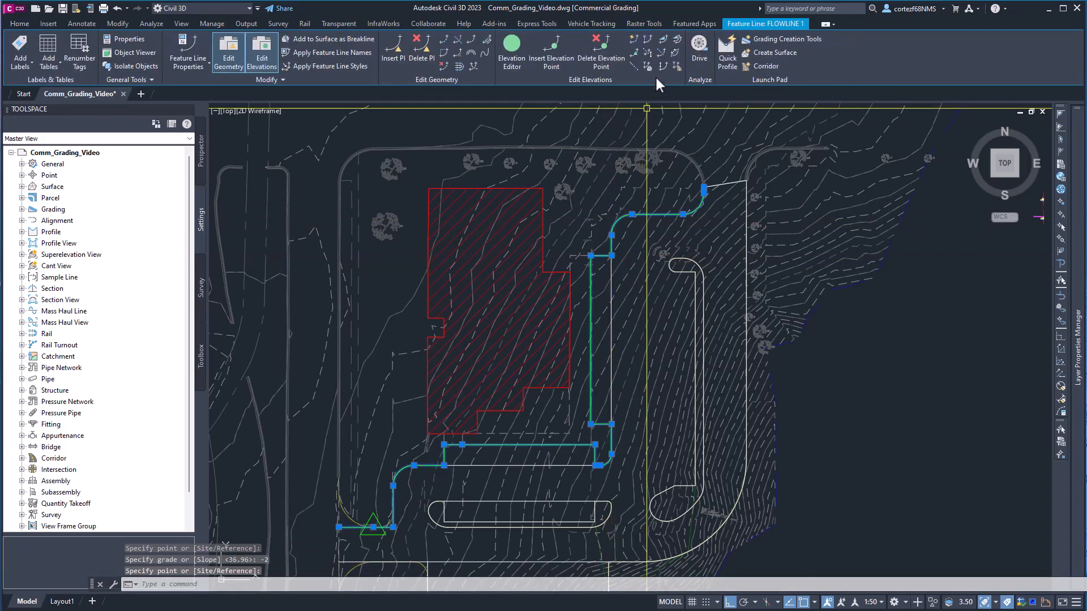
# Step: Apply the default -5.44% grade to the flowline from the east parking bay's outer north corner to the northeast end point
pyautogui.click(662, 39)
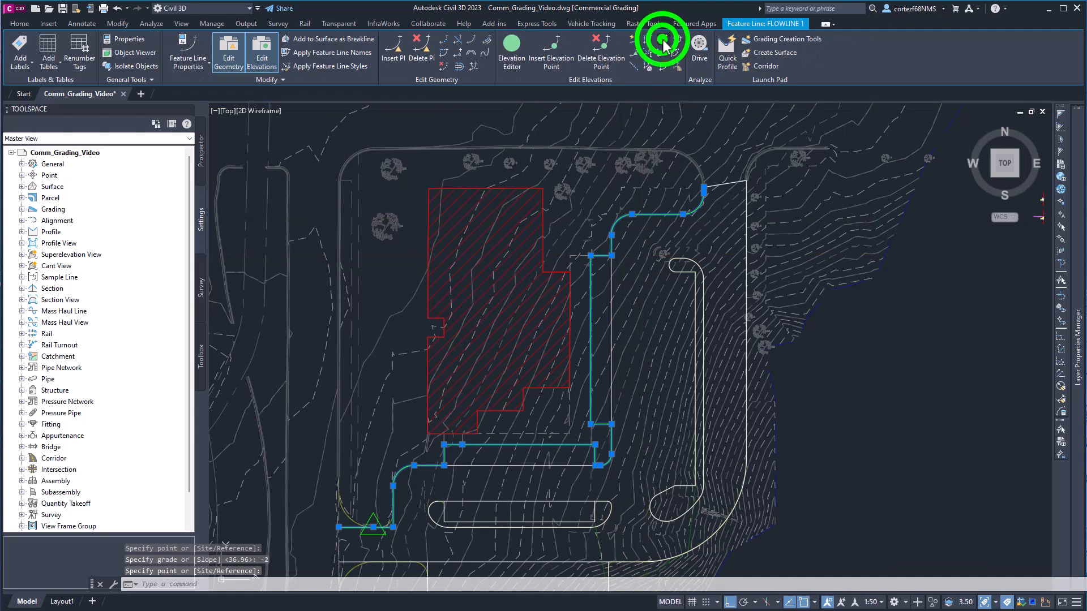
pyautogui.click(610, 257)
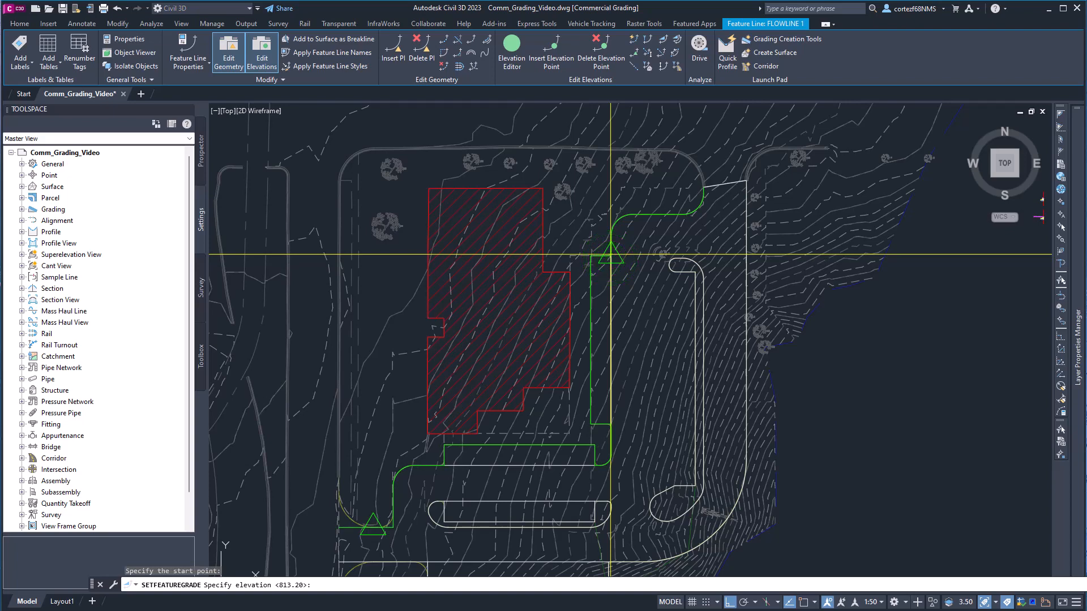
pyautogui.press('Return')
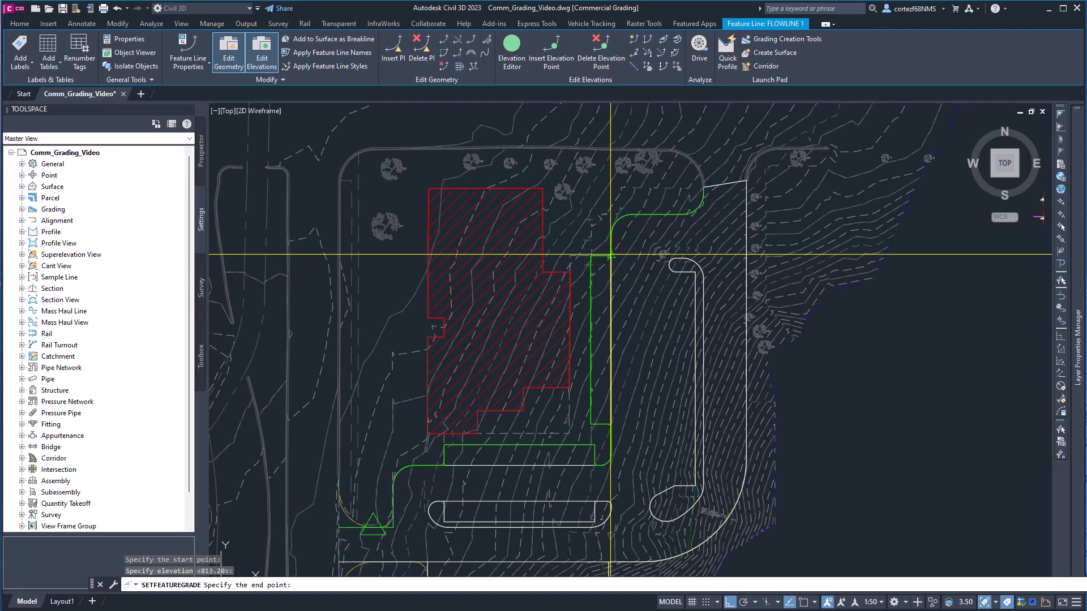
pyautogui.click(704, 186)
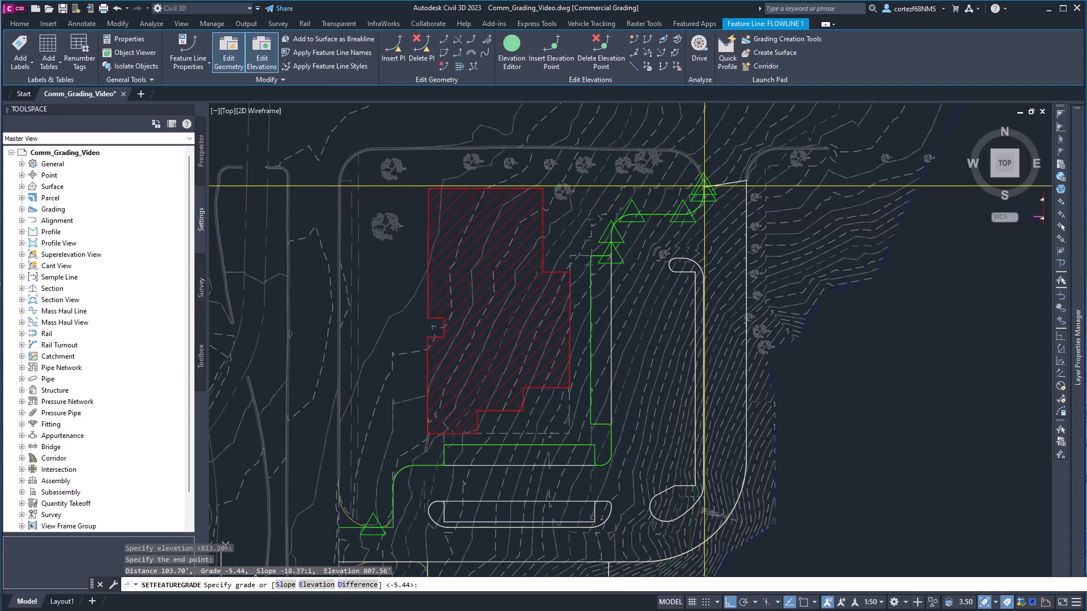
pyautogui.press('Return')
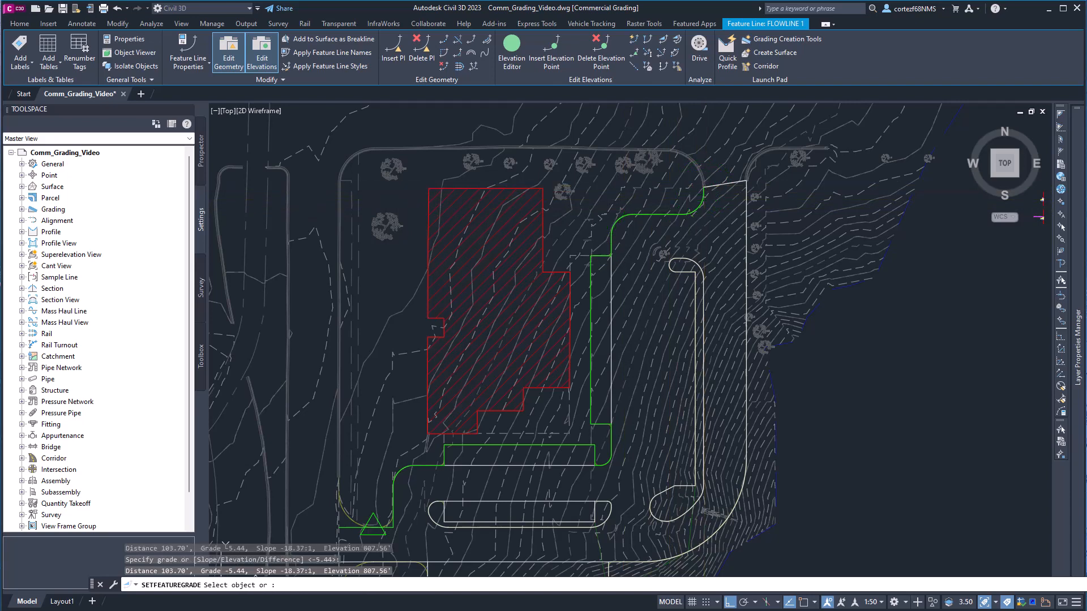
pyautogui.press('Escape')
pyautogui.press('Escape')
# Step: Review the graded building-side flowline from its southwest entrance to its northeast end and the parking area east of it
pyautogui.scroll(3, 548, 335)
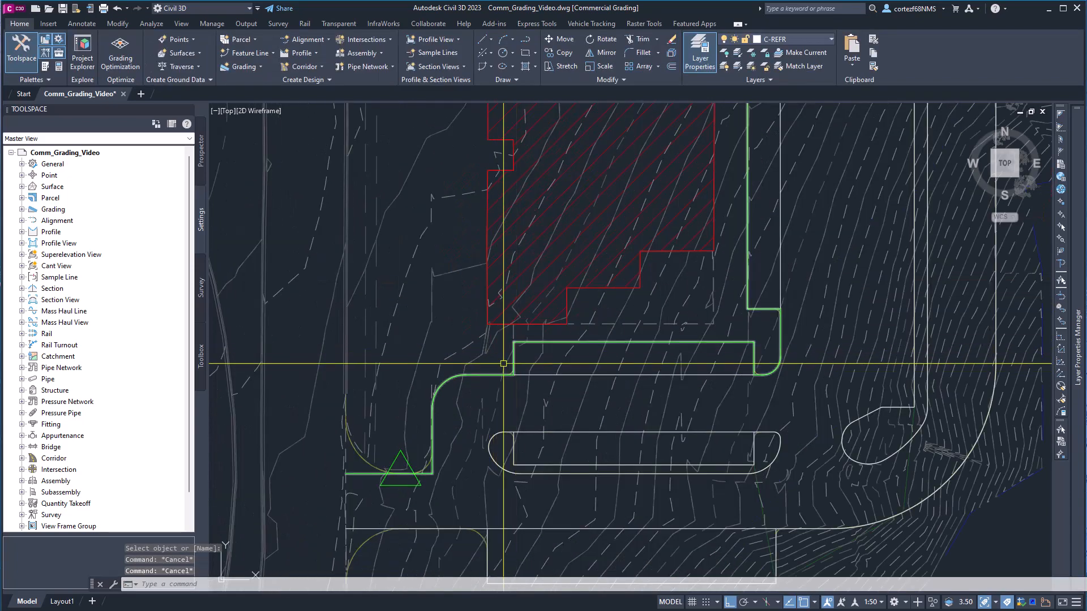
pyautogui.scroll(-3, 422, 415)
pyautogui.click(424, 414)
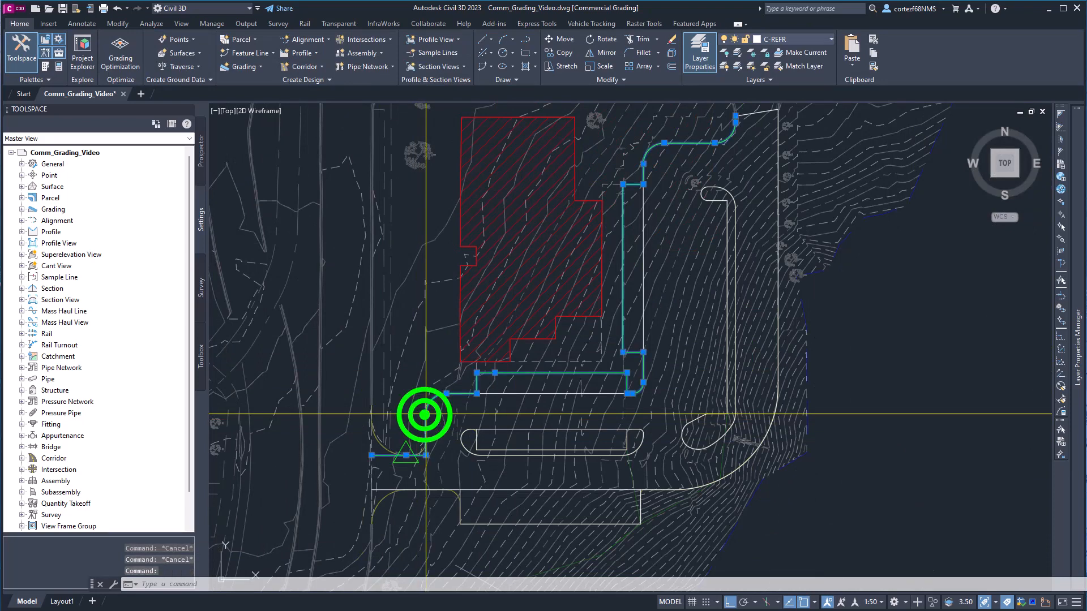
pyautogui.moveTo(560, 241); pyautogui.dragTo(513, 282, button='middle')
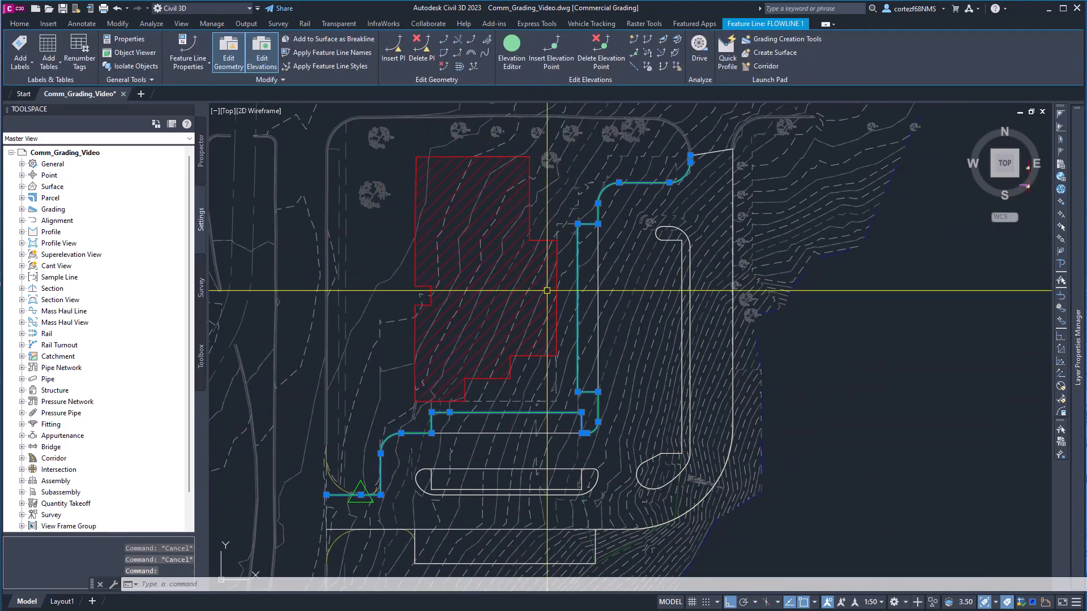
pyautogui.moveTo(666, 296); pyautogui.dragTo(486, 296, button='middle')
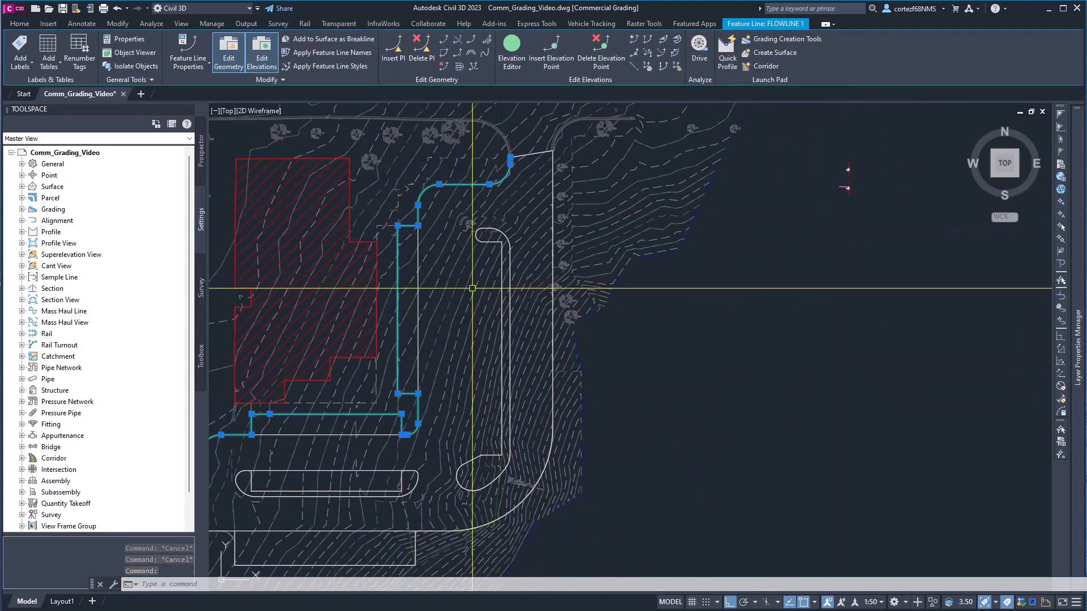
# Step: Start a corridor named PROP GRAD with a feature line baseline, using the building-side flowline FLOWLINE 1
pyautogui.moveTo(226, 409); pyautogui.dragTo(414, 326, button='middle')
pyautogui.scroll(2, 414, 330)
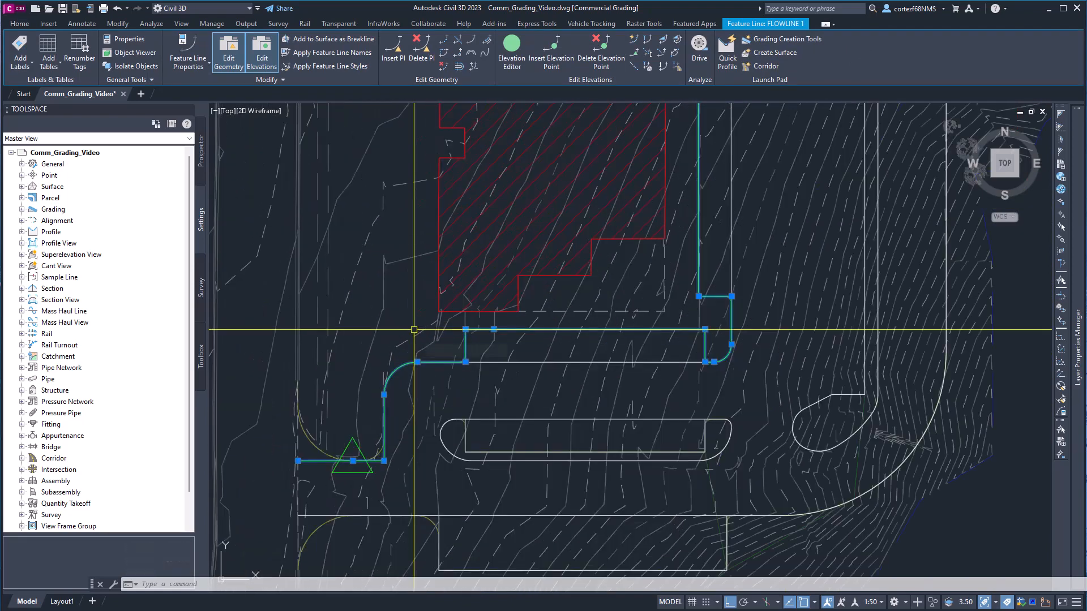
pyautogui.press('Escape')
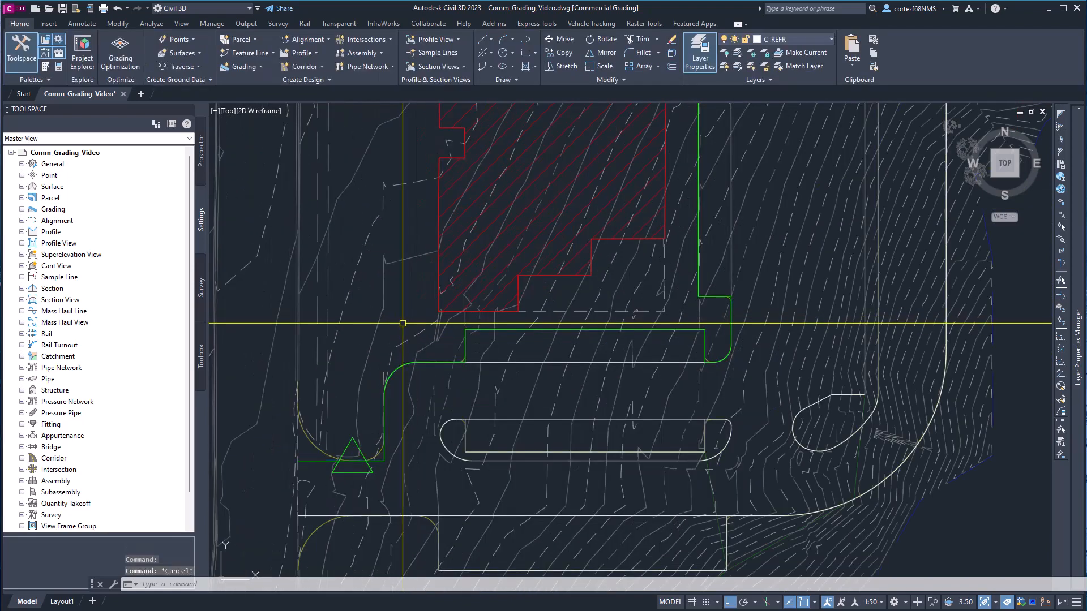
pyautogui.moveTo(400, 320); pyautogui.dragTo(439, 296, button='middle')
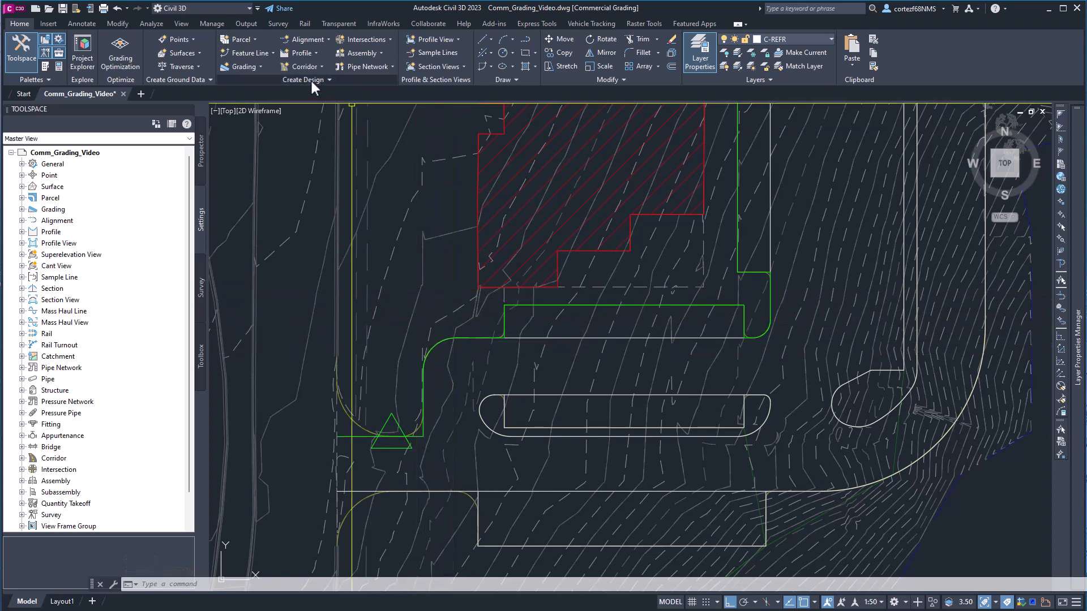
pyautogui.click(301, 66)
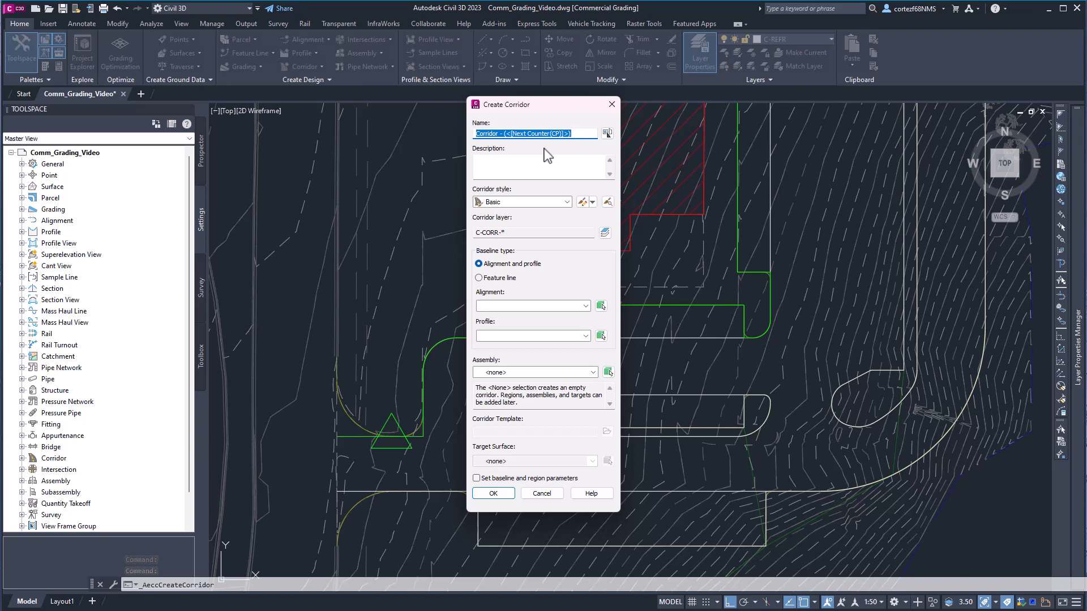
pyautogui.write('PROP GRAD')
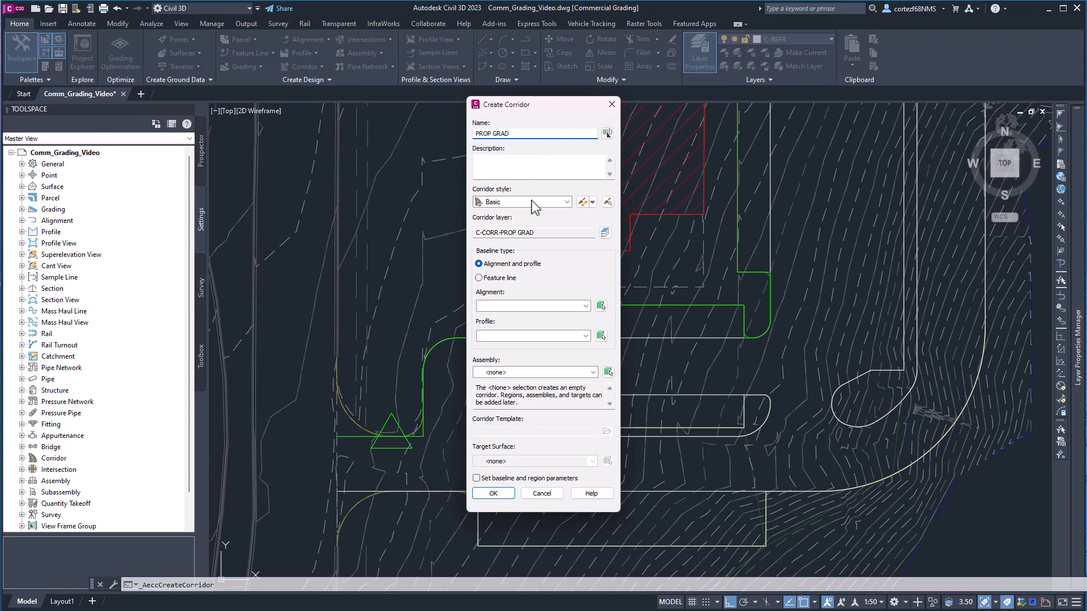
pyautogui.click(500, 277)
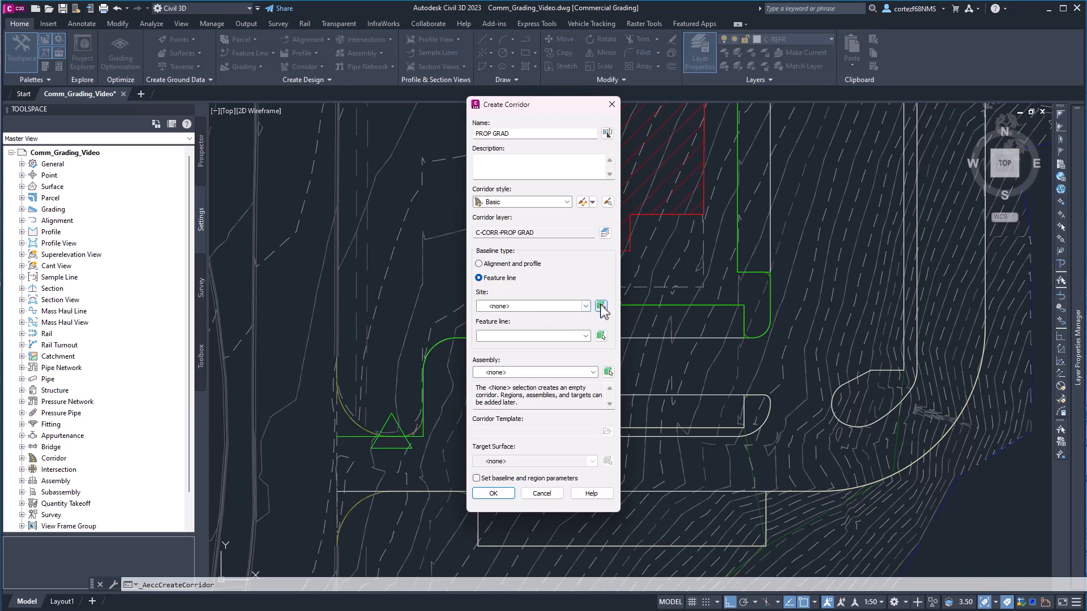
pyautogui.click(602, 336)
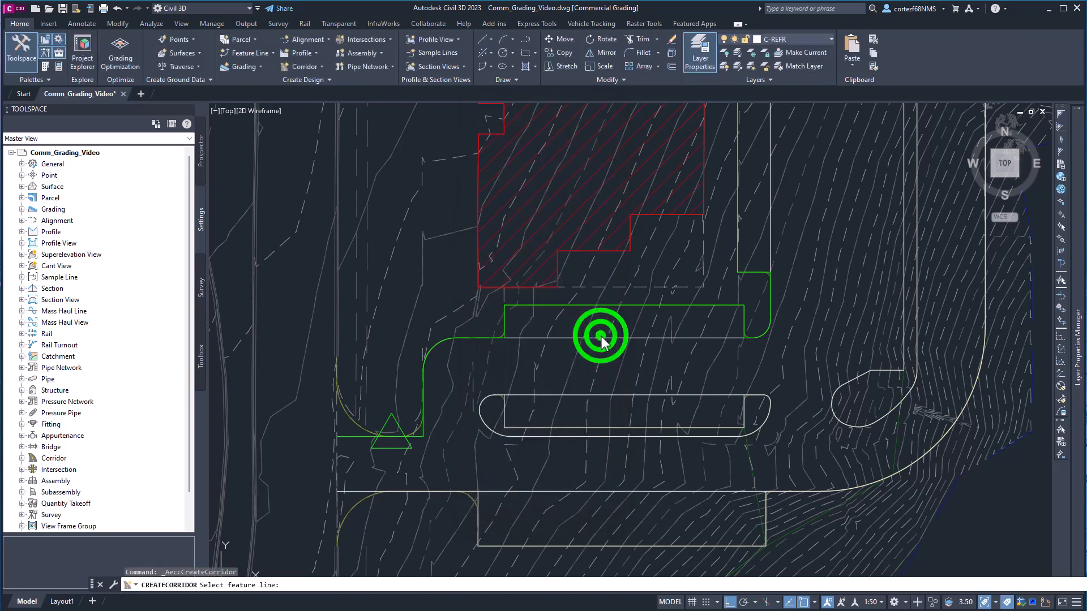
pyautogui.click(526, 304)
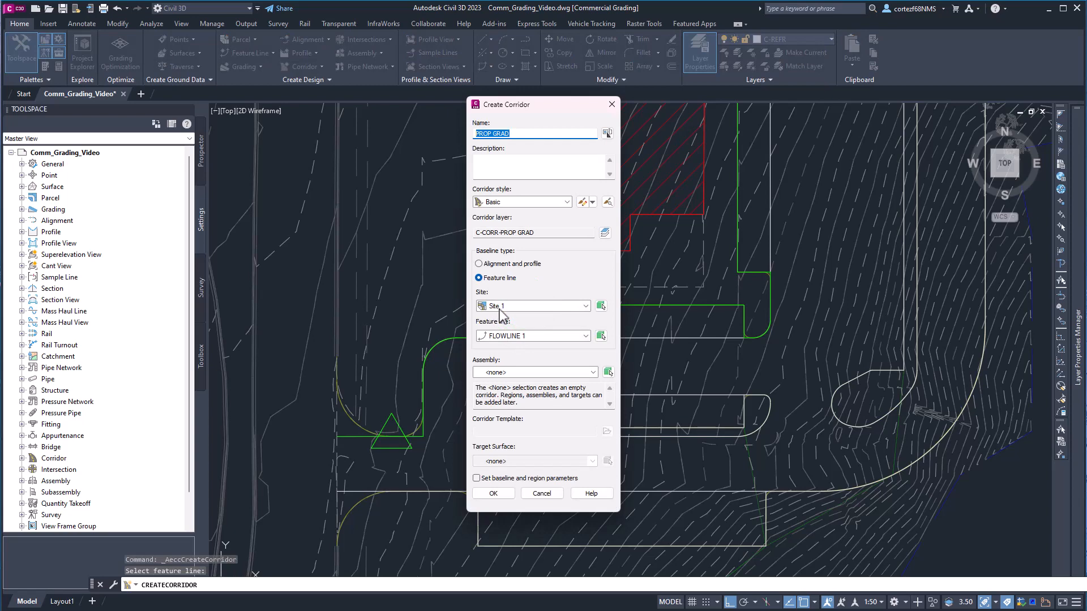
# Step: Assign the "curb only" assembly to the PROP GRAD corridor without a target surface and create it with the default baseline and region parameters
pyautogui.click(505, 372)
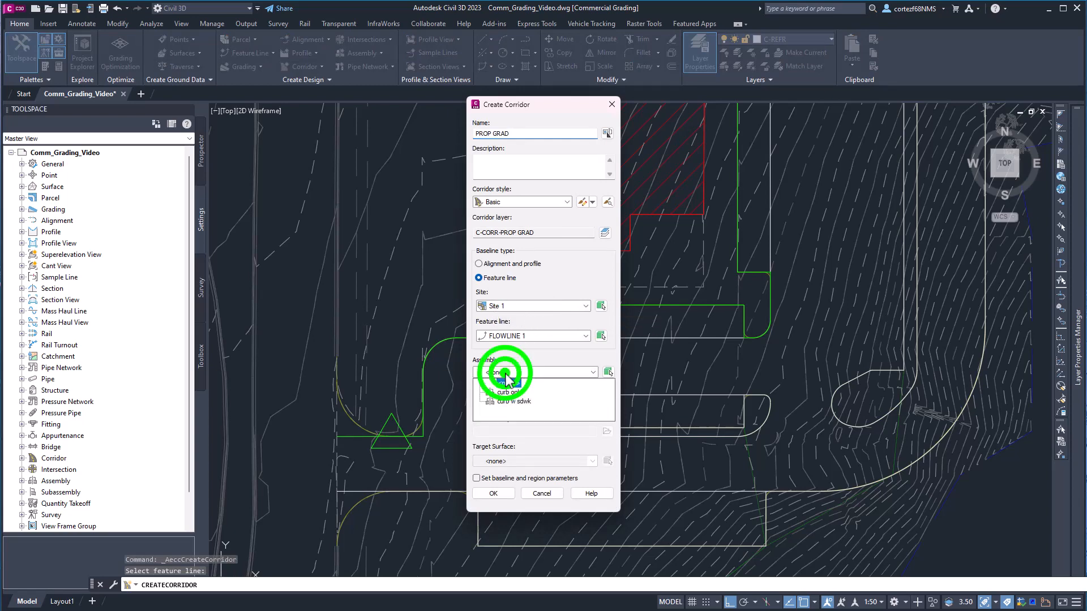
pyautogui.click(503, 392)
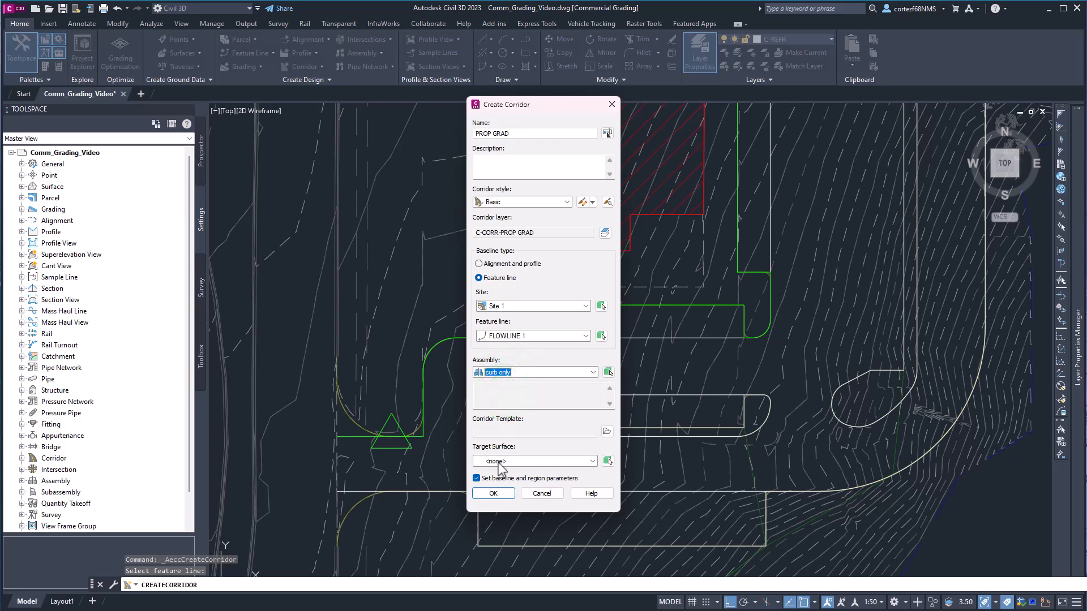
pyautogui.click(492, 495)
pyautogui.click(481, 491)
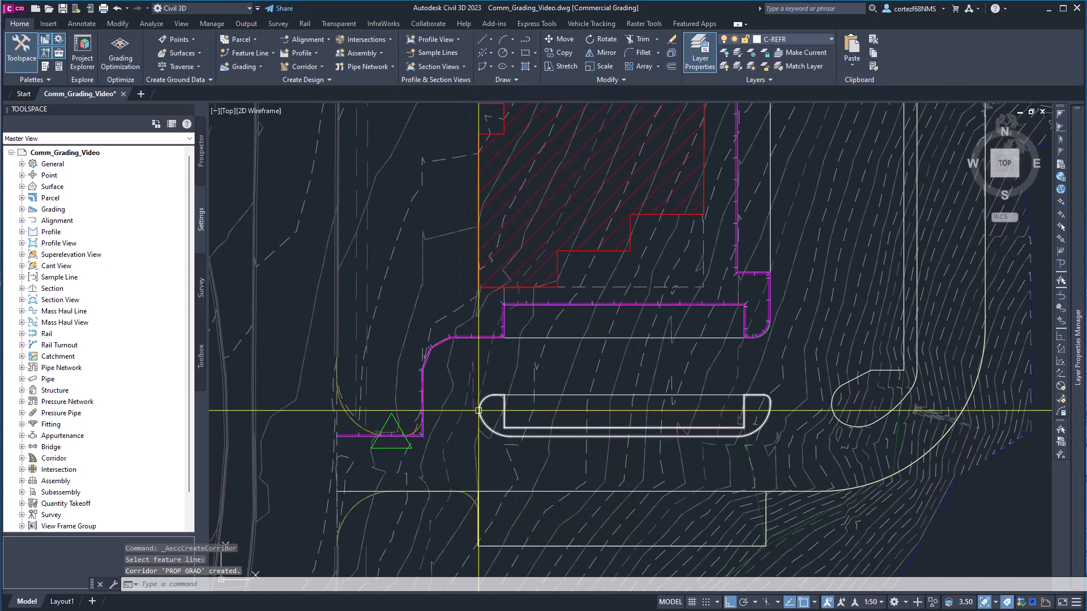
# Step: Set the corridor region's assembly frequency to 5.00' along tangents and use a tighter curve increment so the curb follows the arcs
pyautogui.scroll(5, 425, 361)
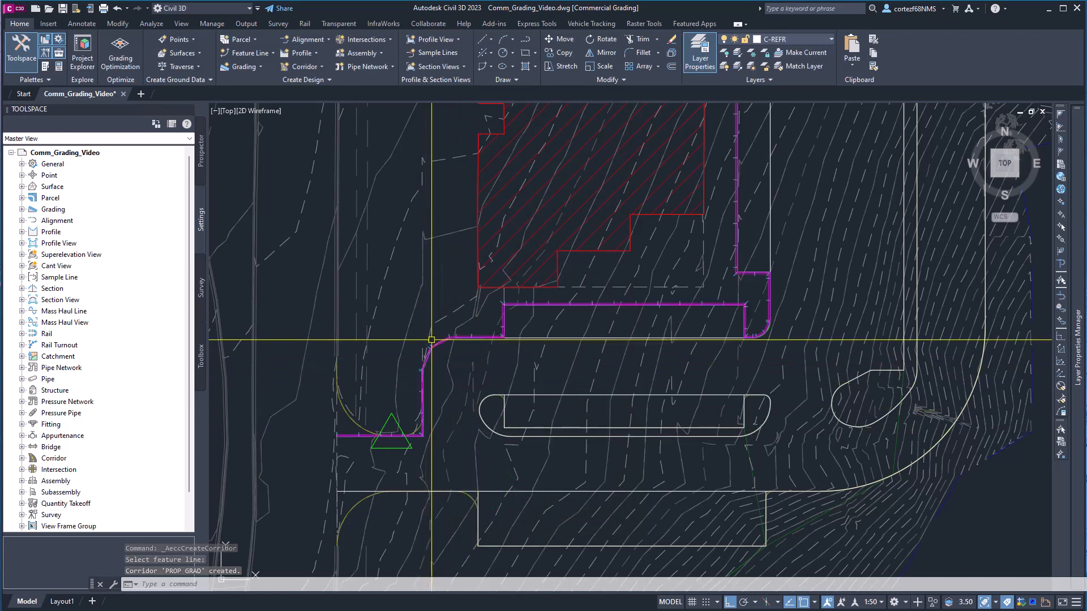
pyautogui.scroll(-4, 522, 297)
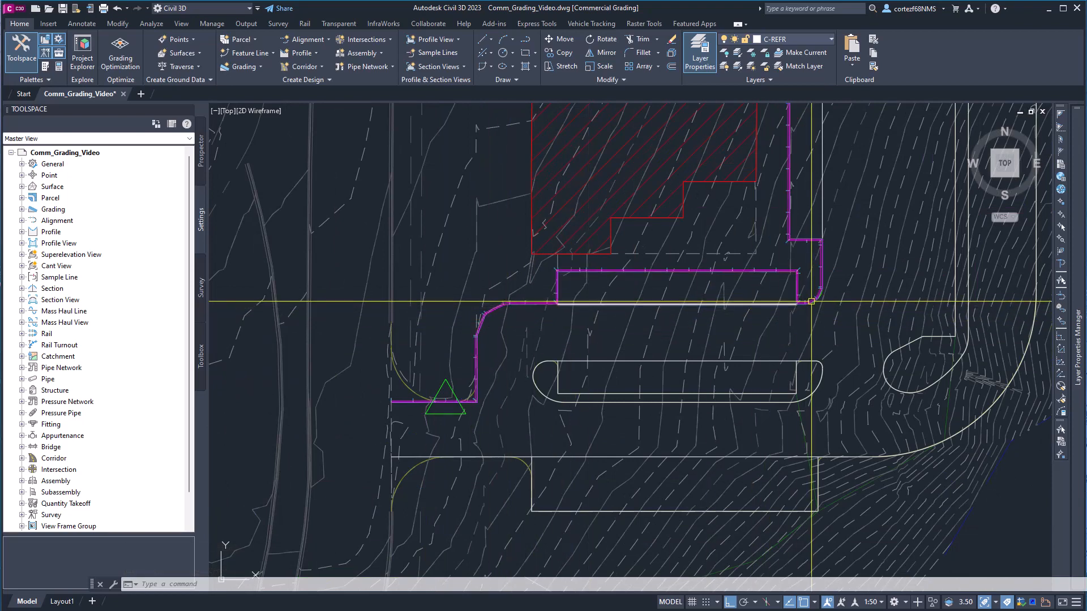
pyautogui.scroll(4, 548, 294)
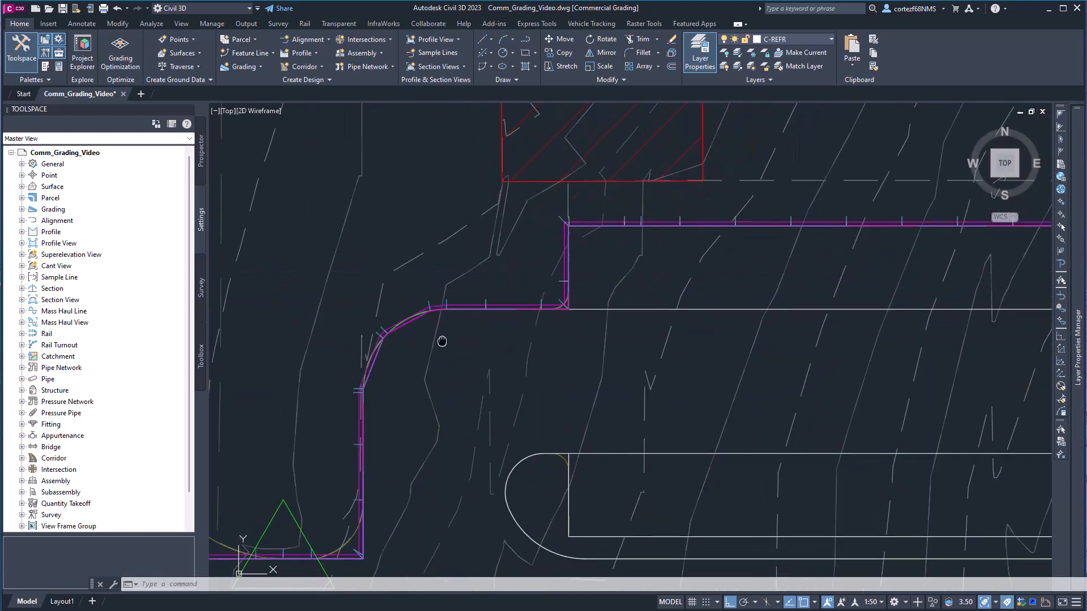
pyautogui.scroll(4, 432, 308)
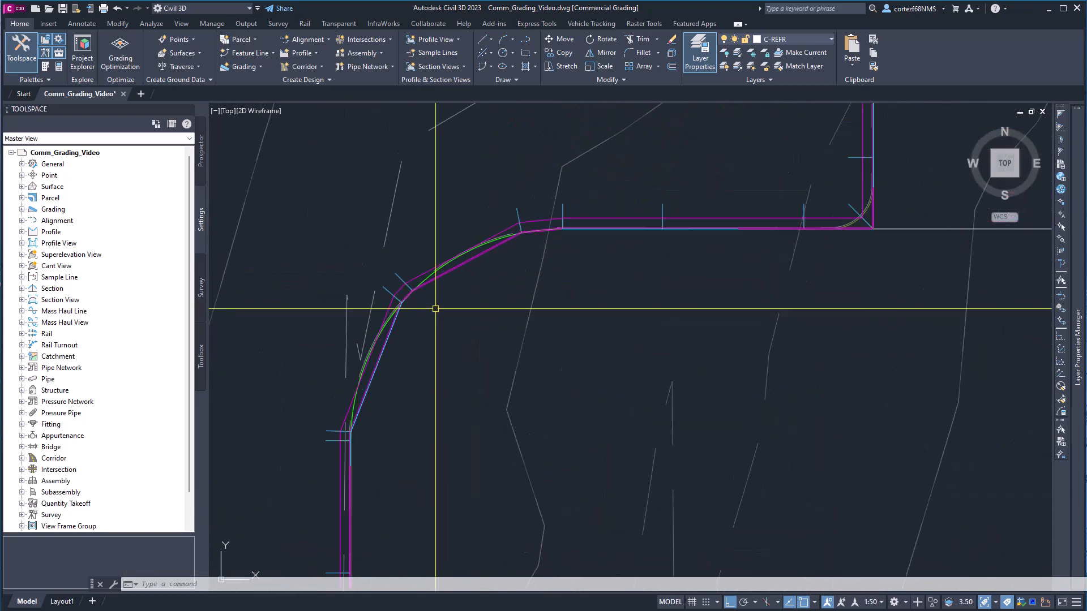
pyautogui.click(411, 281)
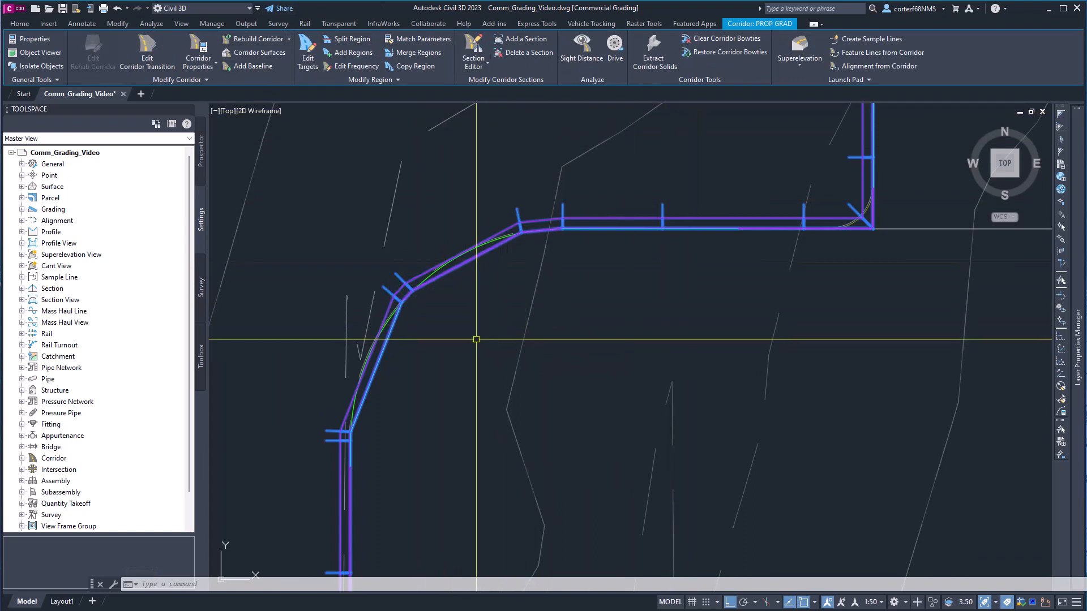
pyautogui.click(355, 65)
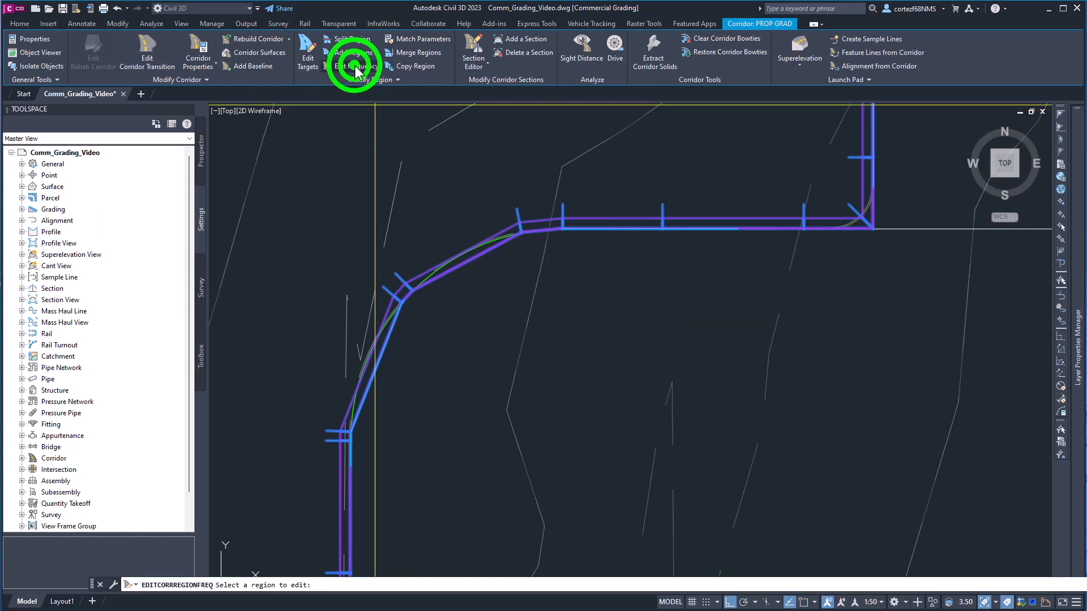
pyautogui.click(417, 281)
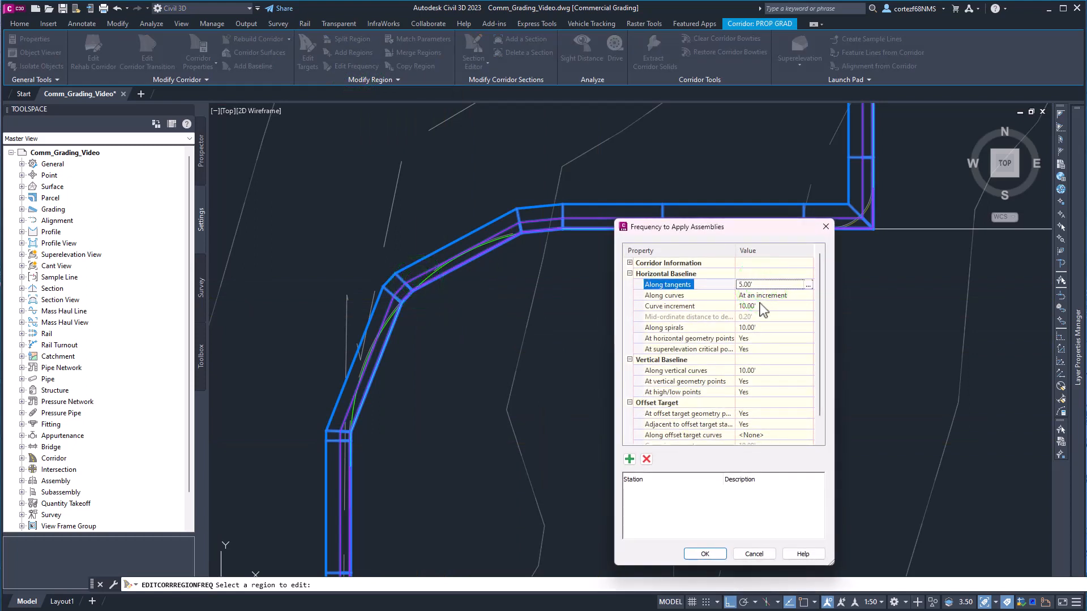
pyautogui.click(759, 306)
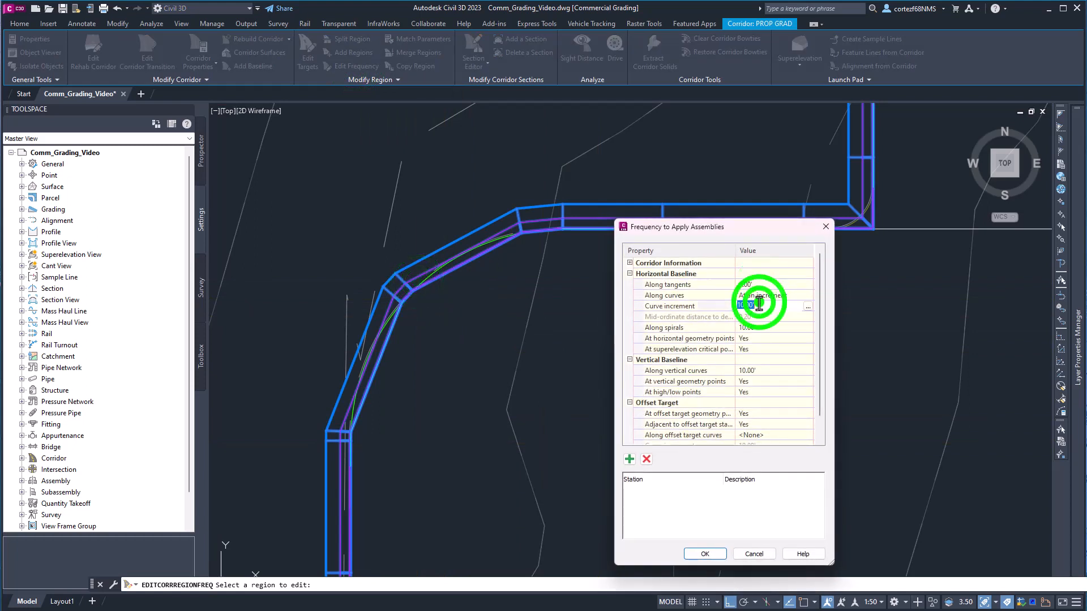
pyautogui.click(708, 554)
pyautogui.scroll(8, 600, 390)
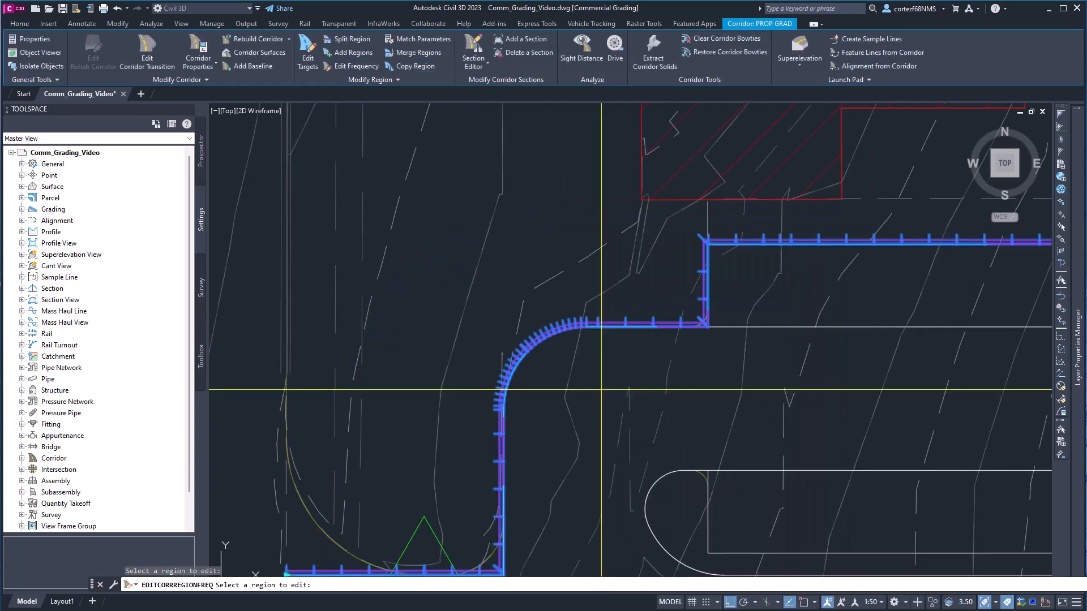
pyautogui.rightClick(599, 388)
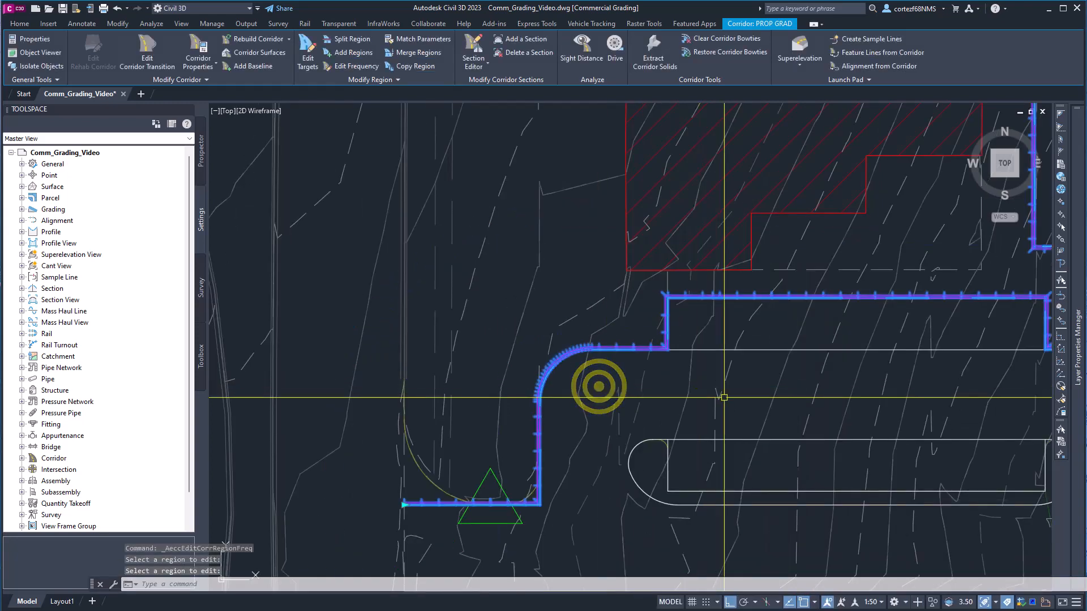
# Step: Create a corridor surface for PROP GRAD and give it the LACO_Contours 1' and 5' (Design) style
pyautogui.moveTo(769, 400); pyautogui.dragTo(524, 393, button='middle')
pyautogui.moveTo(453, 406)
pyautogui.mouseDown(button='middle')
pyautogui.moveTo(578, 388)
pyautogui.moveTo(566, 365)
pyautogui.mouseUp(button='middle')
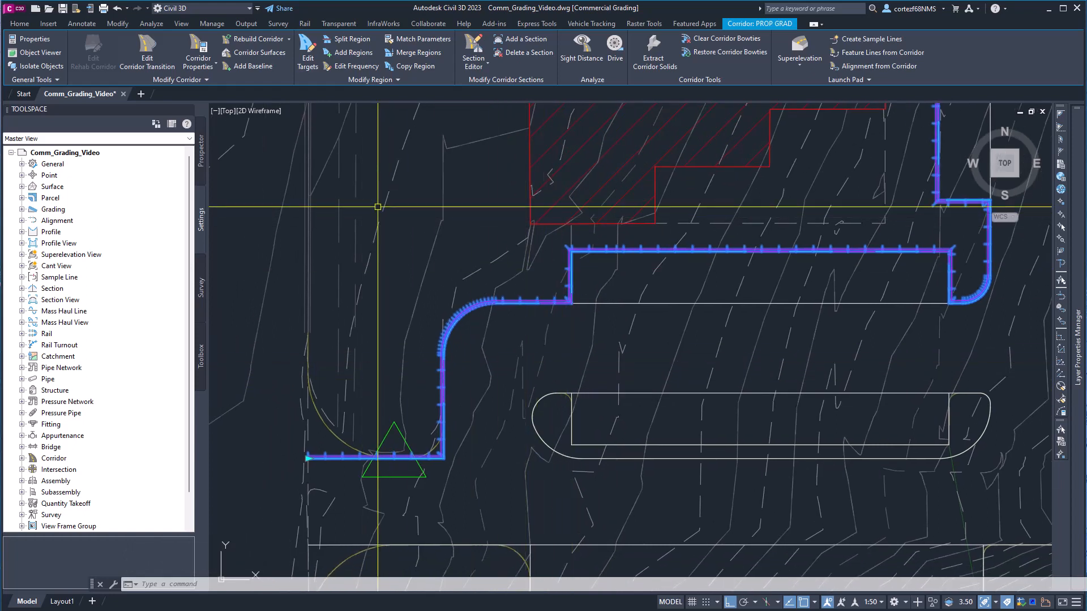
pyautogui.click(260, 52)
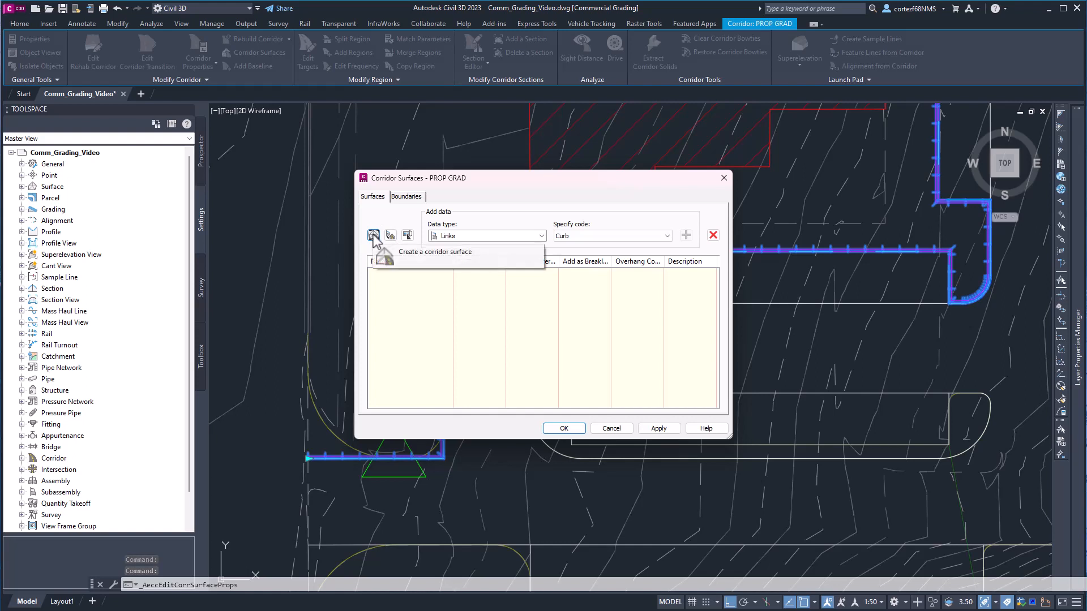
pyautogui.click(373, 235)
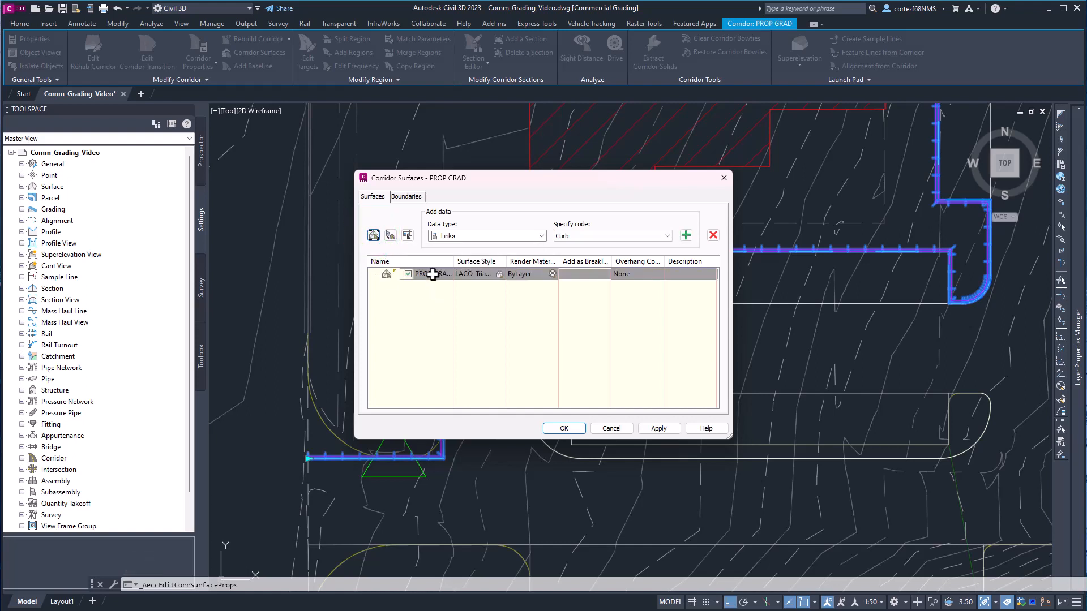
pyautogui.click(498, 276)
pyautogui.click(512, 304)
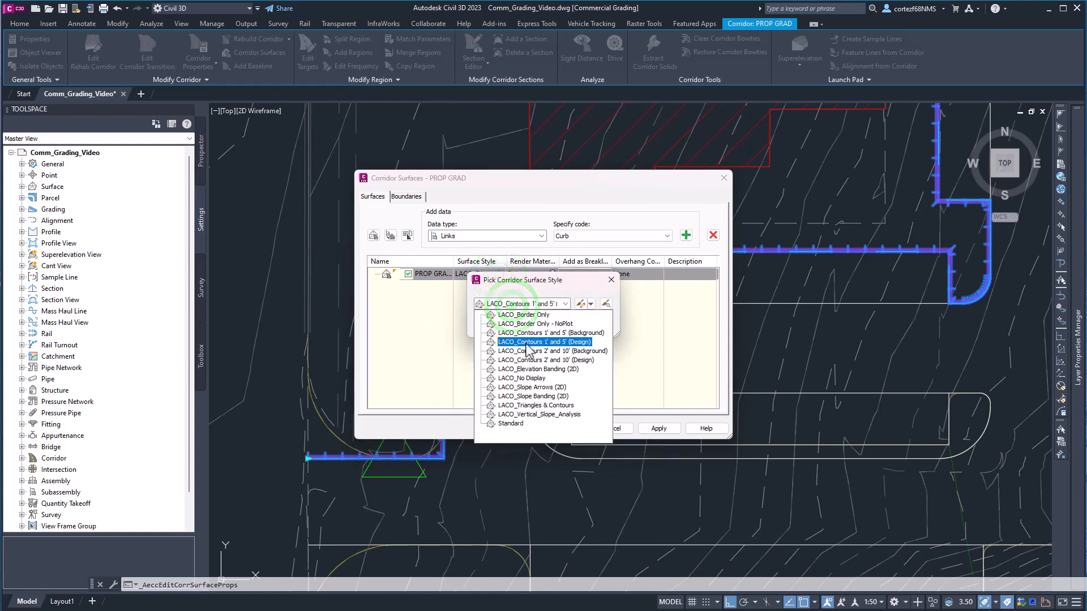
pyautogui.click(526, 343)
pyautogui.click(493, 324)
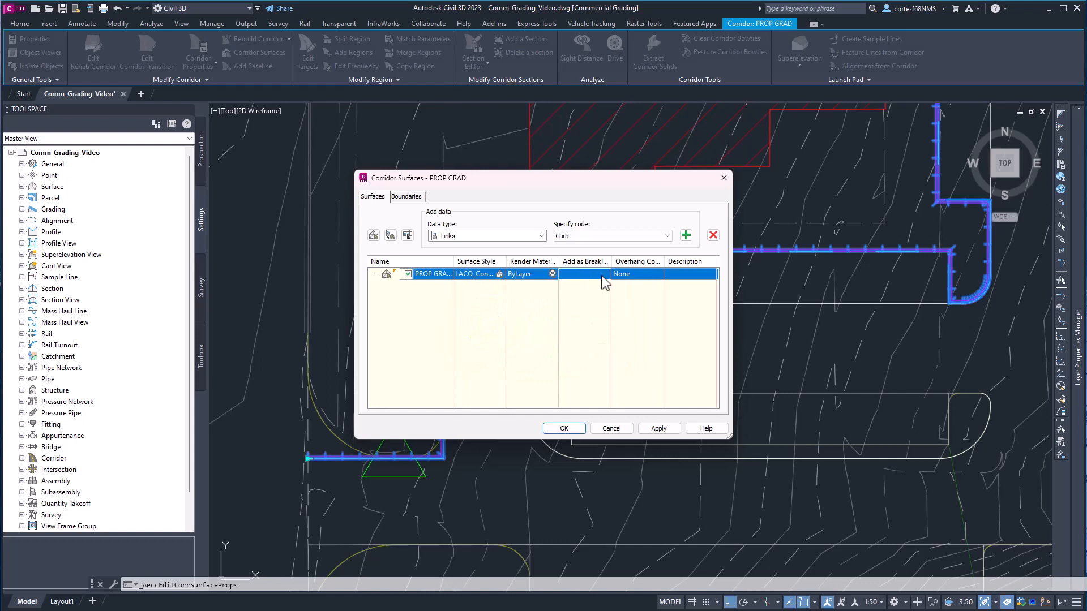
# Step: Add the Top link code to the PROP GRAD corridor surface and apply the change to build the surface
pyautogui.click(596, 236)
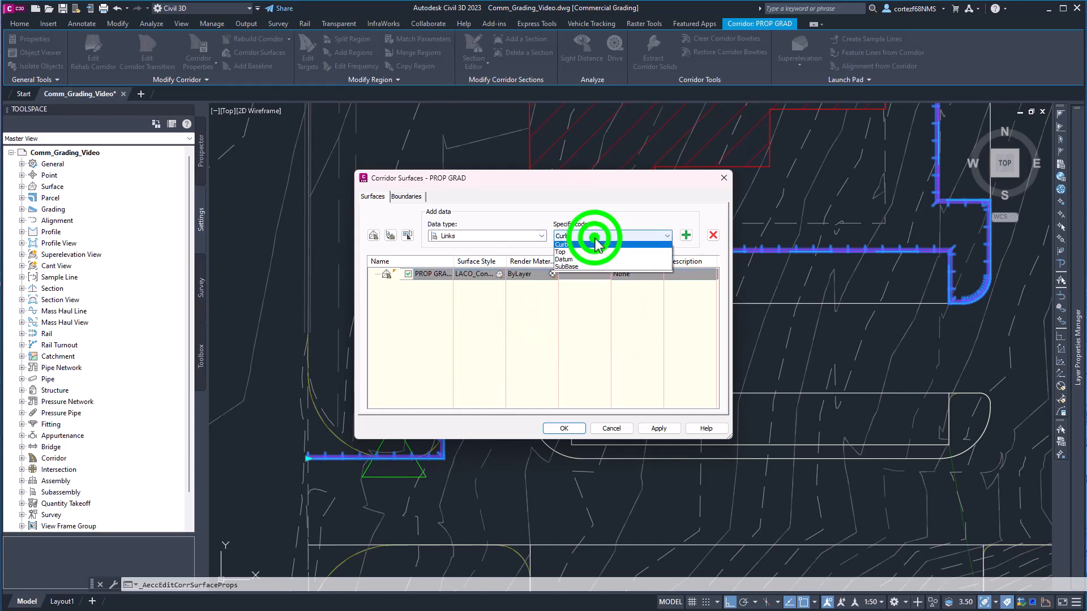
pyautogui.click(573, 254)
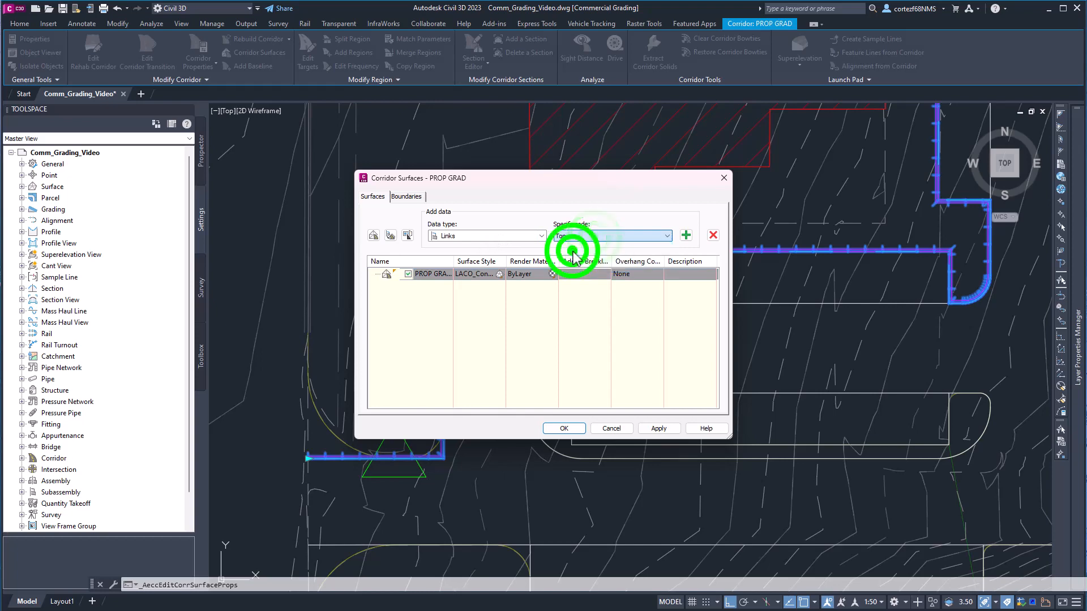
pyautogui.click(685, 235)
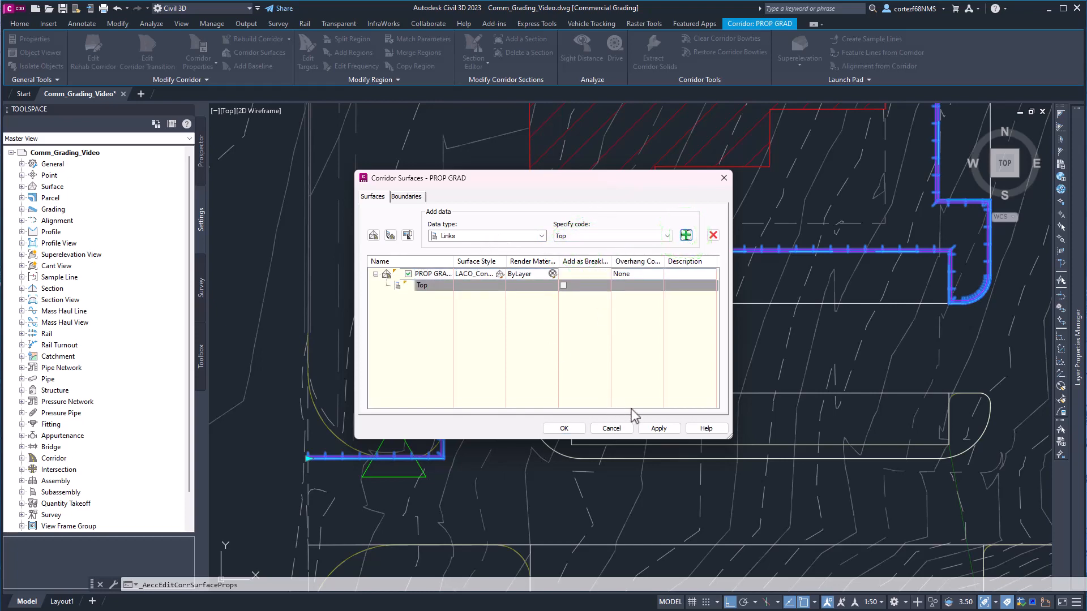
pyautogui.click(658, 428)
pyautogui.click(564, 428)
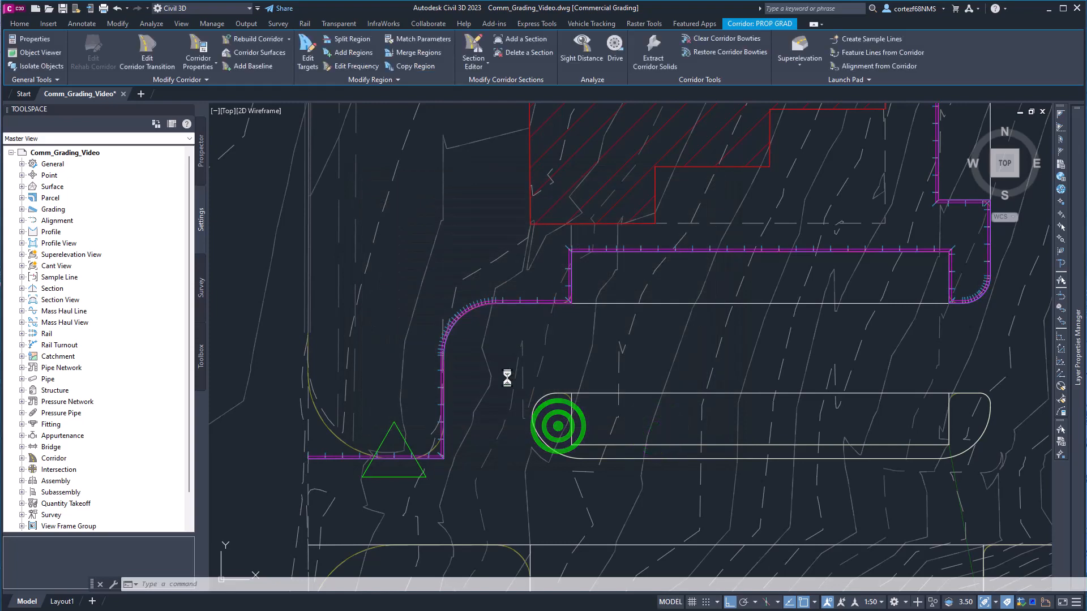
# Step: Inspect the PROP GRAD corridor together with its surface in the Object Viewer, orbiting around the curb, and close the viewer
pyautogui.click(534, 329)
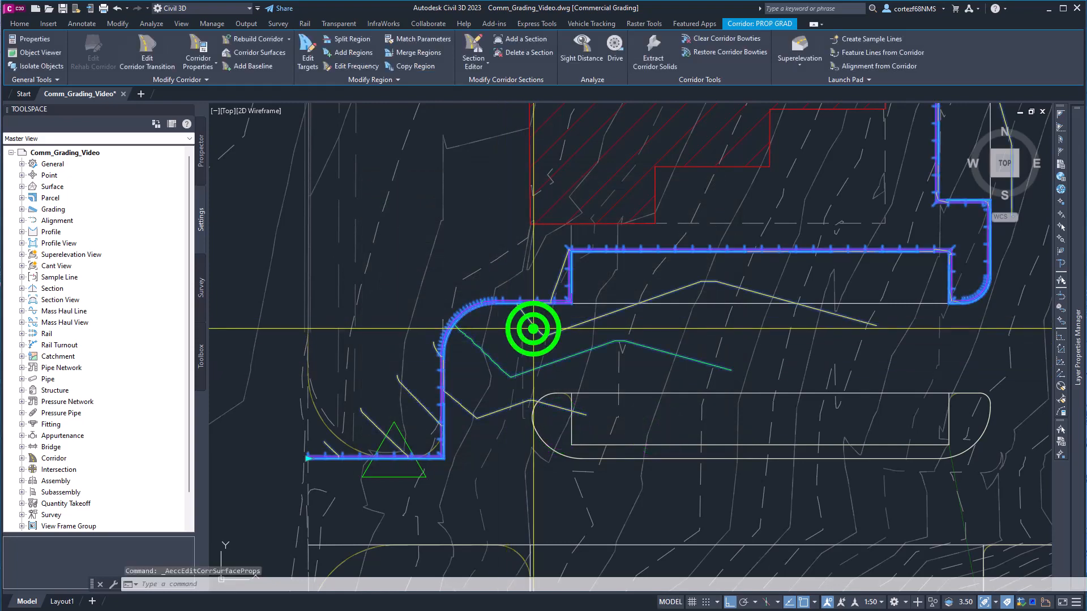
pyautogui.rightClick(533, 328)
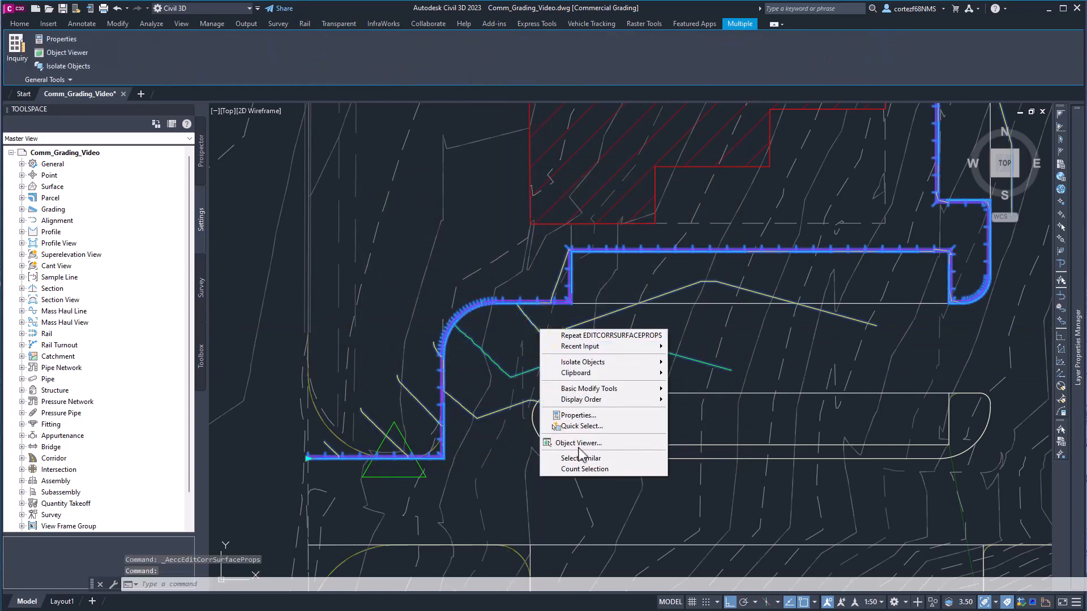
pyautogui.click(578, 444)
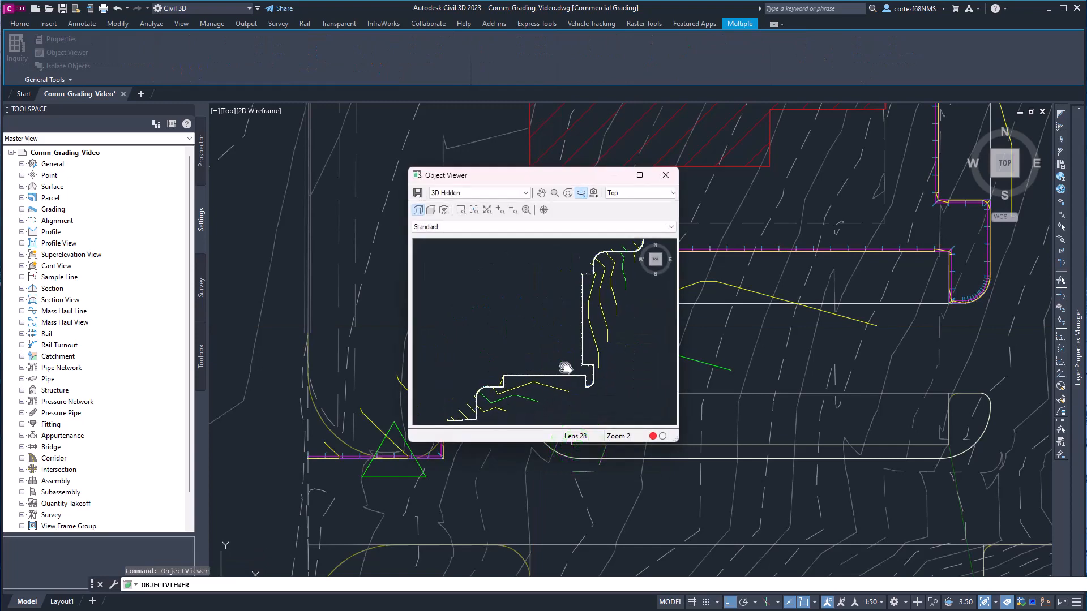
pyautogui.moveTo(565, 367); pyautogui.dragTo(571, 325)
pyautogui.click(640, 175)
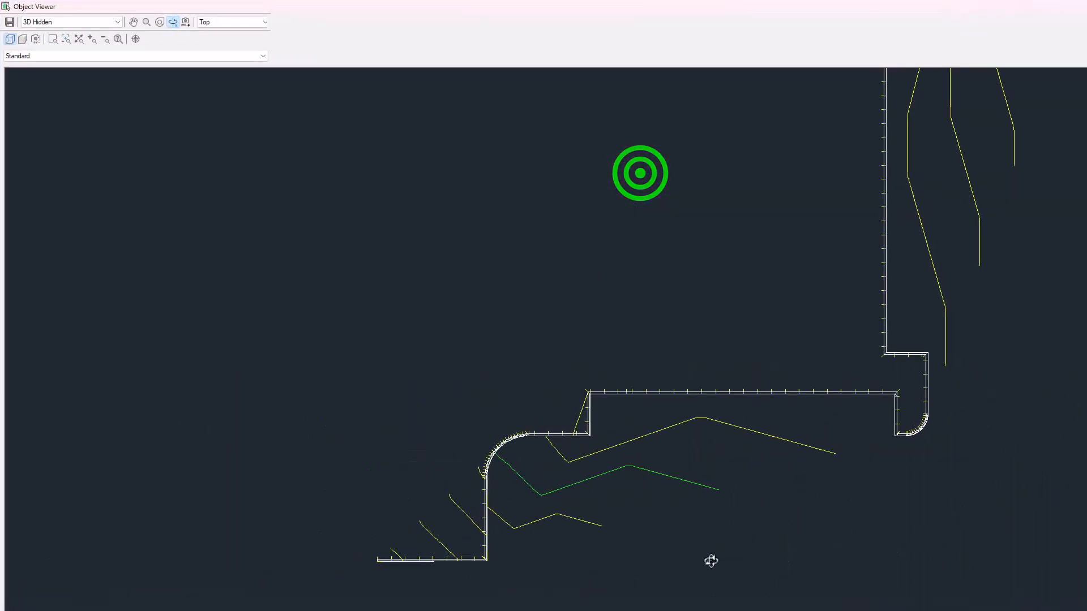
pyautogui.moveTo(797, 538); pyautogui.dragTo(820, 377)
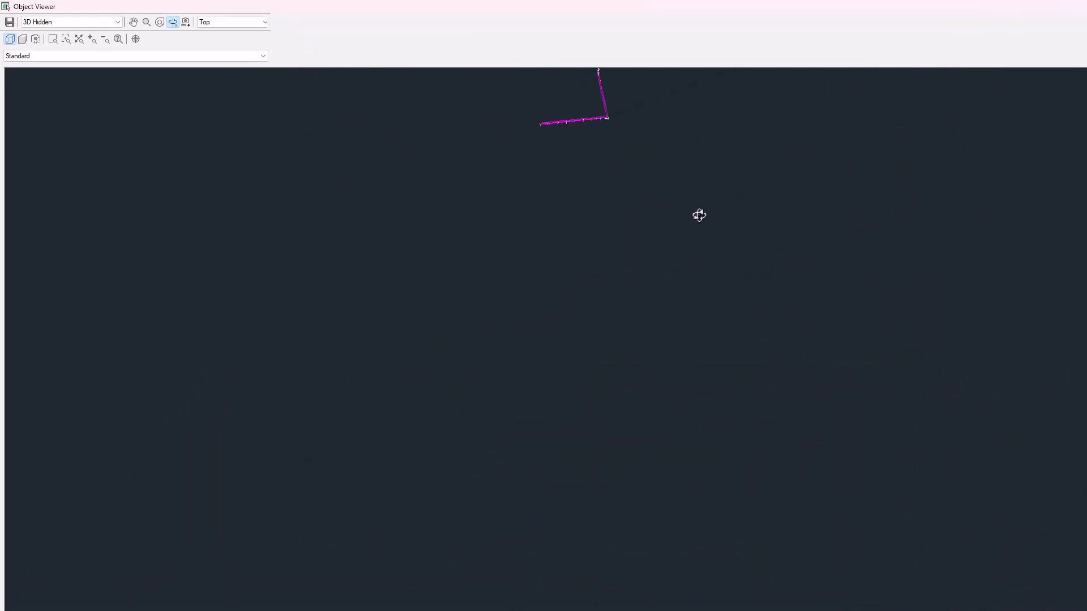
pyautogui.moveTo(716, 263); pyautogui.dragTo(723, 330)
pyautogui.scroll(3, 746, 365)
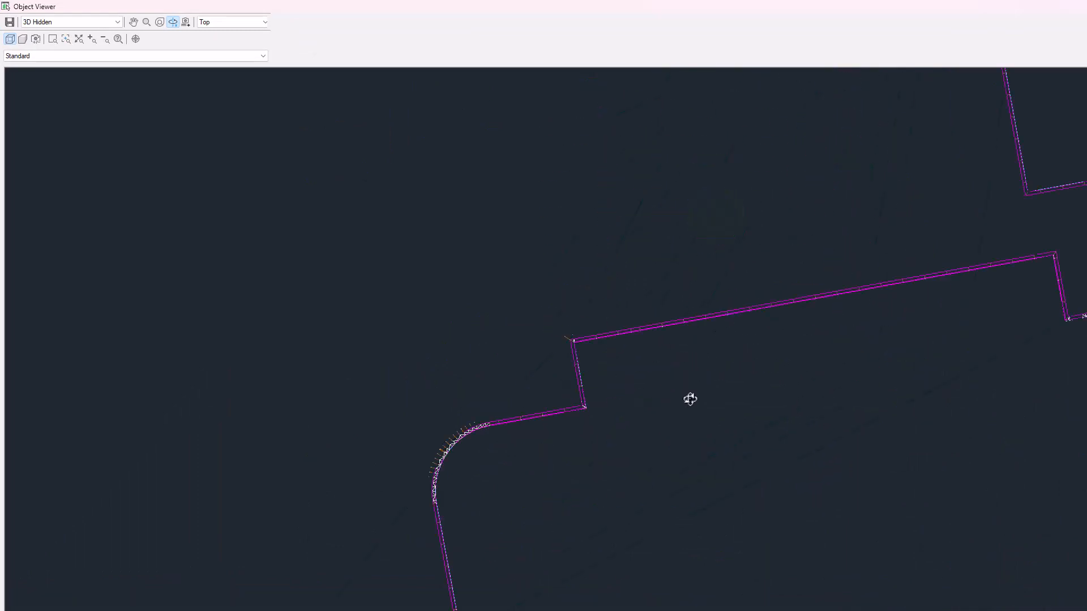
pyautogui.rightClick(699, 368)
pyautogui.click(716, 376)
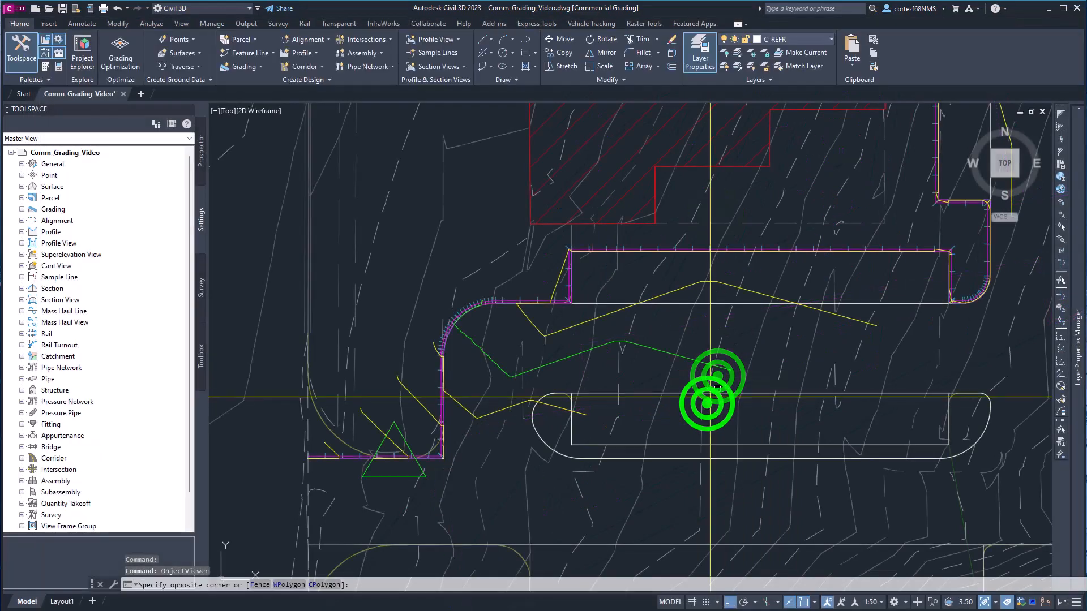
pyautogui.press('Escape')
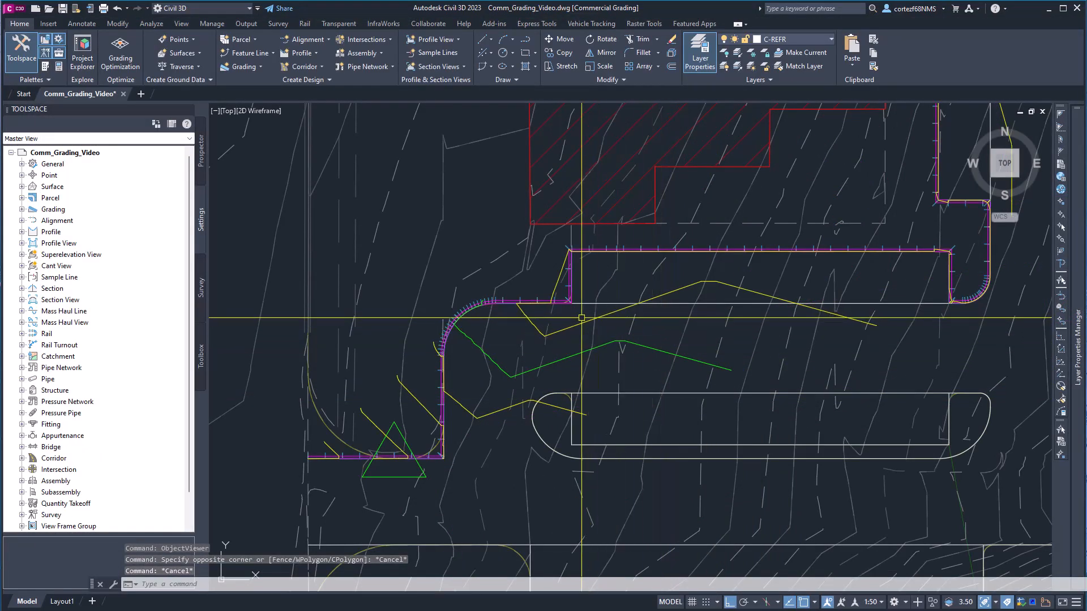
# Step: Examine how the corridor surface contours meet the curb around the rounded return and the parking bay south of the building
pyautogui.scroll(5, 512, 304)
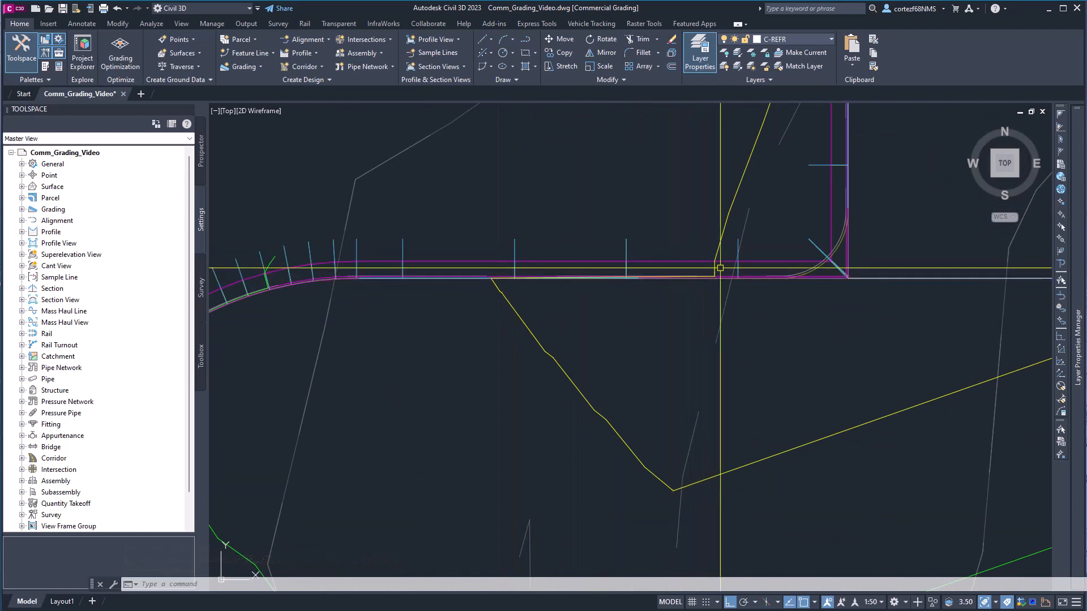
pyautogui.scroll(-4, 712, 255)
pyautogui.scroll(-2, 762, 207)
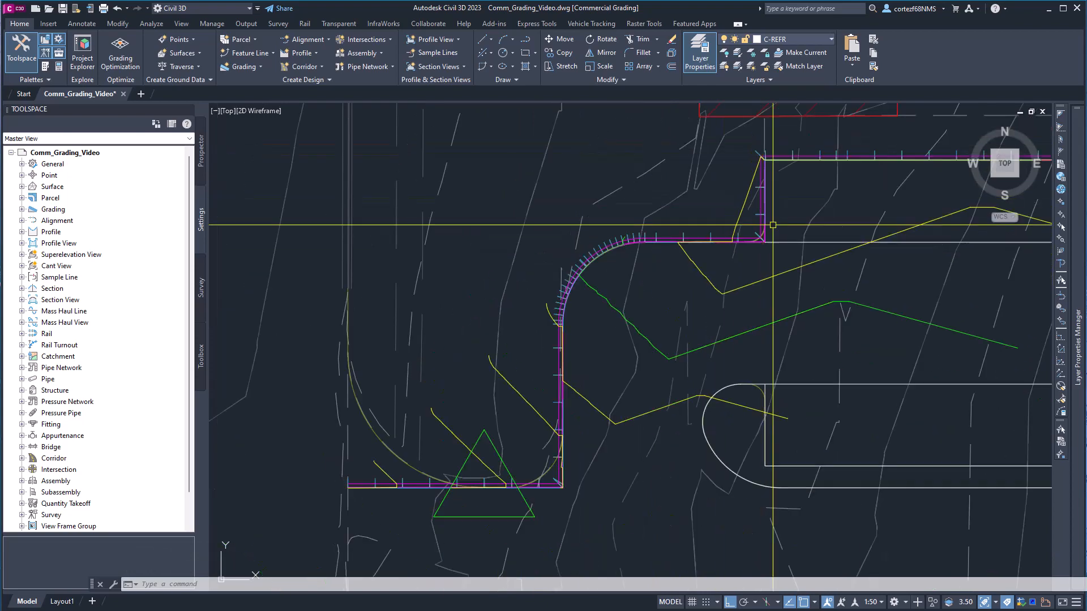
pyautogui.moveTo(818, 231); pyautogui.dragTo(695, 276, button='middle')
pyautogui.scroll(-3, 695, 276)
pyautogui.scroll(-1, 612, 322)
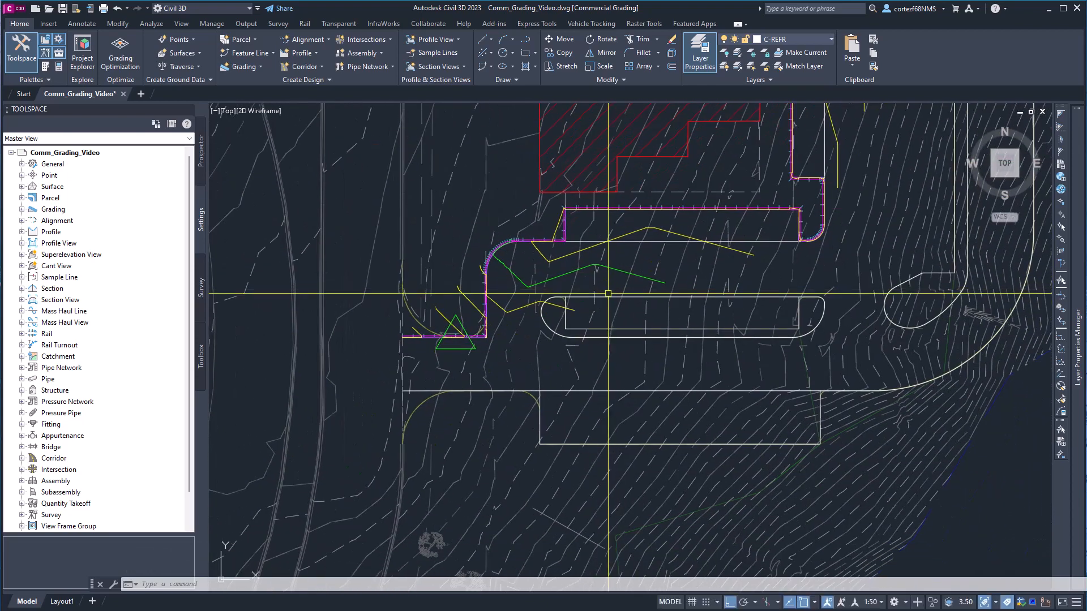
pyautogui.scroll(3, 612, 322)
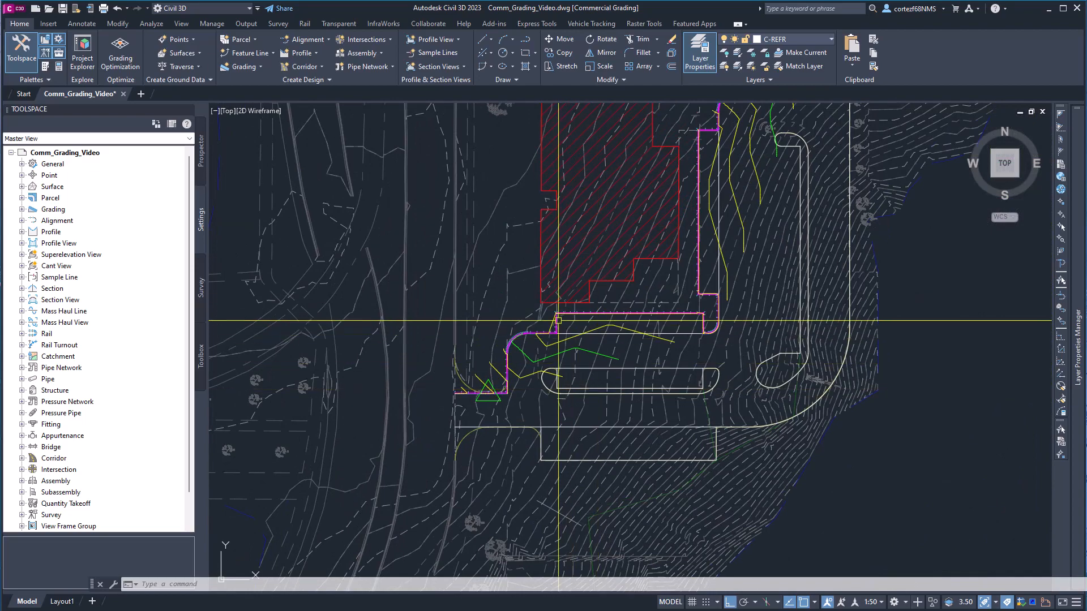
pyautogui.scroll(3, 556, 309)
pyautogui.scroll(-1, 561, 310)
# Step: Split the PROP GRAD corridor region at the west corner of the straight curb south of the building, at about station 1+29.96', using a nearest snap
pyautogui.click(572, 303)
pyautogui.scroll(-2, 573, 303)
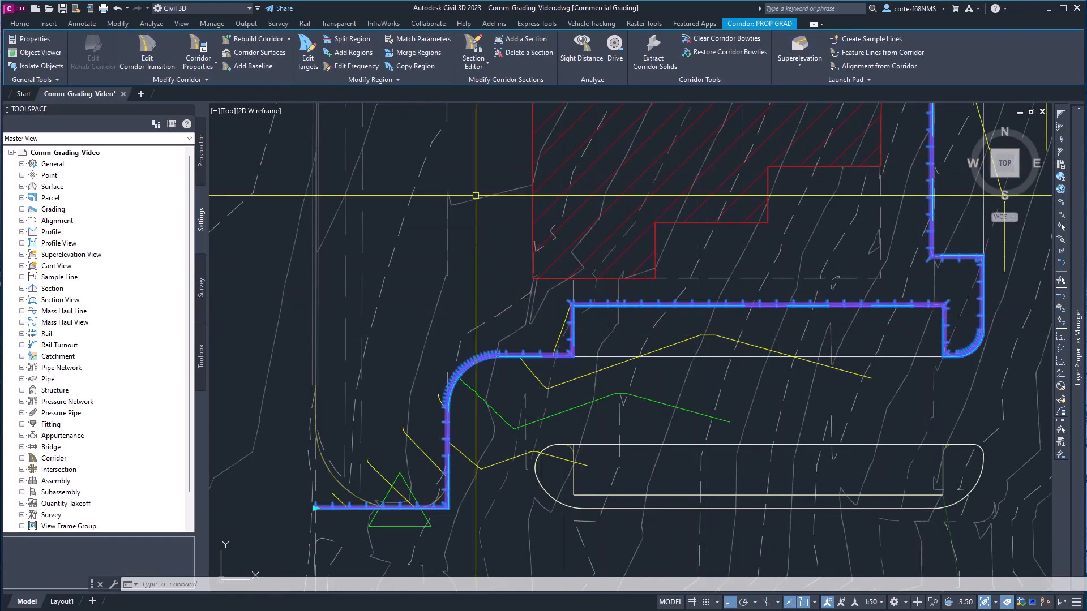
pyautogui.click(344, 44)
pyautogui.scroll(4, 586, 307)
pyautogui.click(581, 300)
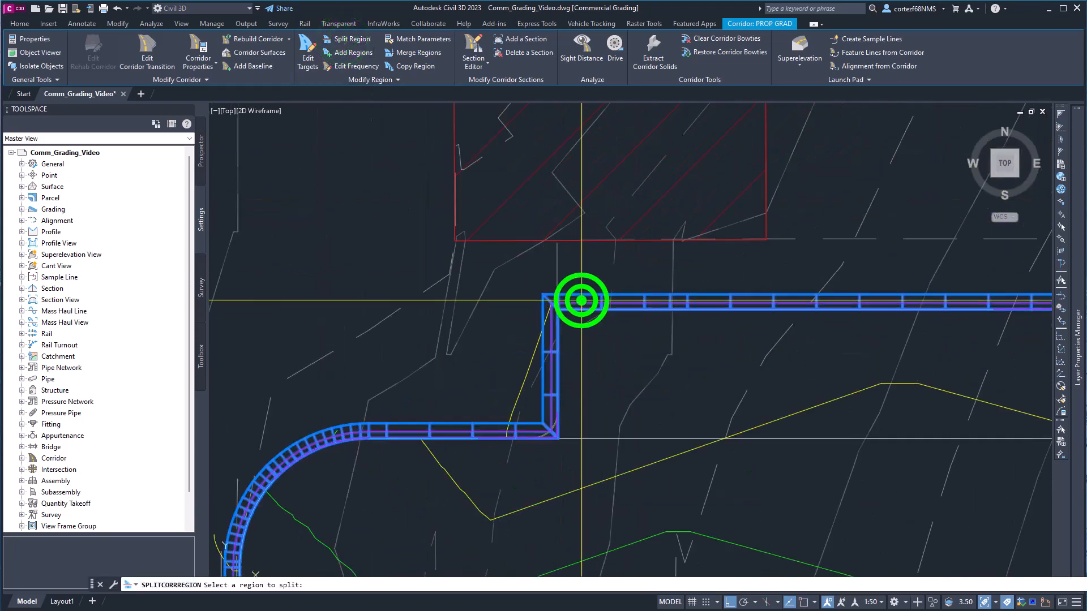
pyautogui.scroll(4, 569, 313)
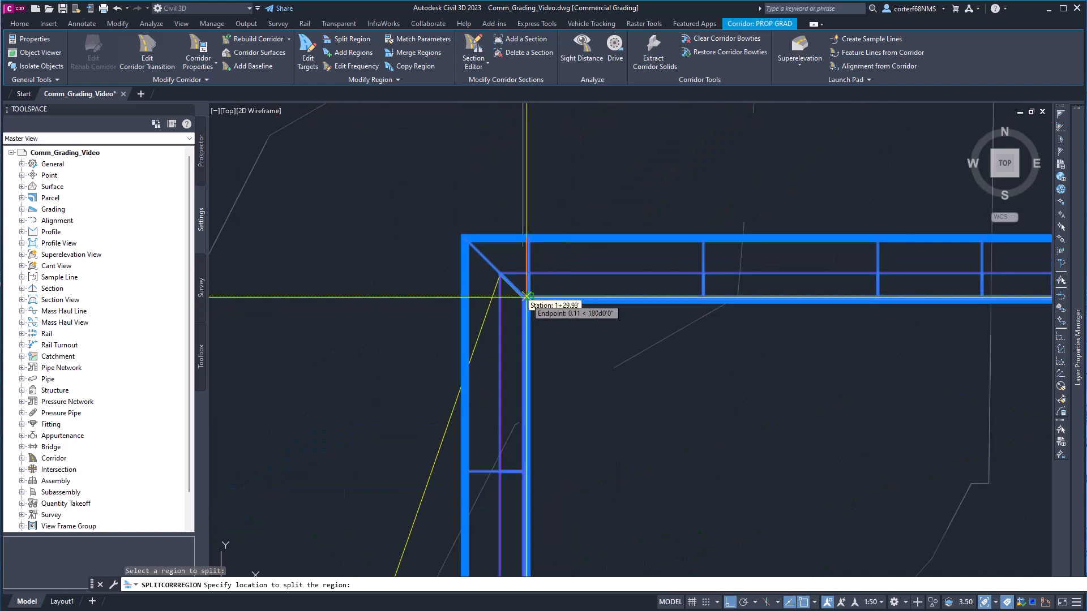
pyautogui.scroll(2, 526, 296)
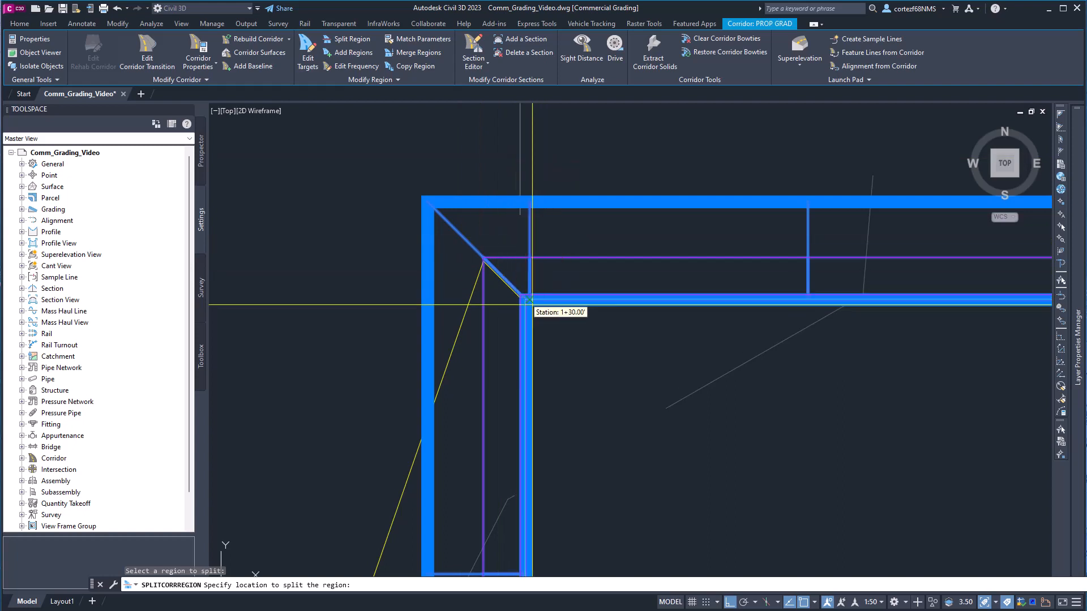
pyautogui.scroll(3, 527, 305)
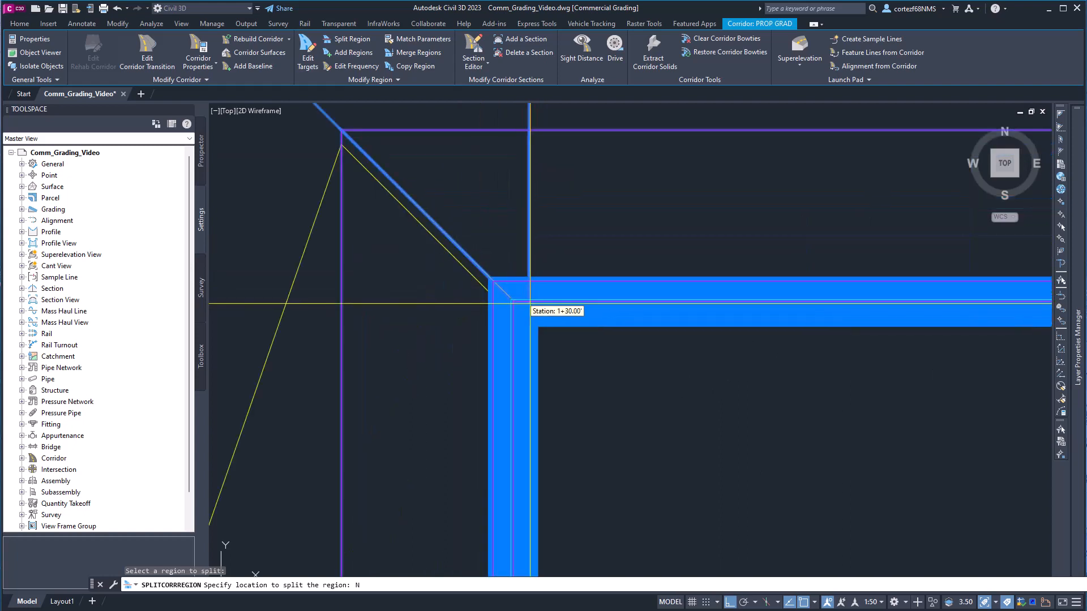
pyautogui.write('nea')
pyautogui.press('Return')
pyautogui.click(519, 302)
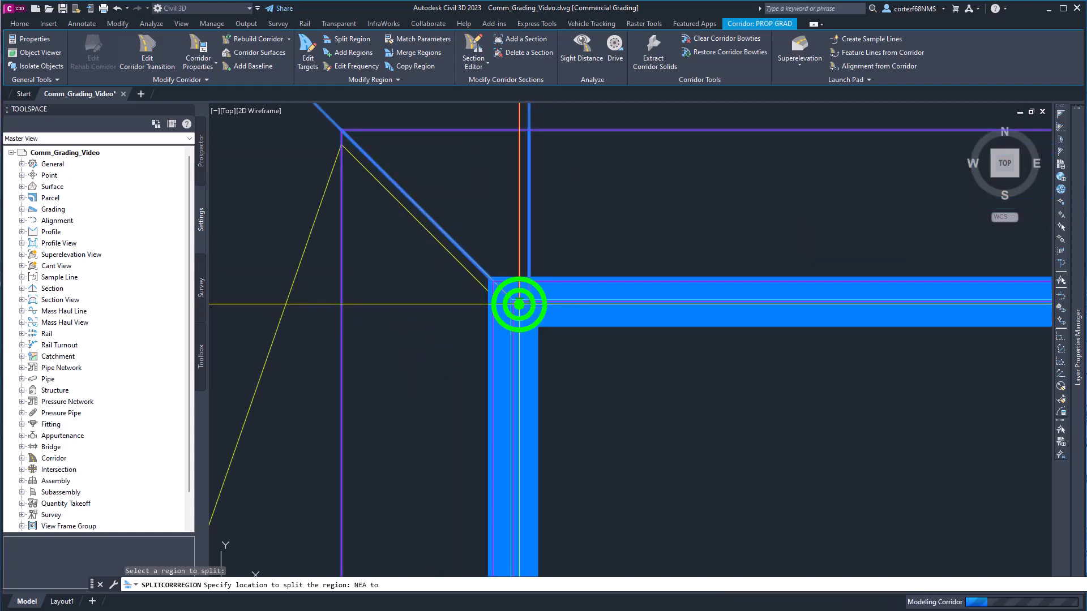
# Step: Split the new region again near the east end of the straight curb, at about station 2+34.32', using a nearest snap, and finish splitting
pyautogui.scroll(-5, 519, 304)
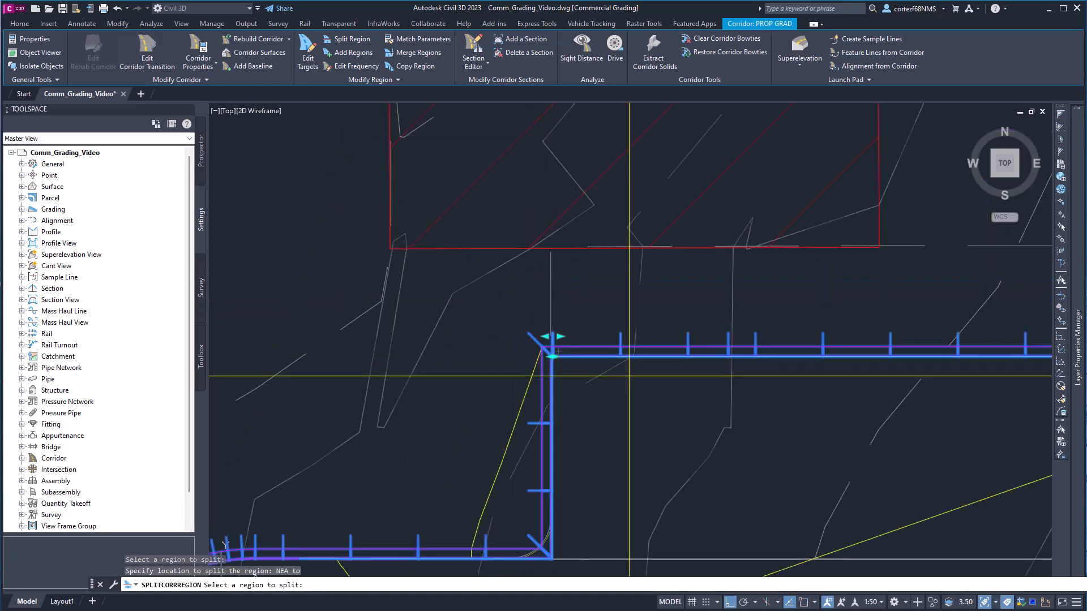
pyautogui.scroll(-4, 509, 338)
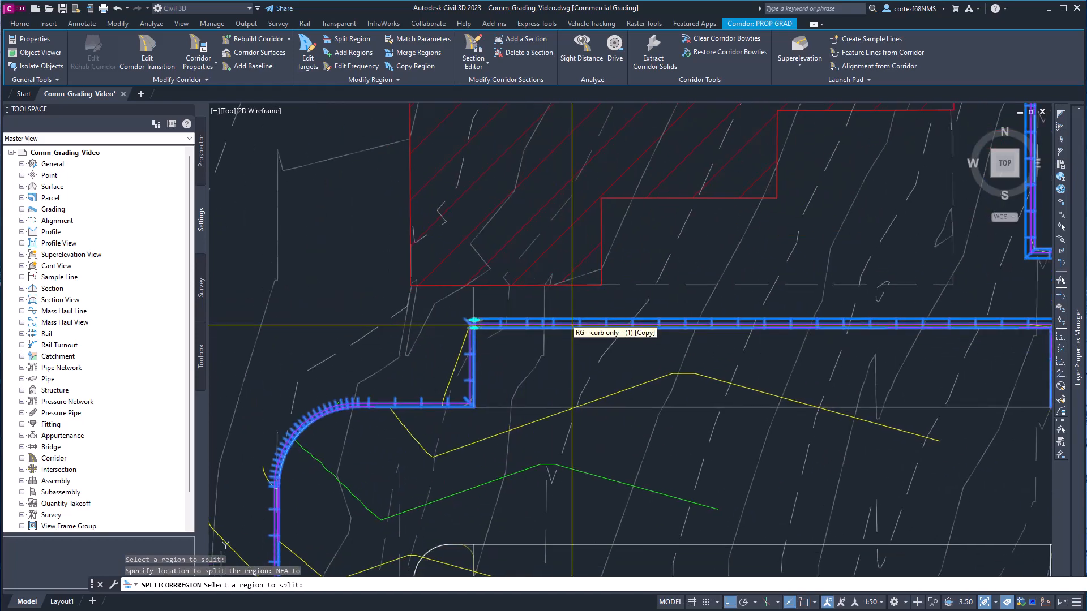
pyautogui.click(572, 326)
pyautogui.moveTo(756, 339); pyautogui.dragTo(506, 322, button='middle')
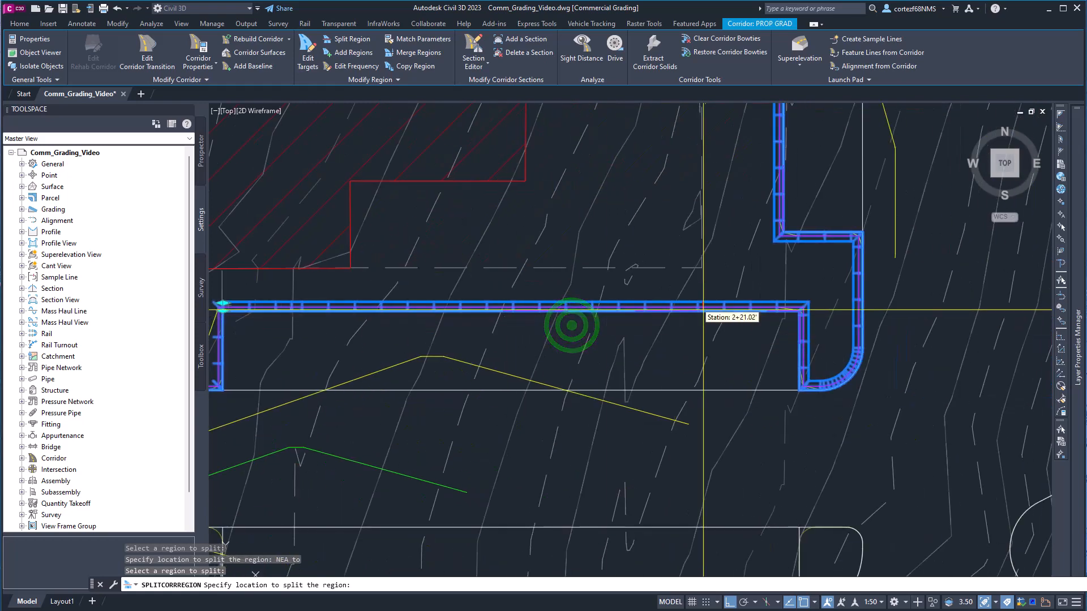
pyautogui.write('nea')
pyautogui.press('Return')
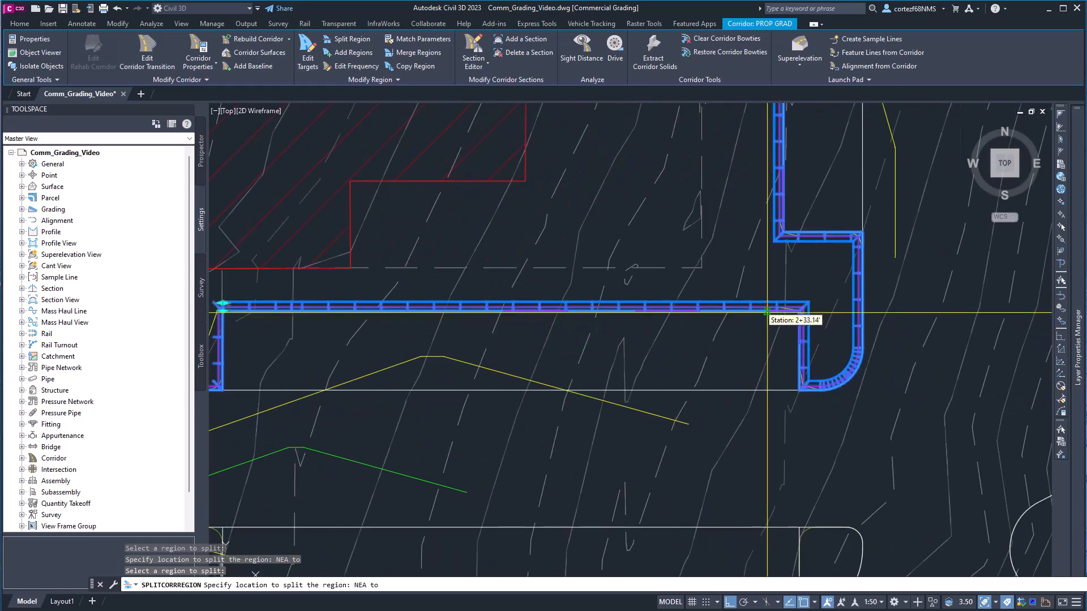
pyautogui.click(774, 314)
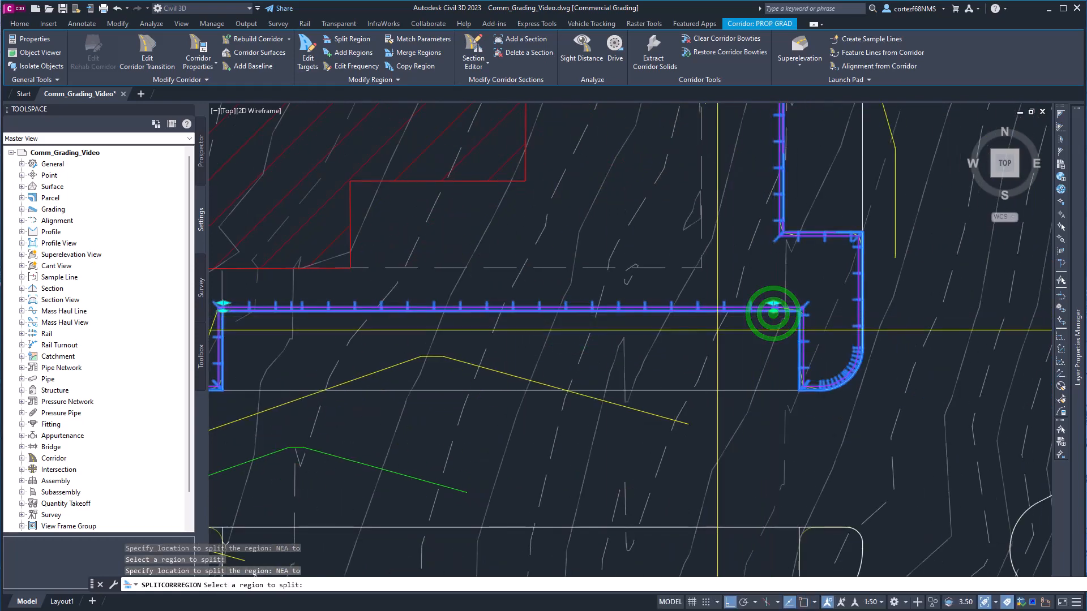
pyautogui.scroll(-2, 701, 338)
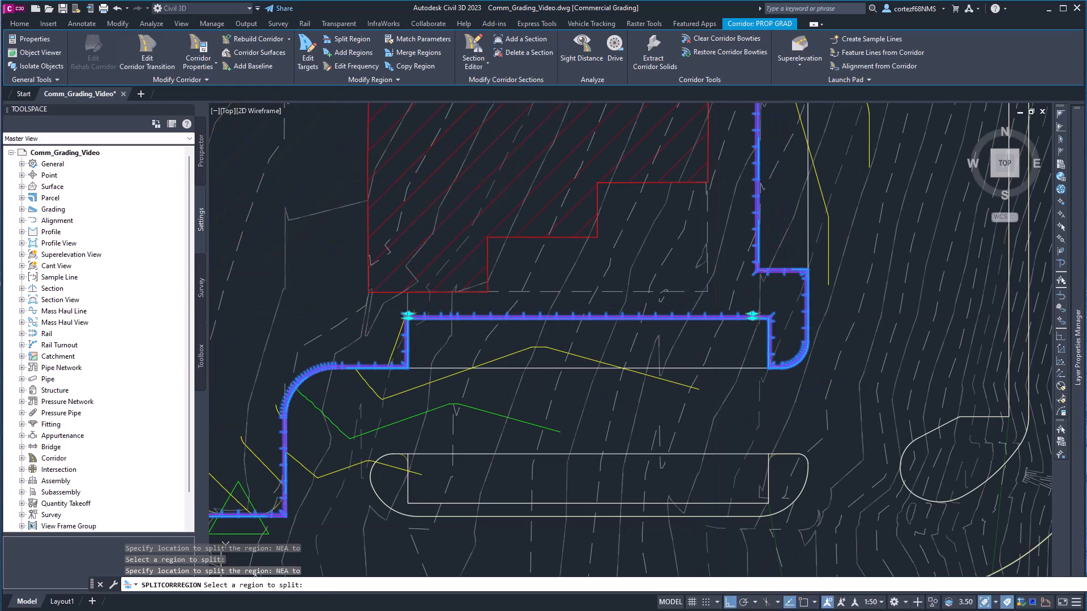
pyautogui.press('Return')
# Step: Change the assembly of the middle corridor region along the straight curb to "curb w sdwk" in its region properties
pyautogui.rightClick(514, 327)
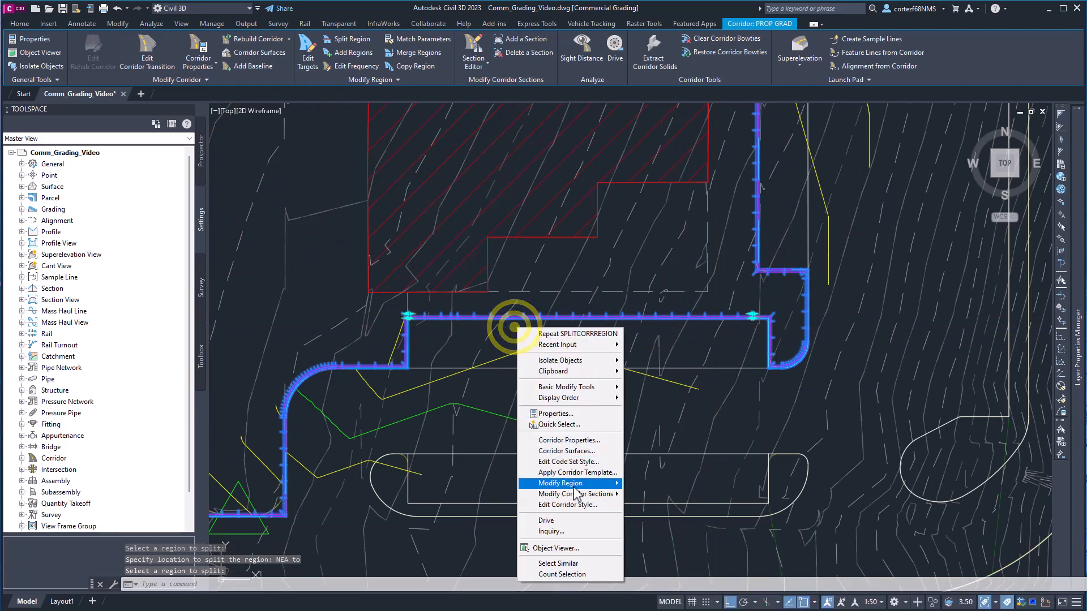
pyautogui.press('Escape')
pyautogui.moveTo(455, 345); pyautogui.dragTo(473, 341, button='middle')
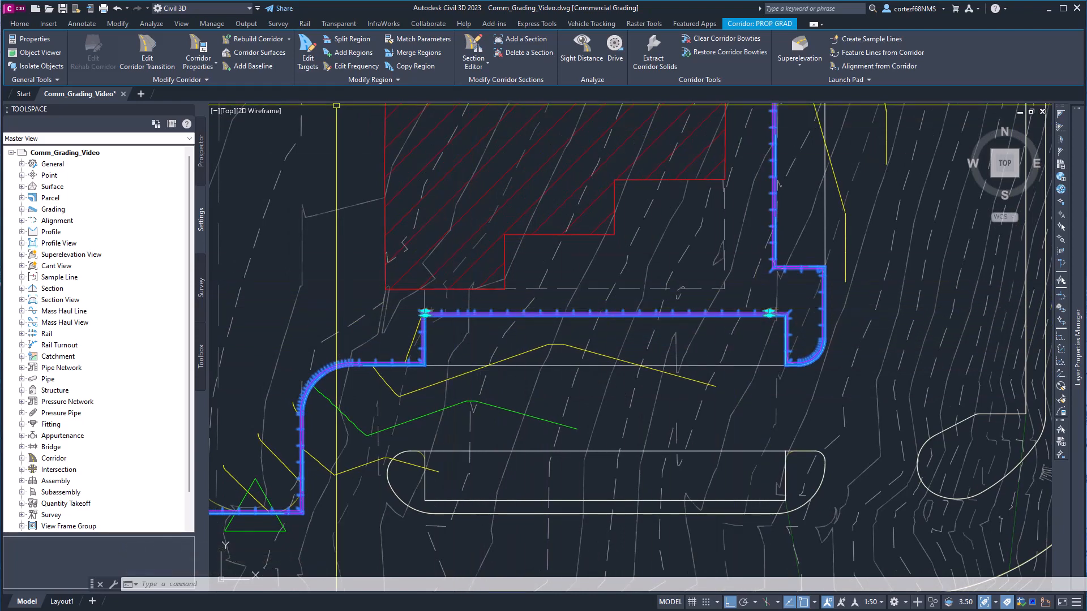
pyautogui.click(378, 81)
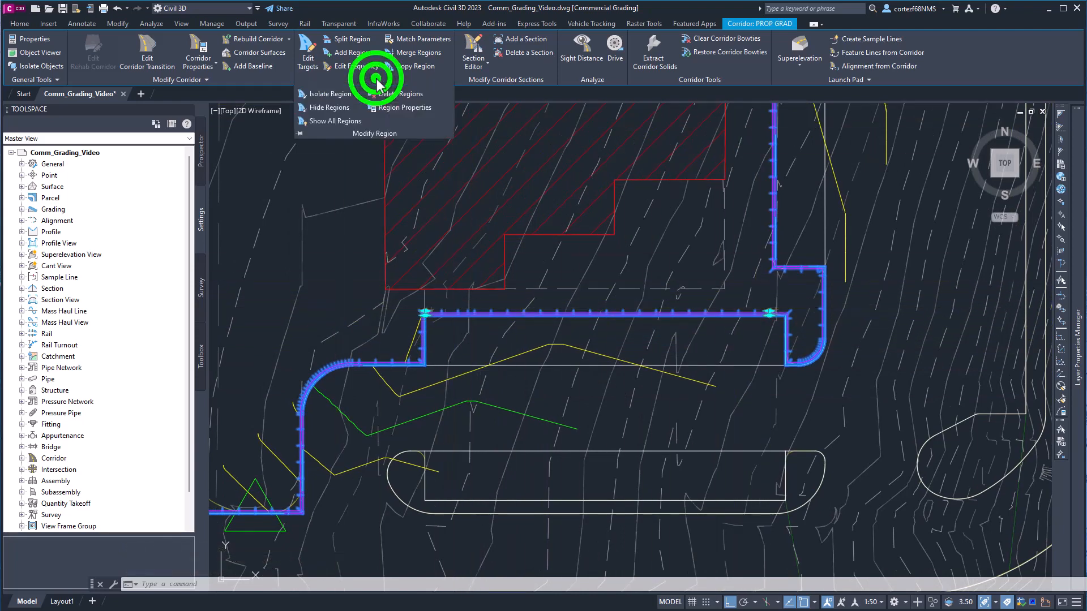
pyautogui.click(399, 107)
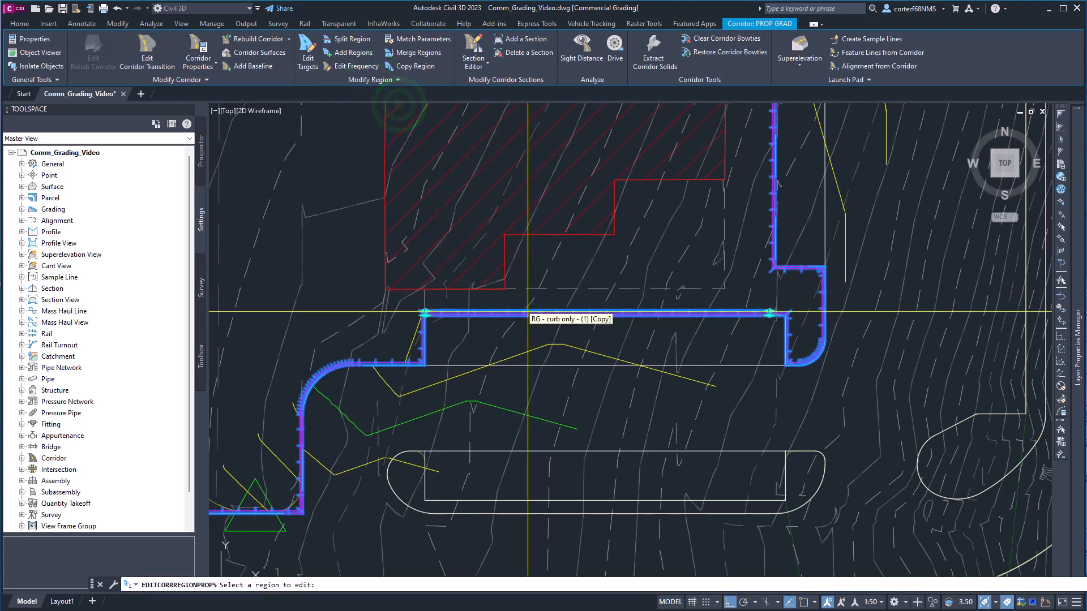
pyautogui.click(543, 311)
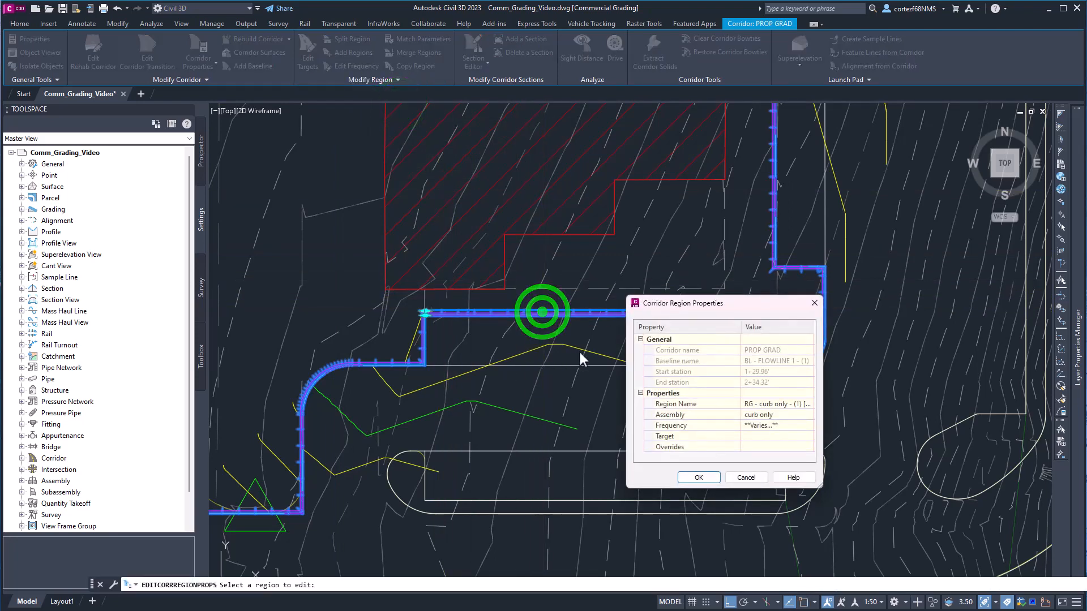
pyautogui.click(808, 416)
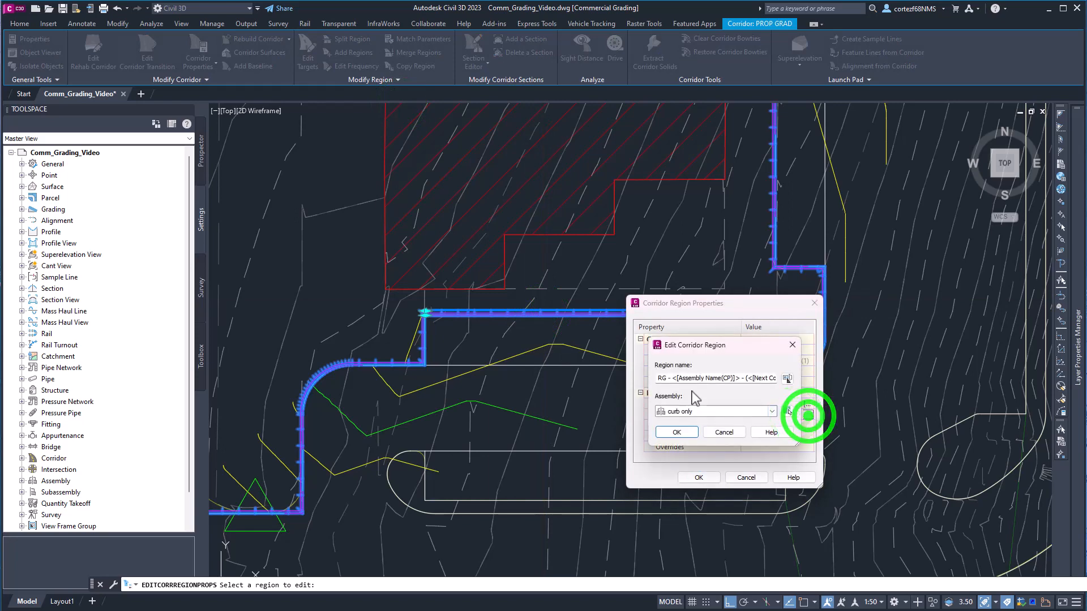
pyautogui.click(695, 412)
pyautogui.click(698, 434)
pyautogui.click(672, 434)
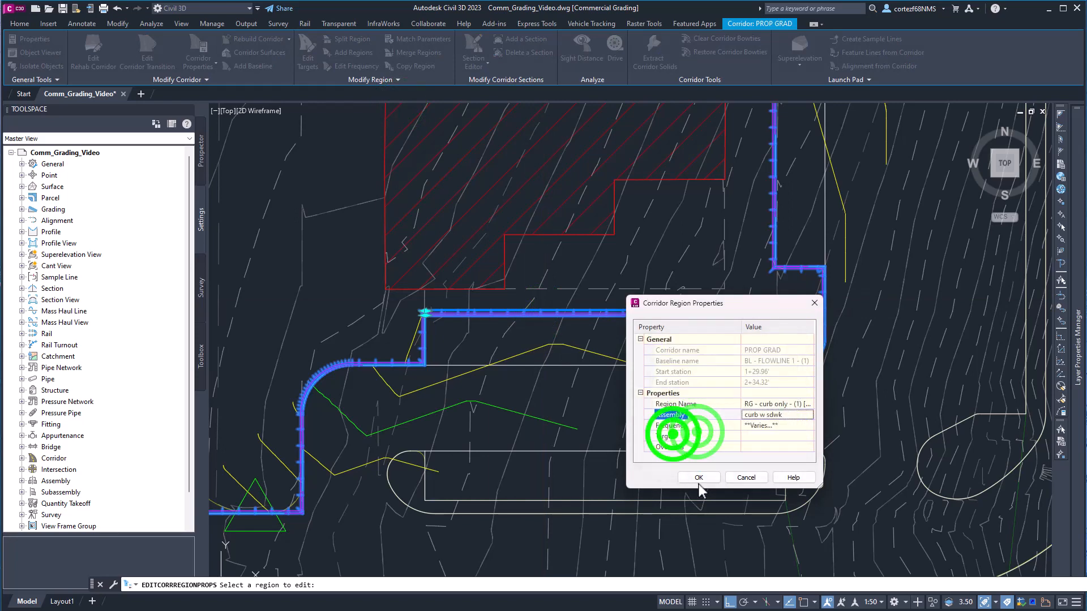
pyautogui.click(700, 480)
pyautogui.rightClick(492, 353)
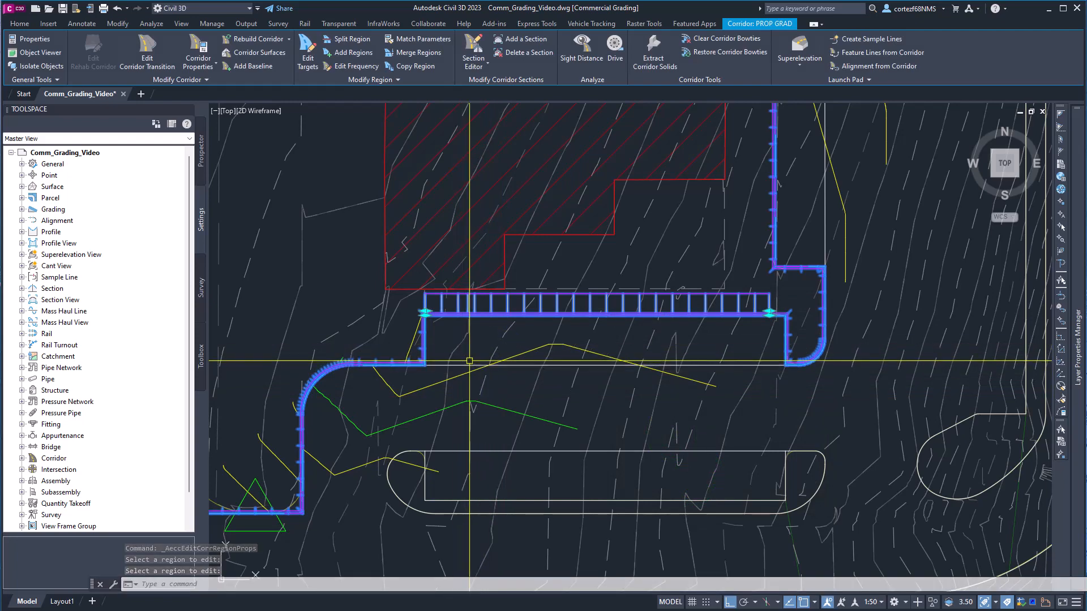
pyautogui.press('Escape')
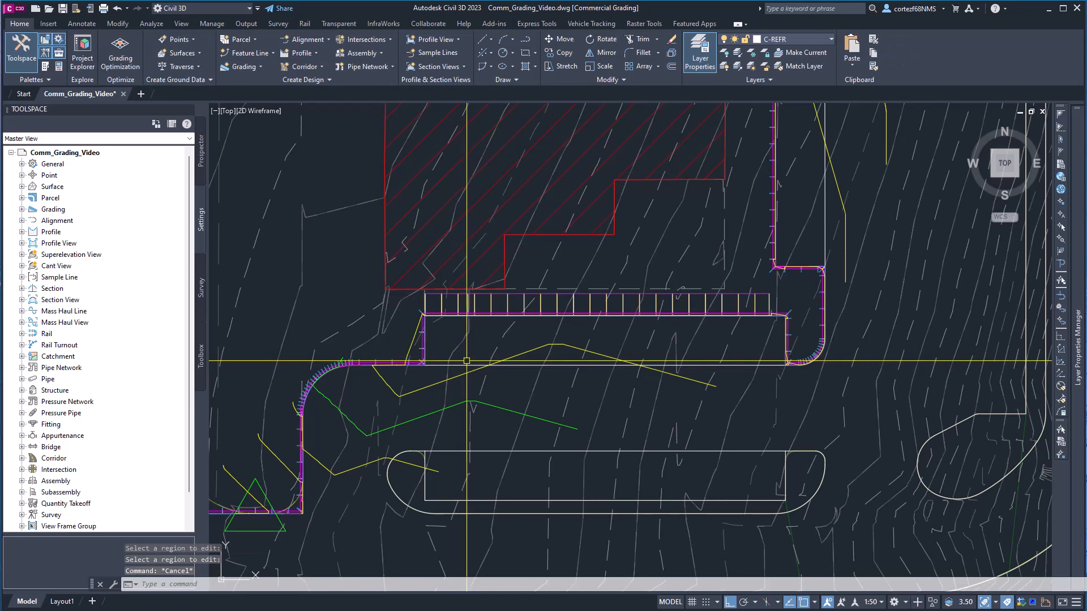
# Step: Open the PROP GRAD surface in the Object Viewer and inspect its curb and sidewalk in 3D with the Conceptual visual style
pyautogui.scroll(2, 415, 338)
pyautogui.click(409, 335)
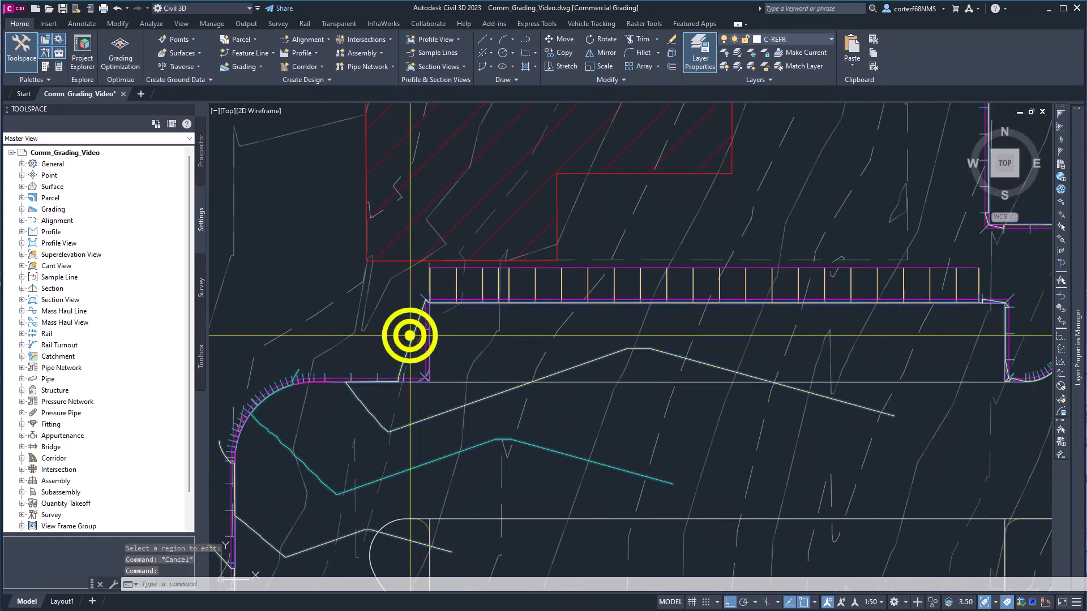
pyautogui.rightClick(435, 388)
pyautogui.click(482, 543)
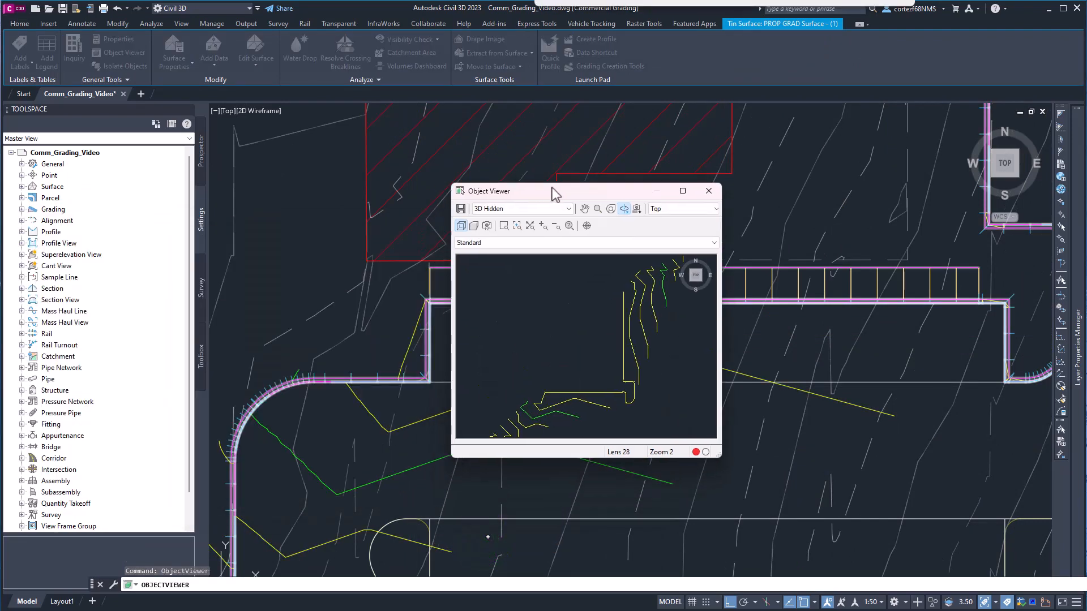
pyautogui.click(679, 193)
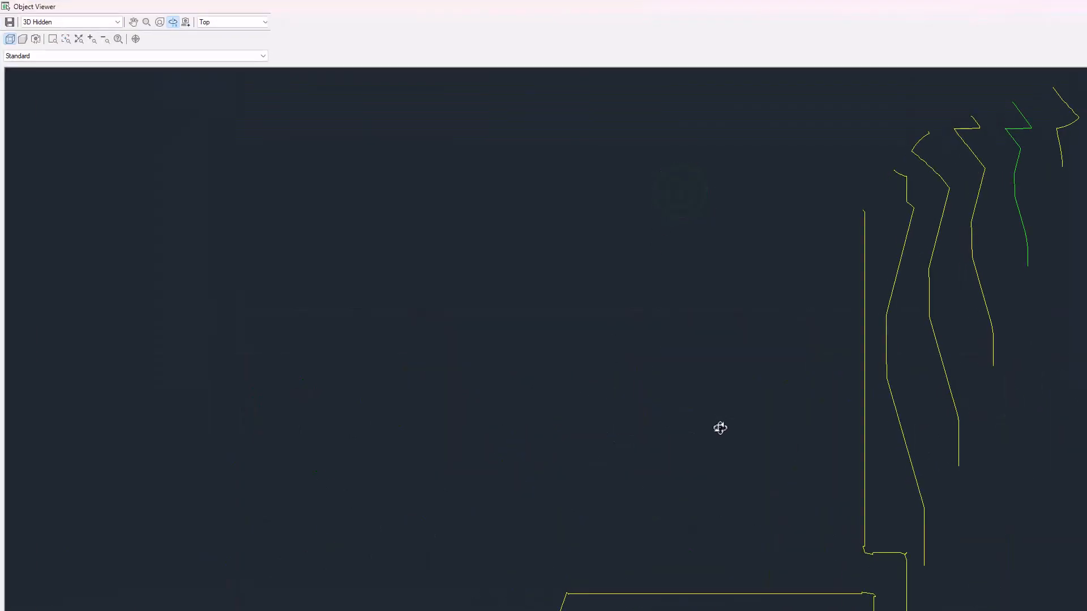
pyautogui.moveTo(751, 470); pyautogui.dragTo(578, 381)
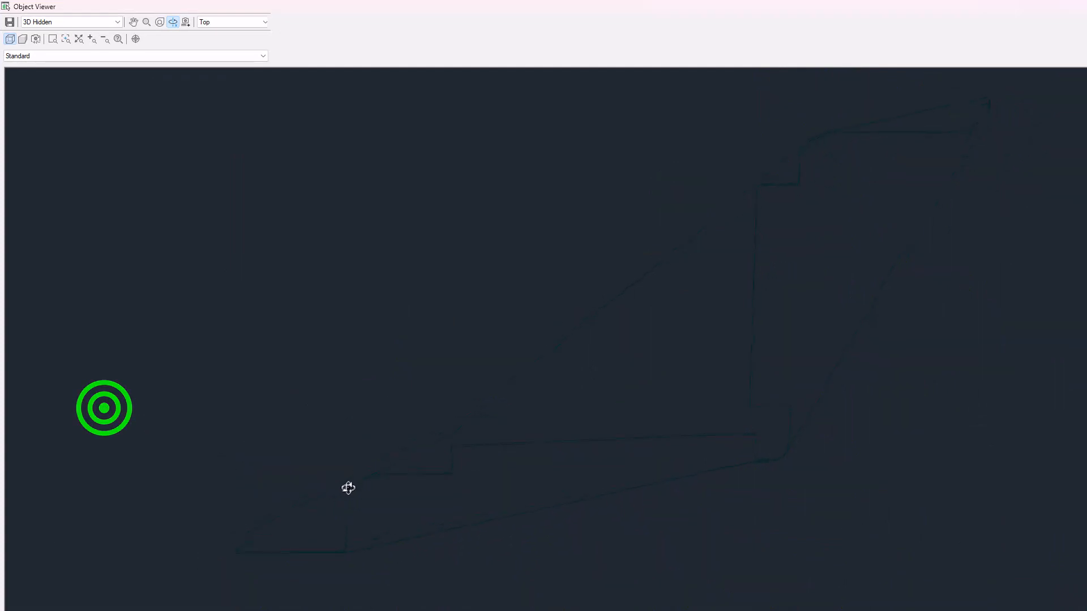
pyautogui.moveTo(634, 540); pyautogui.dragTo(744, 452)
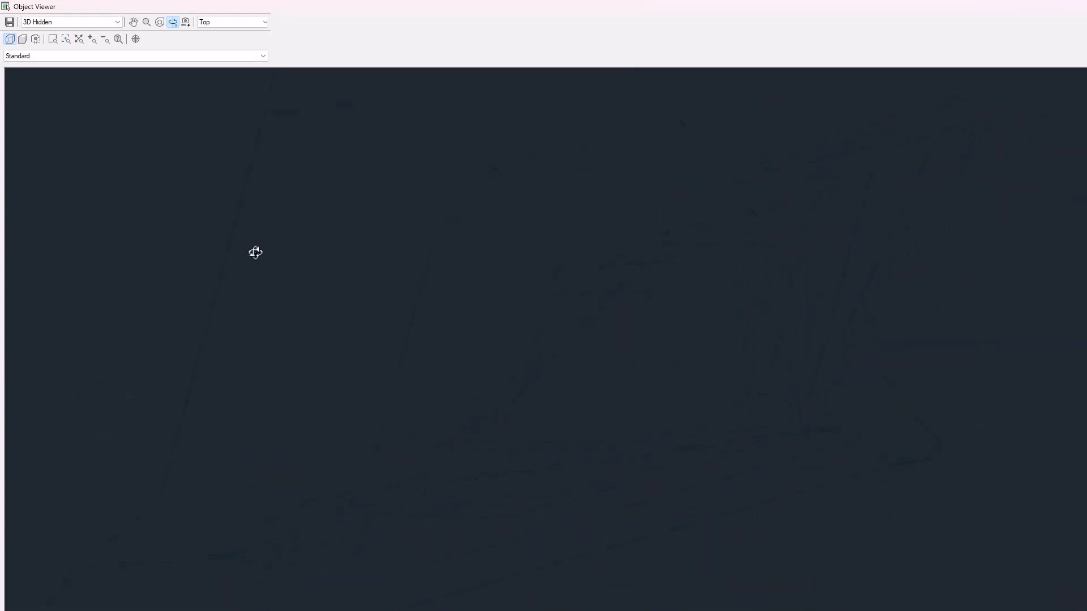
pyautogui.click(112, 21)
pyautogui.click(57, 45)
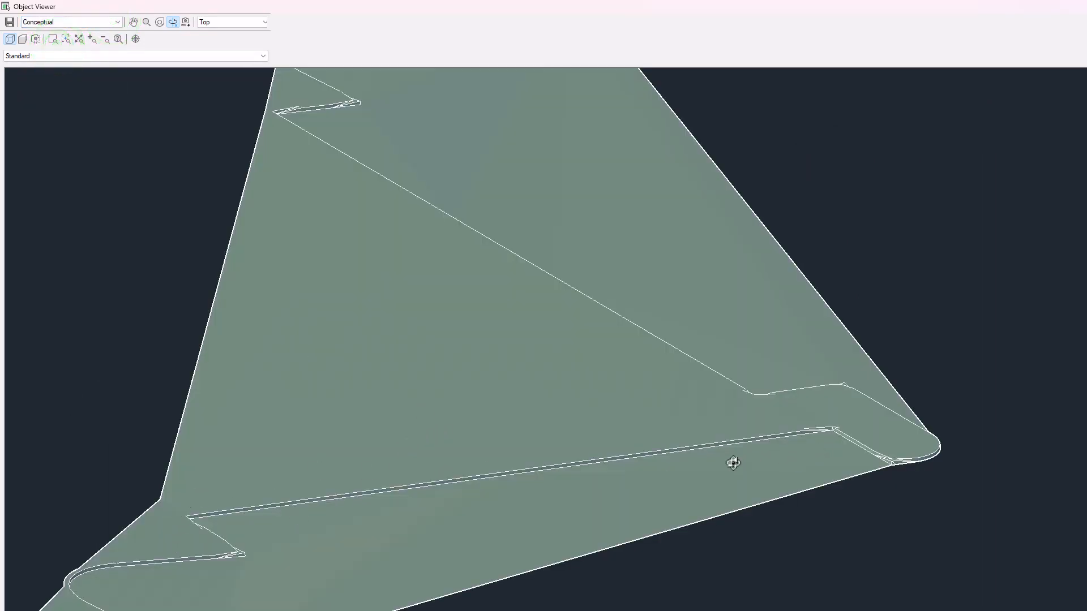
pyautogui.scroll(-5, 734, 463)
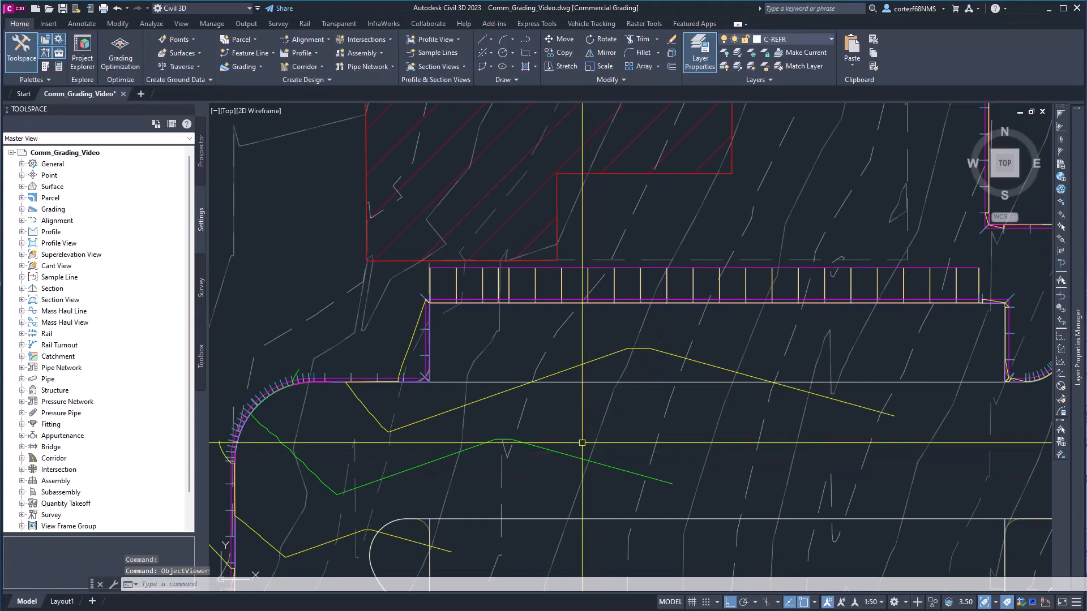
# Step: Split the PROP GRAD corridor region at the south corner of the straight curb east of the building, using a nearest snap
pyautogui.moveTo(577, 442)
pyautogui.mouseDown(button='middle')
pyautogui.moveTo(511, 463)
pyautogui.moveTo(433, 447)
pyautogui.mouseUp(button='middle')
pyautogui.scroll(-2, 518, 460)
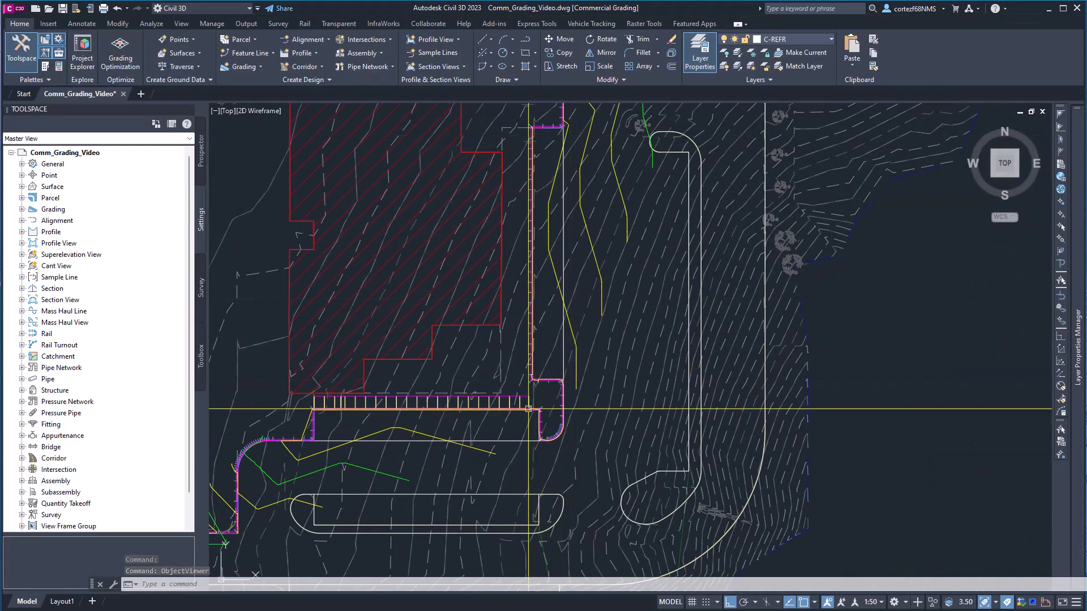
pyautogui.scroll(2, 521, 373)
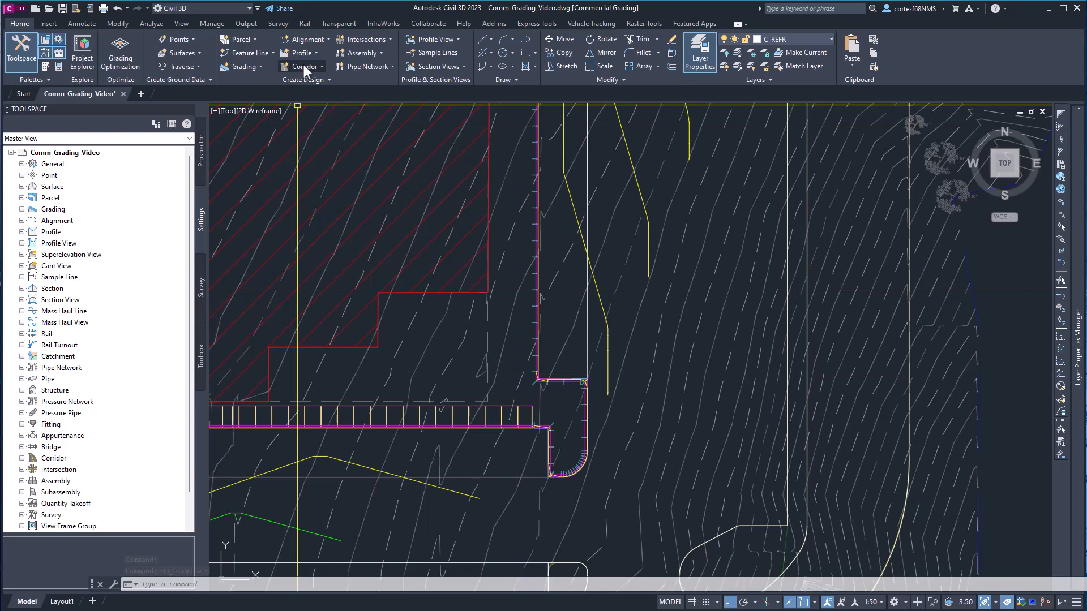
pyautogui.scroll(3, 533, 379)
pyautogui.click(531, 389)
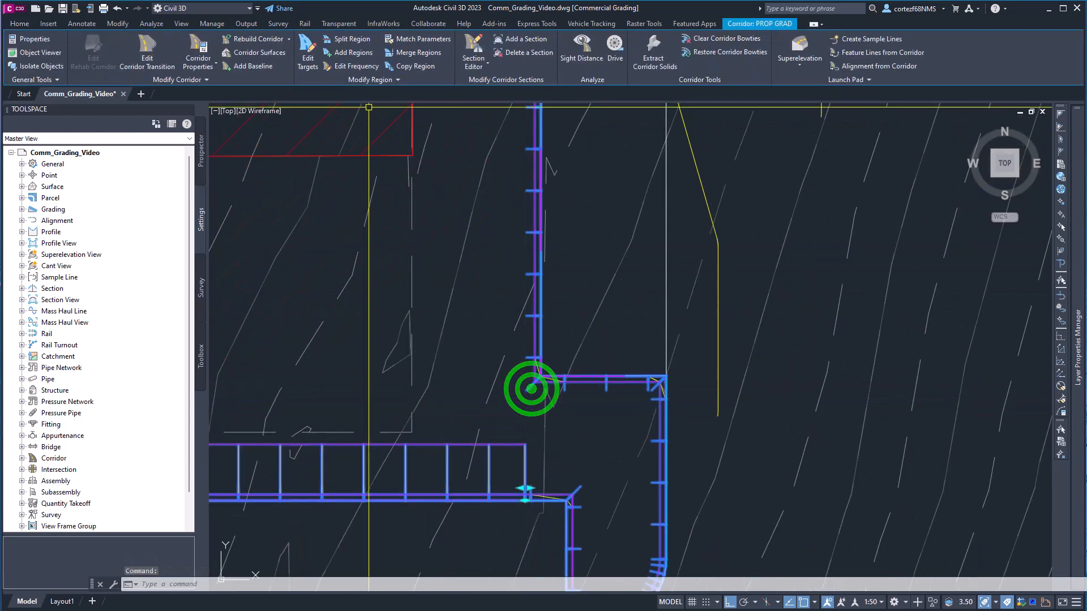
pyautogui.click(349, 39)
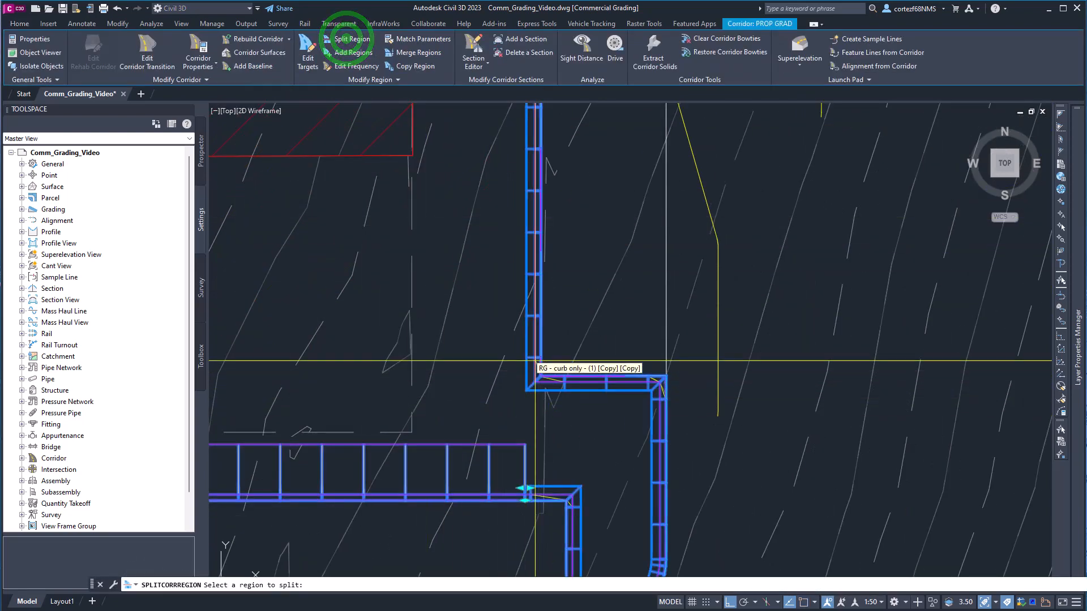
pyautogui.click(534, 360)
pyautogui.scroll(3, 534, 362)
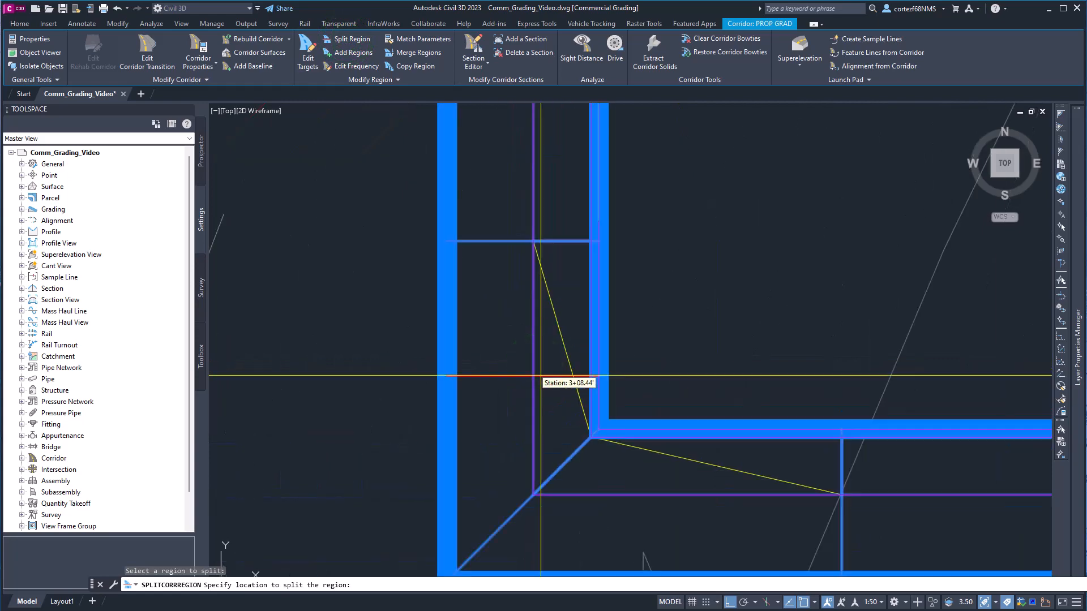
pyautogui.write('nea')
pyautogui.press('Return')
pyautogui.click(591, 425)
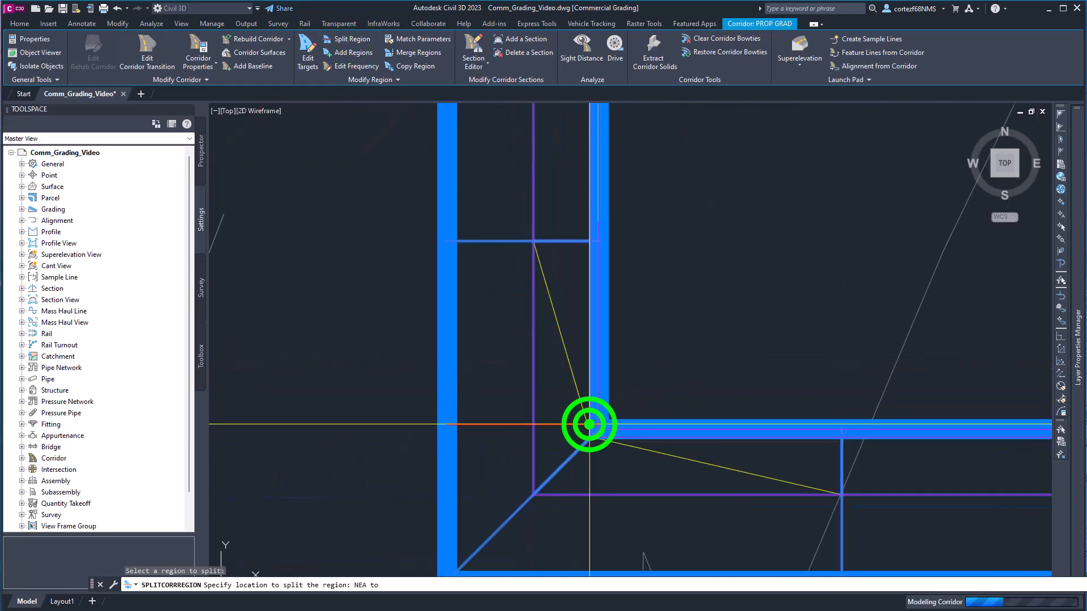
# Step: Split the new region again at the north corner of the east curb, at about station 4+29.7', using a nearest snap, and finish splitting
pyautogui.scroll(-4, 589, 425)
pyautogui.moveTo(552, 341); pyautogui.dragTo(555, 518, button='middle')
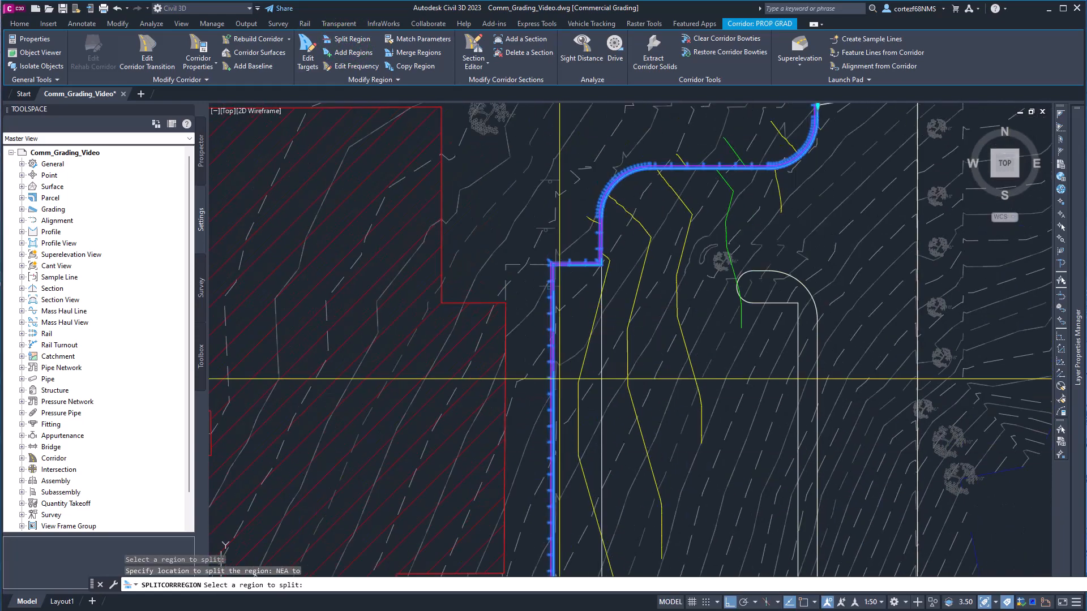
pyautogui.scroll(5, 554, 295)
pyautogui.click(554, 258)
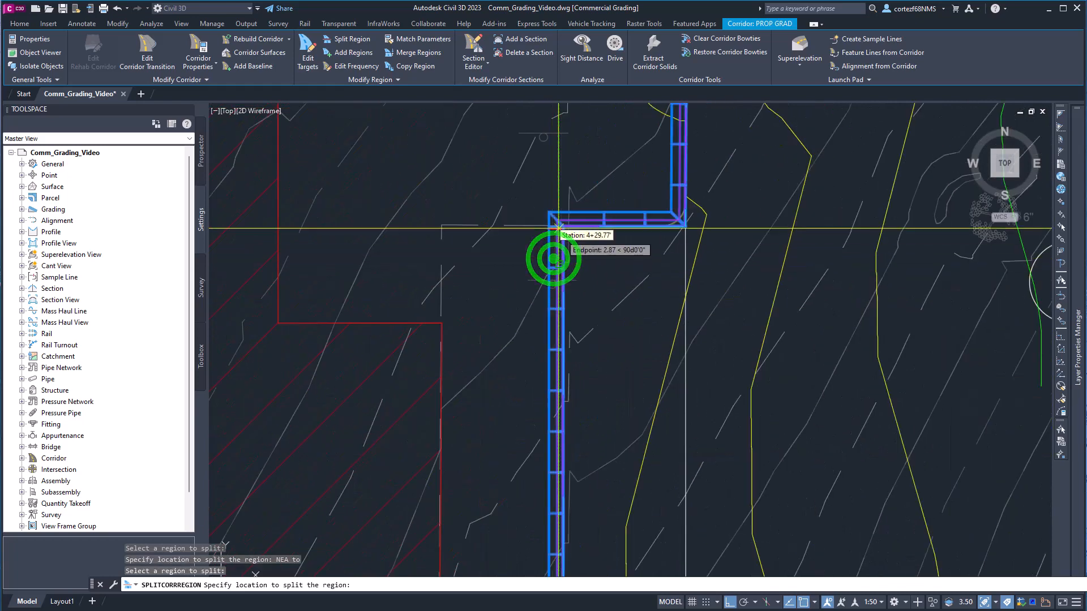
pyautogui.scroll(4, 558, 228)
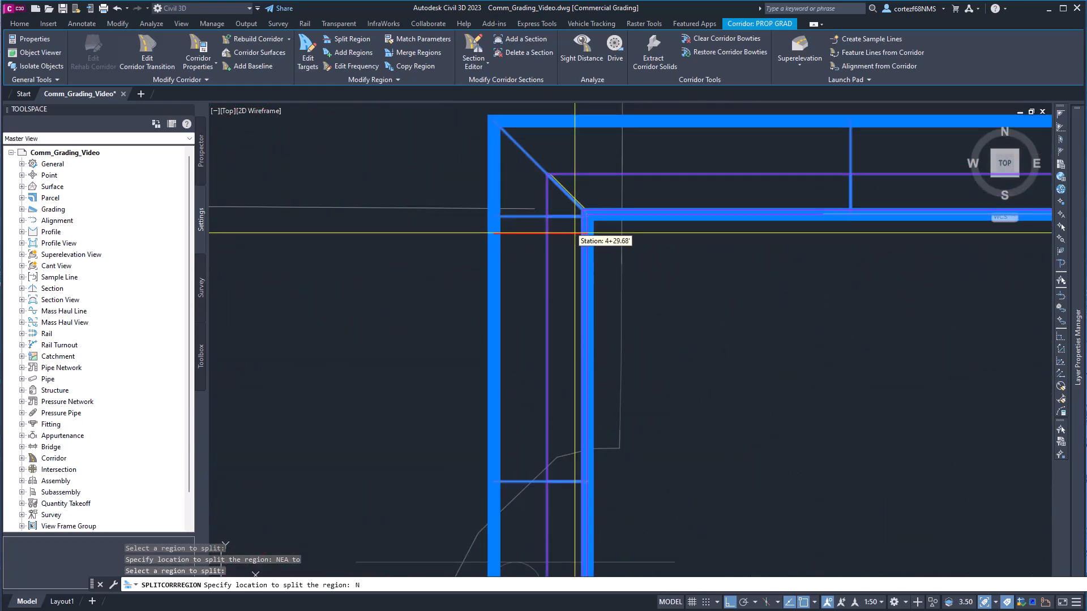
pyautogui.write('nea')
pyautogui.press('Return')
pyautogui.click(588, 225)
pyautogui.scroll(-8, 481, 317)
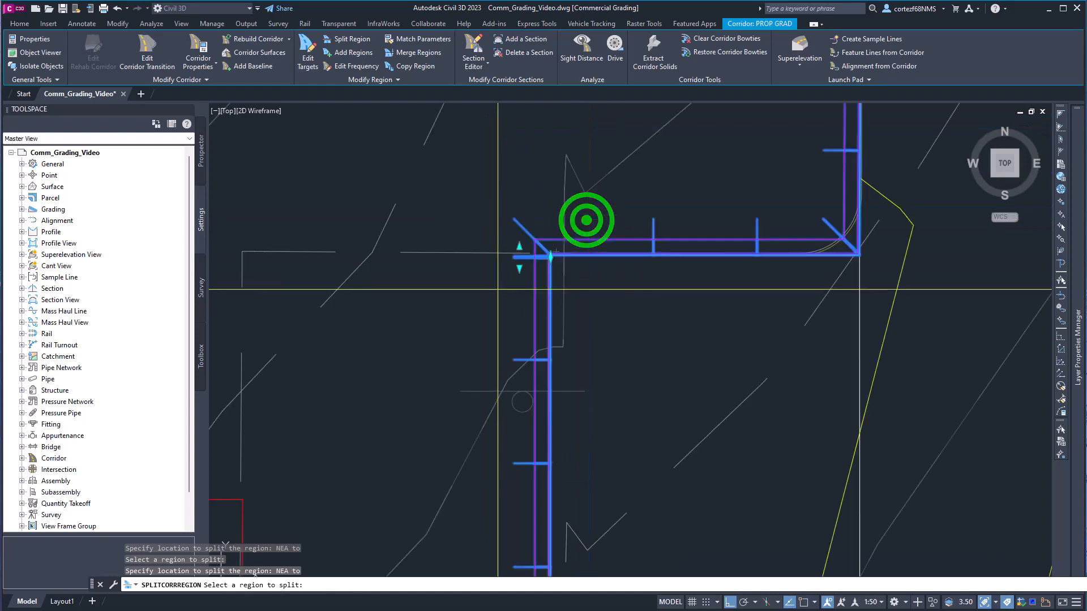
pyautogui.rightClick(481, 317)
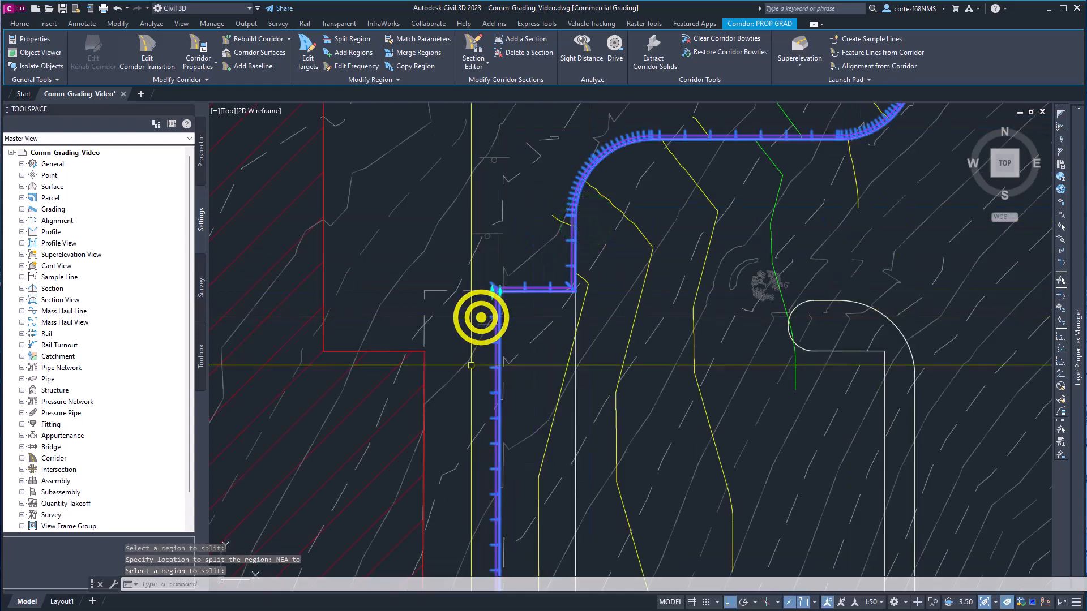
# Step: Change the assembly of the corridor region along the building's east side to the wider one used along its south side
pyautogui.click(372, 80)
pyautogui.click(379, 106)
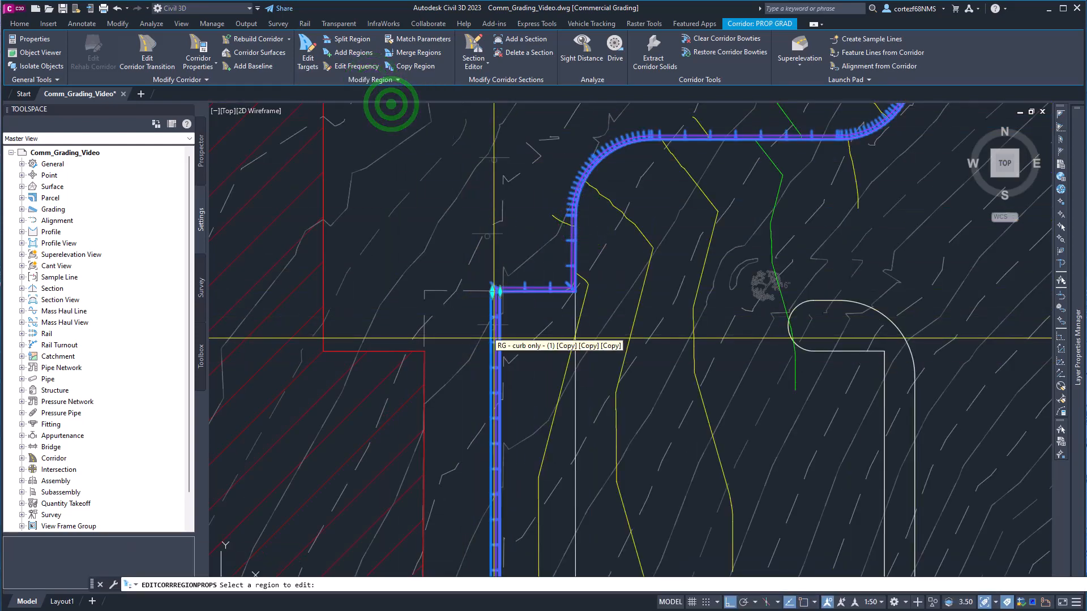
pyautogui.click(494, 338)
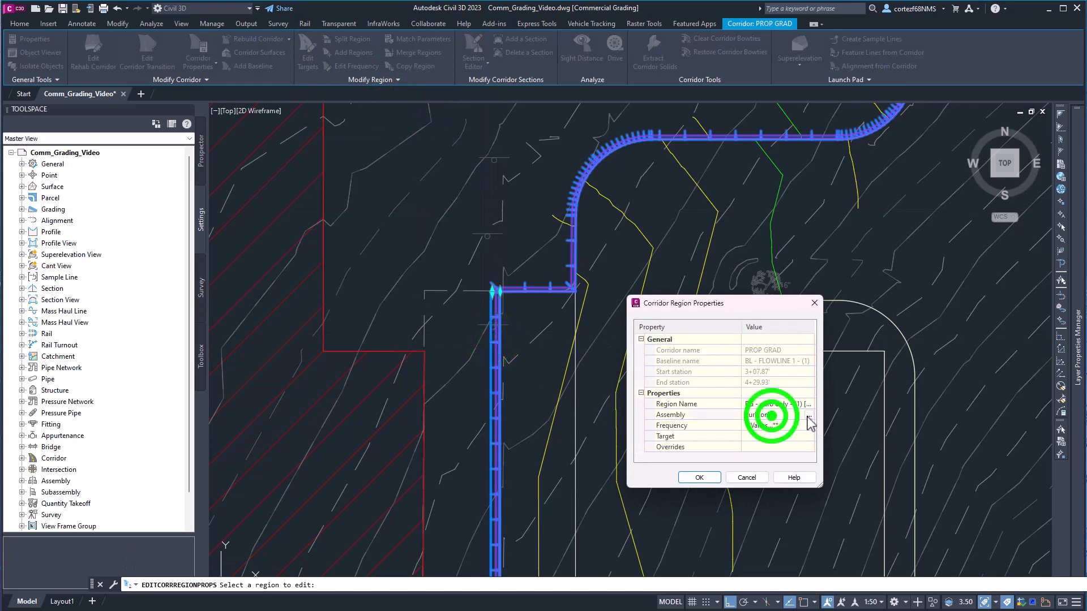
pyautogui.click(809, 417)
pyautogui.click(685, 411)
pyautogui.click(698, 431)
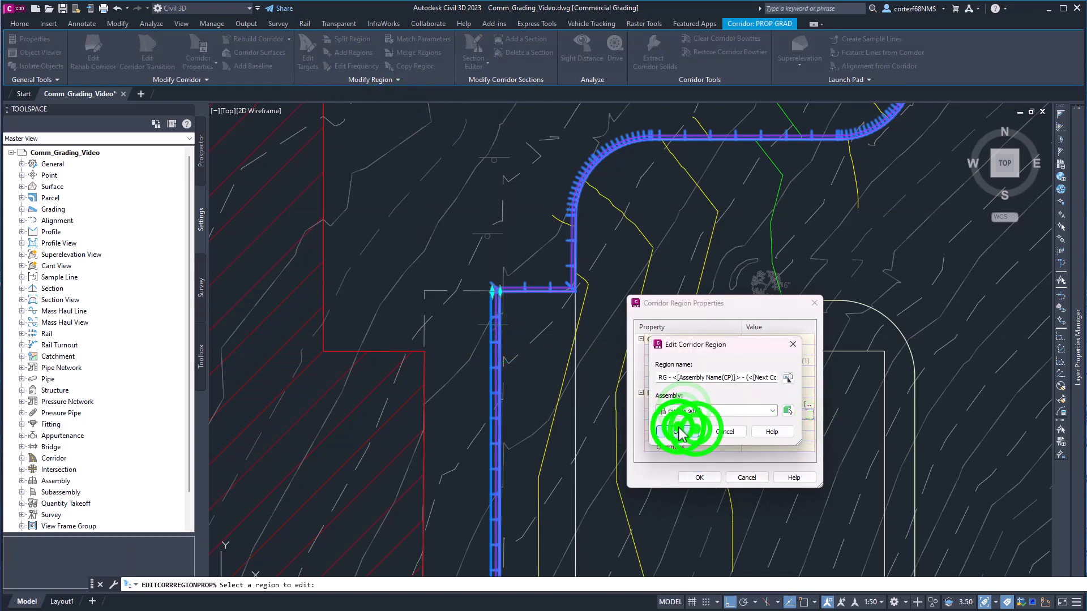
pyautogui.click(699, 443)
pyautogui.click(700, 477)
pyautogui.scroll(-5, 507, 394)
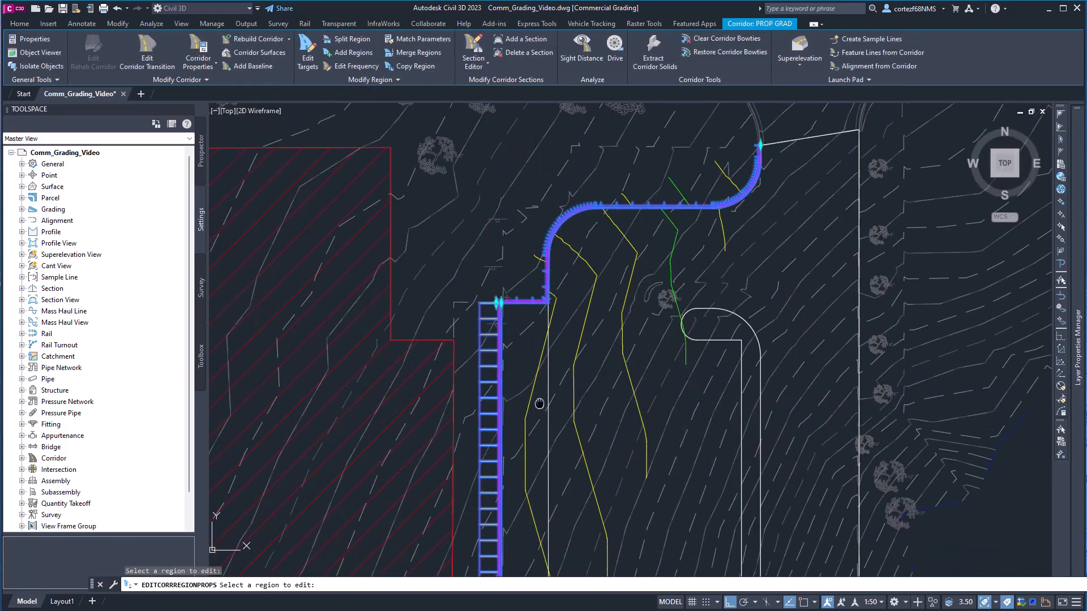
pyautogui.scroll(3, 512, 301)
pyautogui.press('Escape')
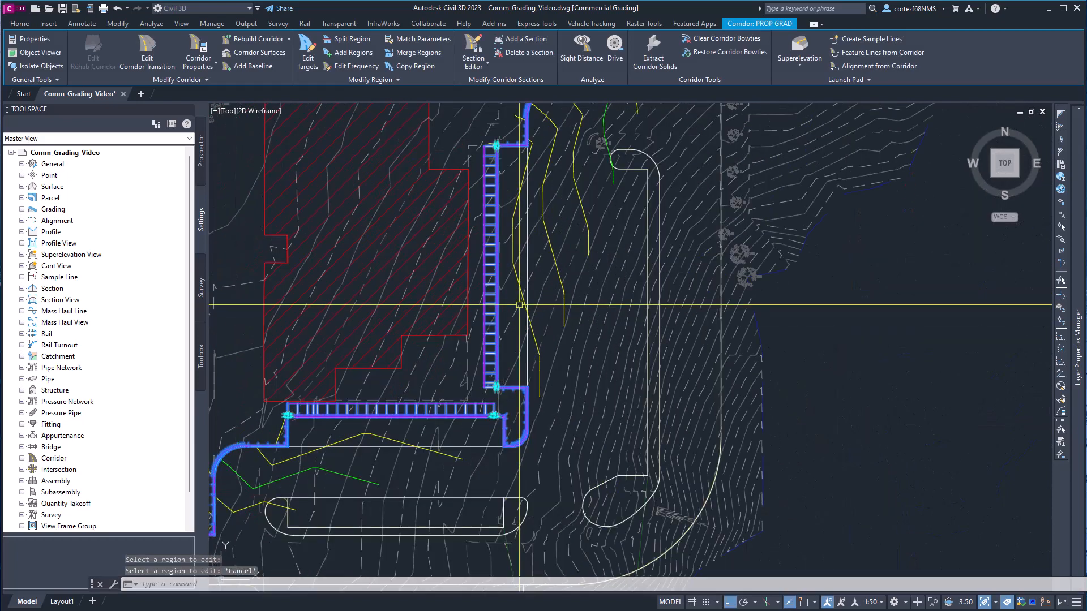
# Step: Rebuild the PROP GRAD Surface - (1) surface to include the updated corridor regions
pyautogui.click(202, 158)
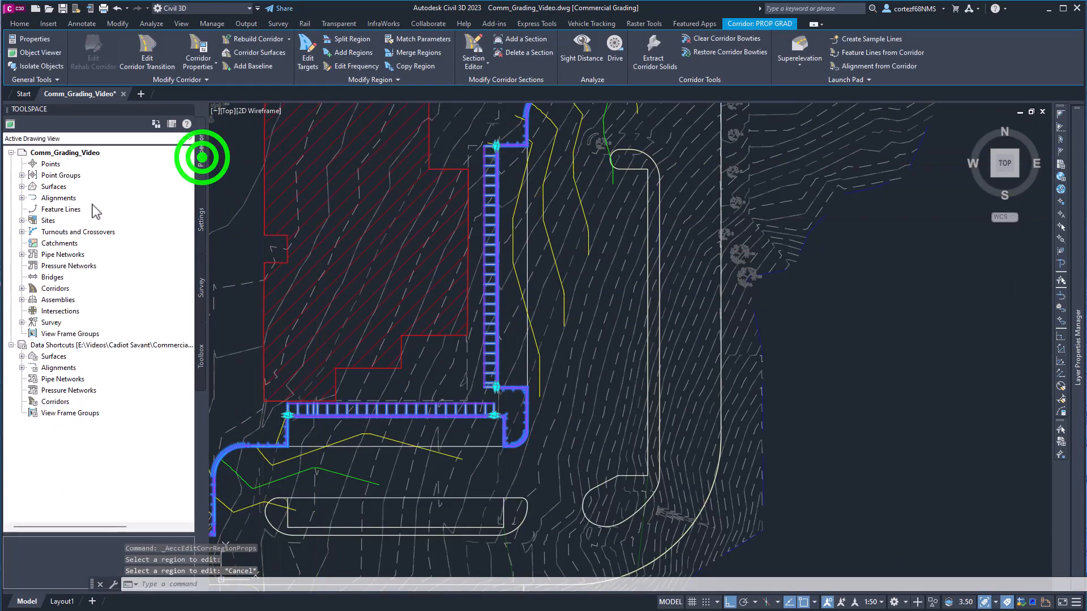
pyautogui.click(22, 186)
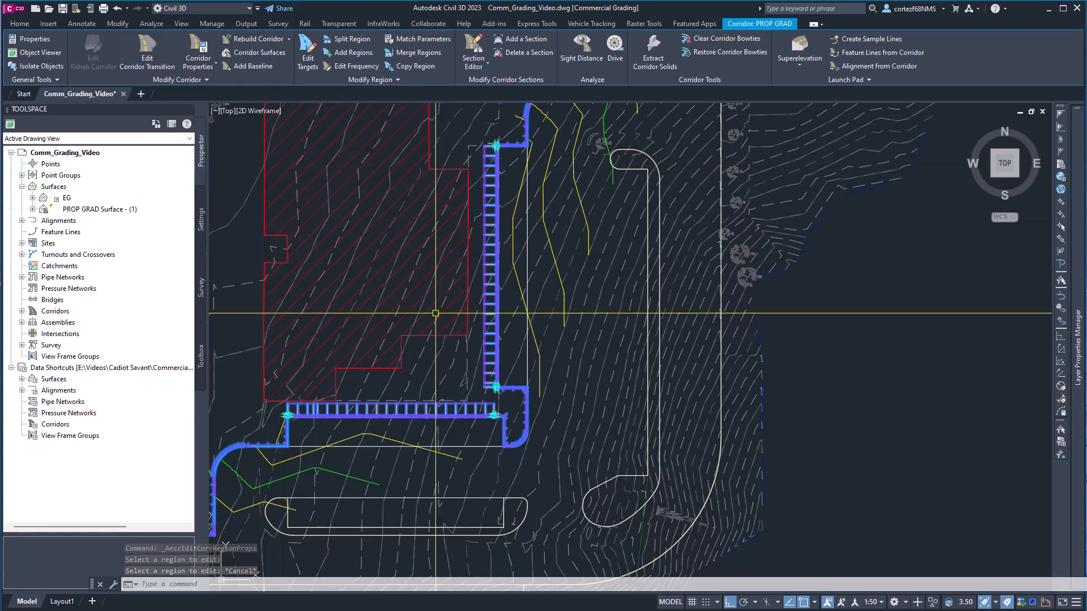
pyautogui.rightClick(465, 351)
pyautogui.press('Escape')
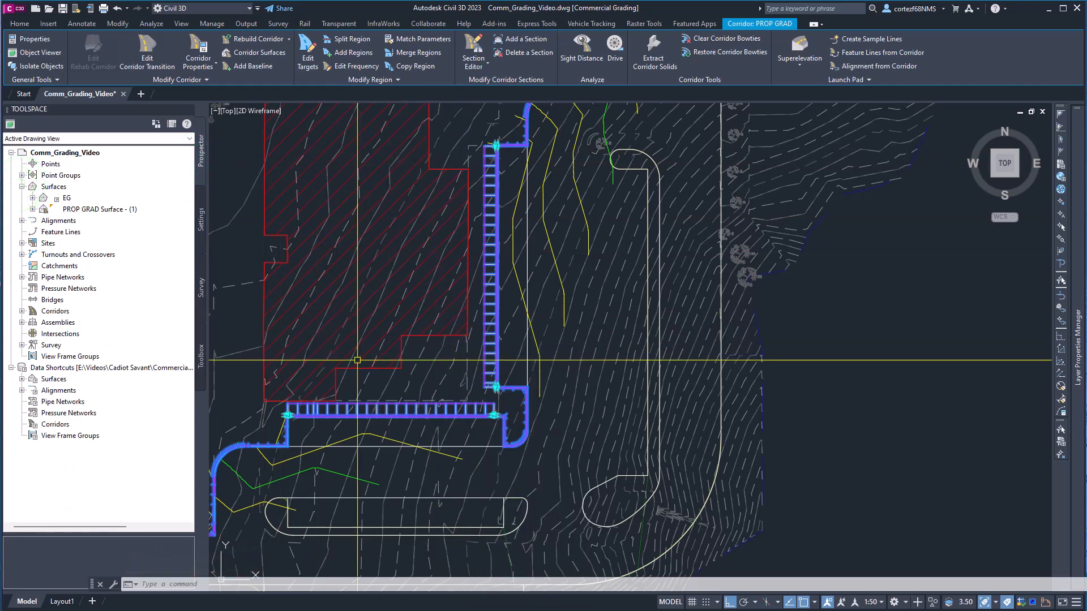
pyautogui.rightClick(74, 209)
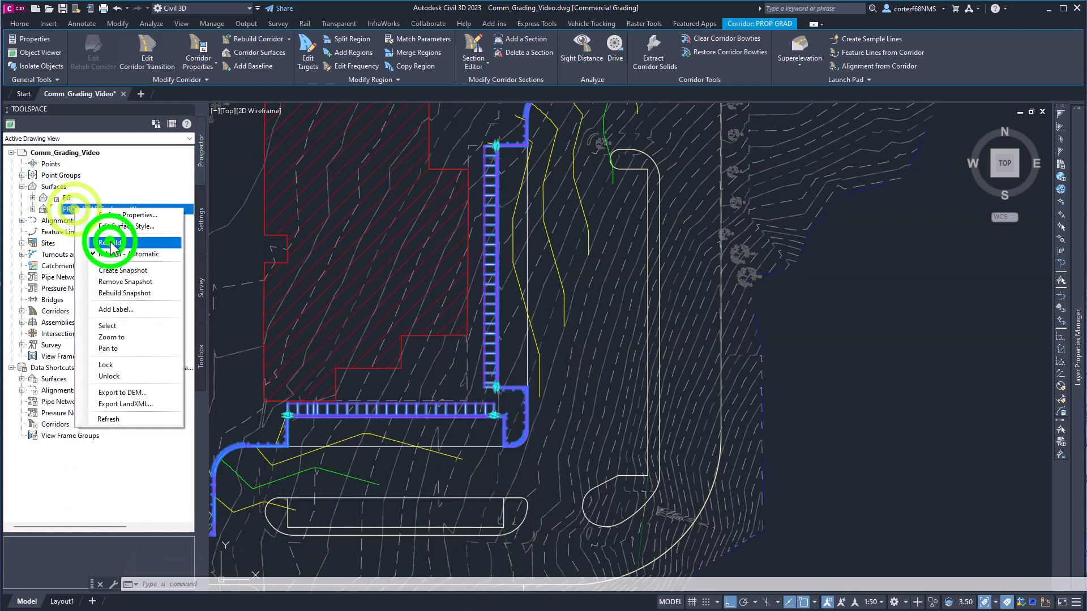
pyautogui.click(111, 245)
pyautogui.scroll(5, 309, 439)
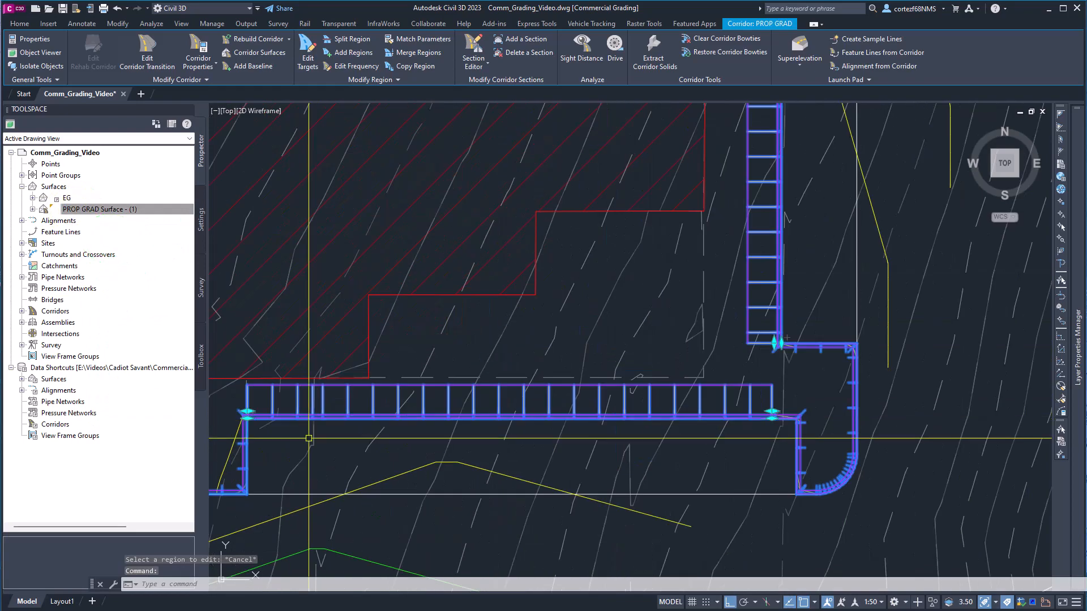
# Step: Examine the rebuilt surface's contours and the outer parking lot polyline from its southwest end to its northeast end
pyautogui.scroll(-6, 309, 439)
pyautogui.press('Escape')
pyautogui.click(395, 473)
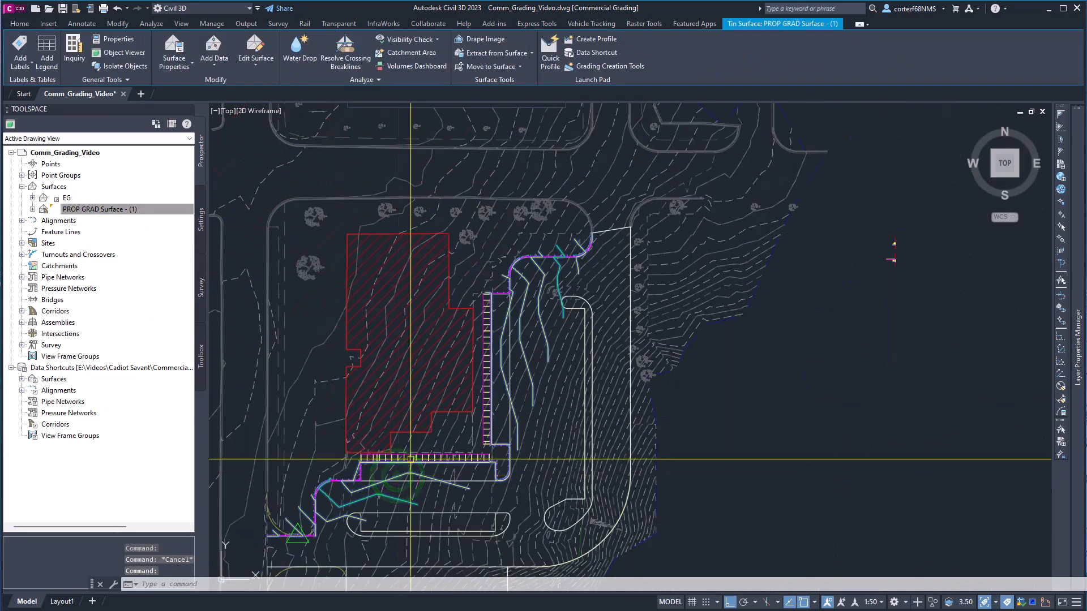
pyautogui.scroll(4, 468, 376)
pyautogui.scroll(-1, 517, 376)
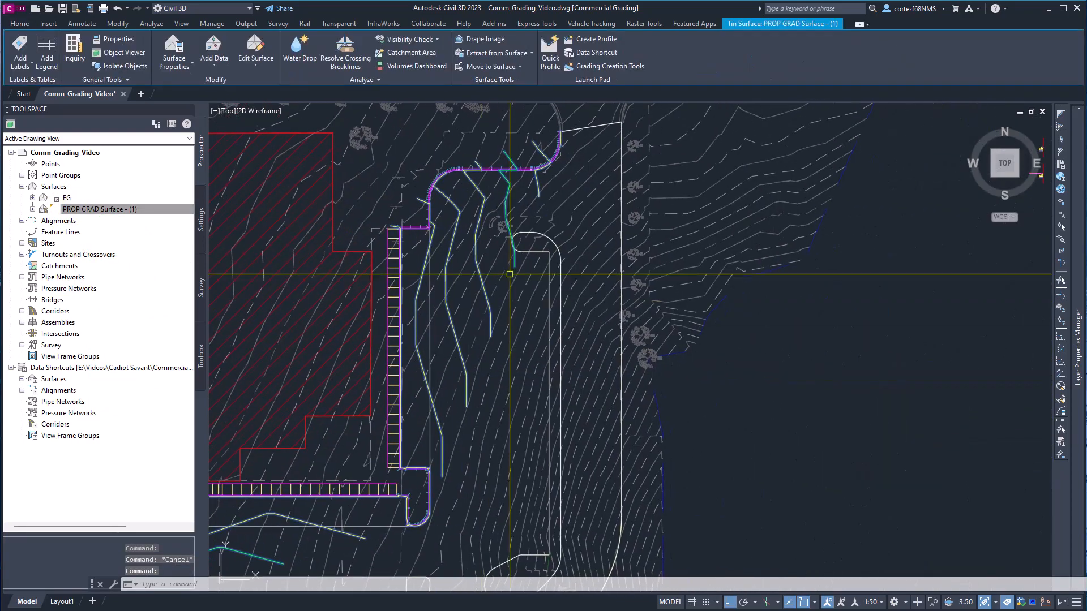
pyautogui.scroll(-4, 510, 274)
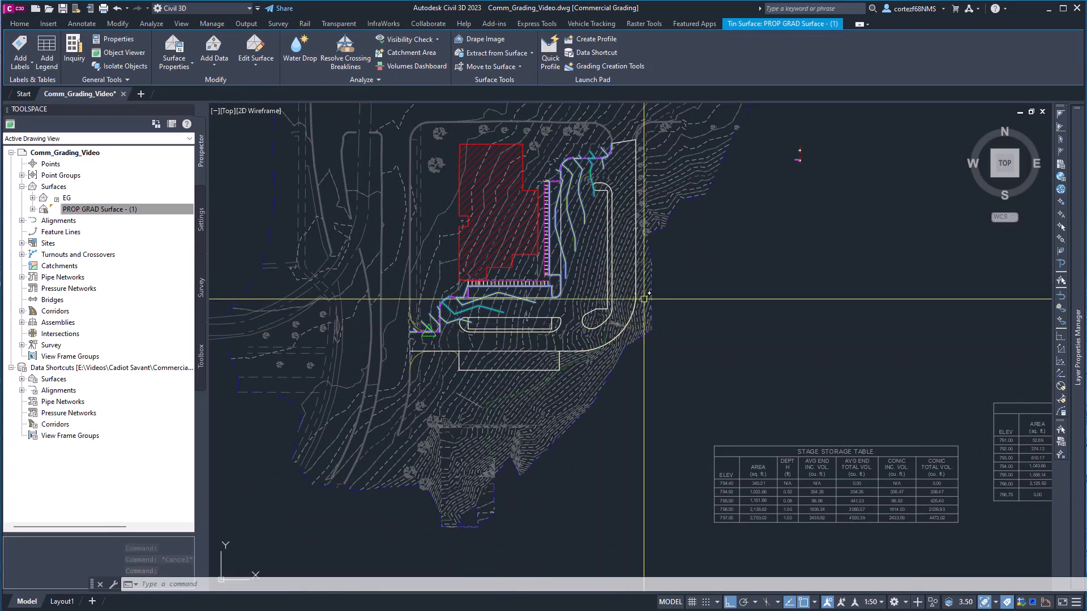
pyautogui.scroll(4, 523, 370)
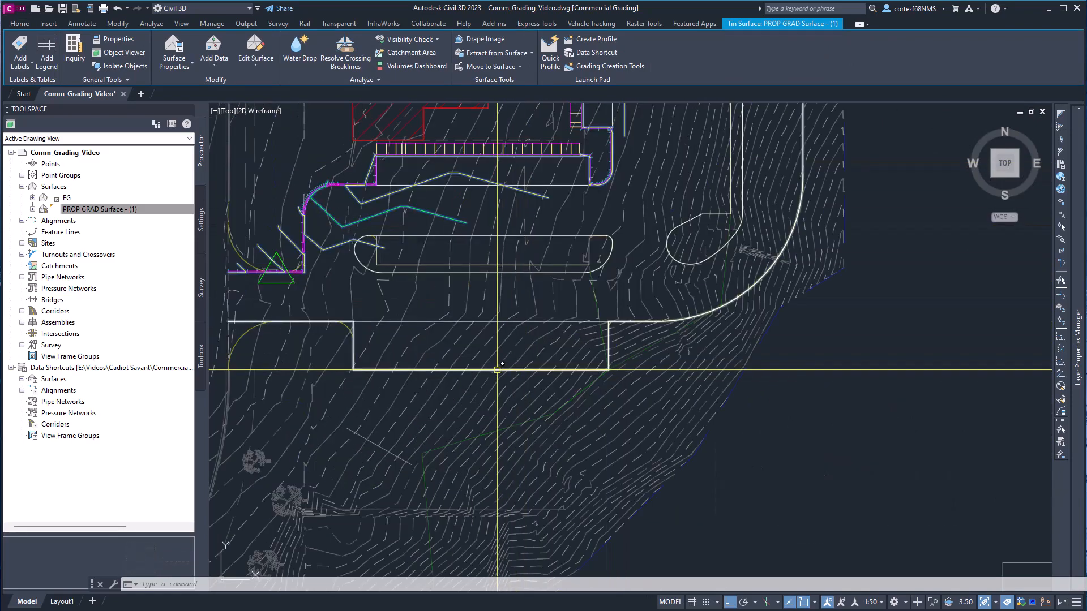
pyautogui.click(497, 370)
pyautogui.scroll(-4, 497, 396)
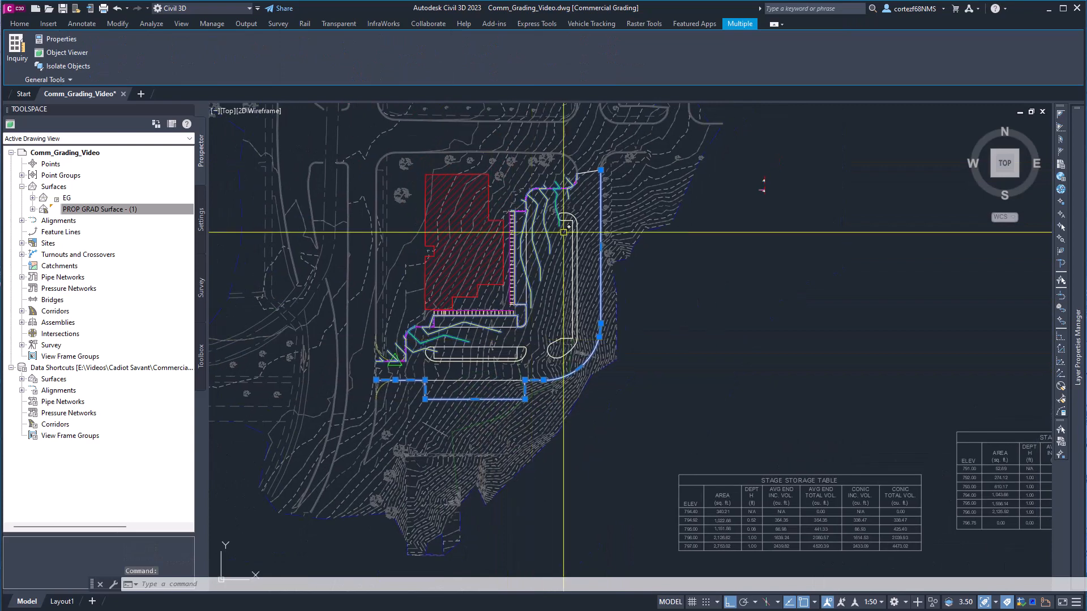
pyautogui.scroll(2, 566, 226)
pyautogui.scroll(-1, 600, 146)
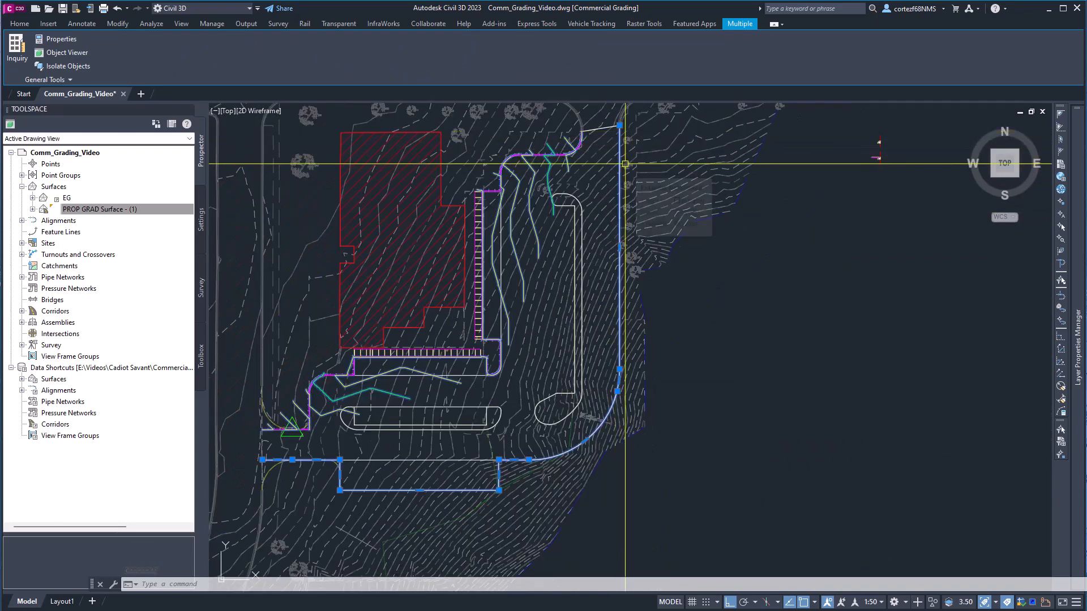
pyautogui.moveTo(619, 125)
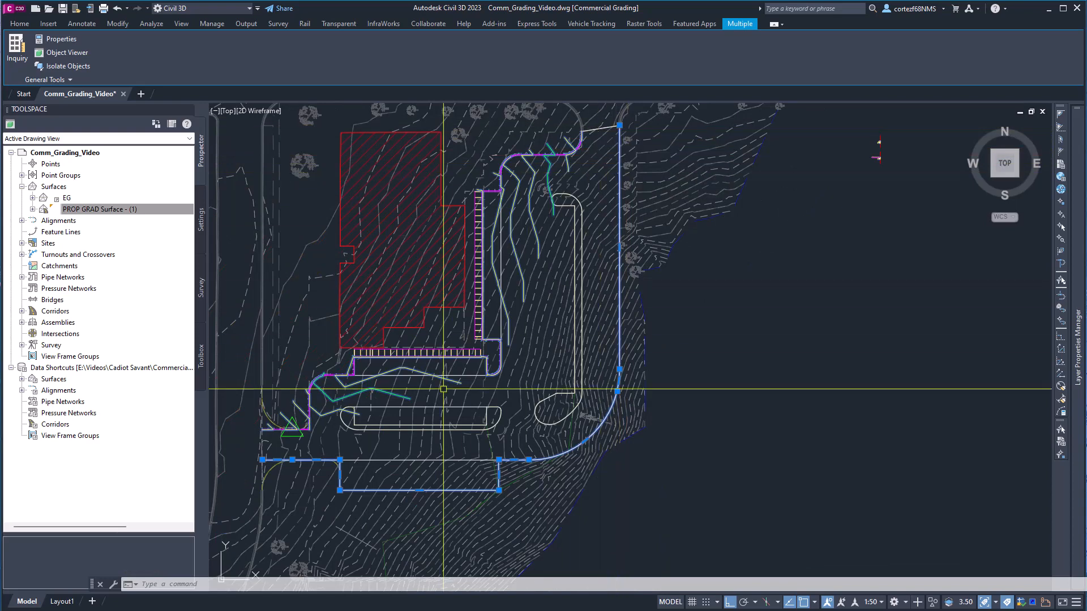
pyautogui.press('Escape')
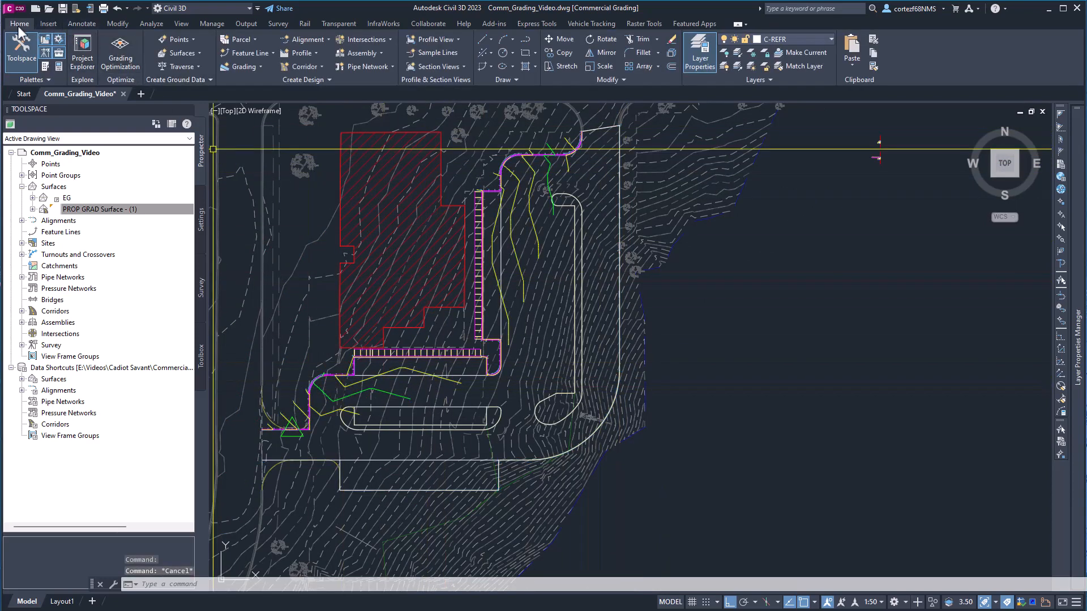
# Step: Convert the outer parking lot polyline to a feature line in Site 1 with the name template FLOWLINE <[Next Counter(CP)]>
pyautogui.click(249, 53)
pyautogui.click(277, 99)
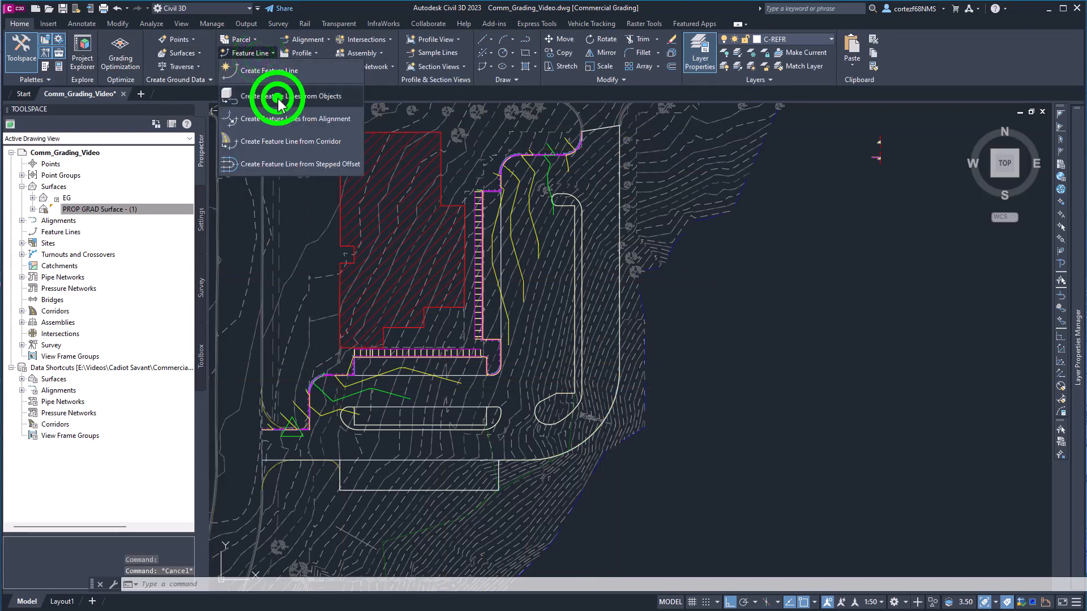
pyautogui.click(620, 321)
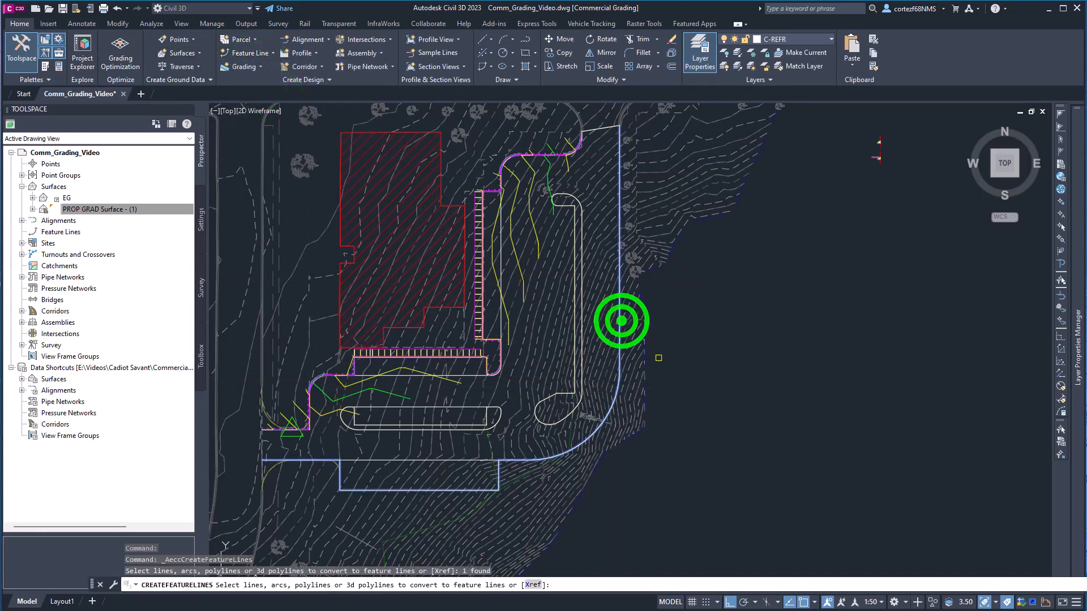
pyautogui.press('Return')
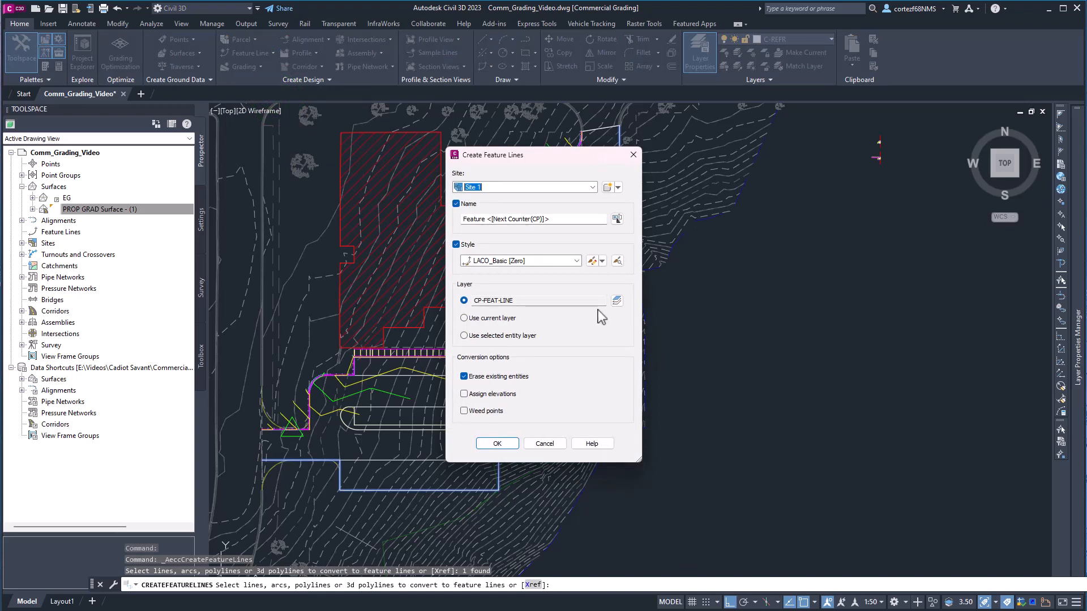
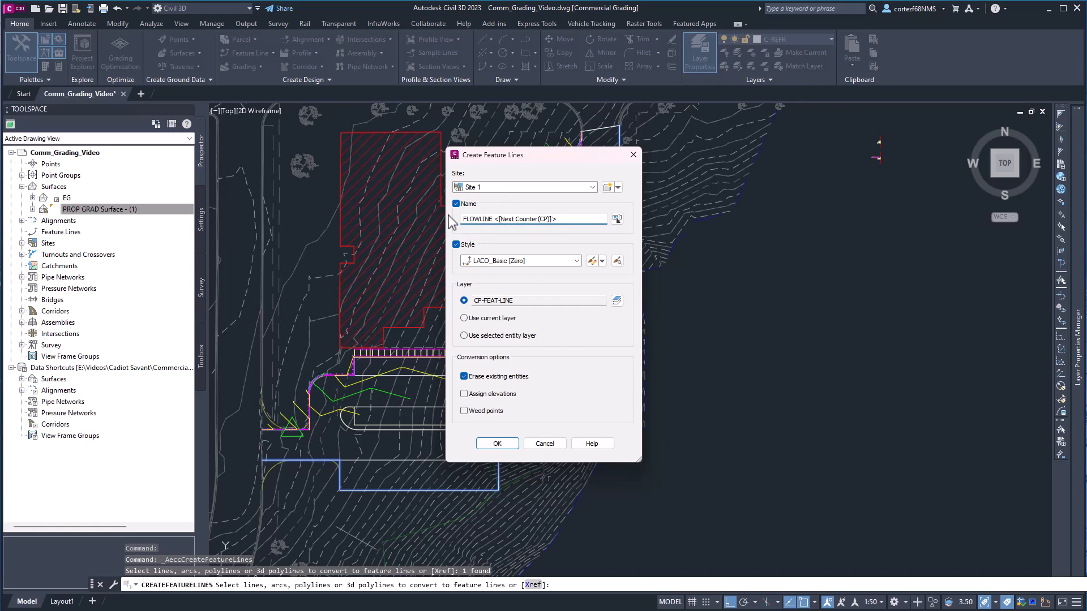
pyautogui.click(497, 445)
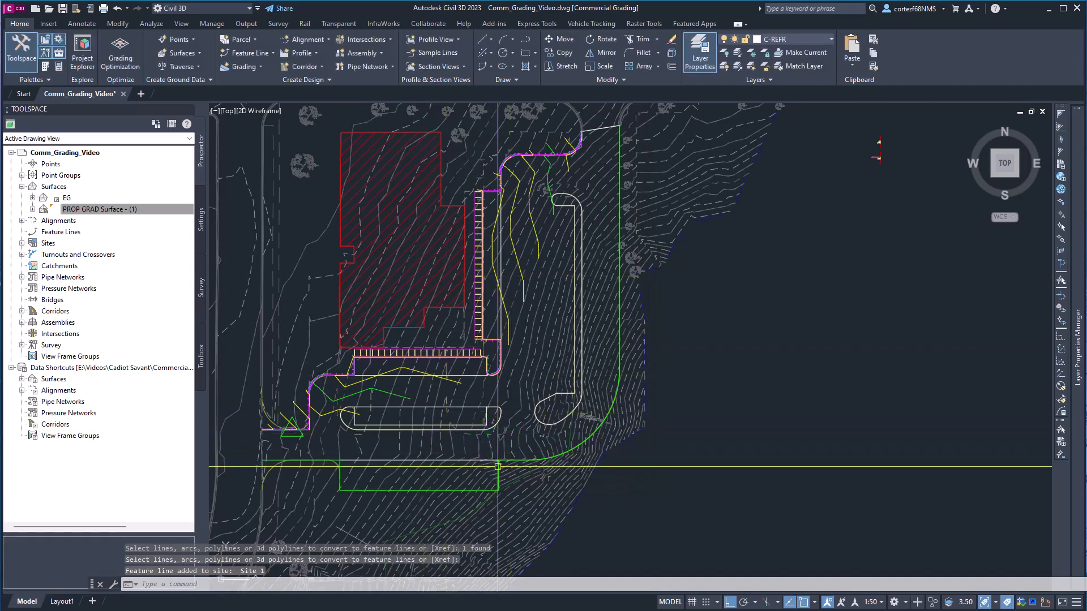
# Step: Set the elevations of the outer feature line's southwest and northeast endpoints from the EG surface with Quick Elevation Edit
pyautogui.click(497, 467)
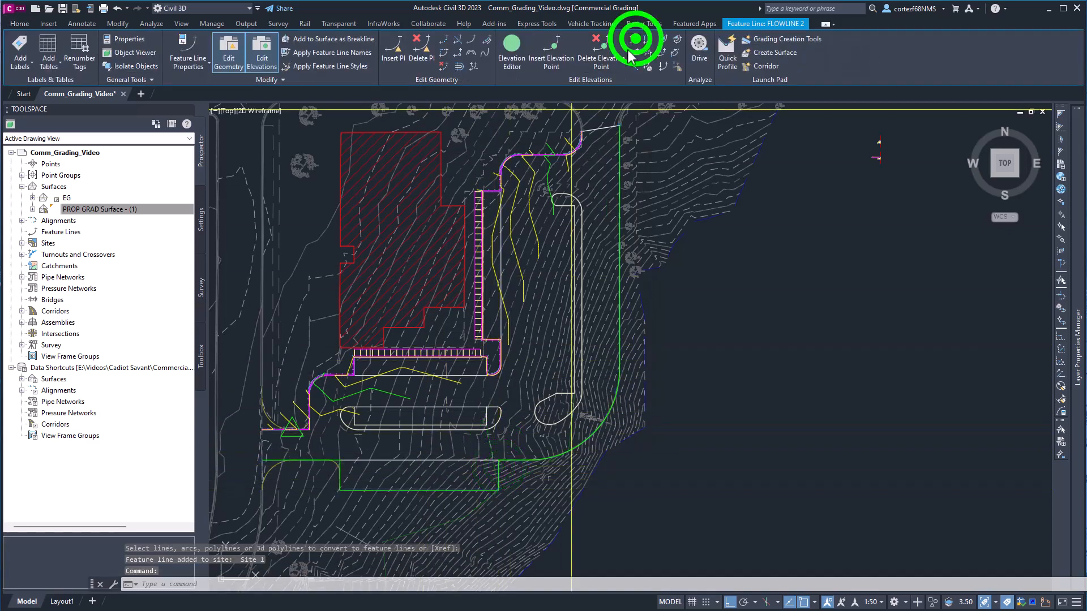
pyautogui.click(633, 40)
pyautogui.click(261, 461)
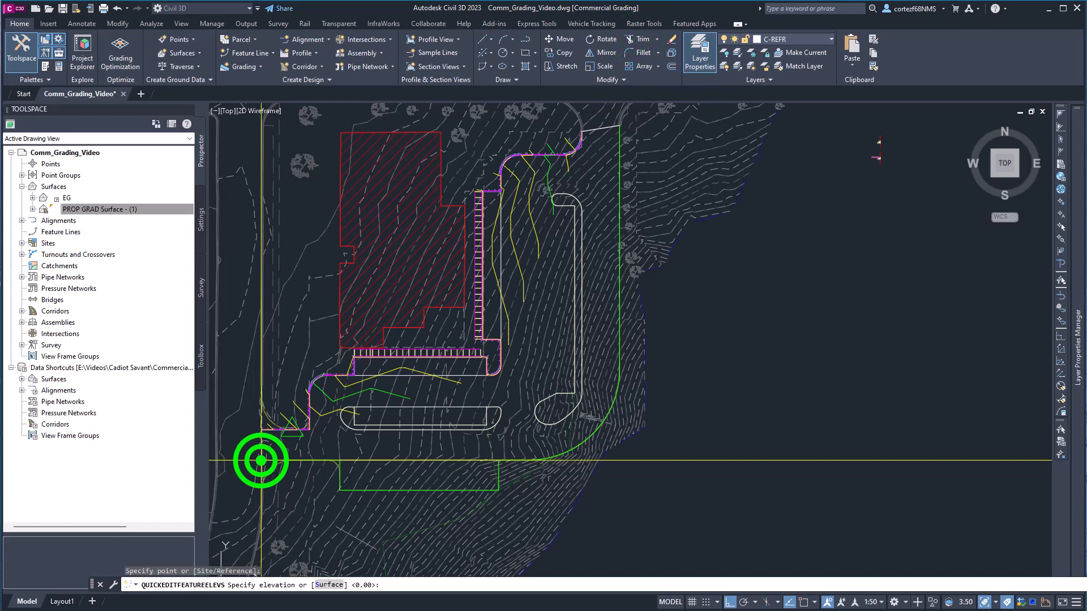
pyautogui.write('S')
pyautogui.press('Return')
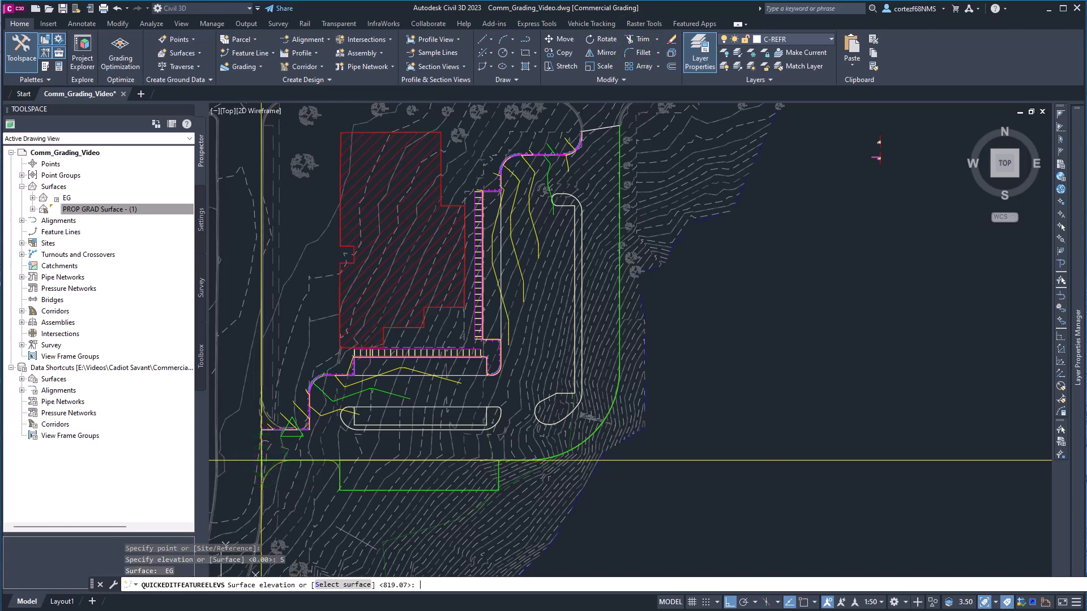
pyautogui.press('Return')
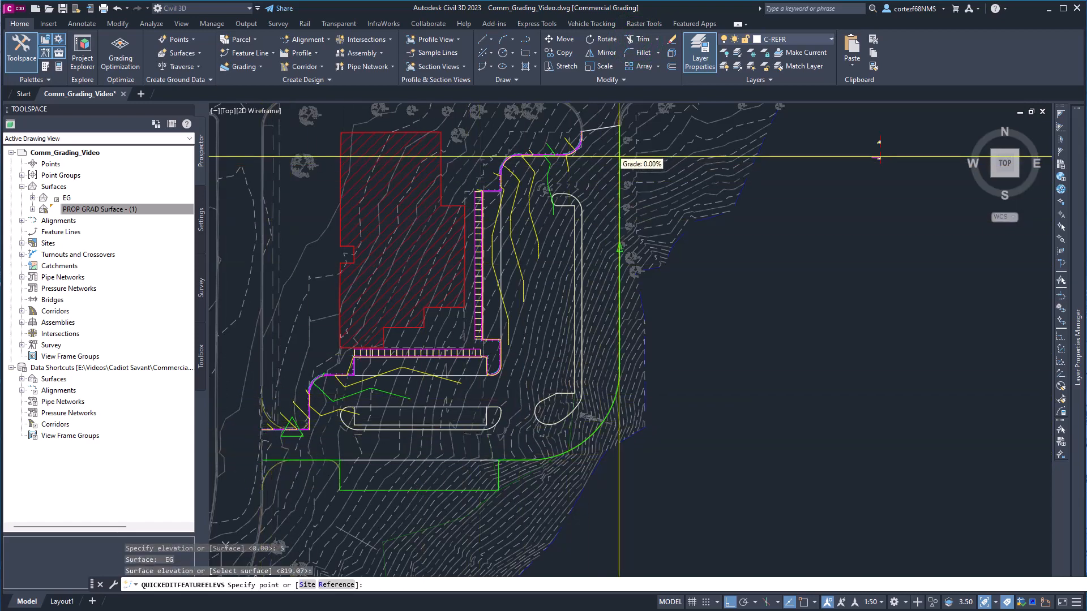
pyautogui.click(619, 138)
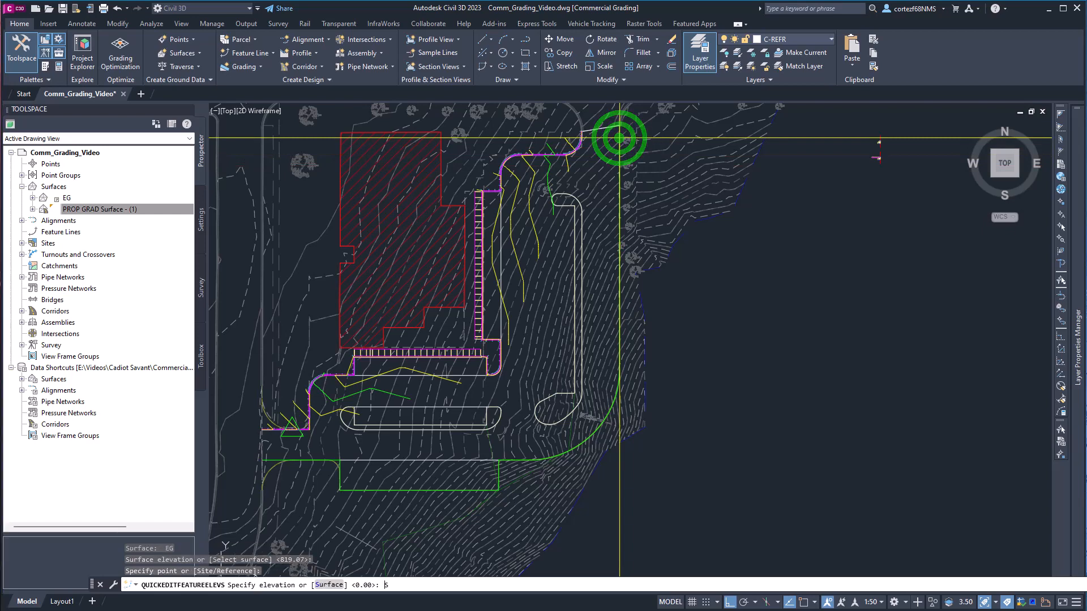
pyautogui.press('Return')
pyautogui.press('Return')
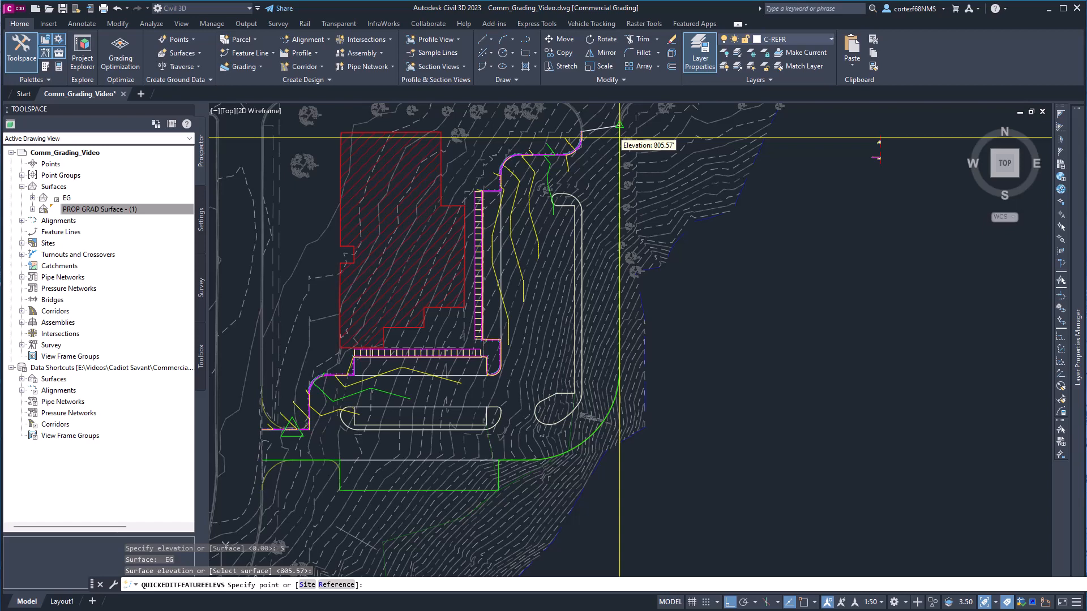
pyautogui.press('Return')
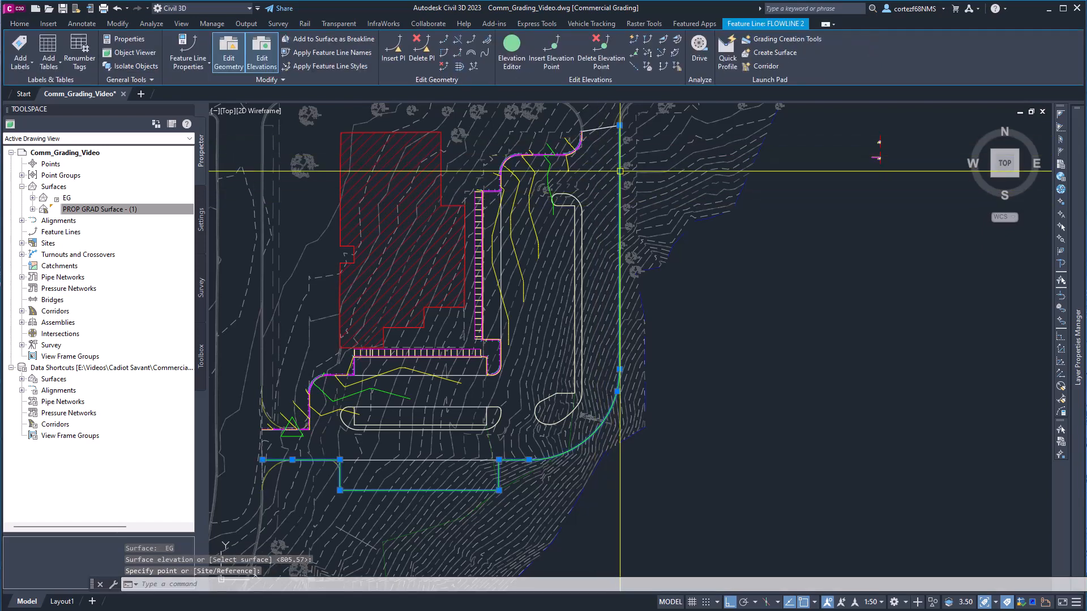
# Step: Reverse the outer feature line's direction in the Elevation Editor so stationing starts at its northeast end
pyautogui.click(512, 45)
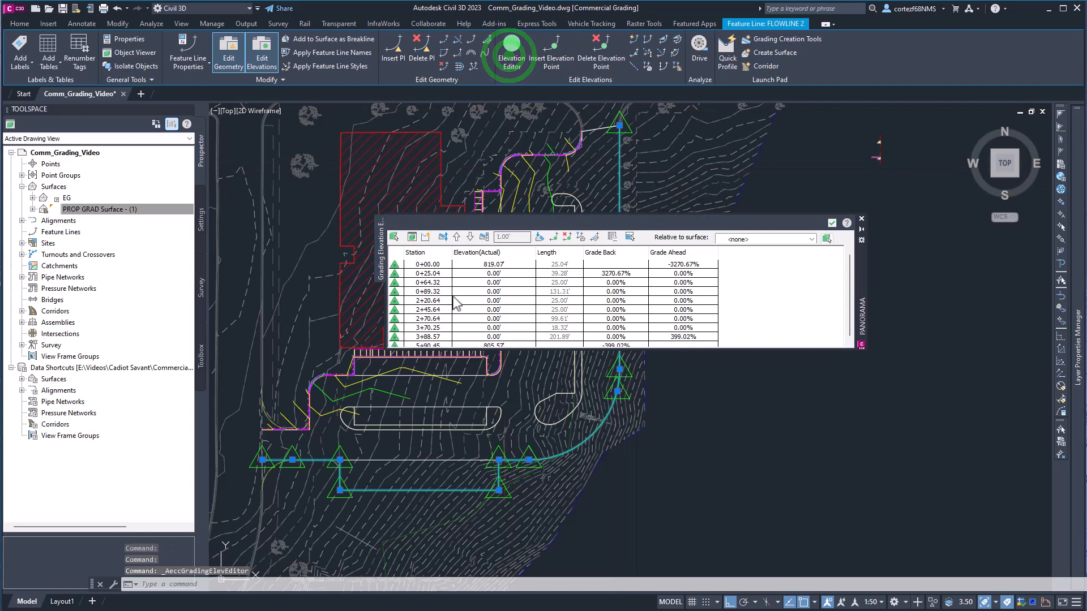
pyautogui.click(424, 264)
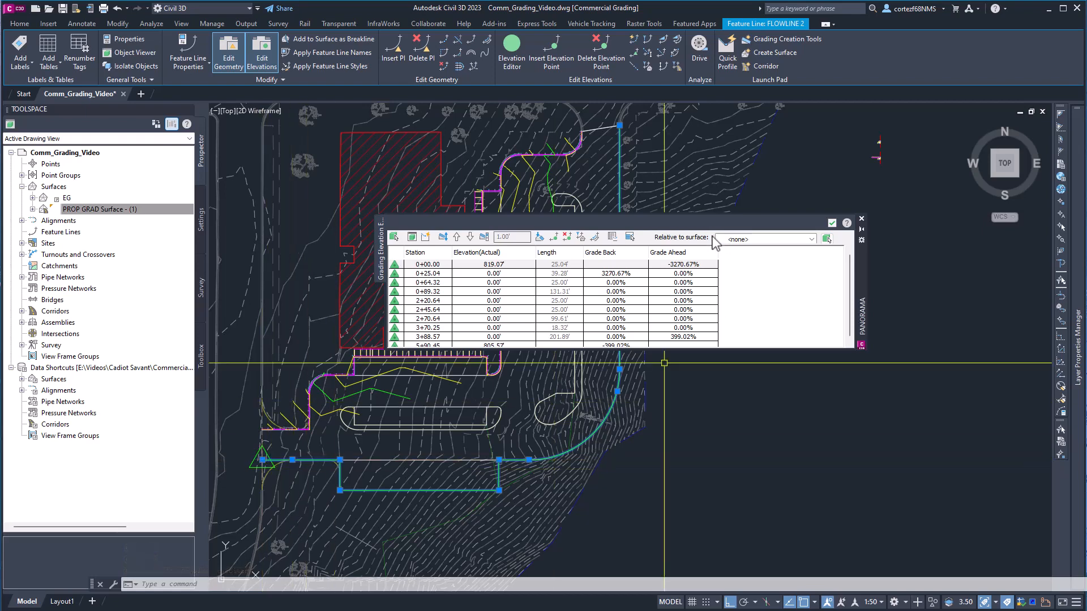
pyautogui.click(593, 237)
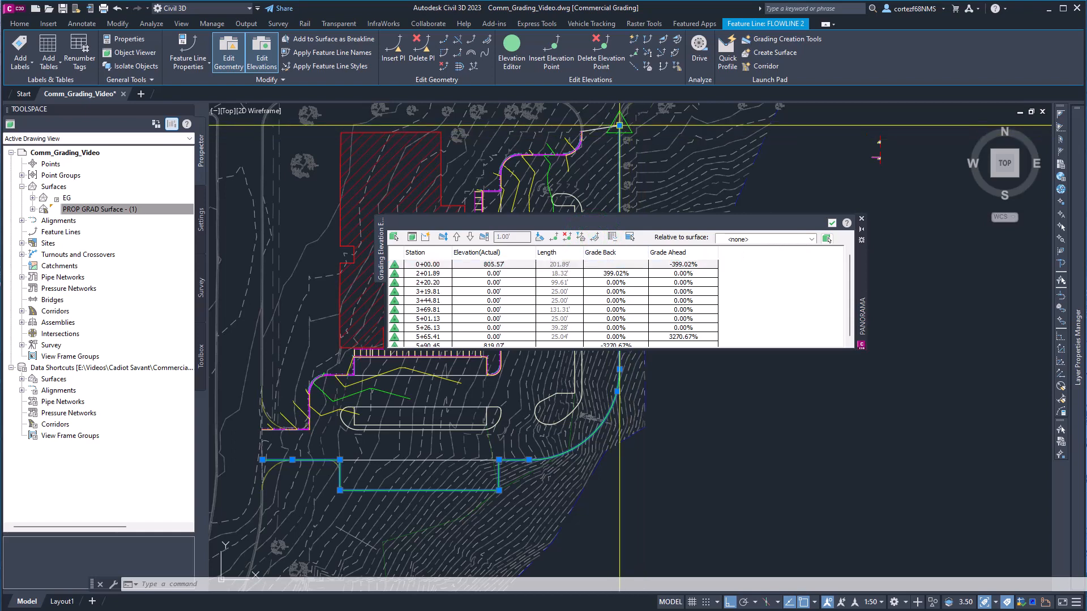
pyautogui.click(832, 224)
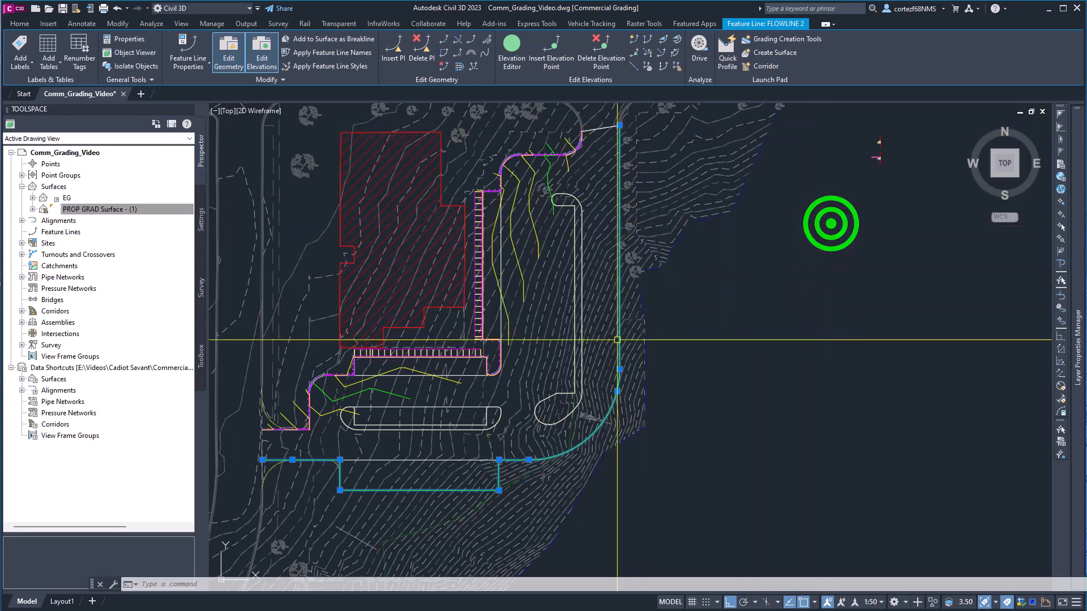
pyautogui.press('Escape')
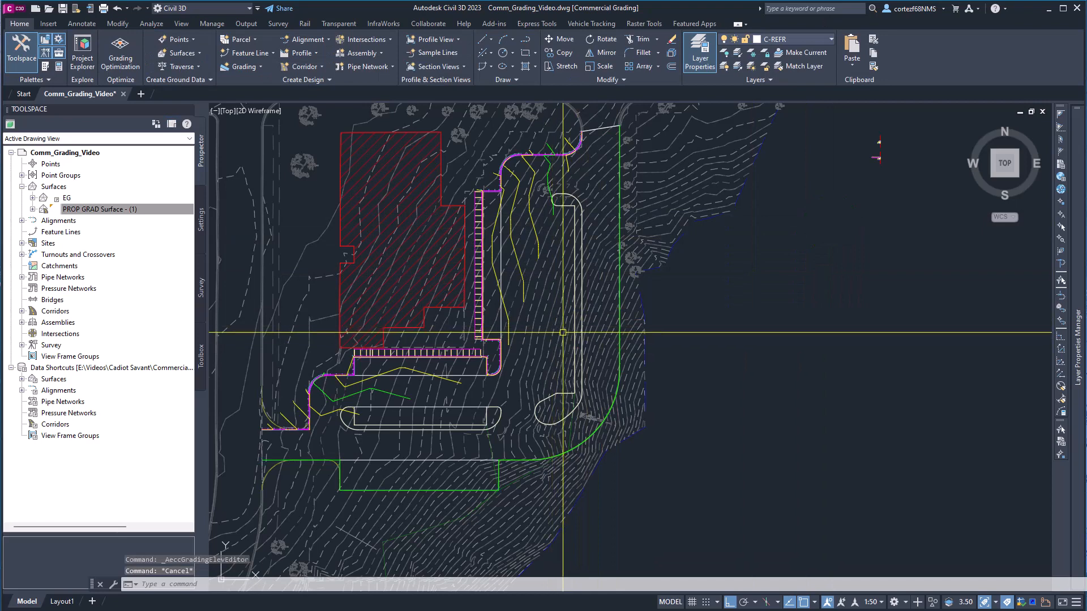
# Step: Set a -1% grade on the outer feature line from its northeast endpoint, keeping elevation 805.57, to the start of the southeast curve
pyautogui.click(618, 275)
pyautogui.click(663, 37)
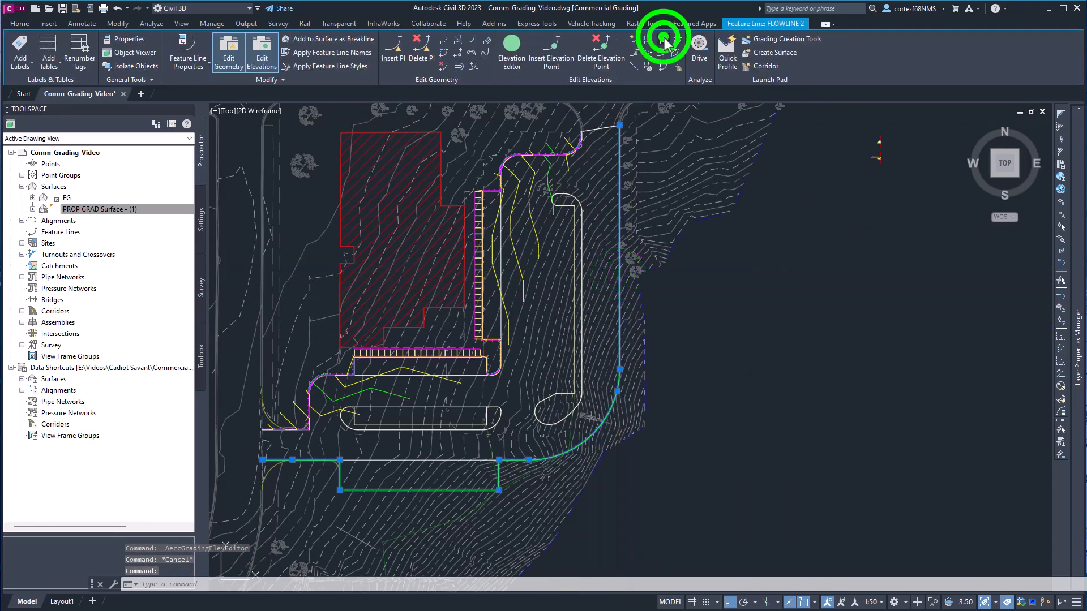
pyautogui.click(615, 137)
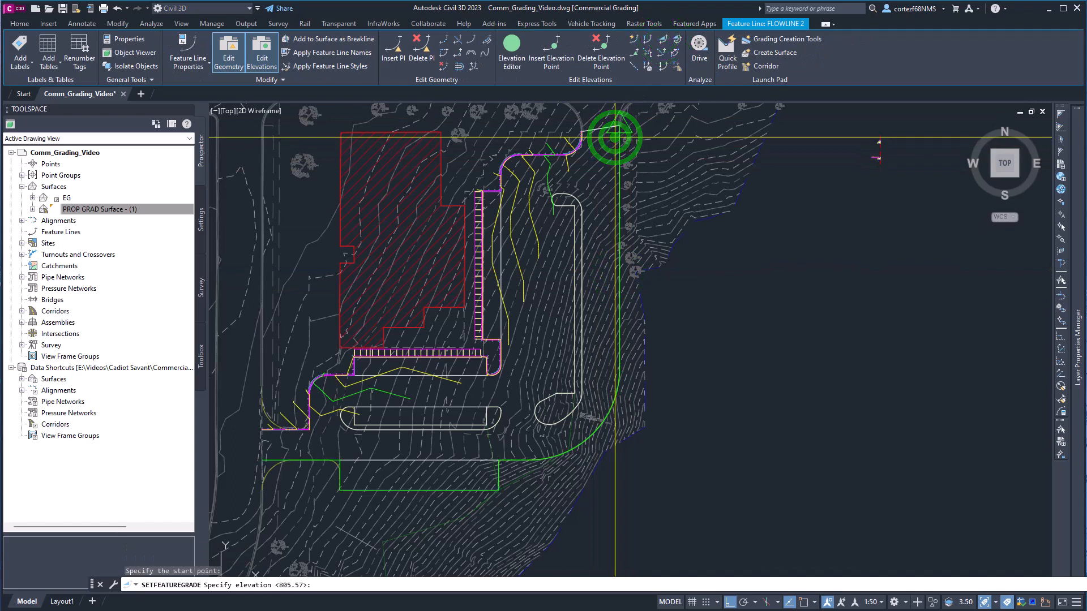
pyautogui.press('Return')
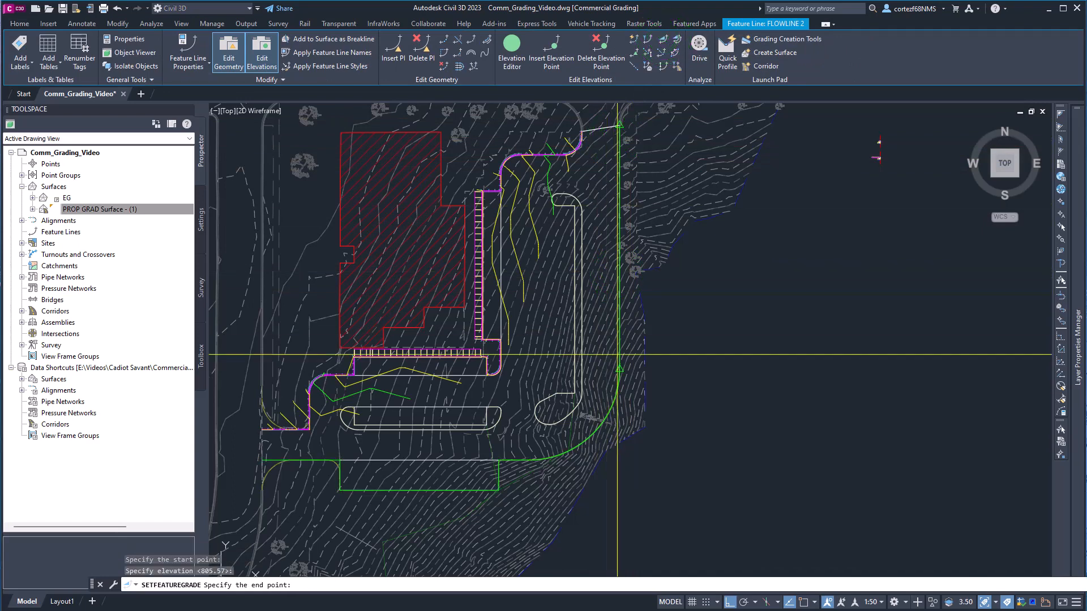
pyautogui.click(611, 397)
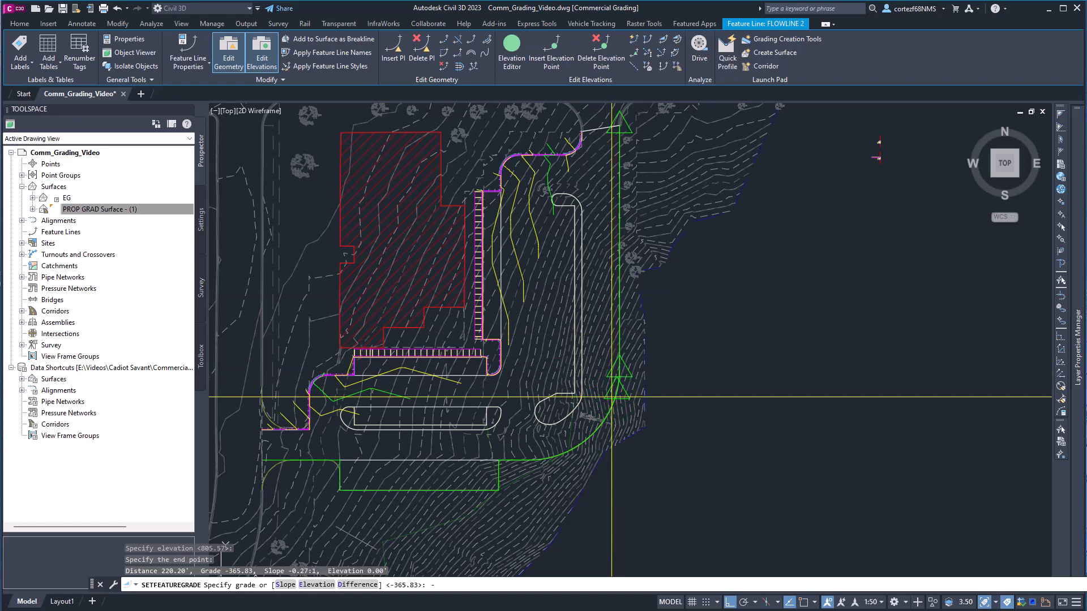
pyautogui.press('Return')
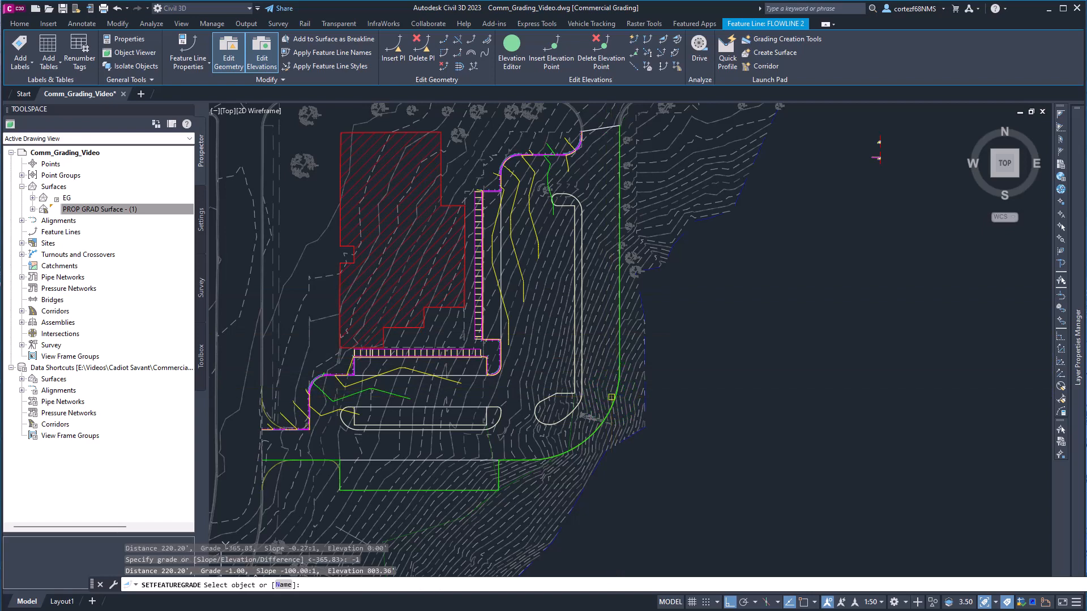
pyautogui.press('Return')
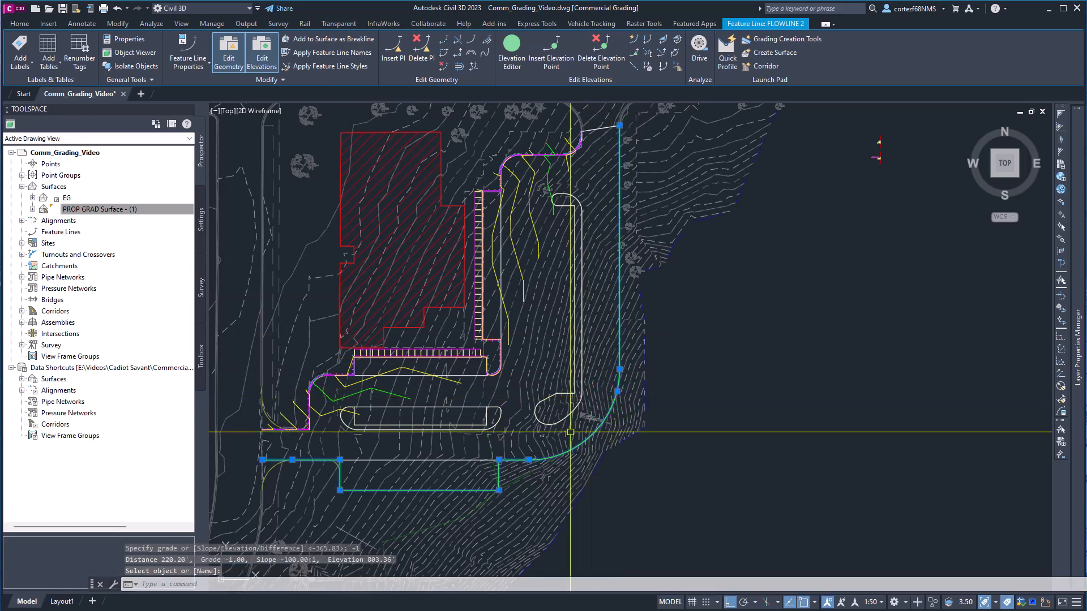
# Step: Apply a uniform 4.24% grade to the outer feature line from the start of the southeast curve to its southwest endpoint
pyautogui.click(661, 37)
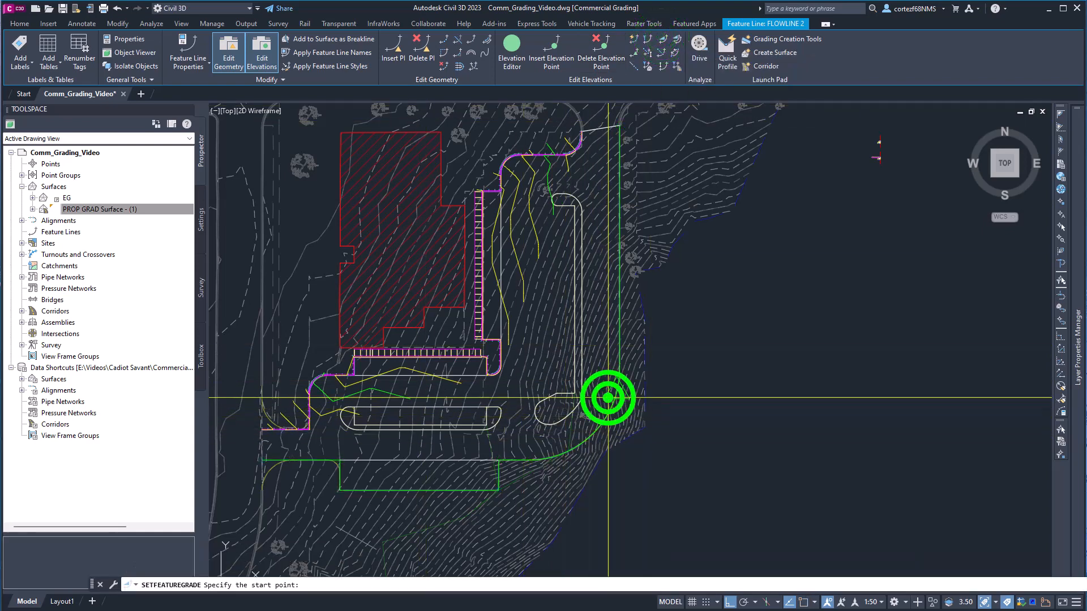
pyautogui.press('Return')
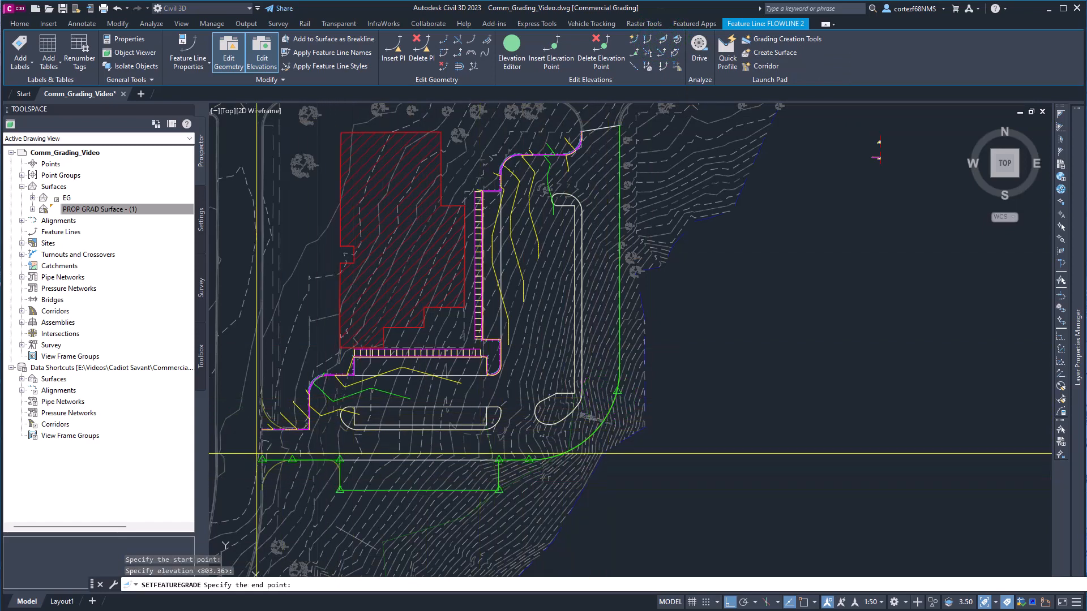
pyautogui.click(263, 453)
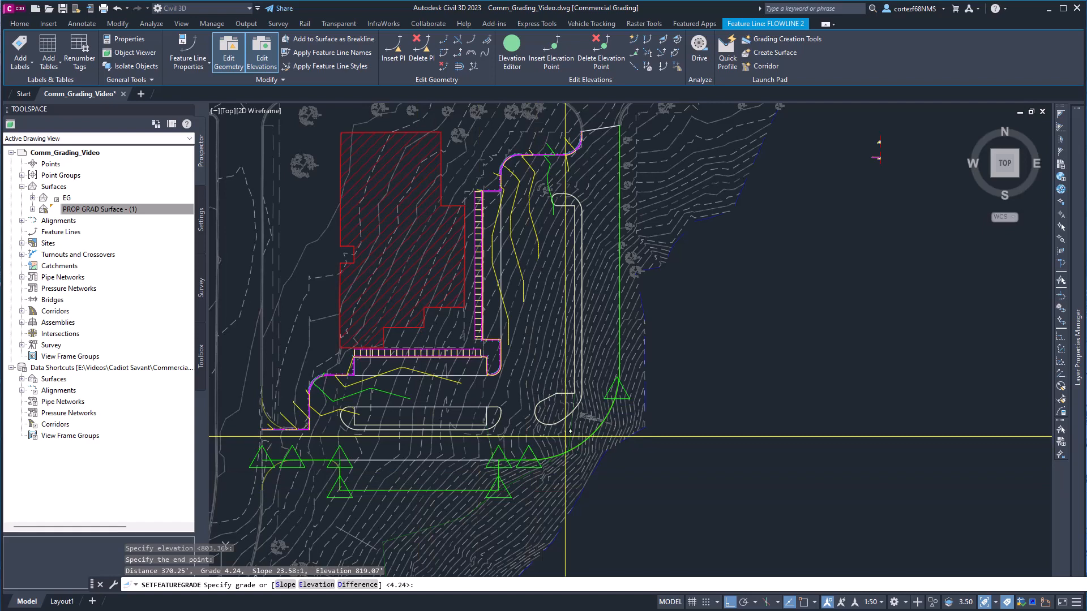
pyautogui.press('Return')
pyautogui.press('Return')
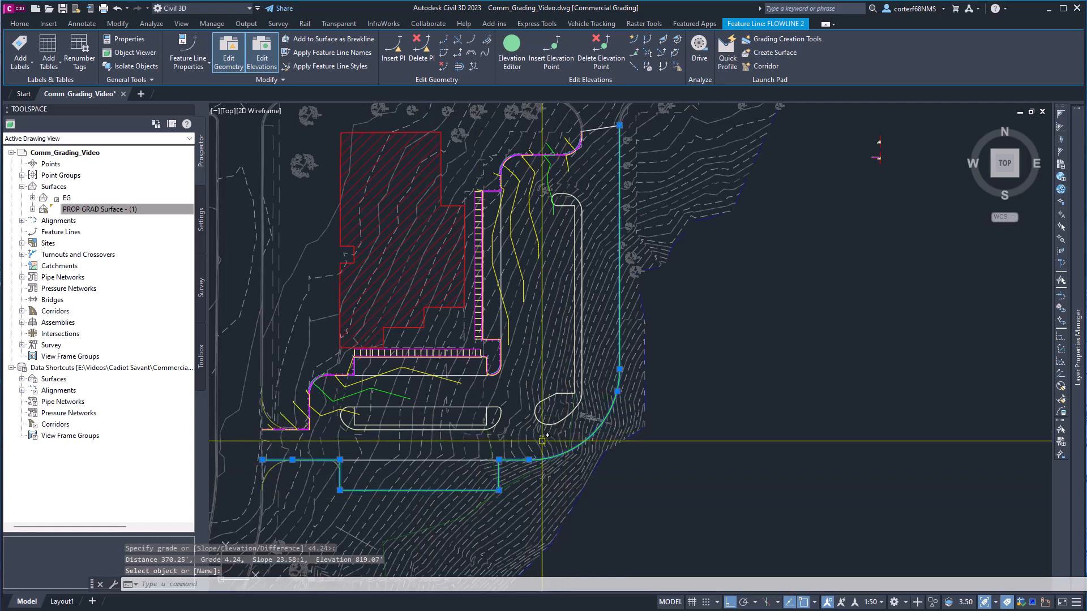
pyautogui.moveTo(542, 441); pyautogui.dragTo(570, 457, button='middle')
pyautogui.press('Escape')
pyautogui.press('Escape')
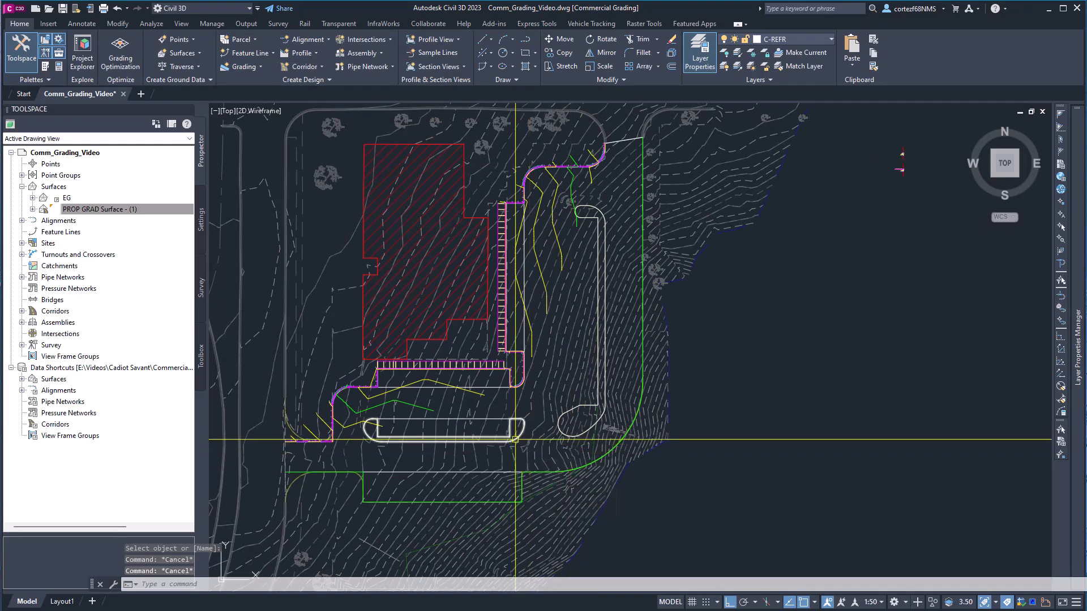
# Step: Set the drawing's annotation scale to 1:10
pyautogui.click(884, 602)
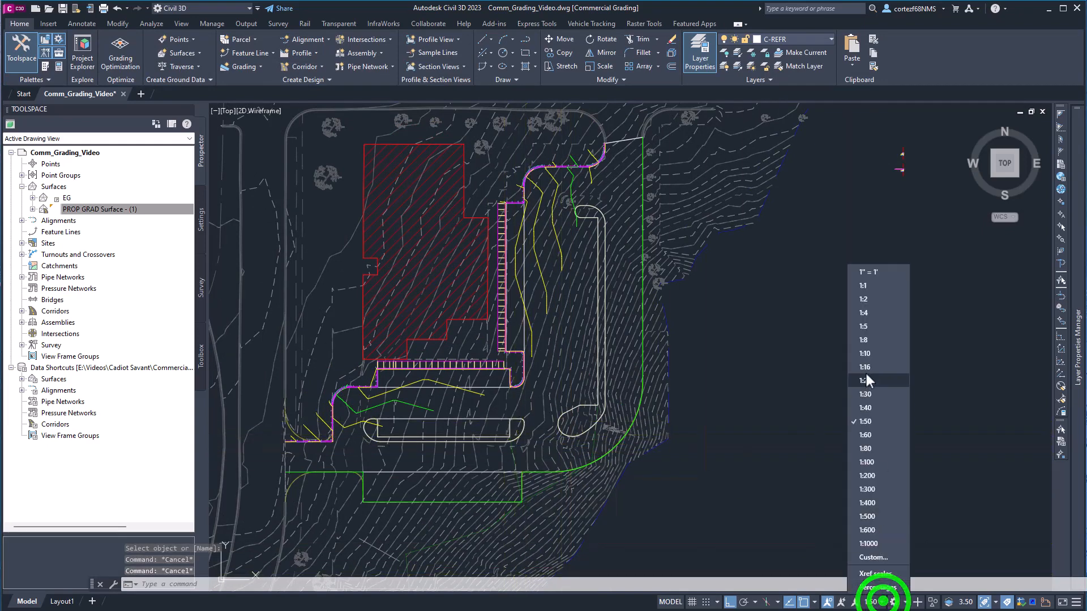
pyautogui.click(867, 353)
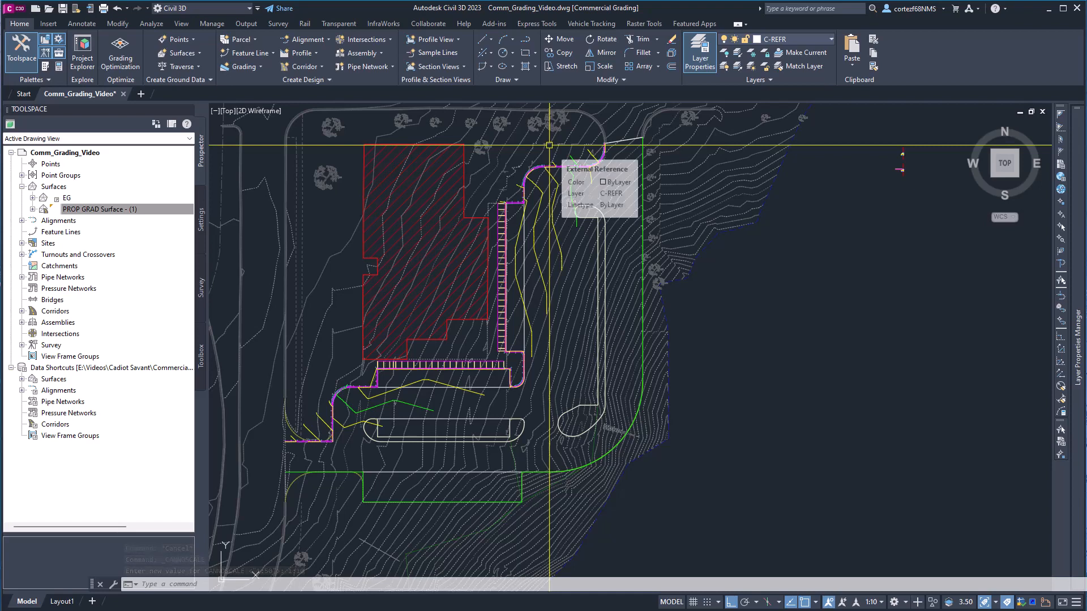
pyautogui.moveTo(453, 263)
pyautogui.mouseDown(button='middle')
pyautogui.moveTo(478, 234)
pyautogui.moveTo(467, 291)
pyautogui.mouseUp(button='middle')
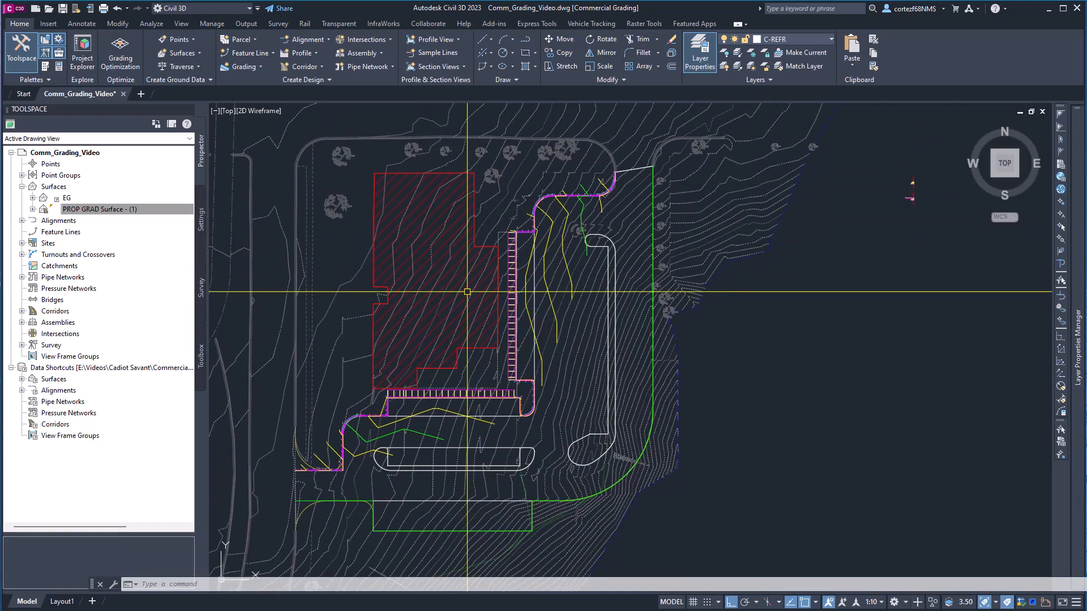
pyautogui.moveTo(464, 307)
pyautogui.mouseDown(button='middle')
pyautogui.moveTo(475, 315)
pyautogui.moveTo(479, 282)
pyautogui.mouseUp(button='middle')
pyautogui.scroll(2, 344, 462)
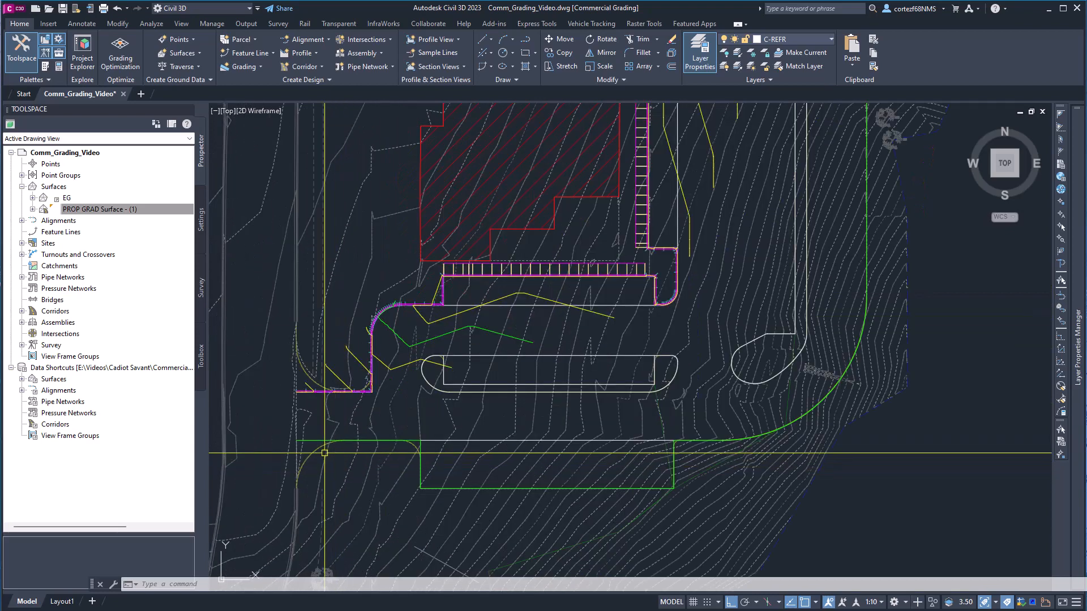
# Step: Configure Add Labels for Line and Curve single-segment labels with the LACO_Grade_Check [BCK] line label style
pyautogui.click(76, 24)
pyautogui.click(20, 48)
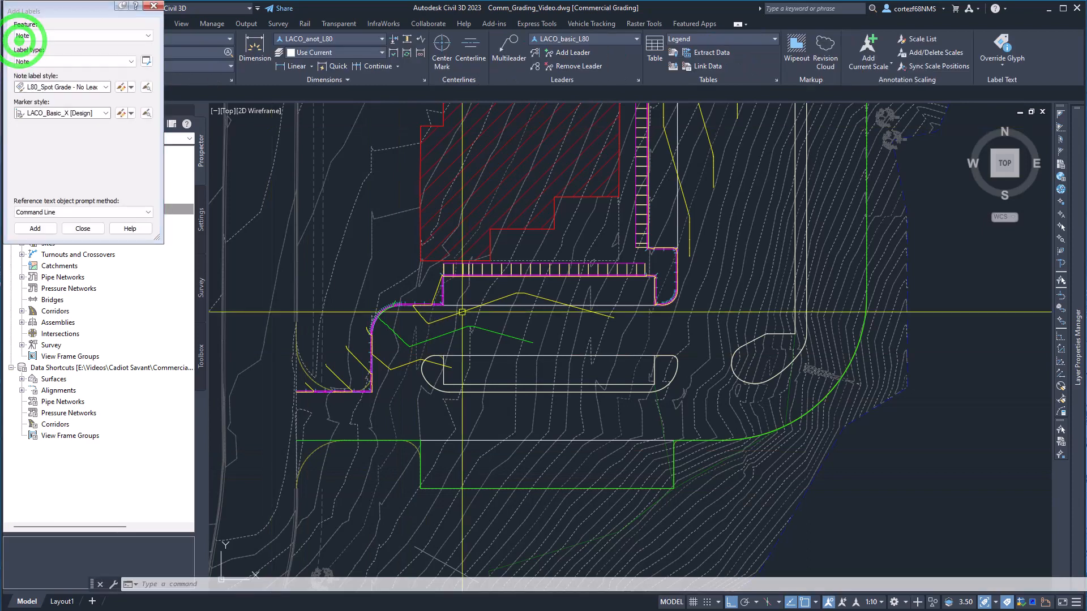
pyautogui.click(52, 36)
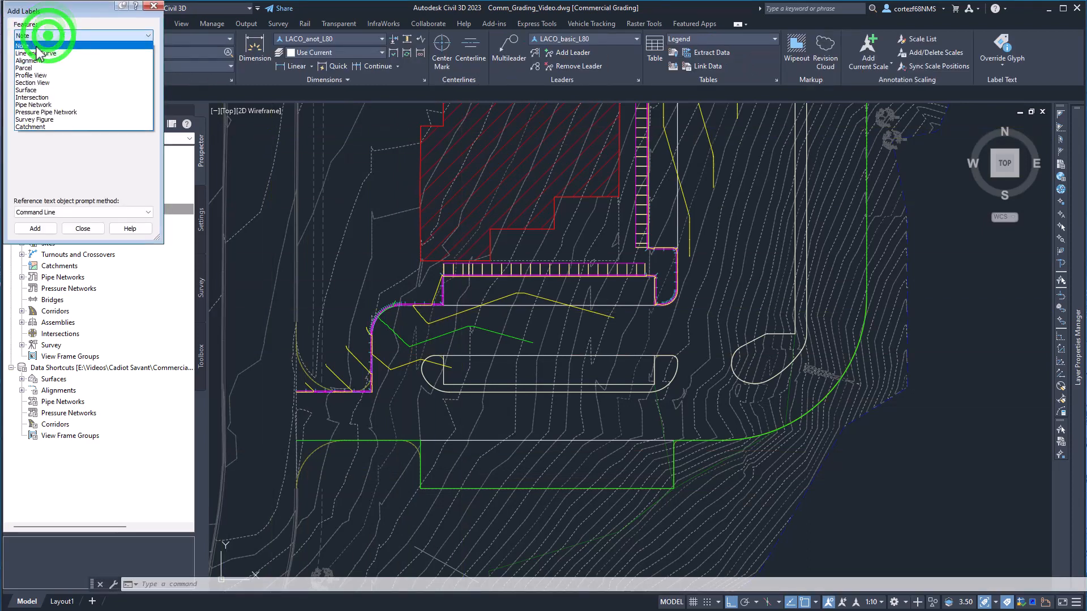
pyautogui.click(37, 56)
pyautogui.click(57, 86)
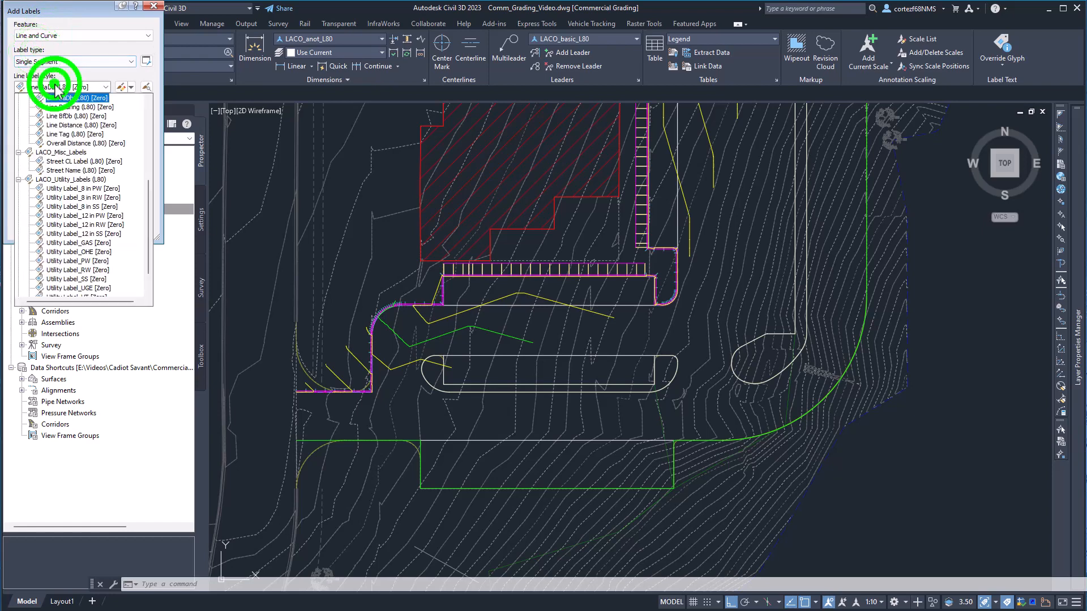
pyautogui.click(84, 161)
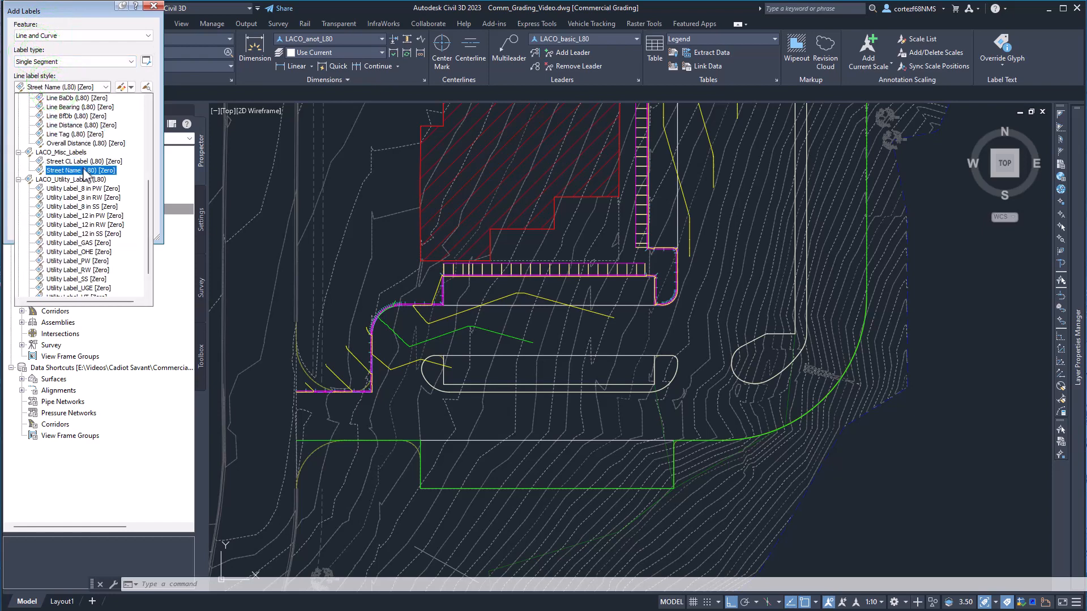
pyautogui.scroll(3, 84, 168)
pyautogui.scroll(2, 59, 123)
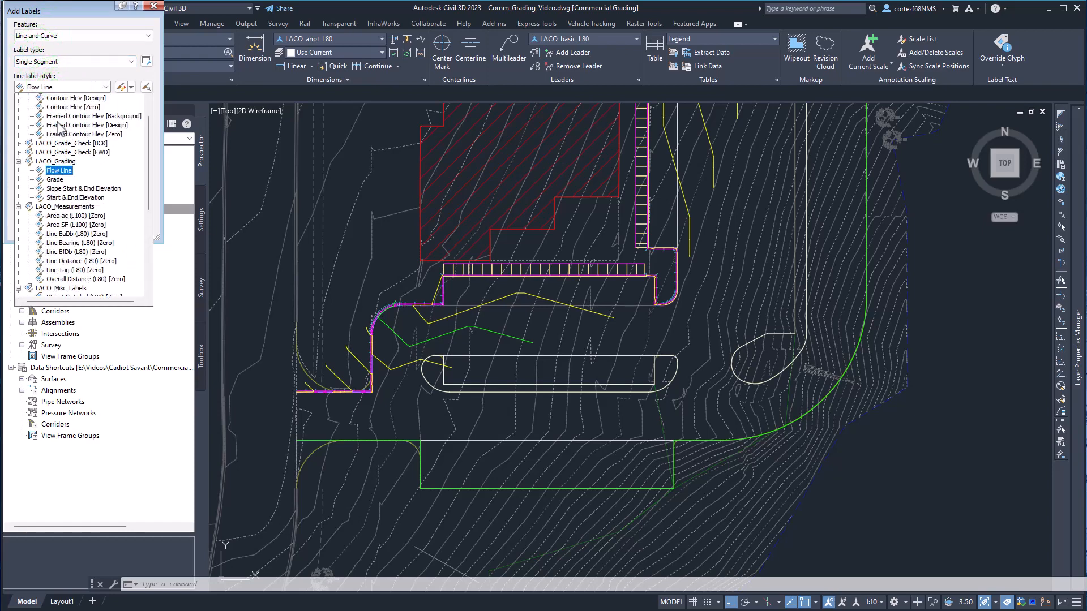
pyautogui.click(62, 144)
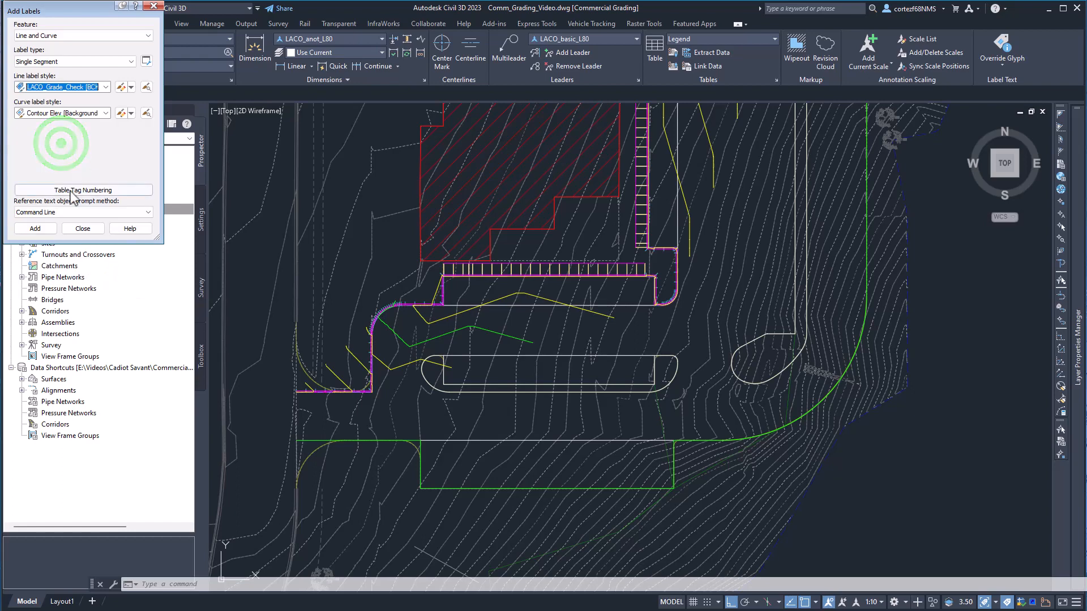
# Step: Label the outer feature line's southern straight segments, including the three sides of the projecting bay and the short segment east of it
pyautogui.click(35, 228)
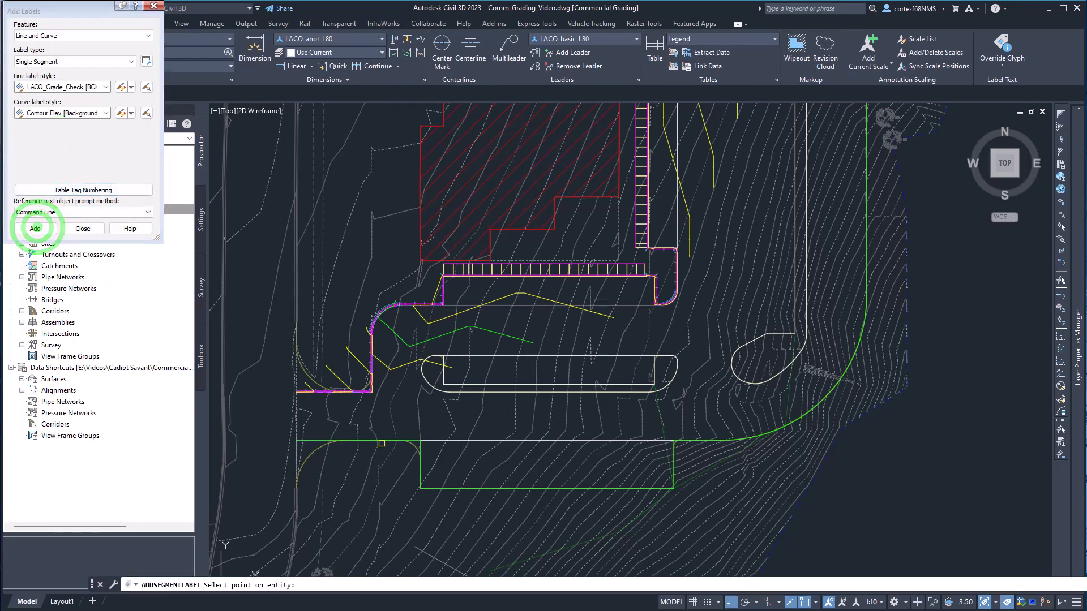
pyautogui.click(367, 443)
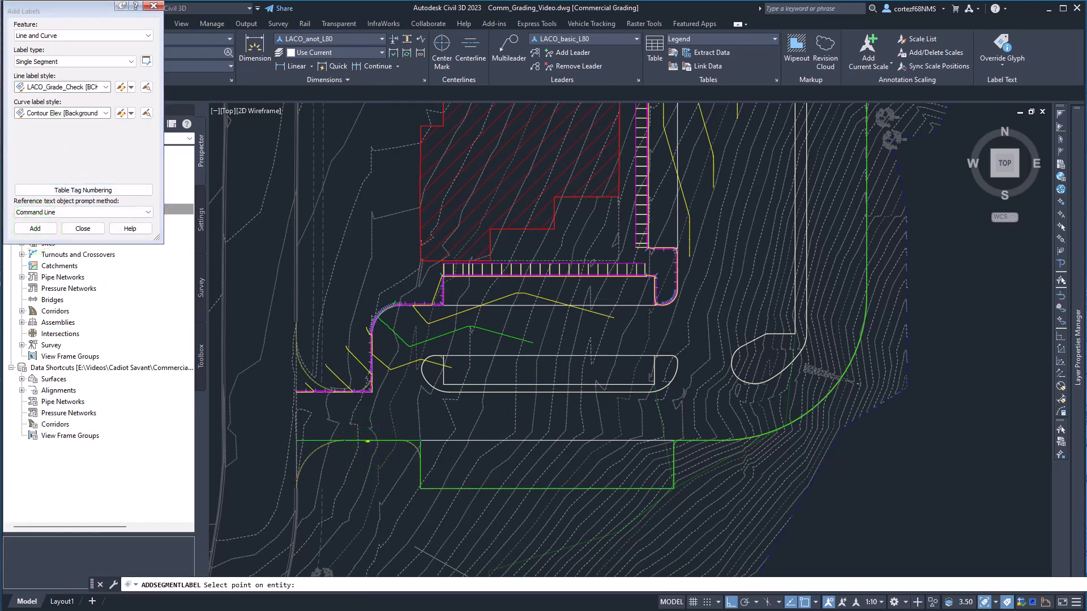
pyautogui.scroll(8, 367, 441)
pyautogui.scroll(-6, 348, 445)
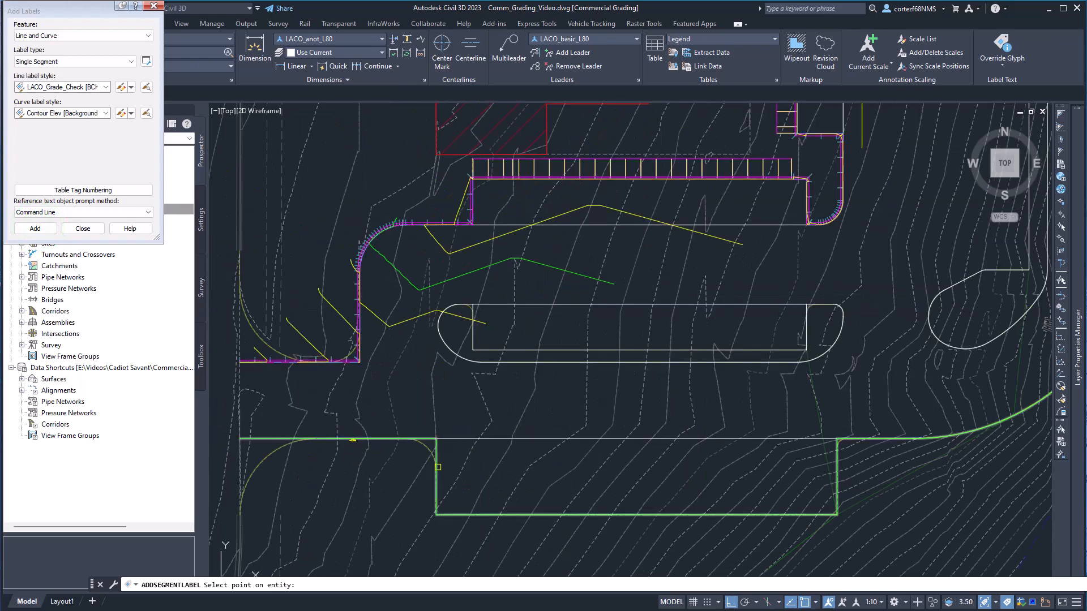
pyautogui.click(437, 468)
pyautogui.click(606, 517)
pyautogui.click(836, 477)
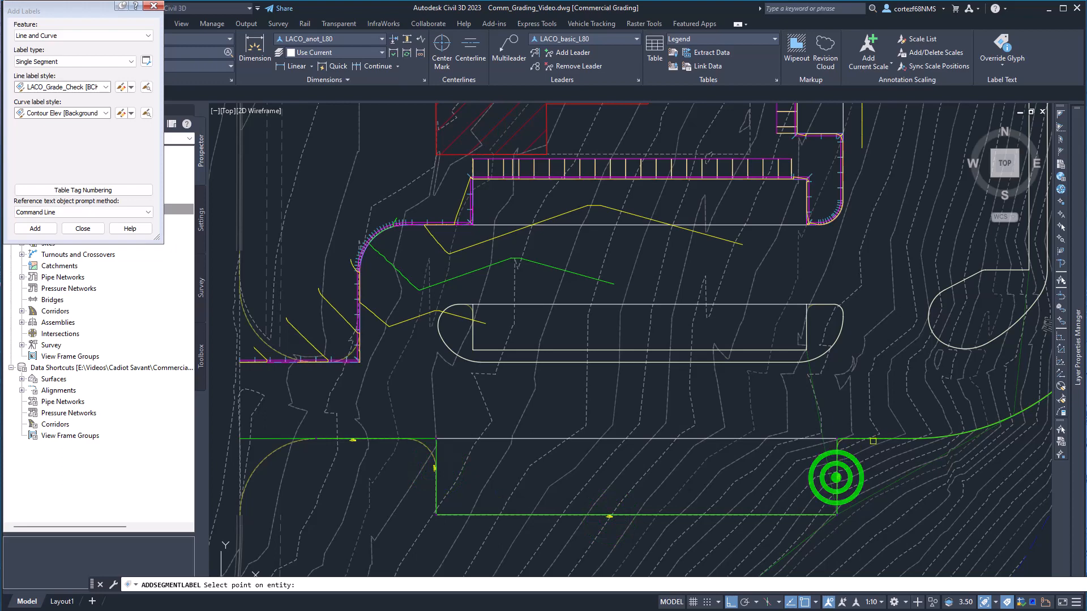
pyautogui.click(870, 437)
# Step: Label the feature line's southeast curve and its long eastern straight segment, and end label placement
pyautogui.moveTo(871, 437); pyautogui.dragTo(626, 435, button='middle')
pyautogui.click(754, 420)
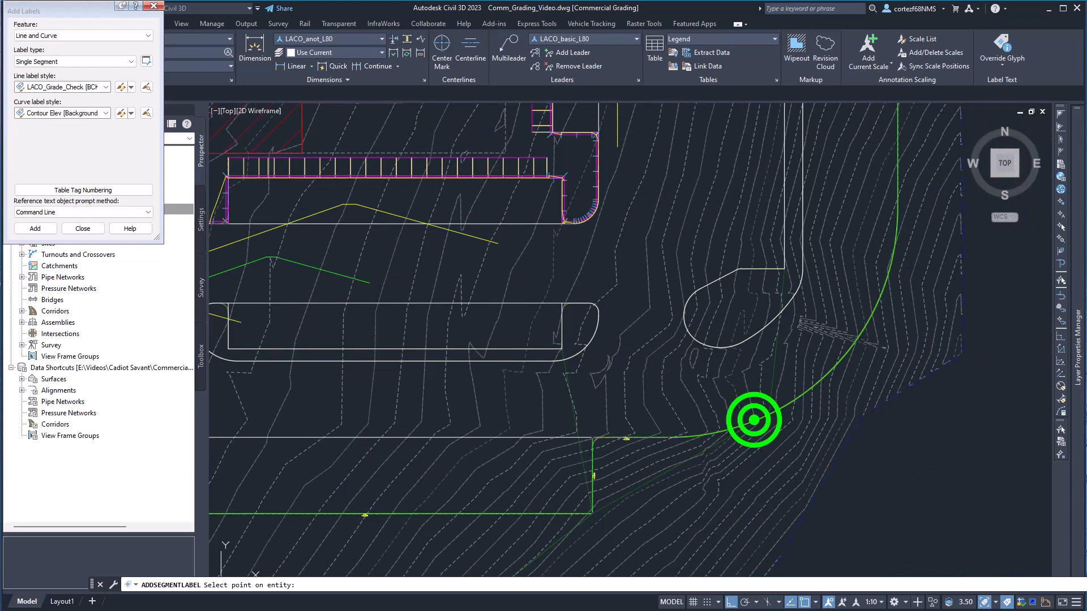
pyautogui.moveTo(841, 341); pyautogui.dragTo(755, 450, button='middle')
pyautogui.moveTo(816, 281); pyautogui.dragTo(785, 381, button='middle')
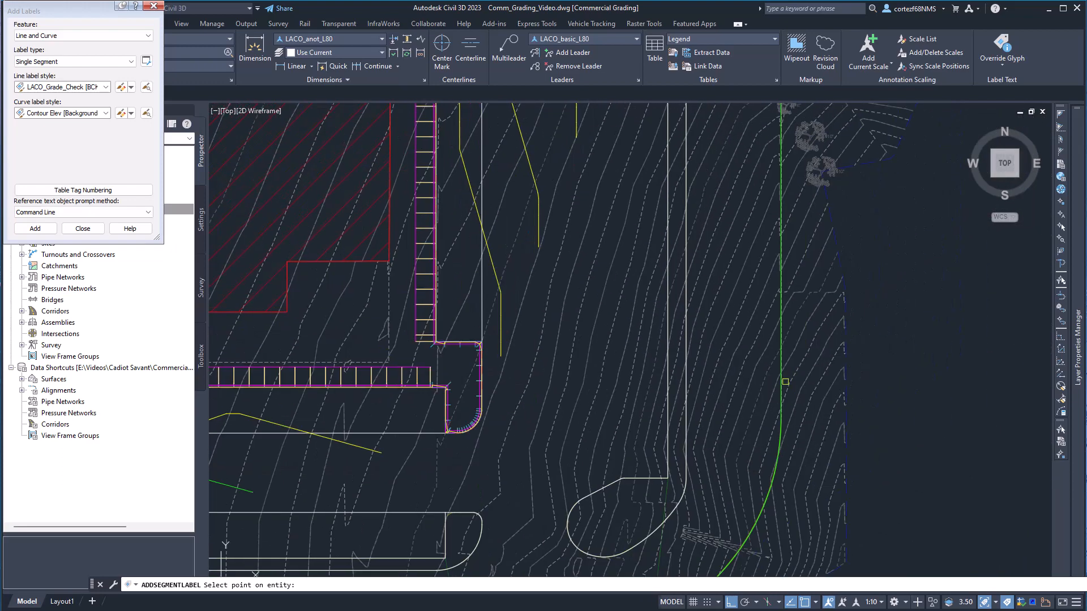
pyautogui.click(781, 306)
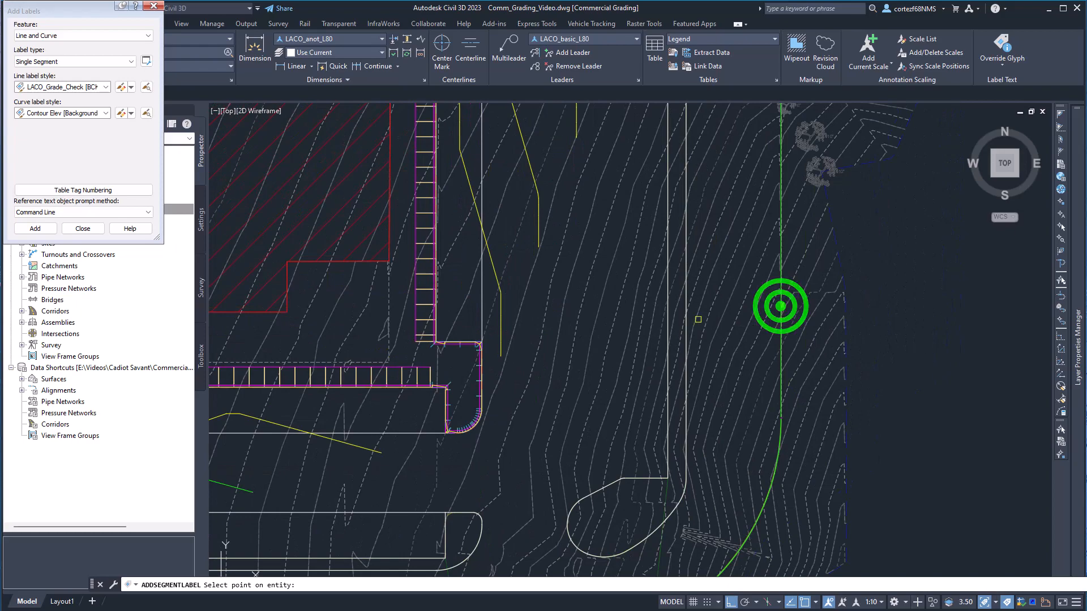
pyautogui.moveTo(560, 515); pyautogui.dragTo(639, 451, button='middle')
pyautogui.rightClick(695, 439)
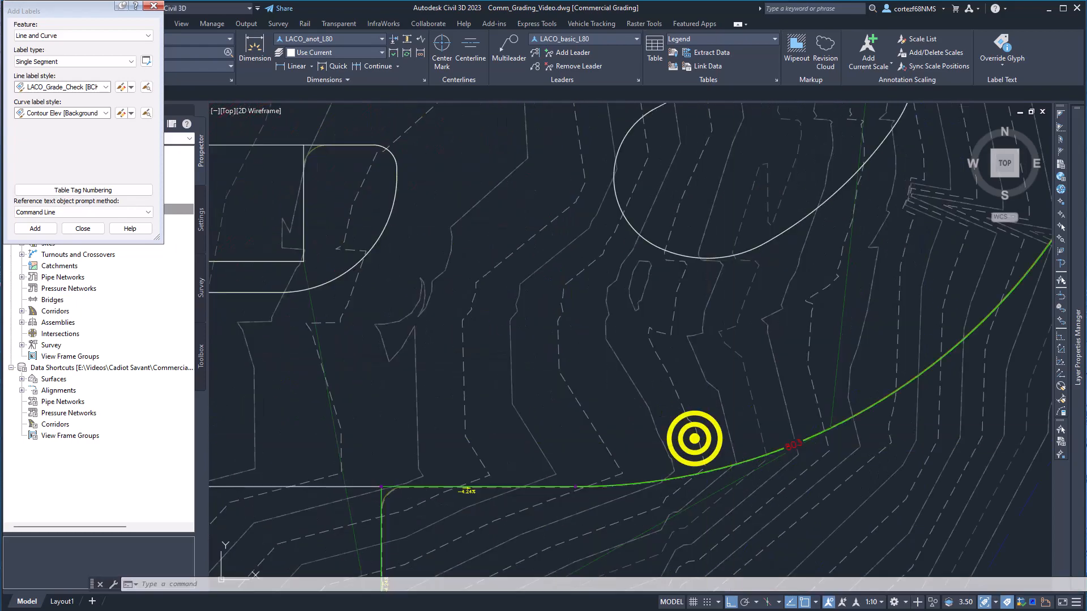
# Step: Change the southeast curve's contour elevation label to a grade check label style
pyautogui.moveTo(695, 438); pyautogui.dragTo(619, 417, button='middle')
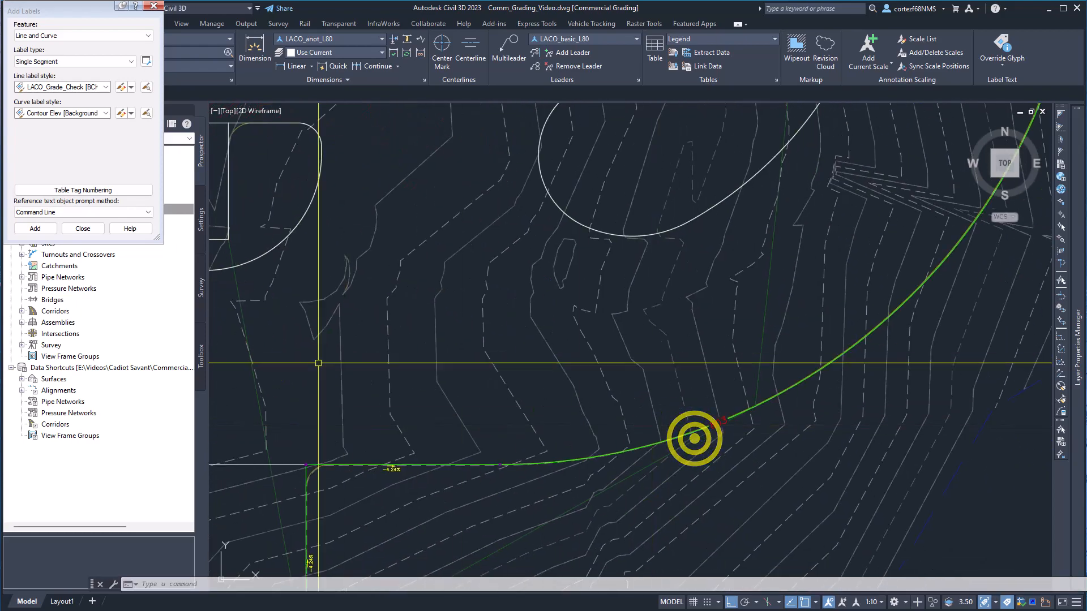
pyautogui.click(718, 423)
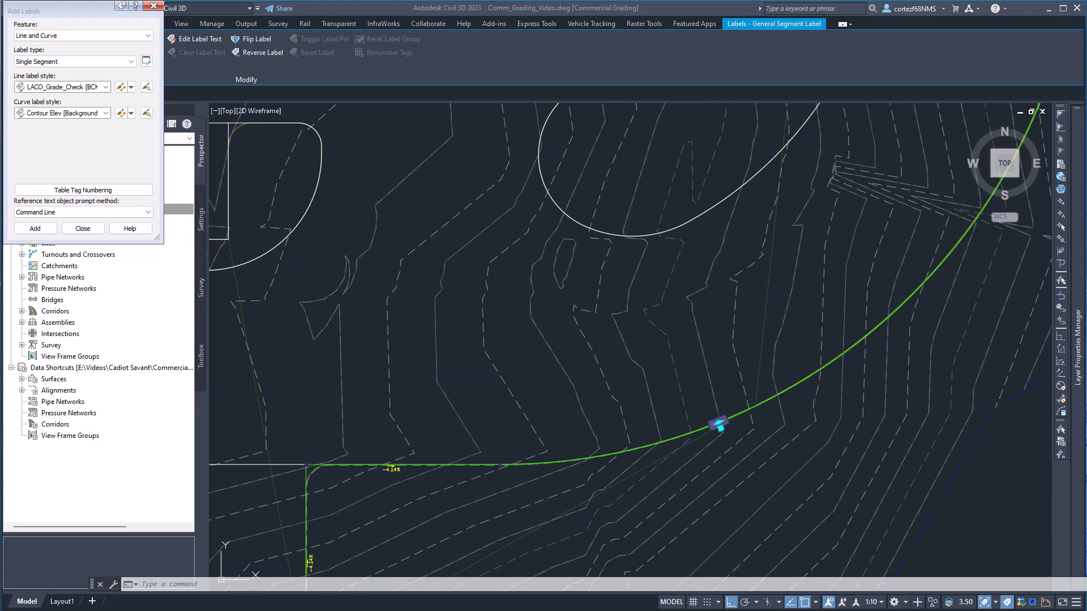
pyautogui.press('Escape')
pyautogui.scroll(5, 709, 433)
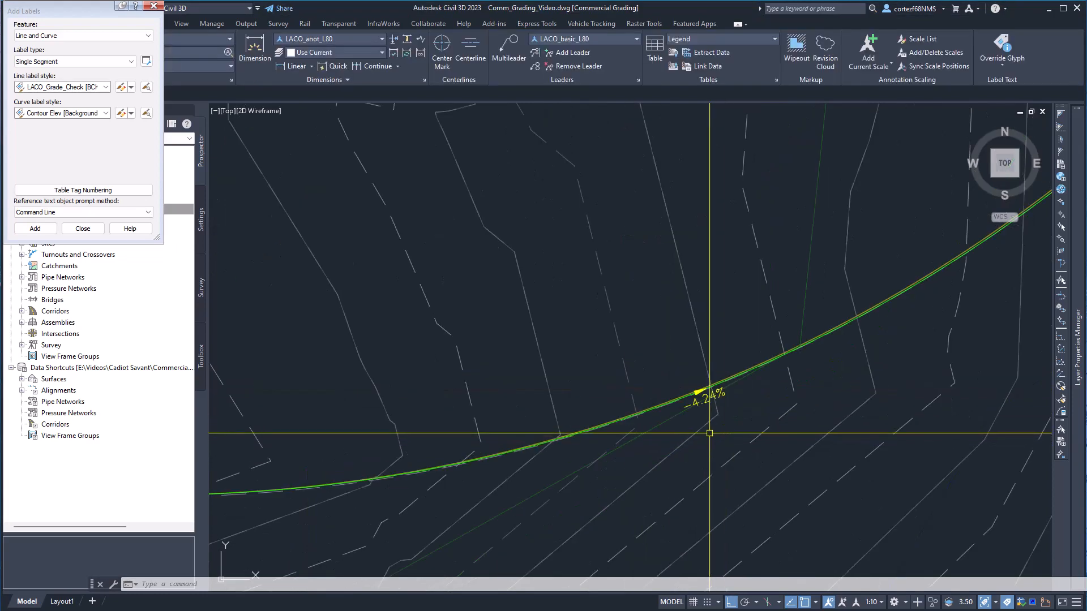
# Step: Examine the grade labels along the curve and the adjoining straight segment, and close the Add Labels dialog
pyautogui.scroll(4, 700, 411)
pyautogui.scroll(-4, 691, 362)
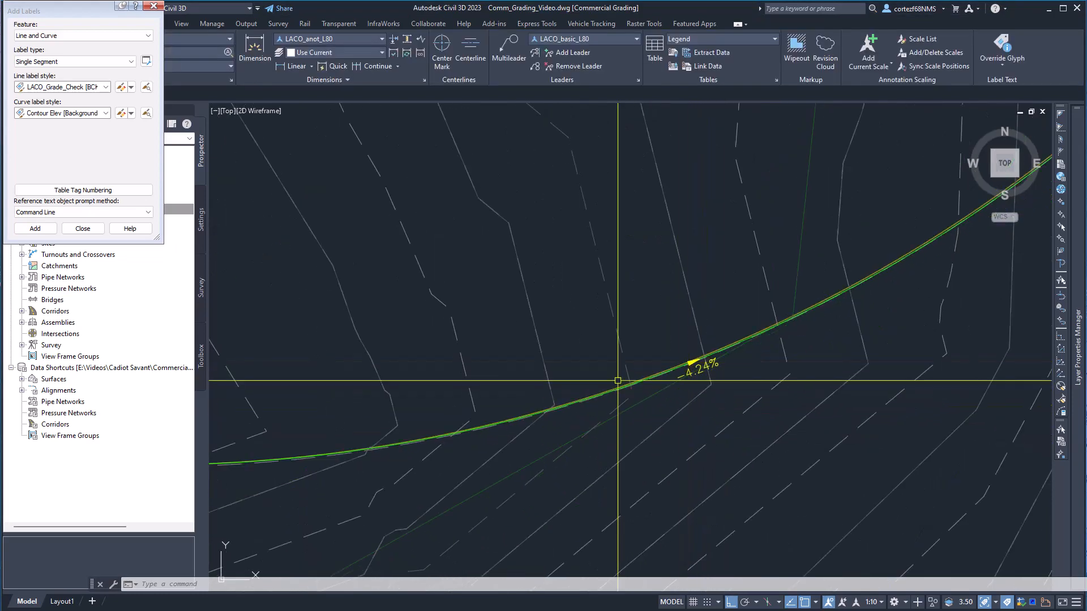
pyautogui.scroll(-3, 594, 384)
pyautogui.moveTo(521, 394); pyautogui.dragTo(779, 347, button='middle')
pyautogui.moveTo(358, 405); pyautogui.dragTo(460, 408, button='middle')
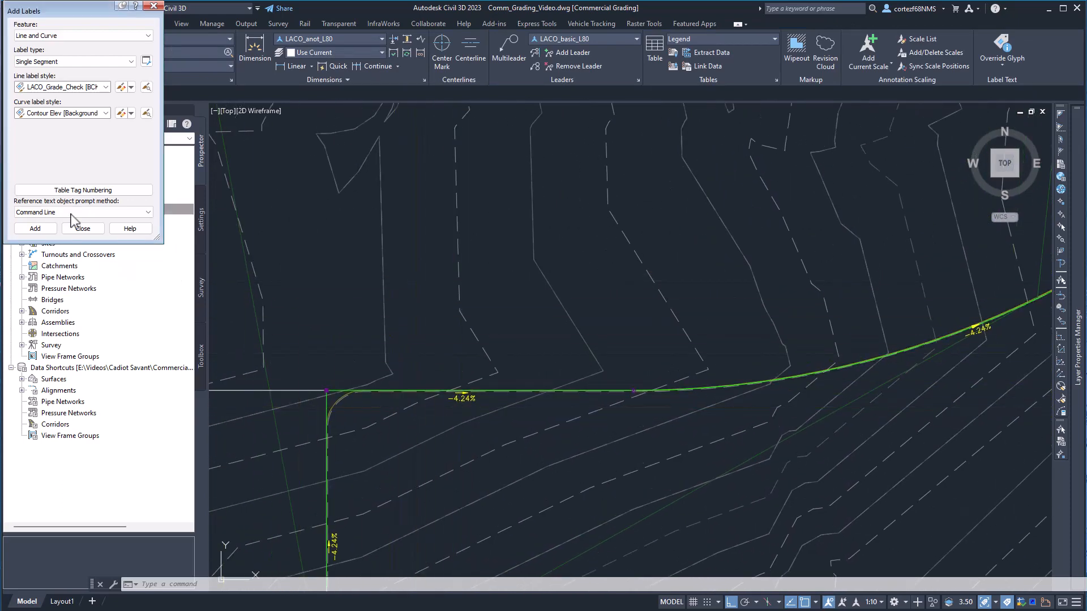
pyautogui.click(82, 229)
pyautogui.scroll(3, 354, 383)
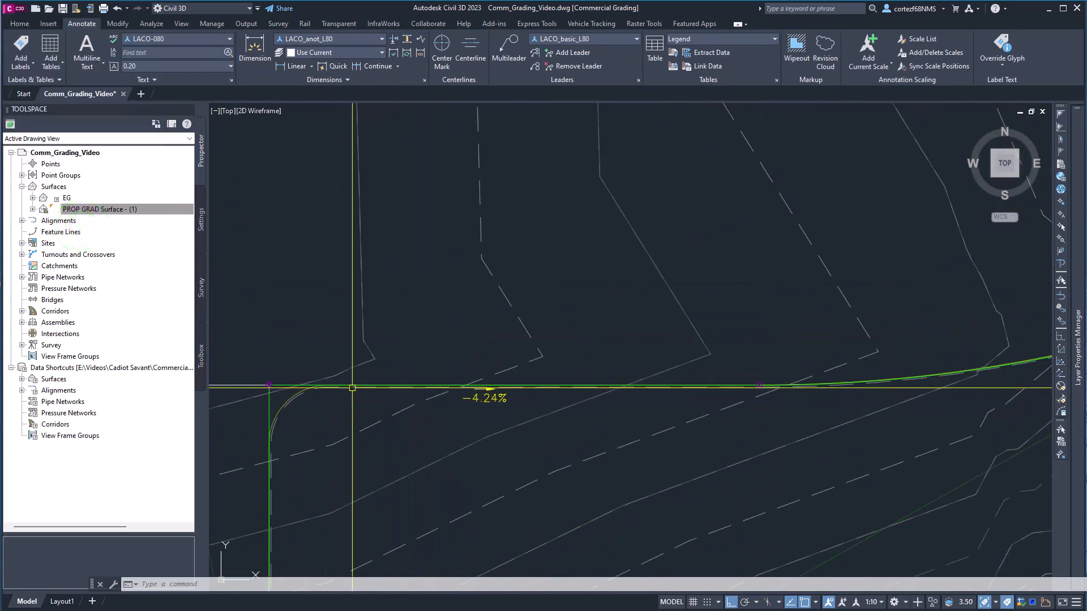
# Step: Try a grade of -1% on the short straight feature line segment east of the projecting bay with Quick Elevation Edit
pyautogui.click(284, 384)
pyautogui.scroll(-1, 419, 354)
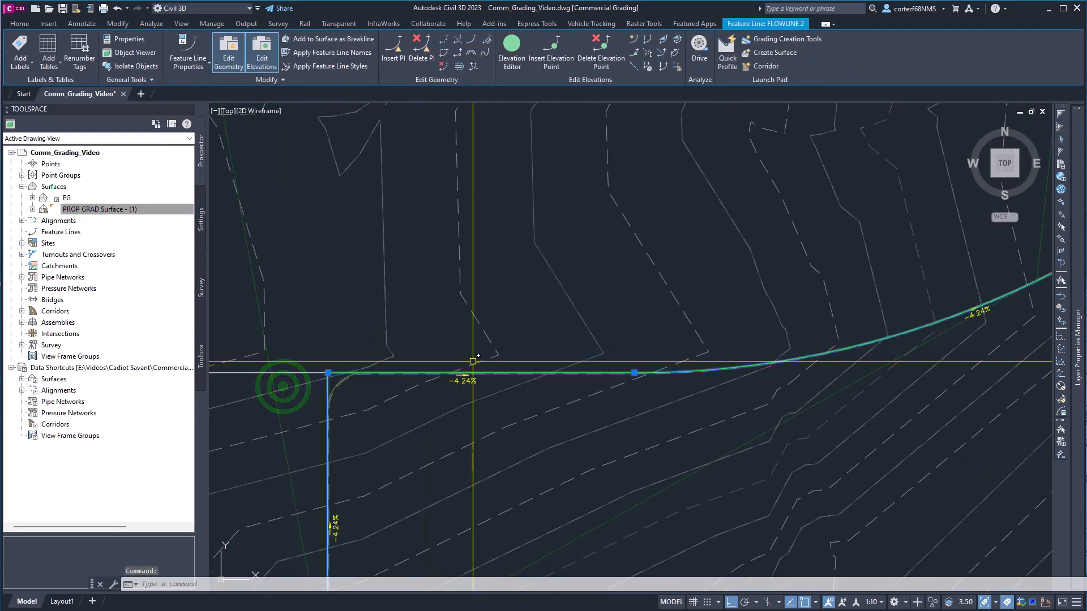
pyautogui.click(633, 40)
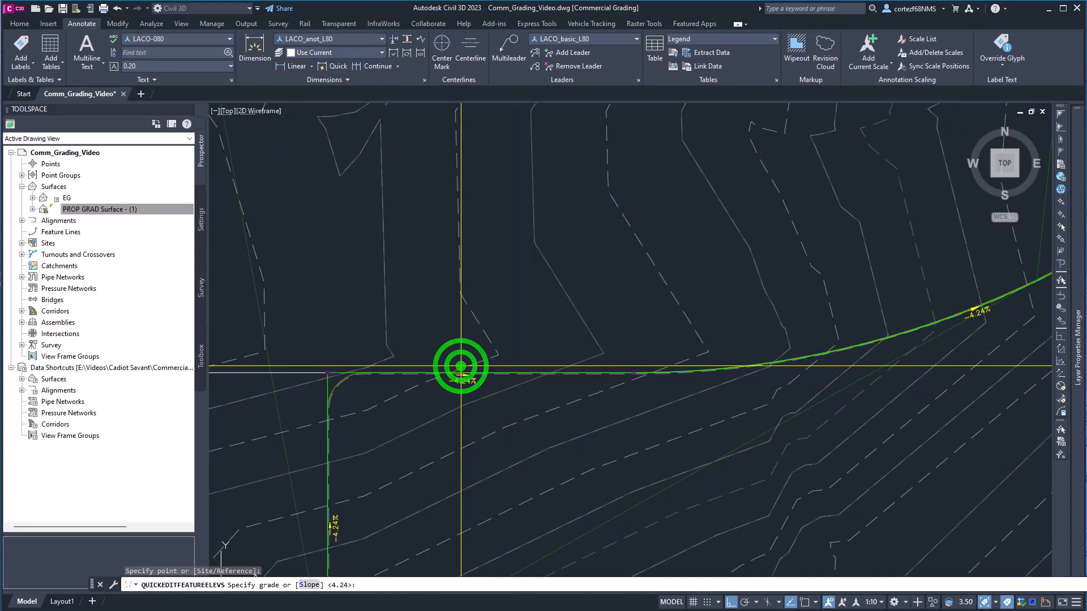
pyautogui.write('-1')
pyautogui.press('Return')
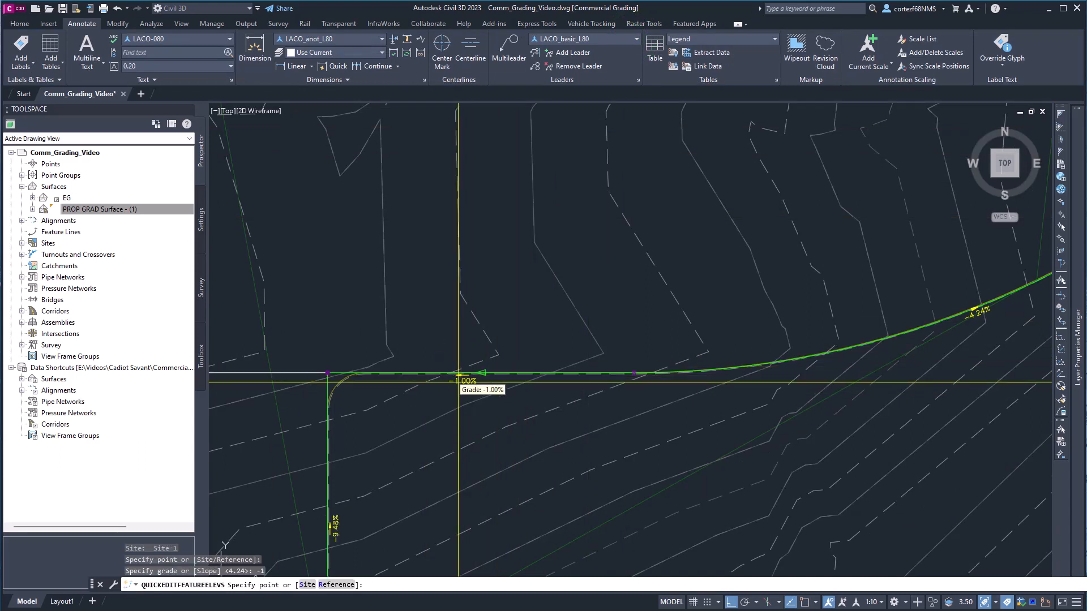
# Step: Restore the 4.24% grade on the short segment east of the bay and end the elevation edit
pyautogui.scroll(2, 458, 382)
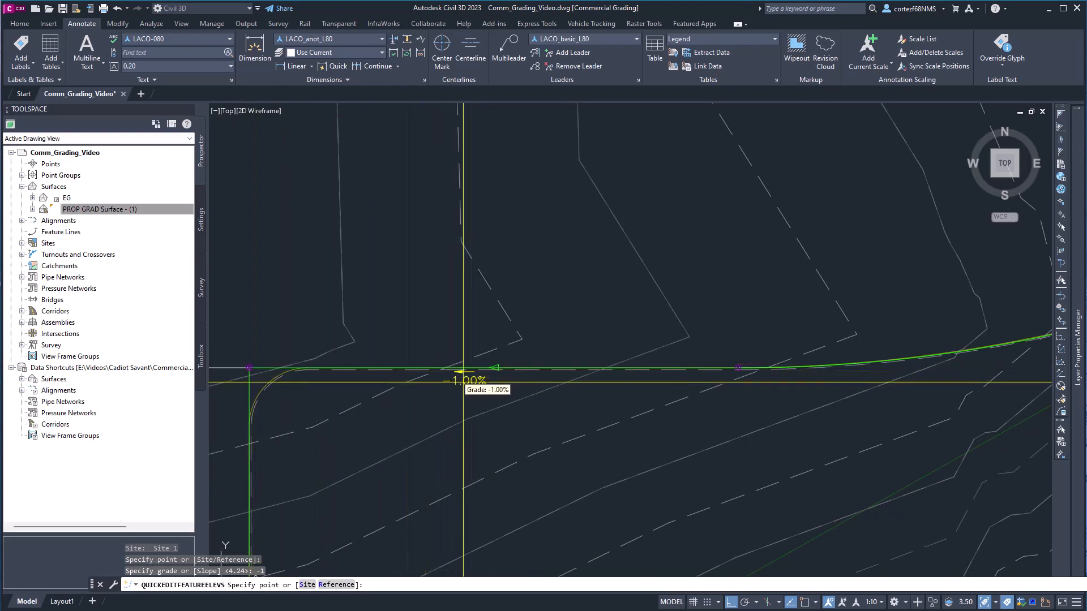
pyautogui.click(440, 360)
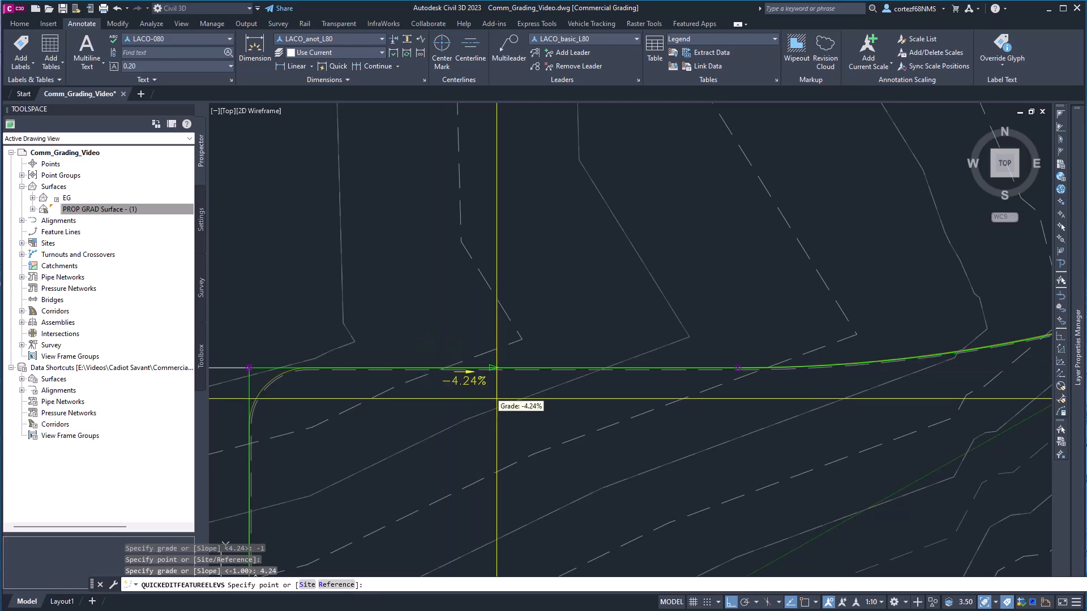
pyautogui.rightClick(472, 385)
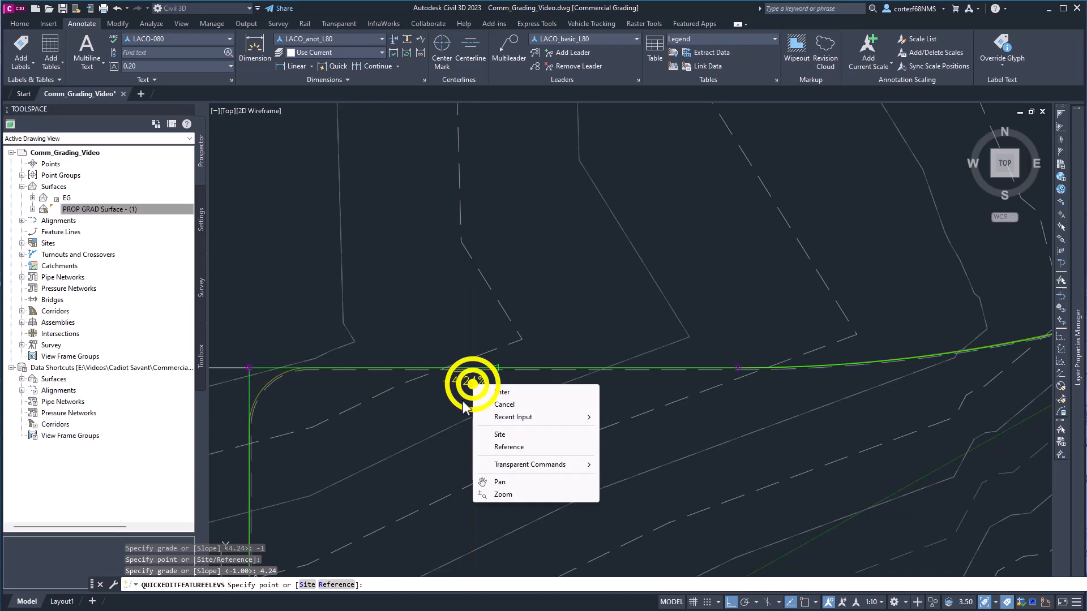
pyautogui.click(518, 393)
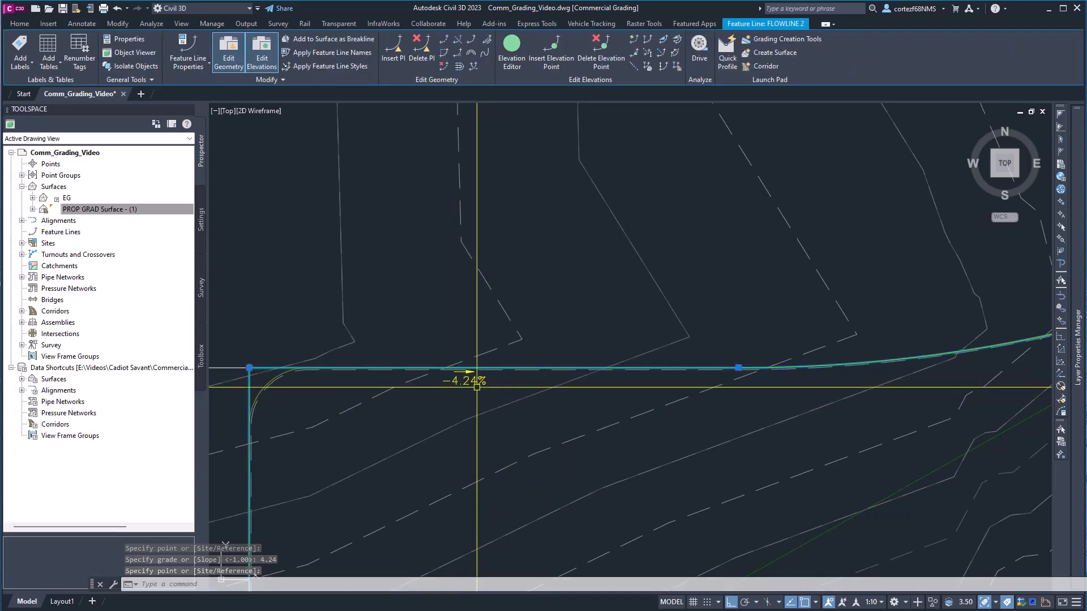
# Step: Deselect the feature line and set the annotation scale to 1:20 so the grade labels display larger
pyautogui.scroll(-6, 440, 400)
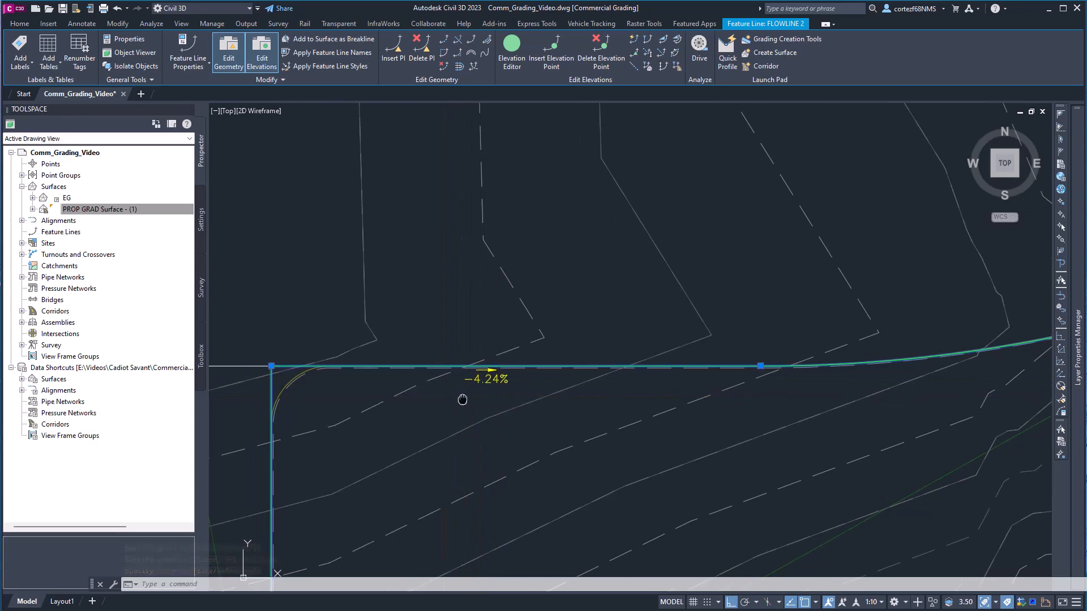
pyautogui.moveTo(469, 405); pyautogui.dragTo(533, 420, button='middle')
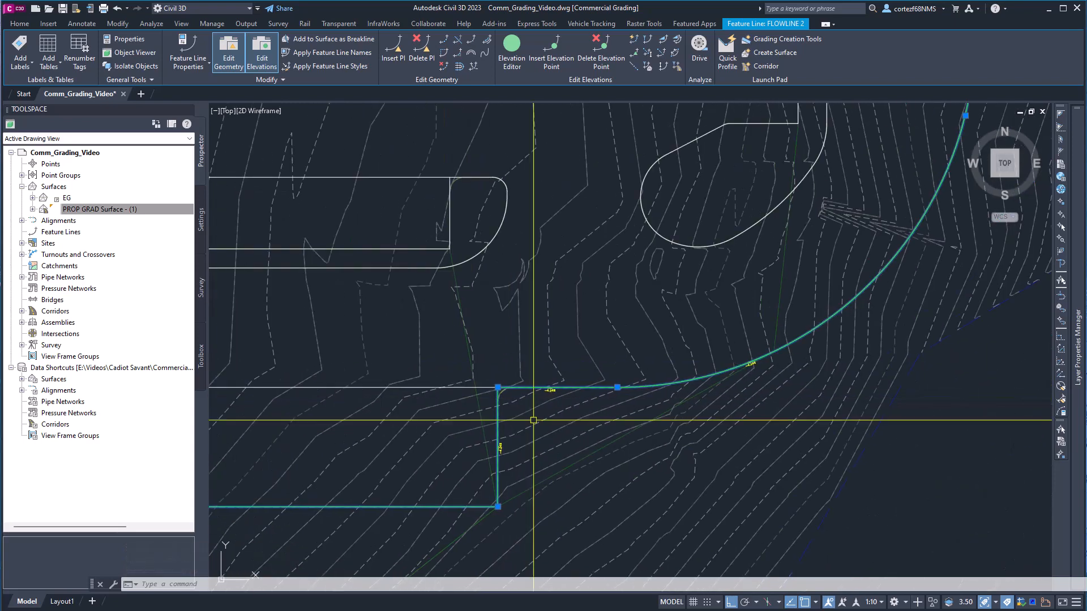
pyautogui.press('Escape')
pyautogui.click(876, 602)
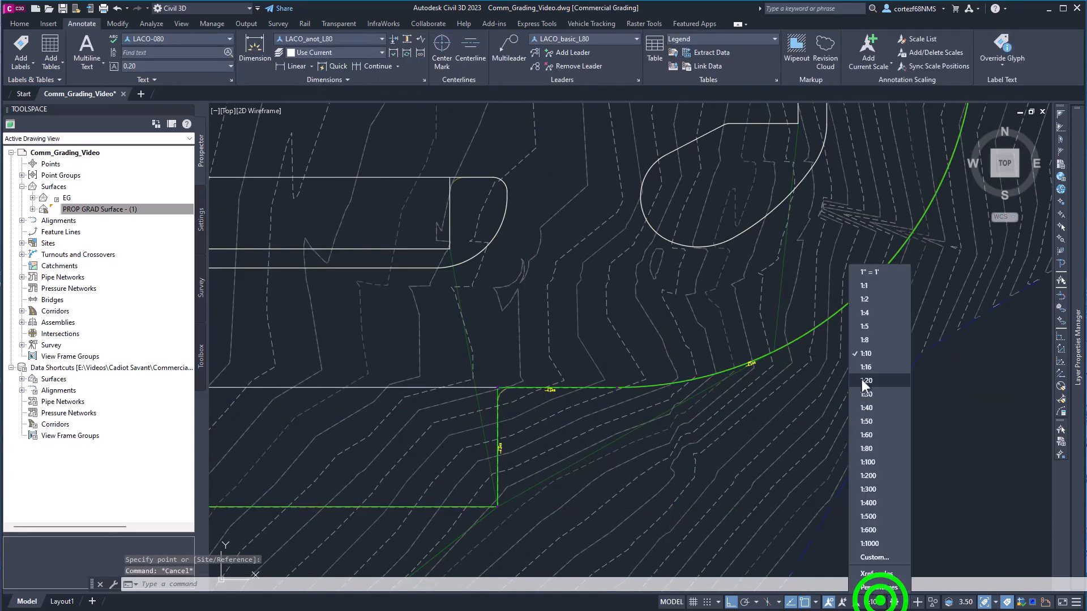
pyautogui.click(872, 382)
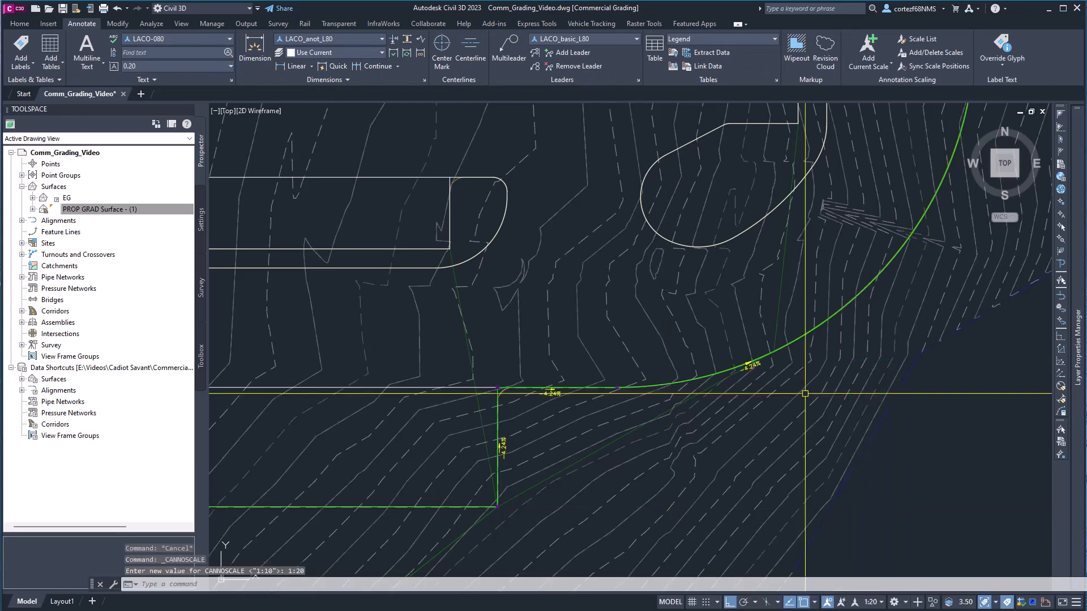
pyautogui.scroll(2, 529, 399)
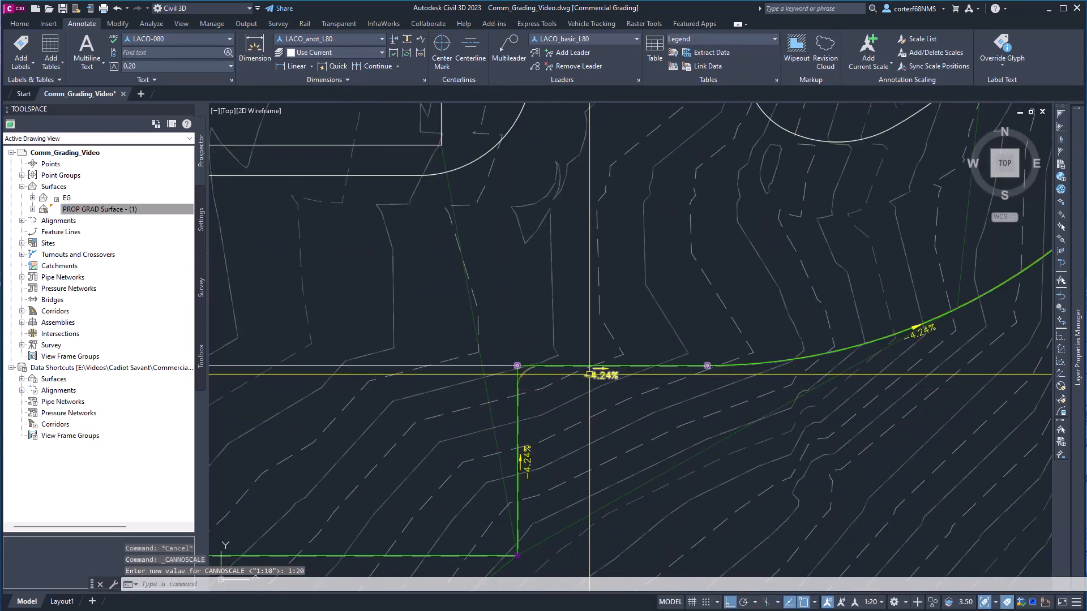
pyautogui.scroll(-3, 589, 374)
pyautogui.scroll(3, 795, 339)
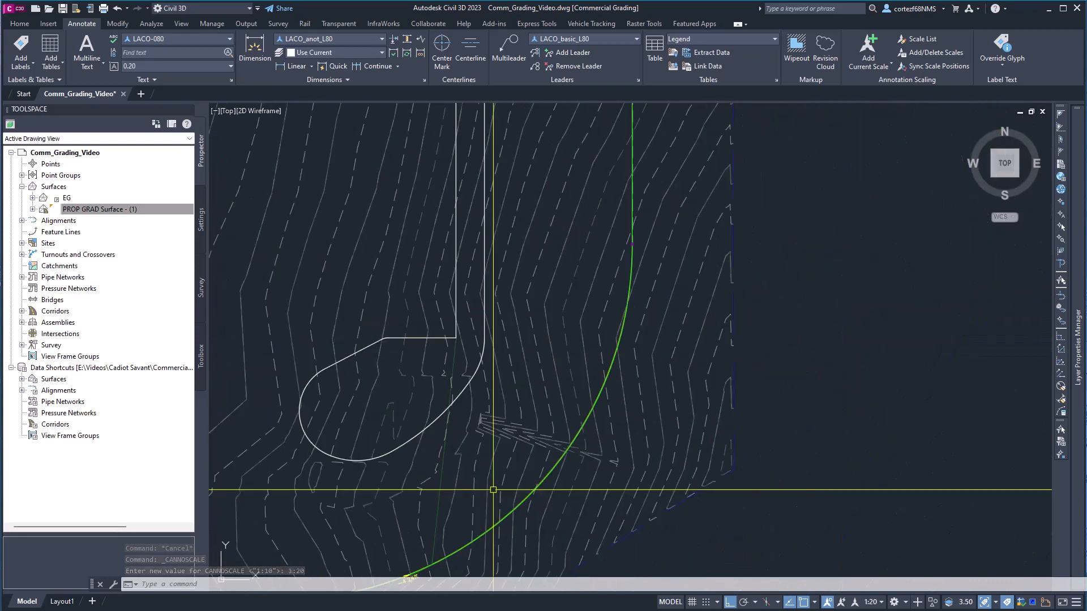
# Step: Examine the outer feature line's grades and elevations around the projecting bay with Quick Elevation Edit, making no change
pyautogui.moveTo(598, 319); pyautogui.dragTo(579, 524, button='middle')
pyautogui.scroll(3, 607, 277)
pyautogui.scroll(-9, 598, 291)
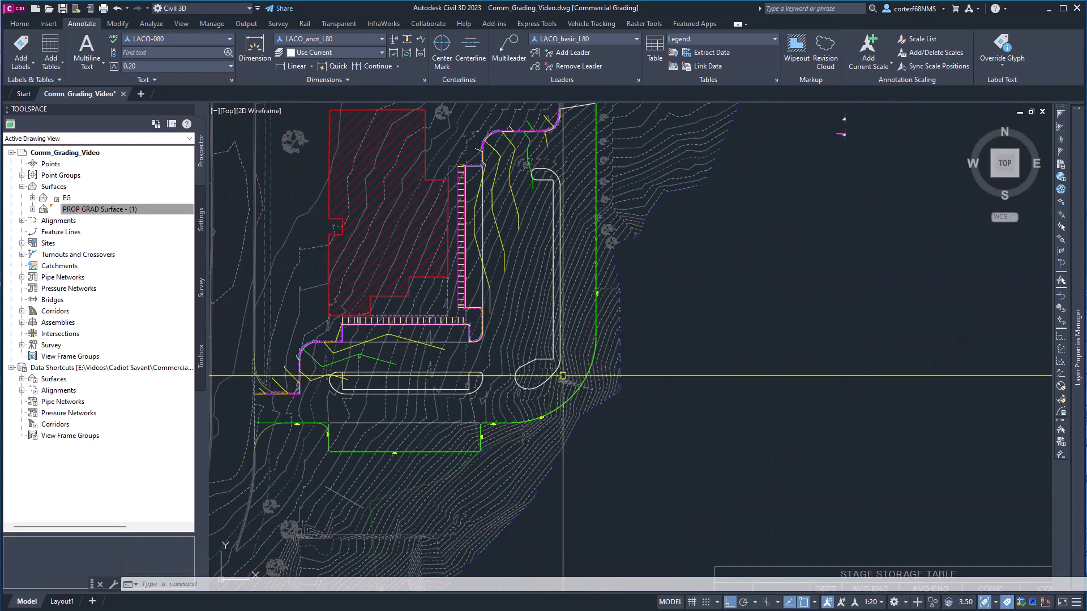
pyautogui.scroll(6, 563, 375)
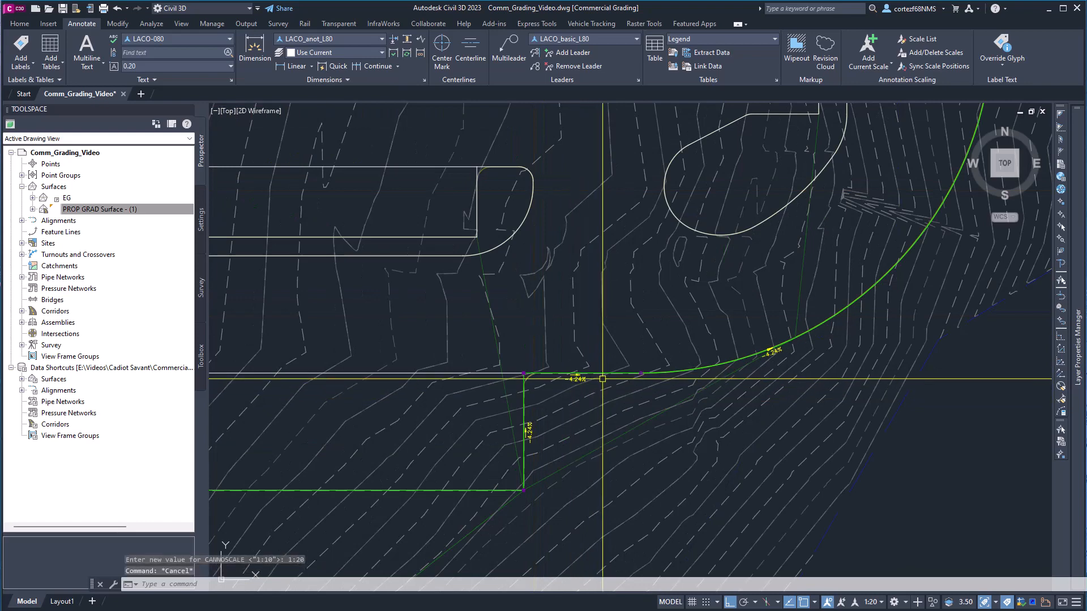
pyautogui.click(594, 372)
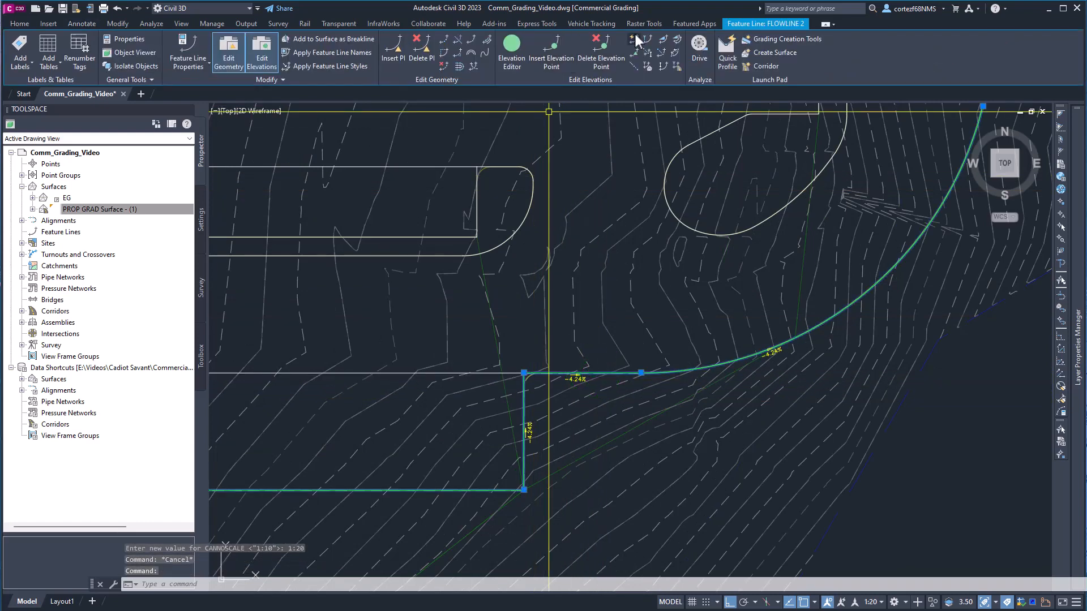
pyautogui.click(634, 34)
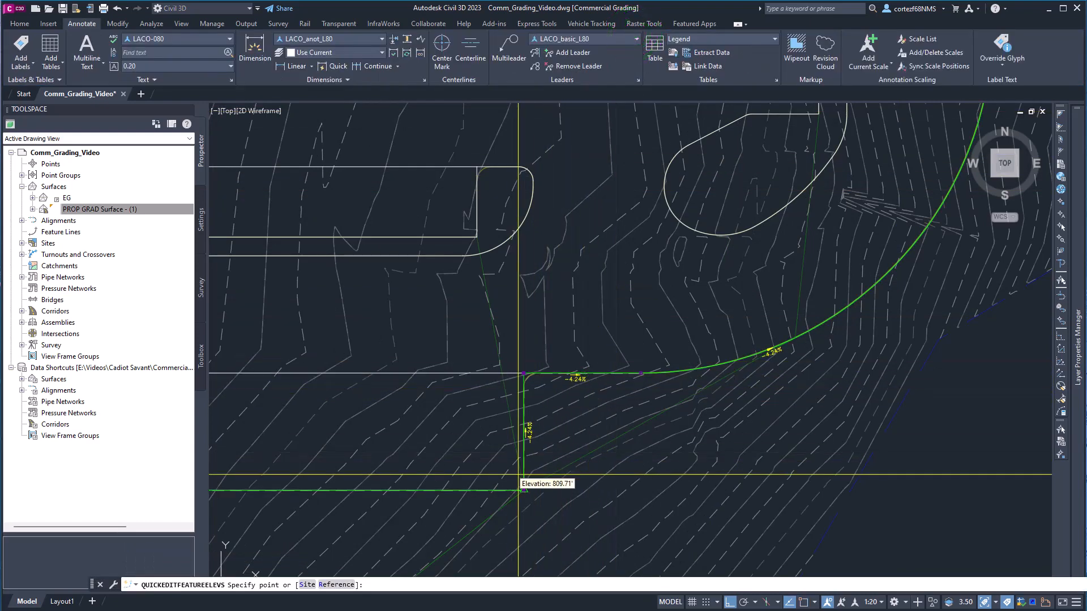
pyautogui.moveTo(471, 450); pyautogui.dragTo(675, 407, button='middle')
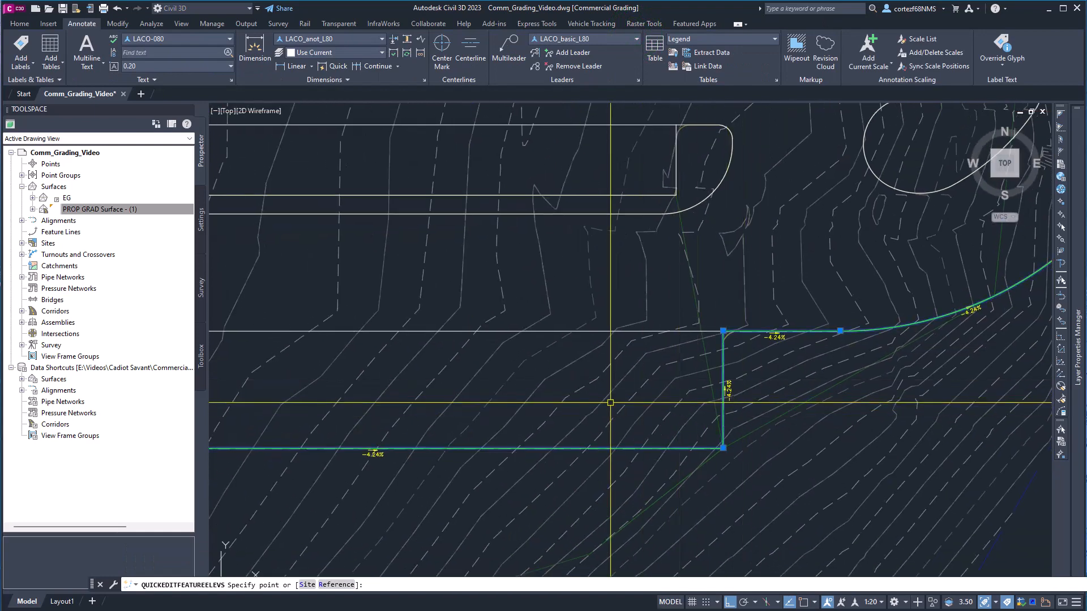
pyautogui.press('Escape')
pyautogui.moveTo(509, 410); pyautogui.dragTo(664, 410, button='middle')
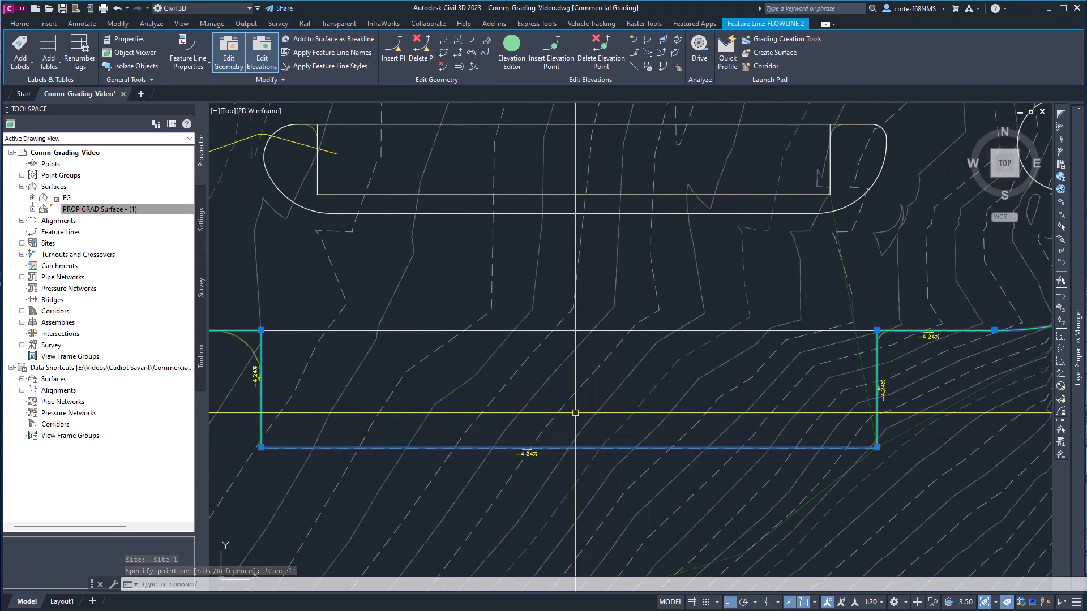
pyautogui.scroll(-3, 573, 417)
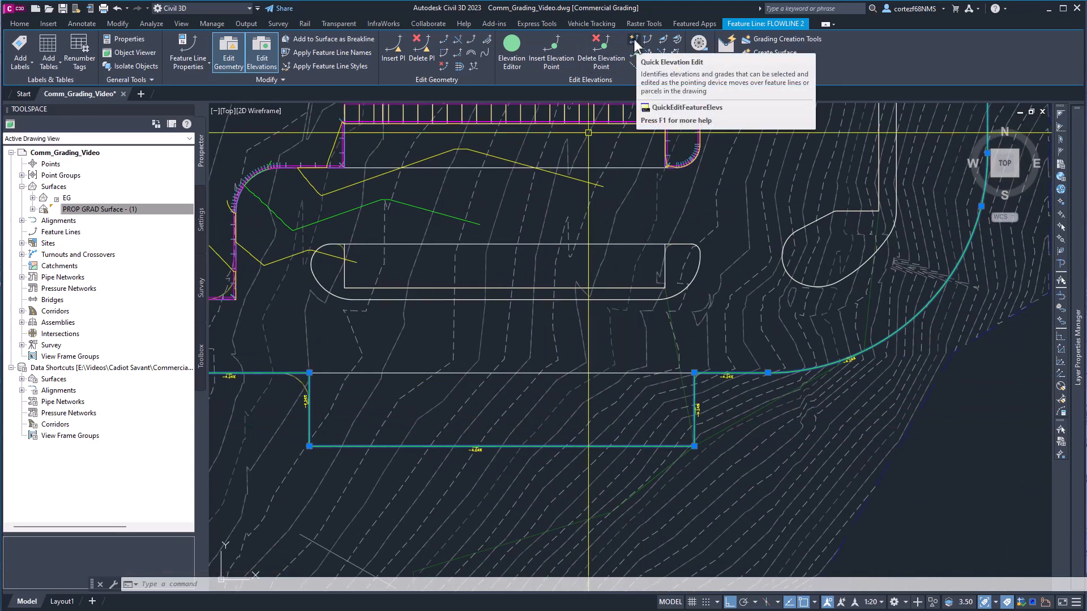
pyautogui.click(634, 39)
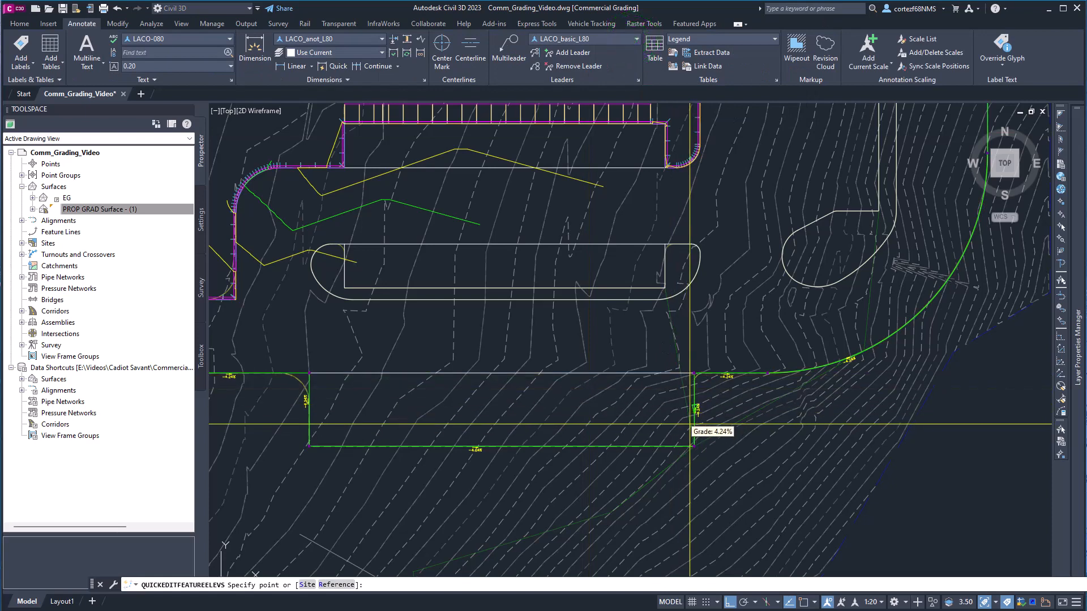
pyautogui.scroll(4, 689, 422)
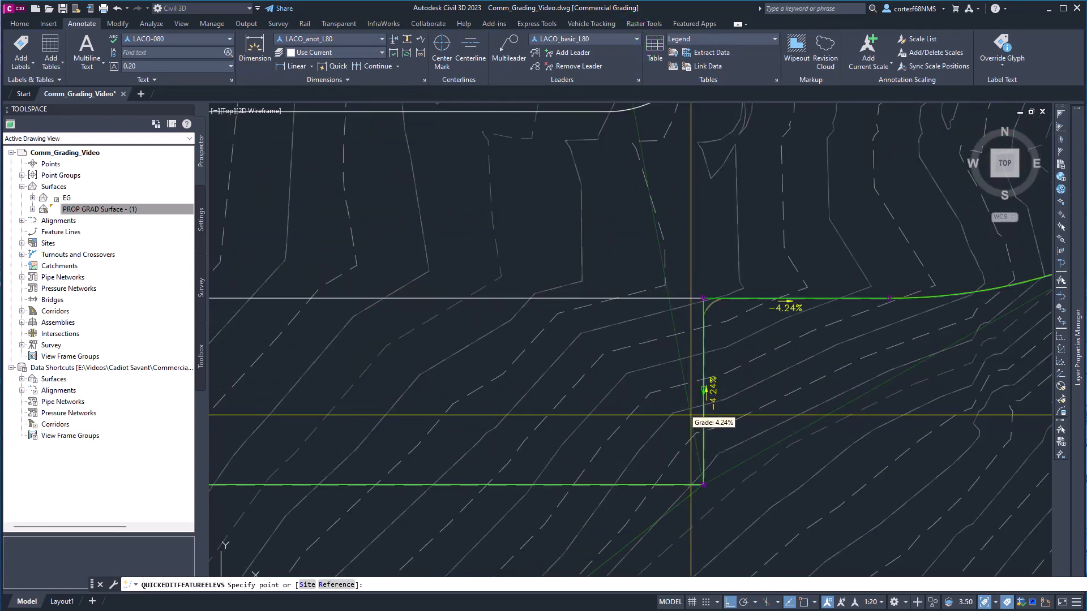
pyautogui.scroll(-6, 691, 415)
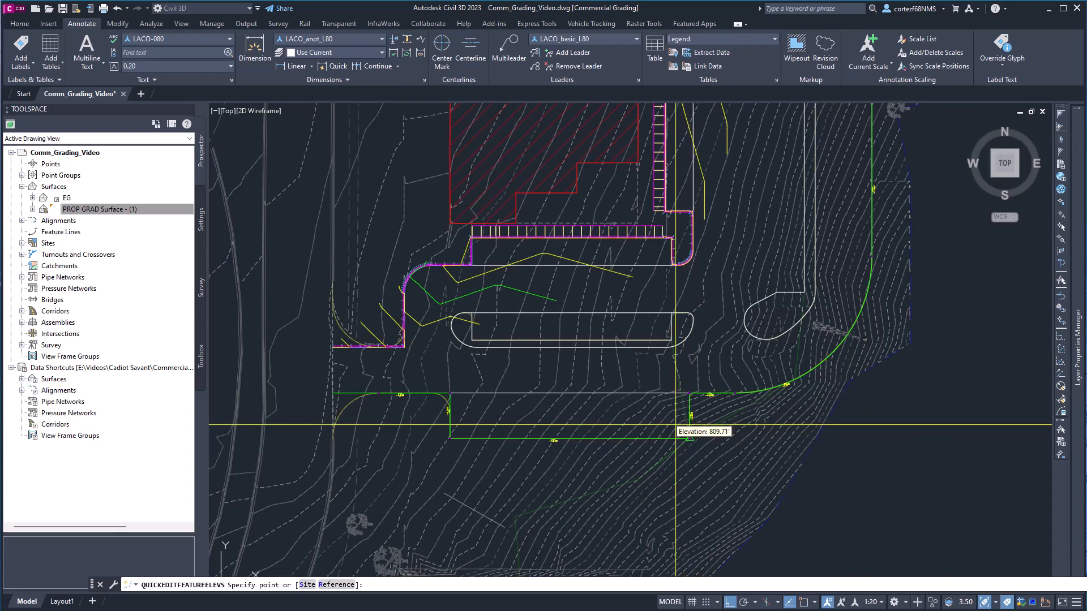
pyautogui.scroll(2, 568, 416)
pyautogui.press('Escape')
pyautogui.press('Escape')
pyautogui.press('Escape')
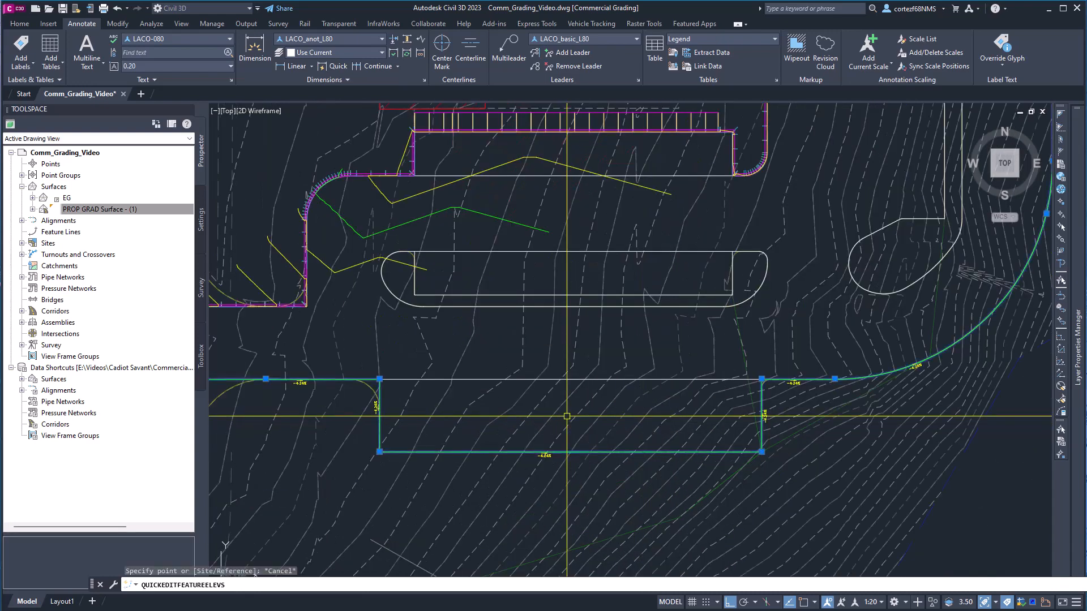
pyautogui.scroll(-2, 495, 401)
pyautogui.moveTo(545, 383); pyautogui.dragTo(484, 471, button='middle')
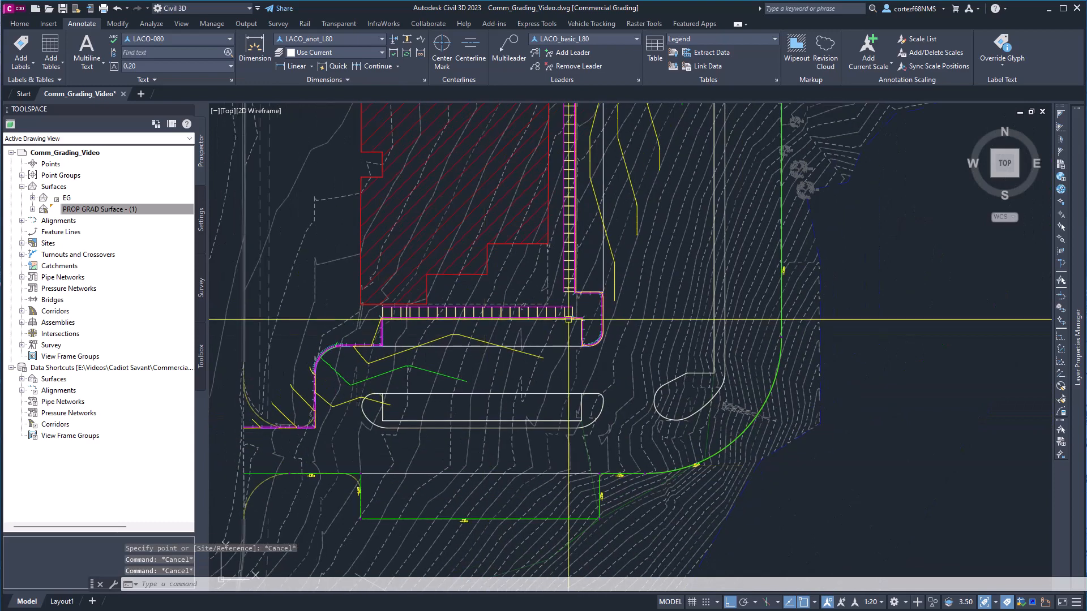
pyautogui.moveTo(567, 320); pyautogui.dragTo(521, 340, button='middle')
pyautogui.scroll(2, 522, 338)
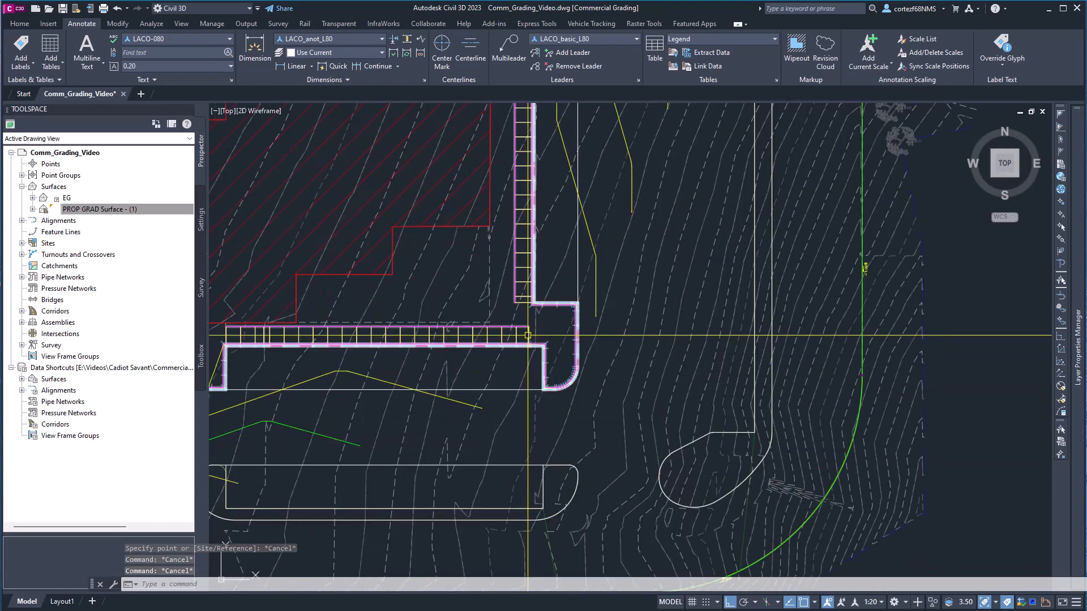
pyautogui.click(527, 334)
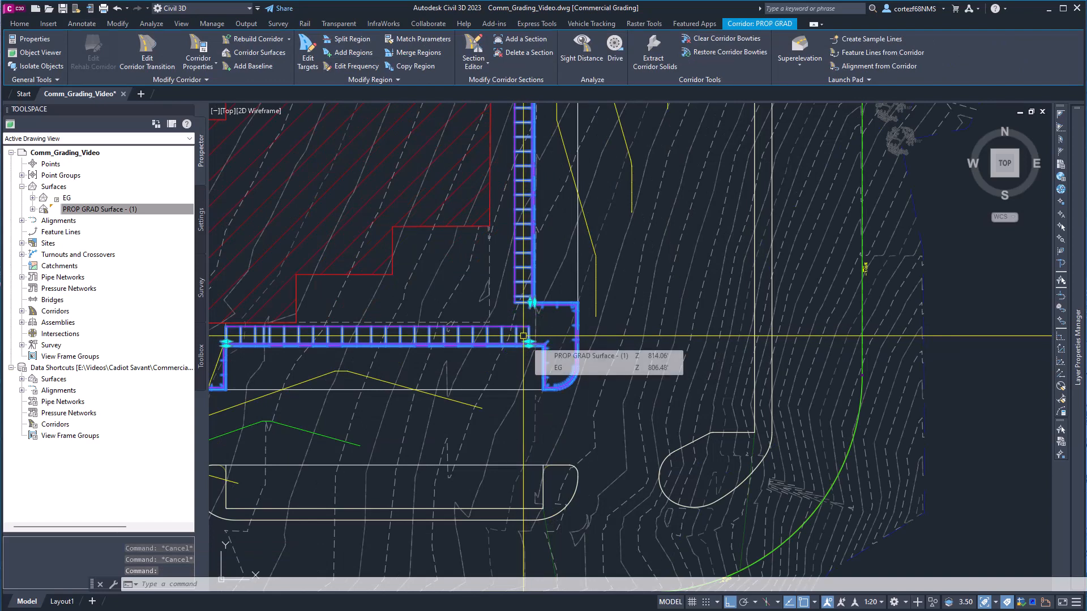
pyautogui.scroll(-4, 529, 335)
pyautogui.moveTo(617, 249); pyautogui.dragTo(559, 344, button='middle')
pyautogui.scroll(2, 587, 251)
pyautogui.press('Escape')
pyautogui.press('Escape')
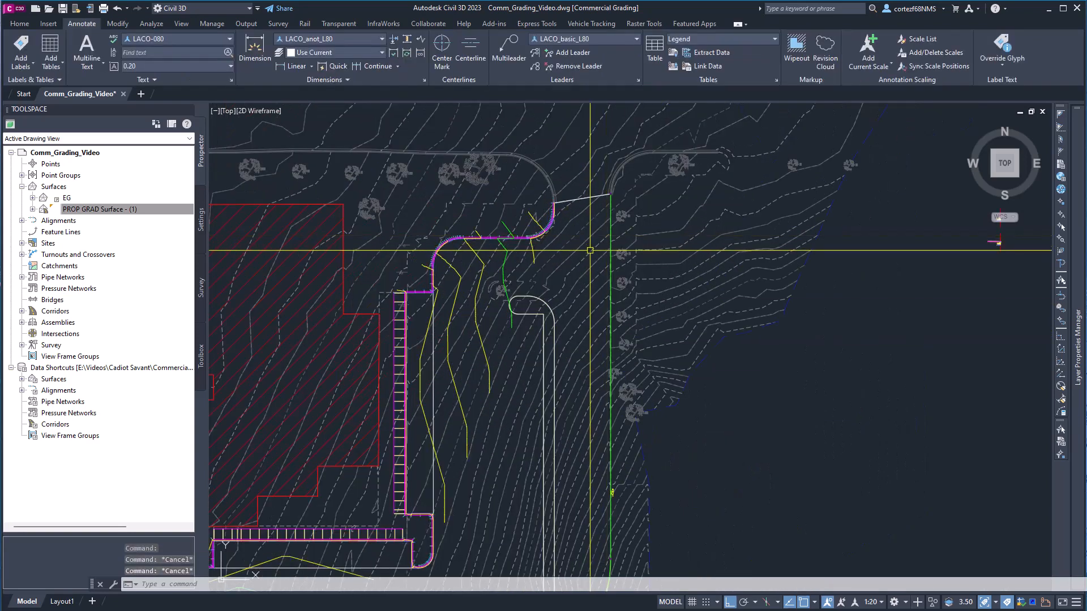
# Step: Add a feature line baseline to the PROP GRAD corridor, using FLOWLINE 2 from Site 1
pyautogui.scroll(4, 427, 294)
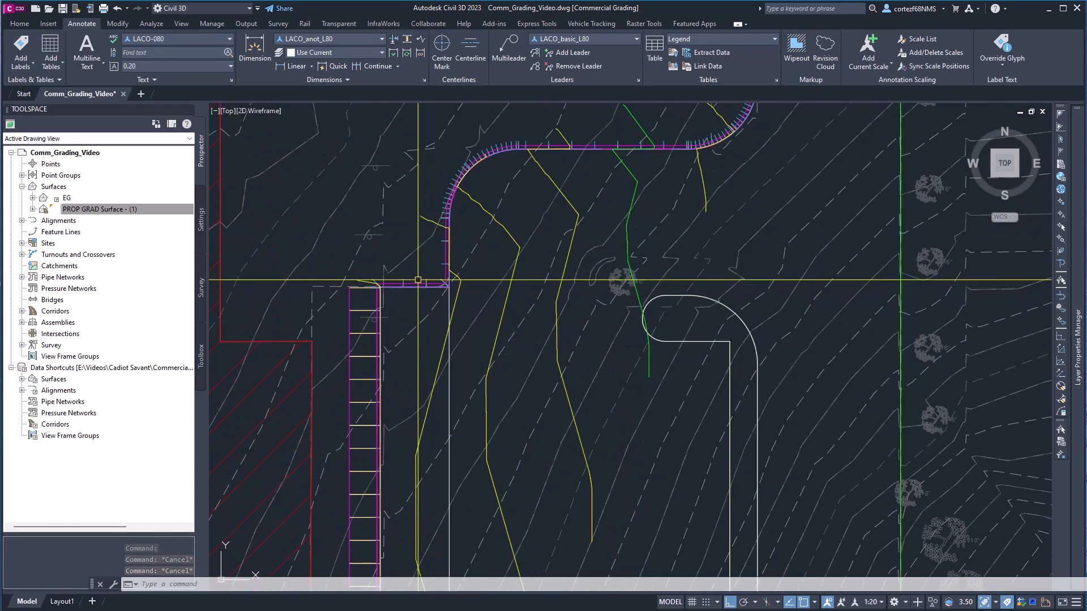
pyautogui.click(418, 280)
pyautogui.click(416, 282)
pyautogui.click(418, 282)
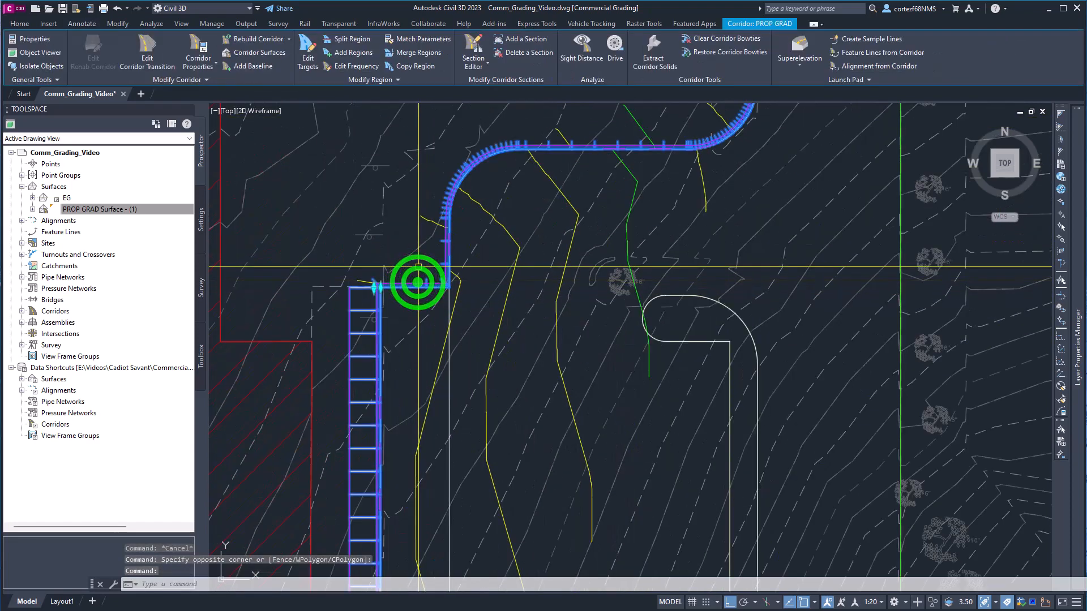
pyautogui.click(243, 66)
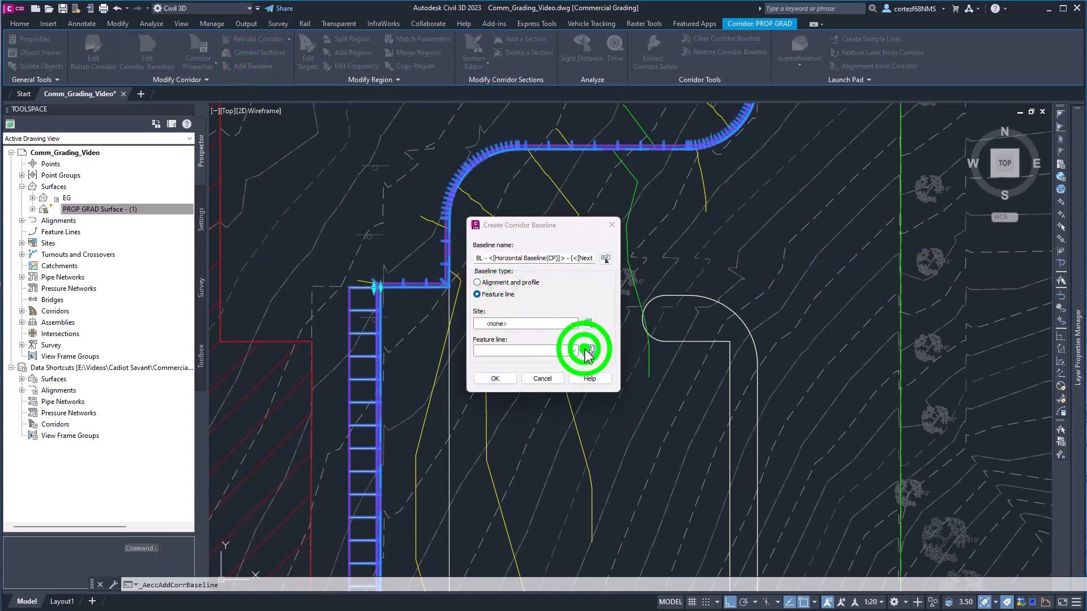
pyautogui.click(588, 351)
pyautogui.click(900, 288)
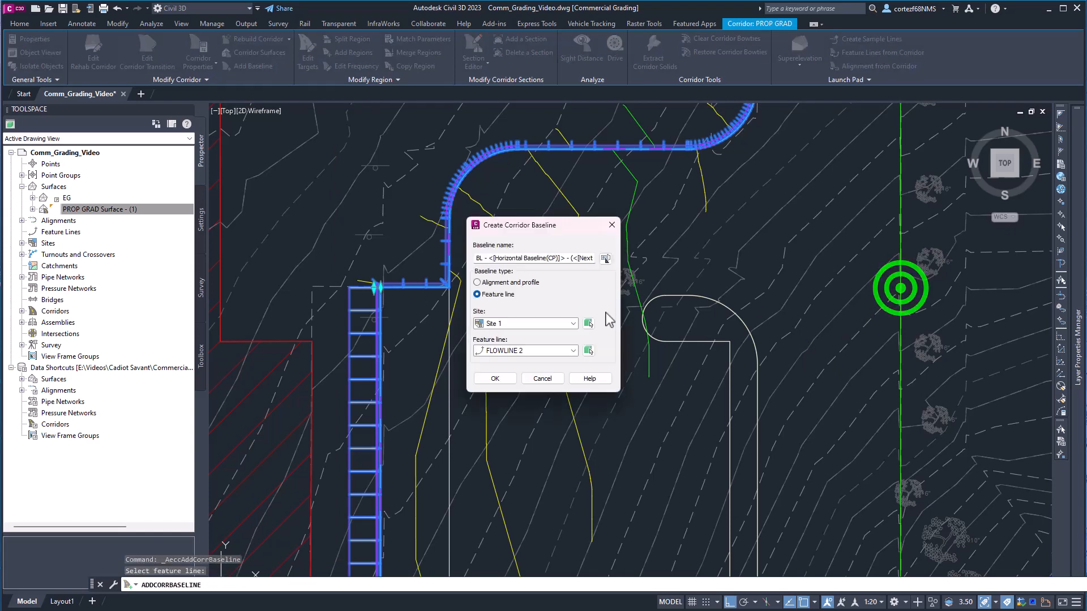
pyautogui.click(494, 378)
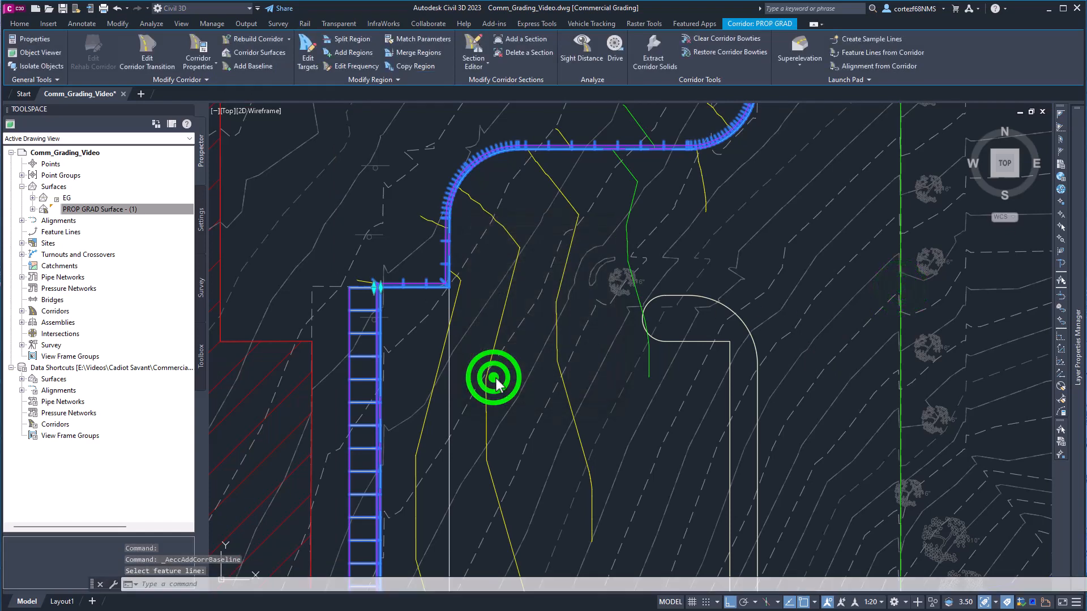
pyautogui.scroll(-3, 570, 410)
pyautogui.moveTo(570, 409); pyautogui.dragTo(555, 298, button='middle')
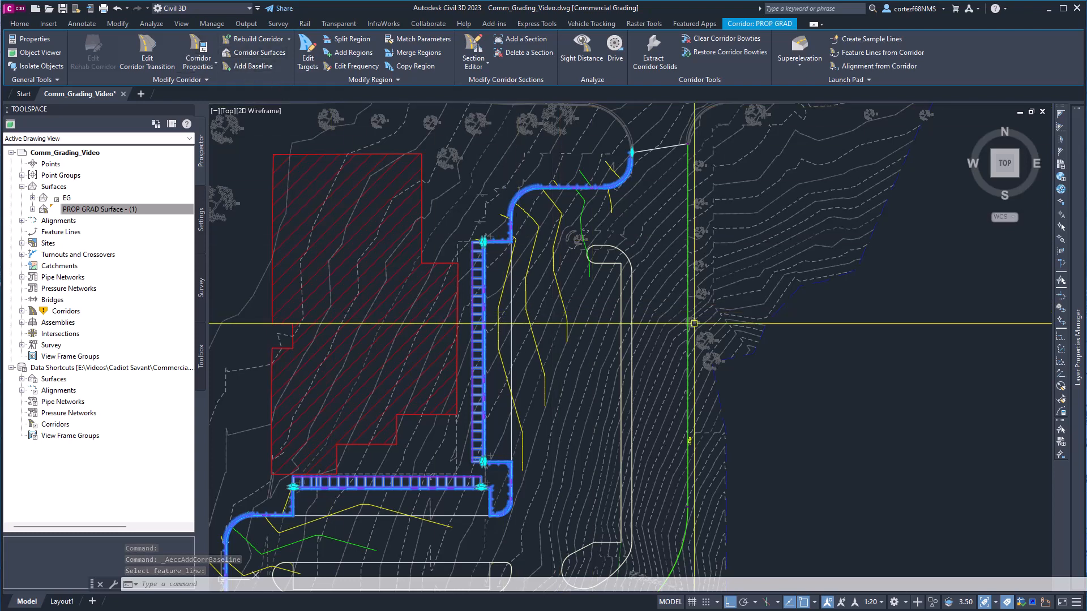
pyautogui.moveTo(589, 445); pyautogui.dragTo(626, 359, button='middle')
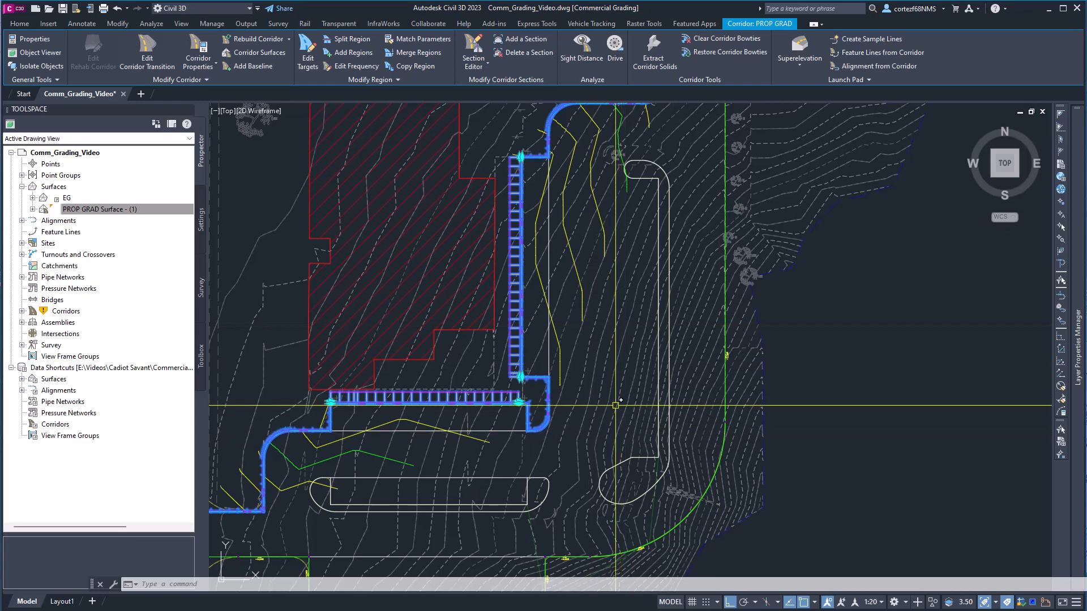
# Step: Start a new region on the FLOWLINE 2 baseline, beginning at its north endpoint, station 0
pyautogui.click(343, 55)
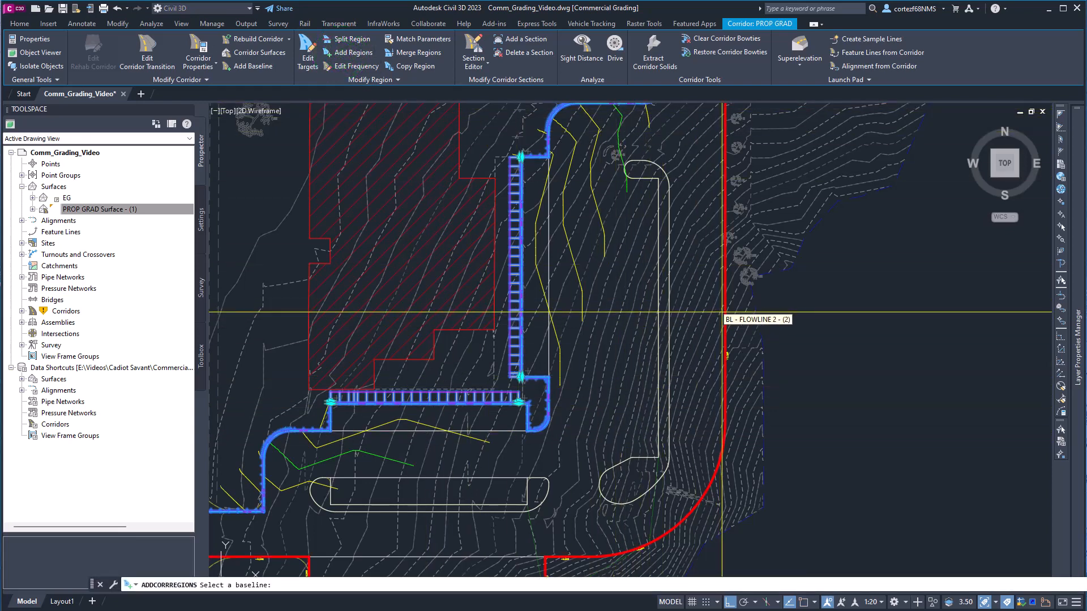
pyautogui.scroll(-2, 724, 312)
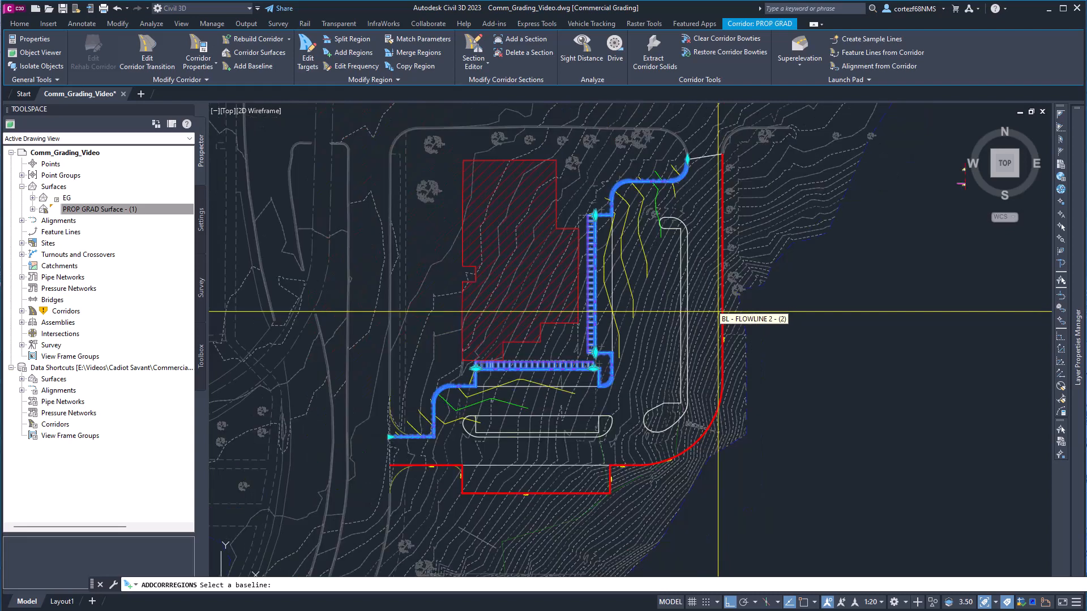
pyautogui.click(715, 311)
pyautogui.scroll(8, 722, 163)
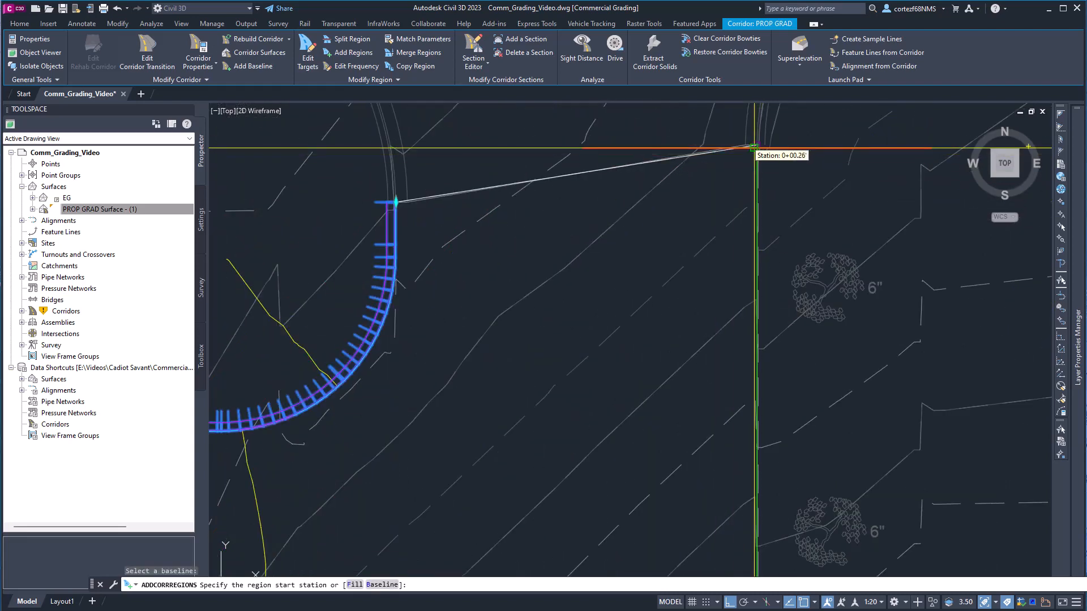
pyautogui.click(753, 148)
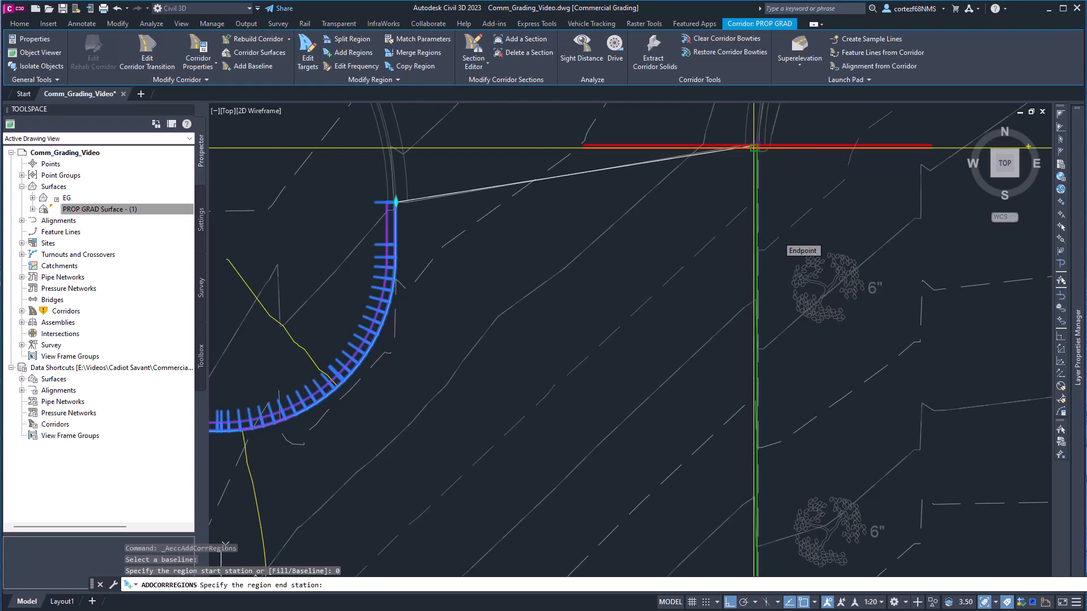
# Step: End the region at the west driveway curve's tangent point, assign the curb only assembly, and finish adding regions
pyautogui.scroll(-6, 640, 396)
pyautogui.scroll(4, 759, 392)
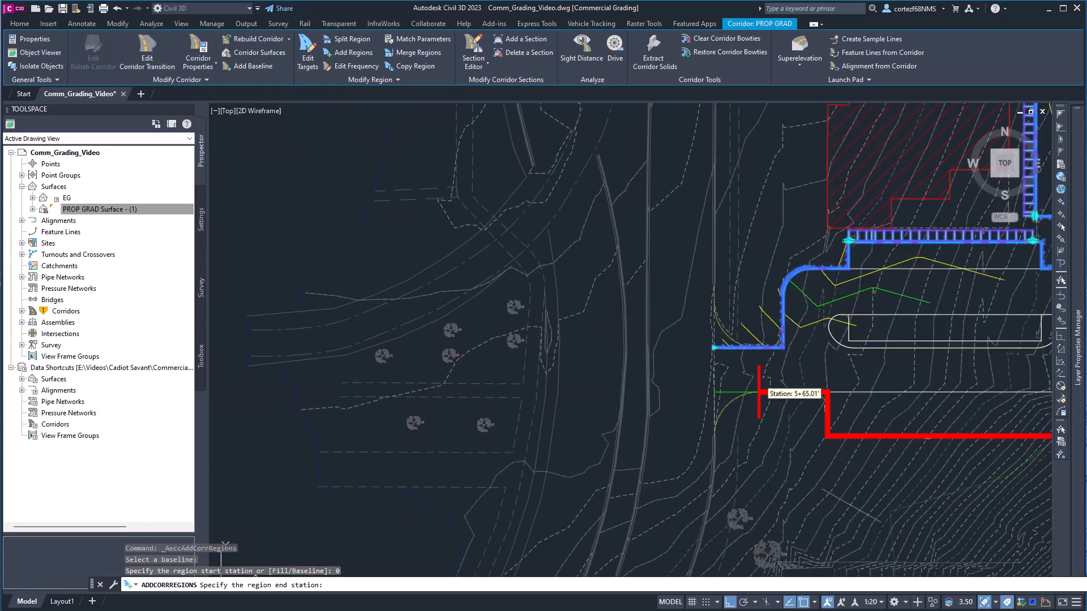
pyautogui.scroll(5, 758, 391)
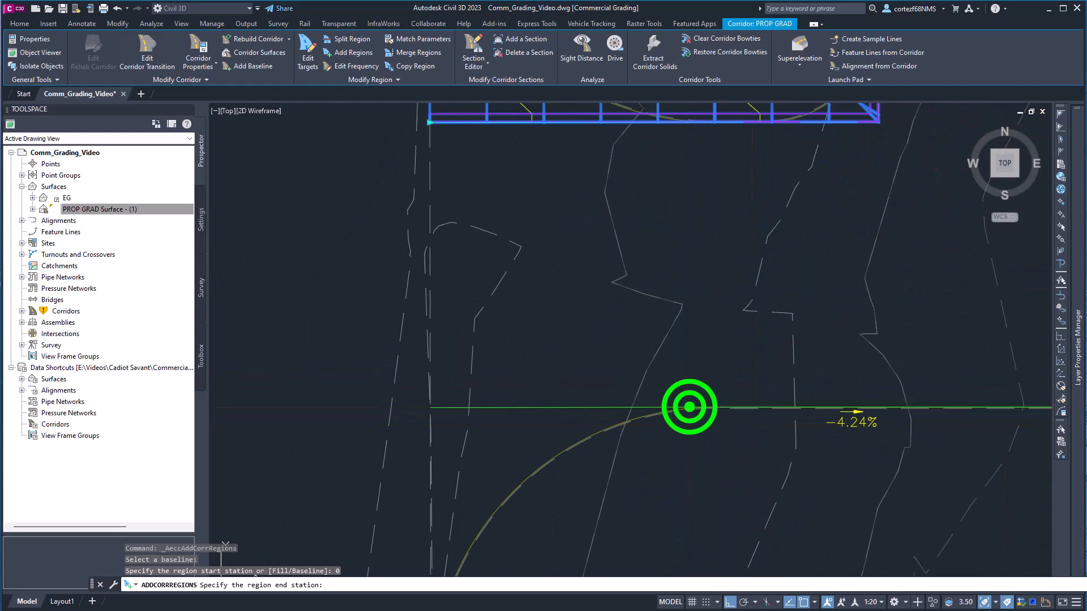
pyautogui.click(690, 407)
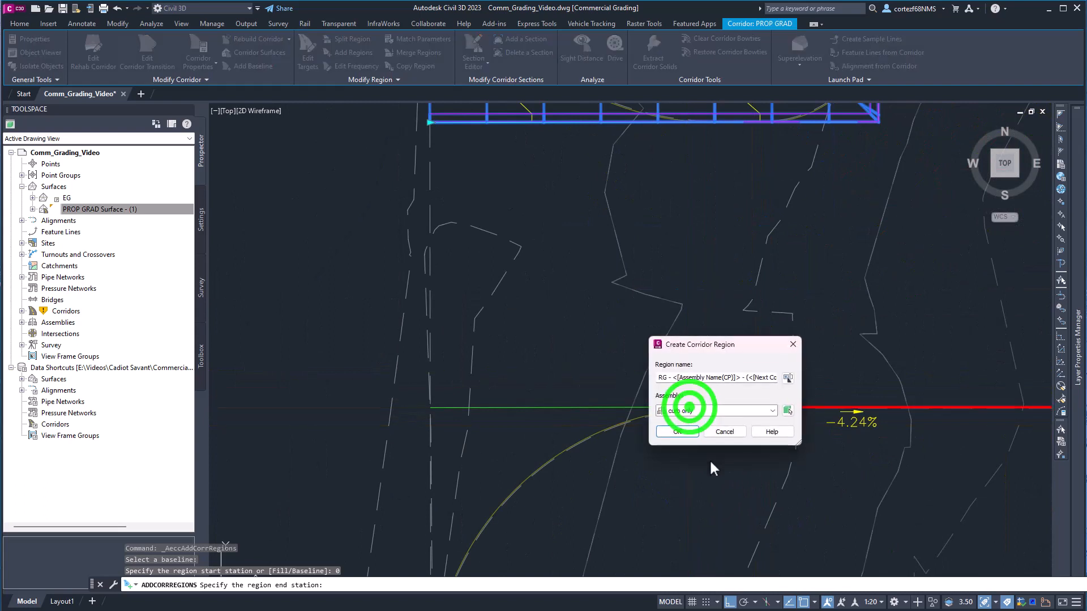
pyautogui.click(677, 432)
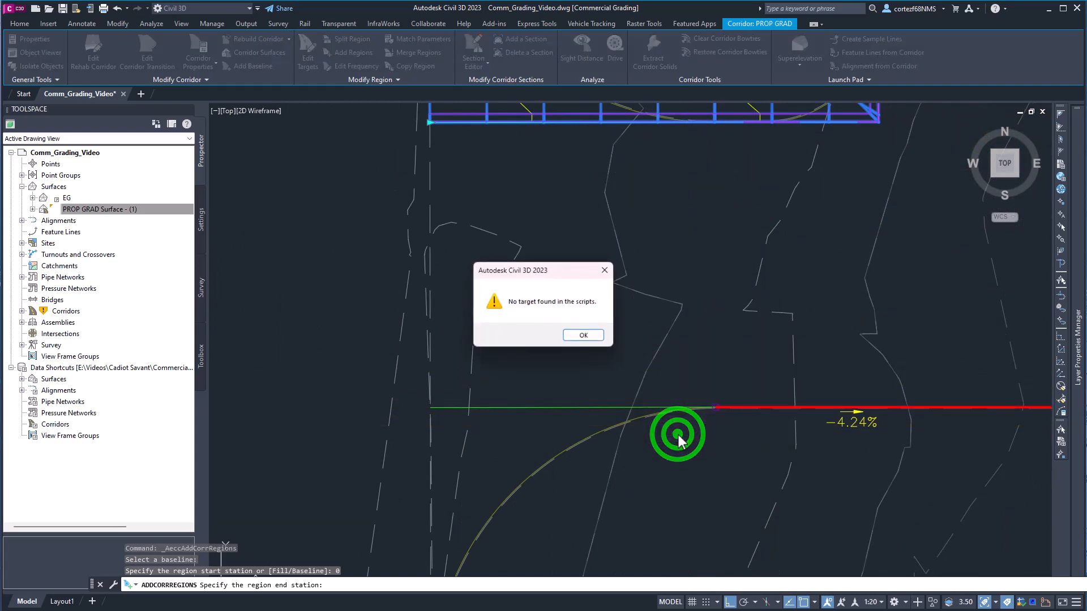
pyautogui.click(583, 335)
pyautogui.scroll(-4, 585, 342)
pyautogui.moveTo(689, 404); pyautogui.dragTo(590, 437, button='middle')
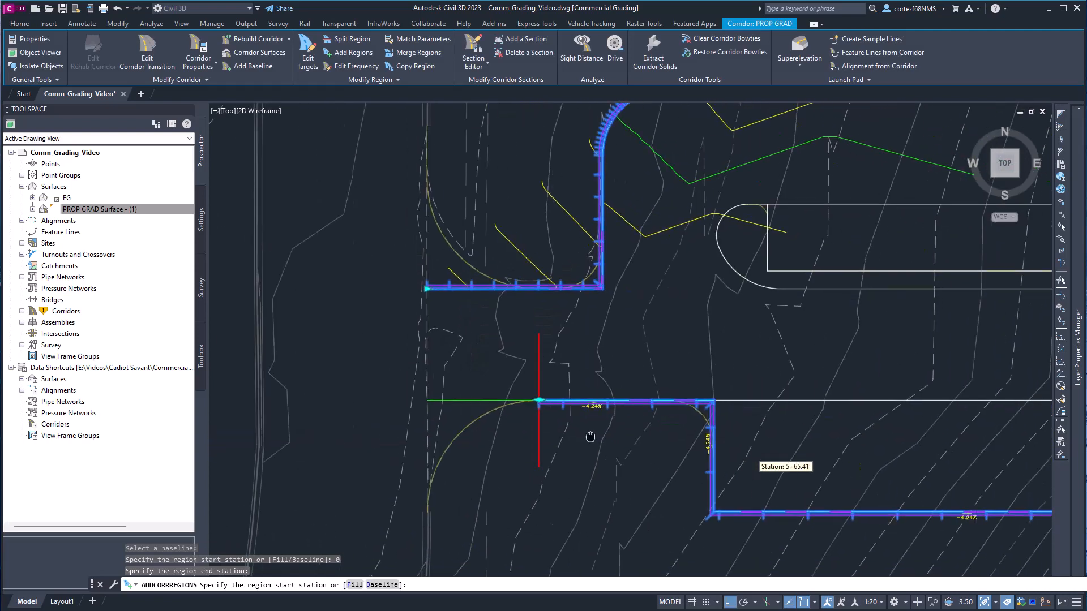
pyautogui.rightClick(590, 437)
pyautogui.click(616, 438)
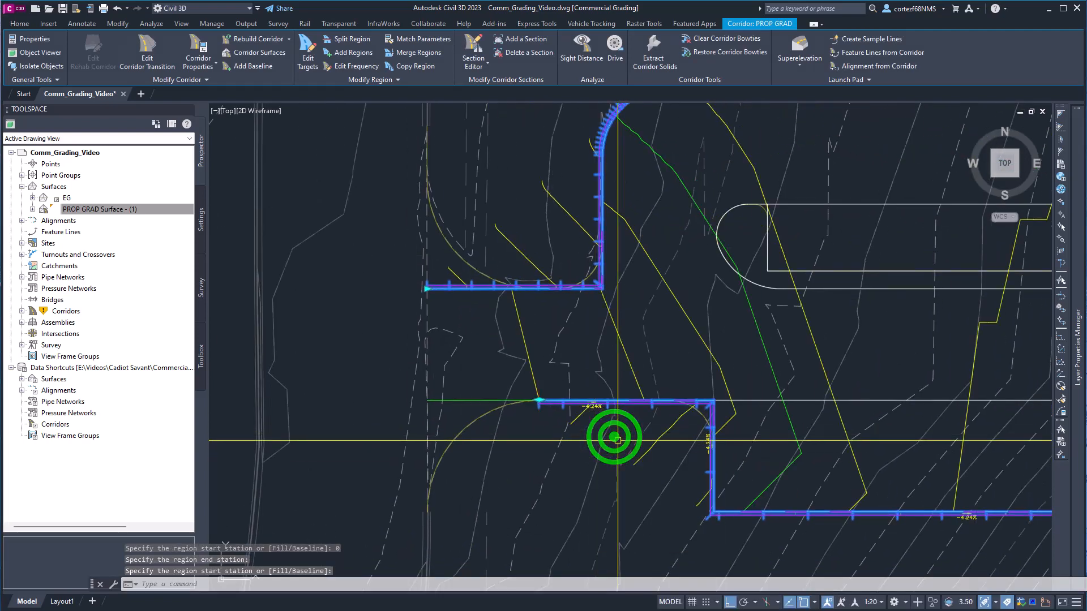
# Step: Deselect the corridor and examine the proposed contours across the south lot, north driveway and east aisle
pyautogui.scroll(-2, 728, 448)
pyautogui.moveTo(753, 452); pyautogui.dragTo(557, 439, button='middle')
pyautogui.scroll(-2, 560, 439)
pyautogui.moveTo(634, 434); pyautogui.dragTo(577, 448, button='middle')
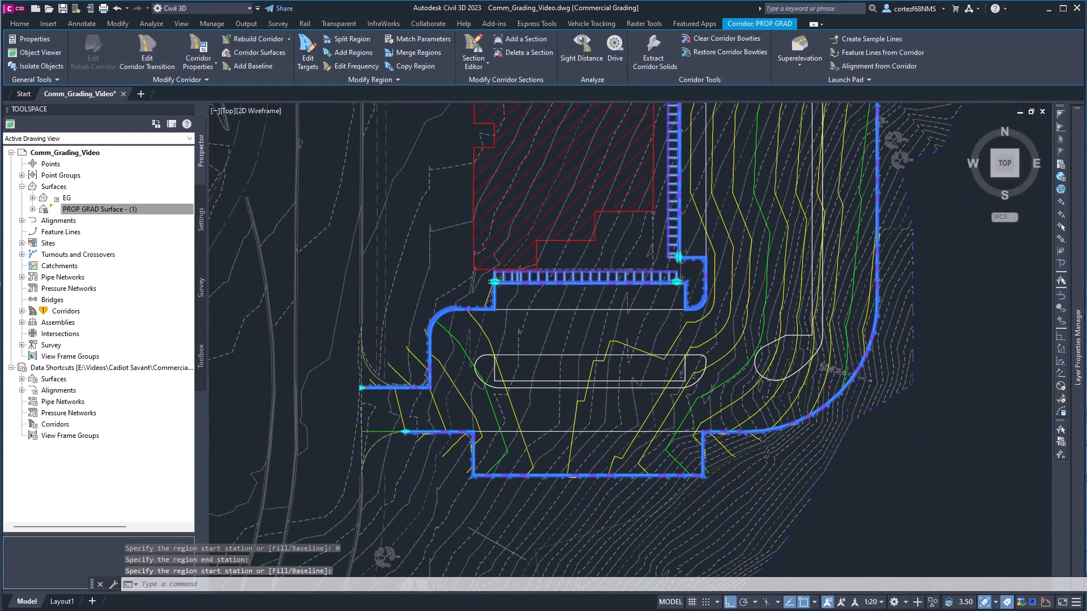
pyautogui.scroll(-3, 589, 436)
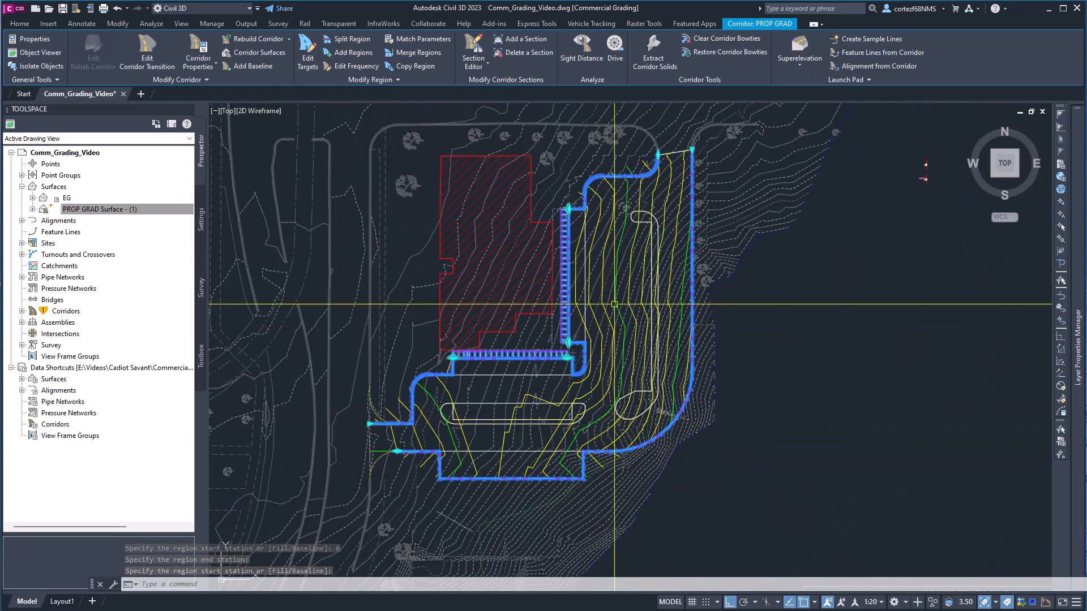
pyautogui.scroll(2, 657, 218)
pyautogui.moveTo(657, 210); pyautogui.dragTo(650, 251, button='middle')
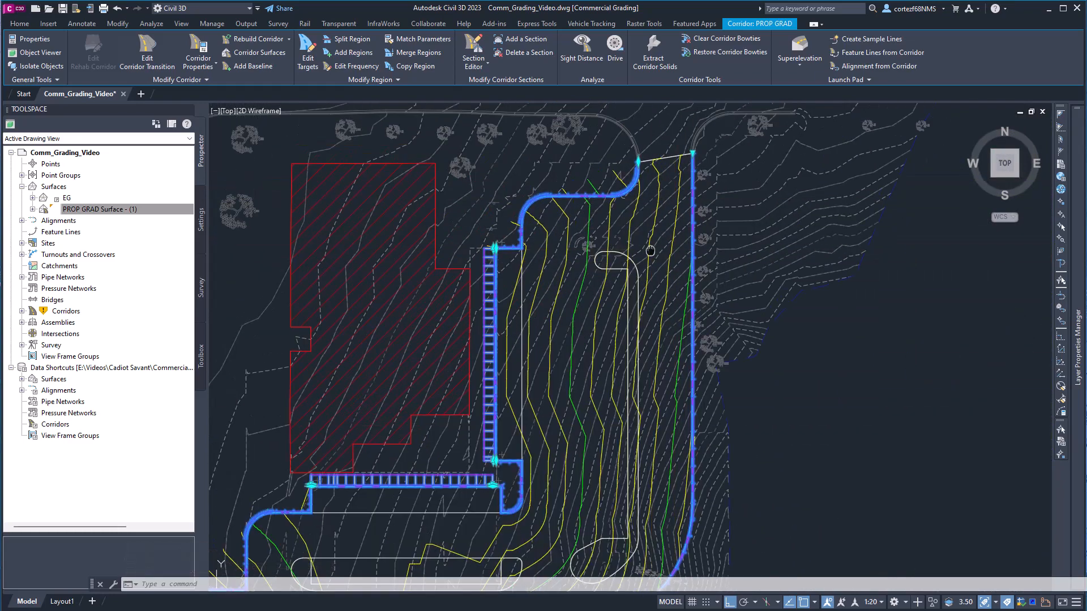
pyautogui.scroll(2, 652, 253)
pyautogui.press('Escape')
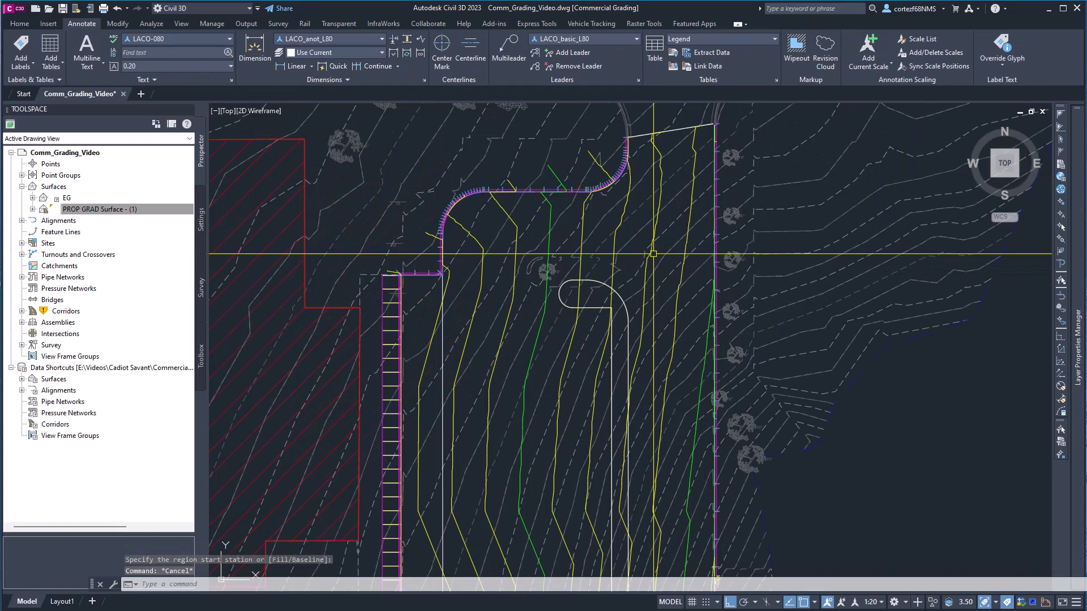
pyautogui.moveTo(653, 253)
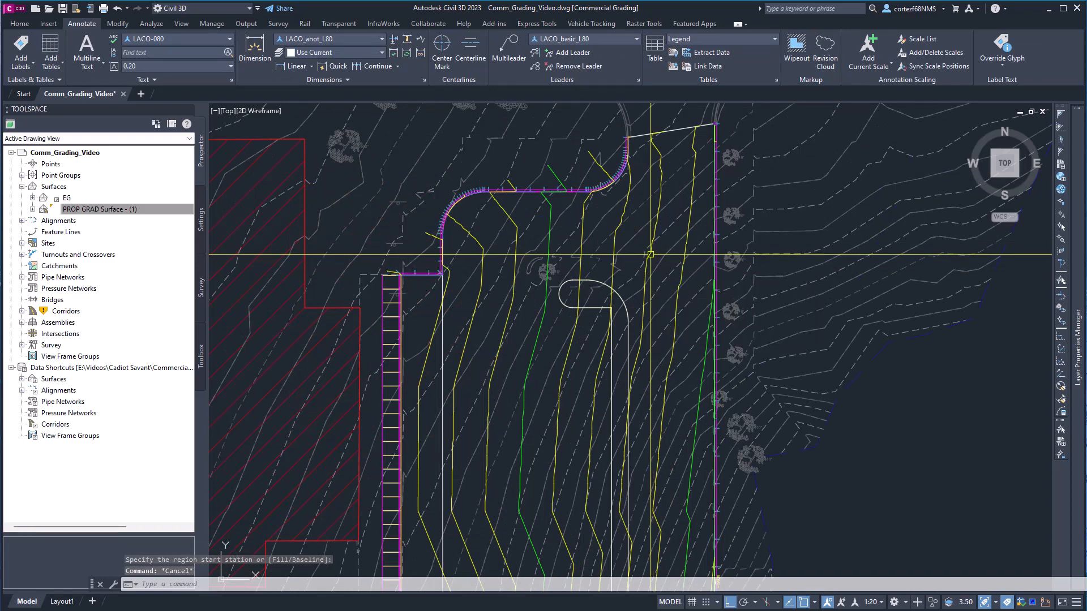
pyautogui.scroll(-2, 652, 254)
pyautogui.moveTo(635, 330); pyautogui.dragTo(624, 234, button='middle')
pyautogui.scroll(2, 644, 382)
pyautogui.scroll(2, 670, 415)
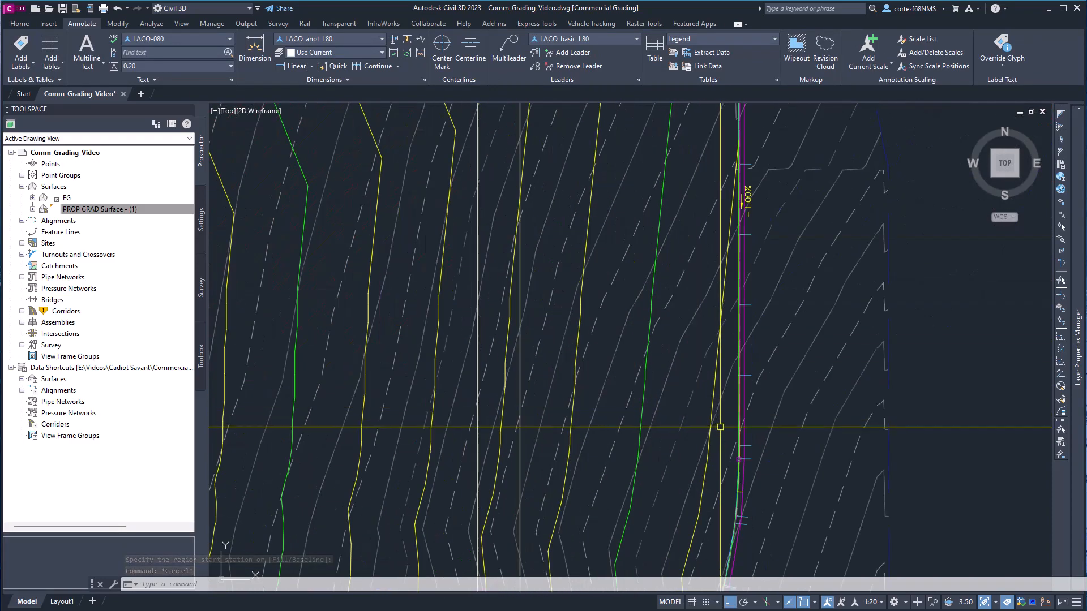
# Step: Set a -5% grade on FLOWLINE 2 from the west driveway tangent point at elevation 818.00 to the north end of the southeast curve
pyautogui.click(736, 419)
pyautogui.scroll(-6, 736, 419)
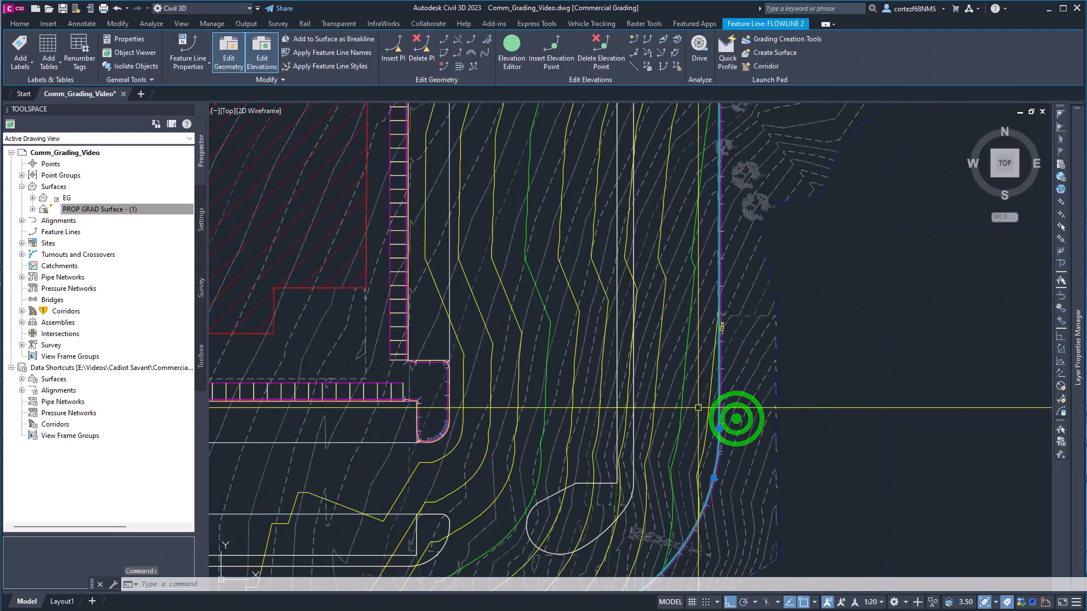
pyautogui.click(664, 39)
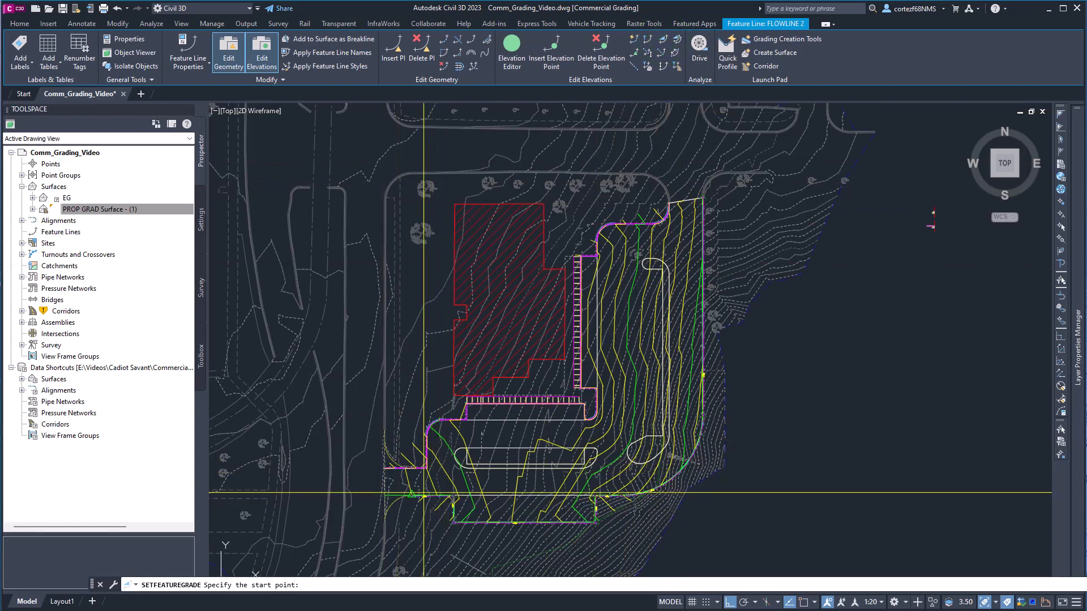
pyautogui.press('Escape')
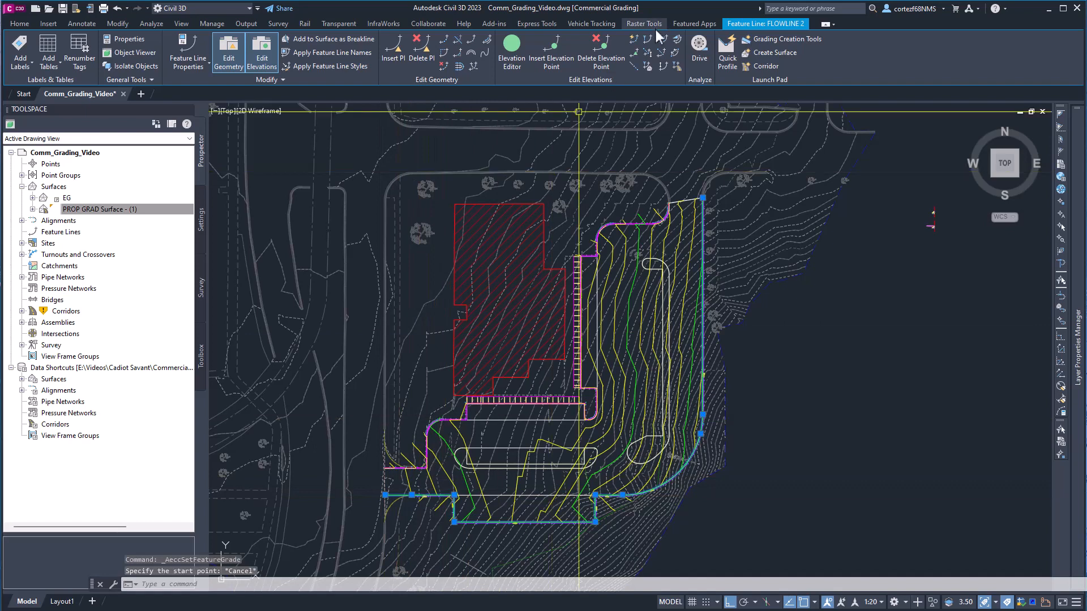
pyautogui.click(666, 38)
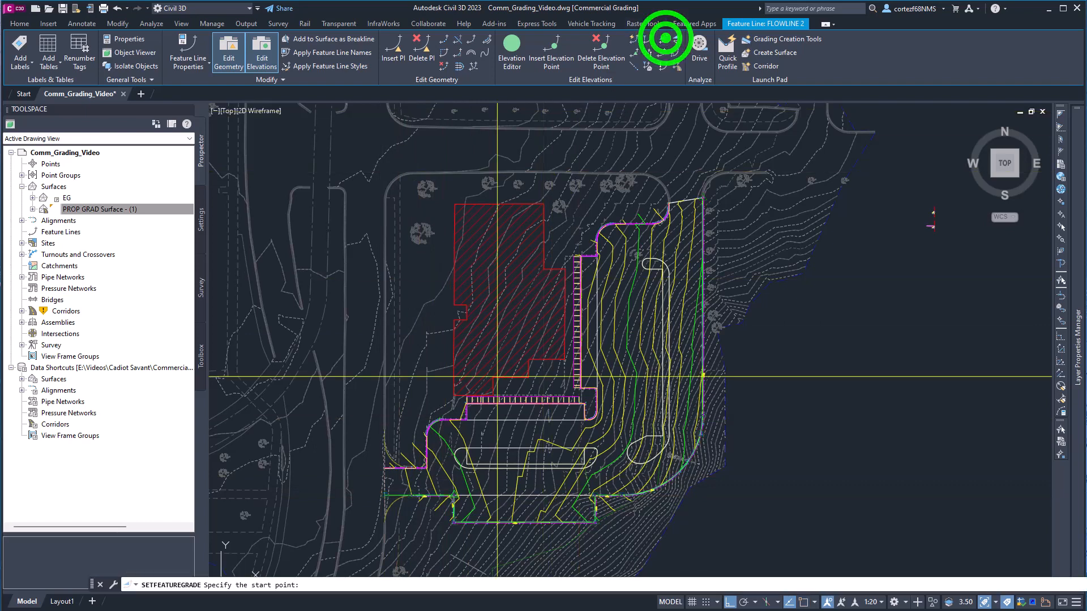
pyautogui.scroll(5, 445, 464)
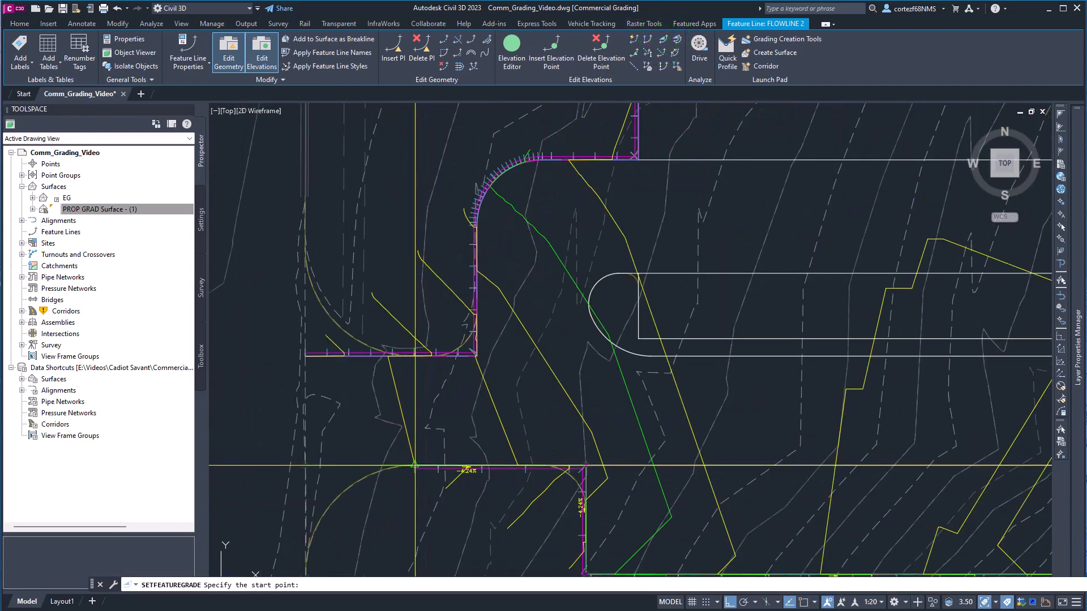
pyautogui.click(415, 465)
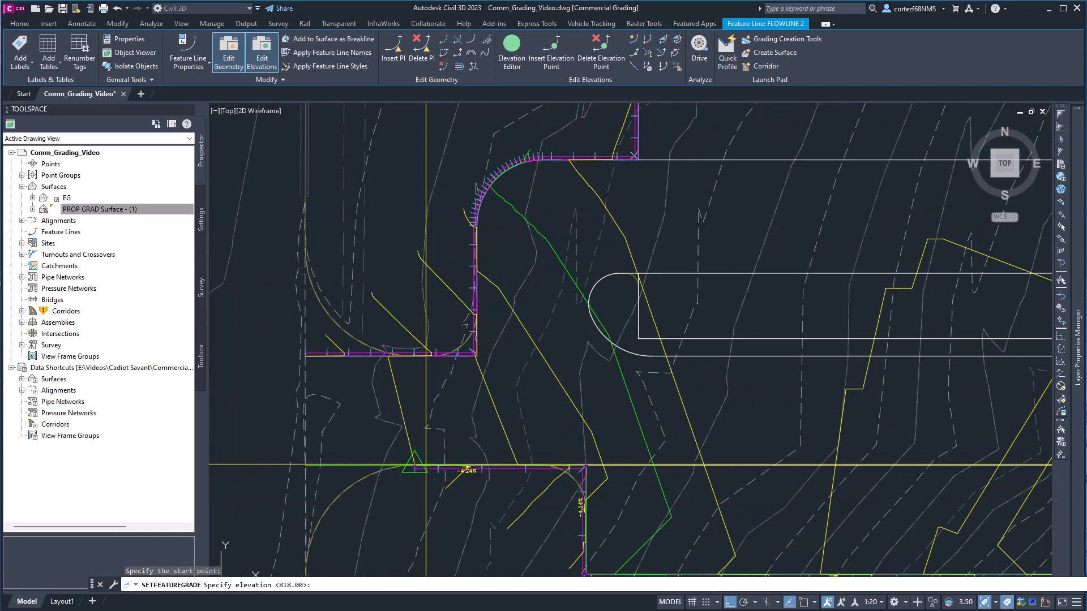
pyautogui.press('Return')
pyautogui.scroll(-4, 425, 464)
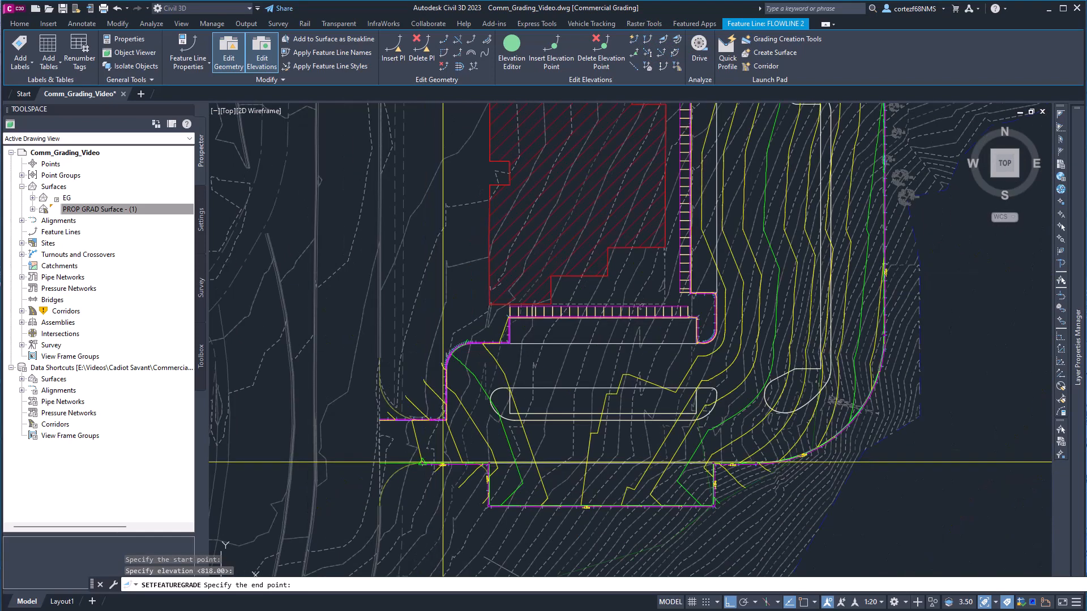
pyautogui.click(869, 364)
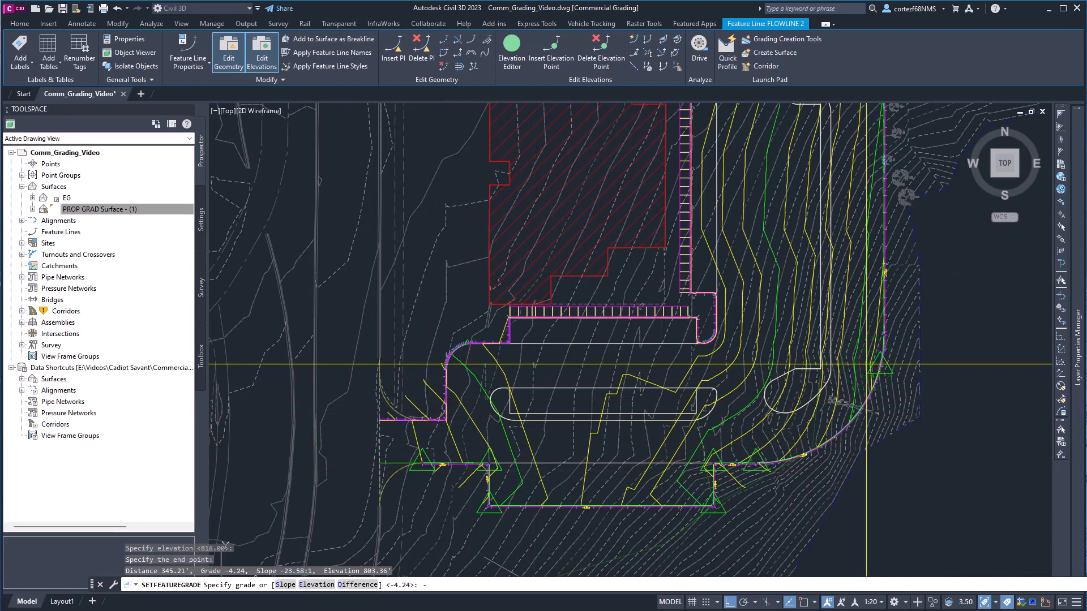
pyautogui.press('Return')
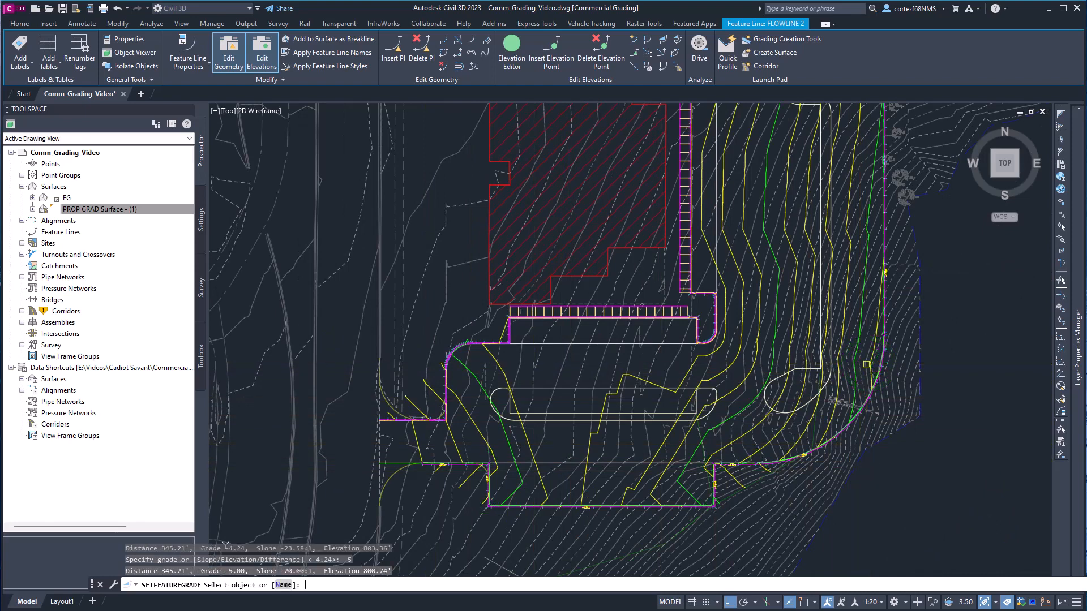
pyautogui.press('Return')
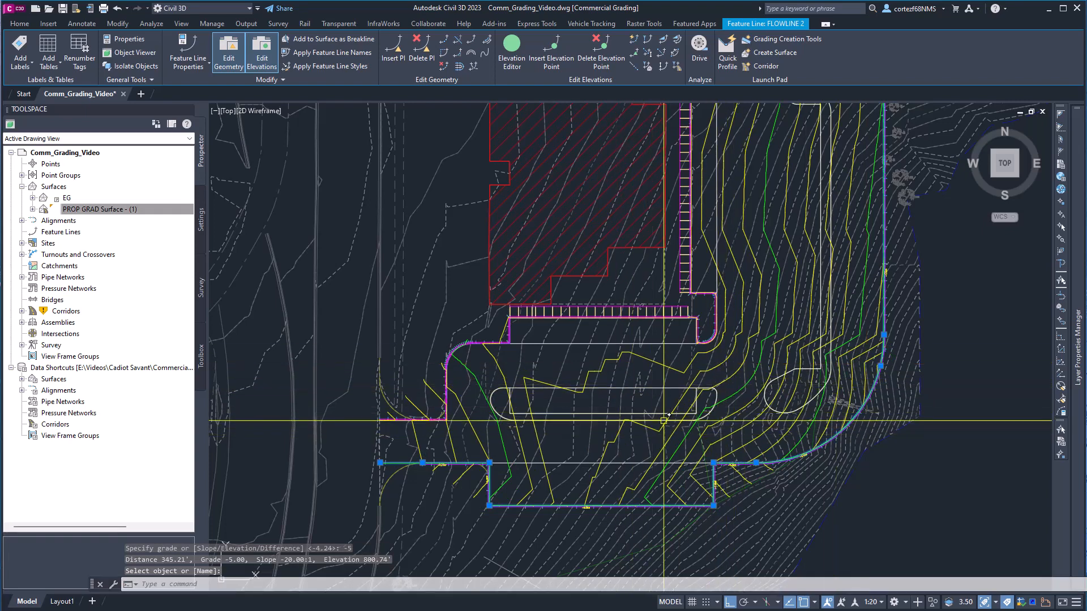
# Step: Regrade FLOWLINE 2's east side from the southeast curve at elevation 800.74 to its north endpoint, accepting a 2.19% grade
pyautogui.scroll(3, 735, 330)
pyautogui.scroll(2, 702, 354)
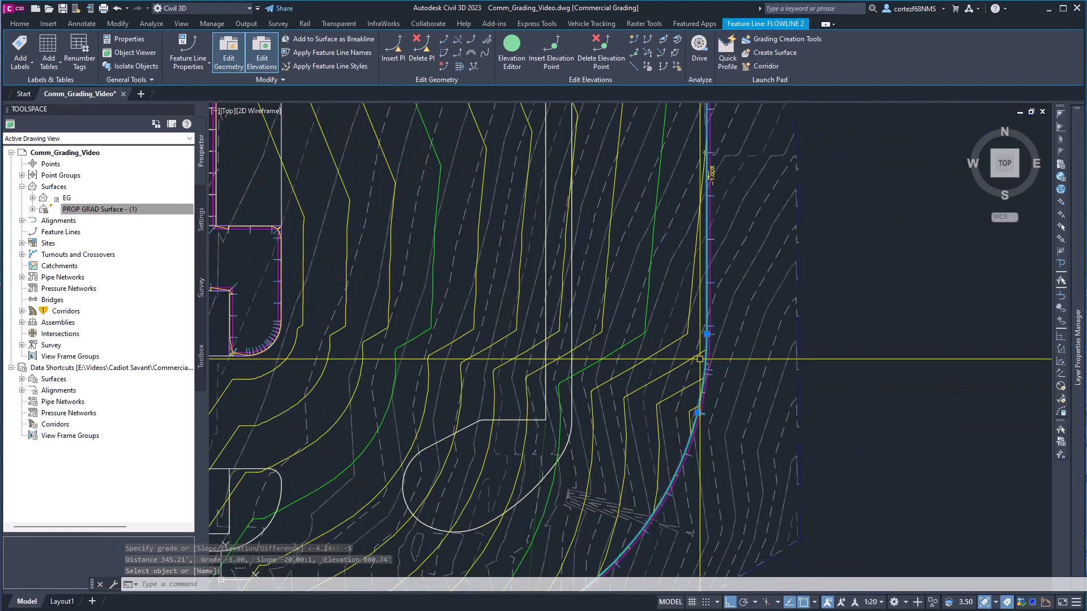
pyautogui.click(662, 38)
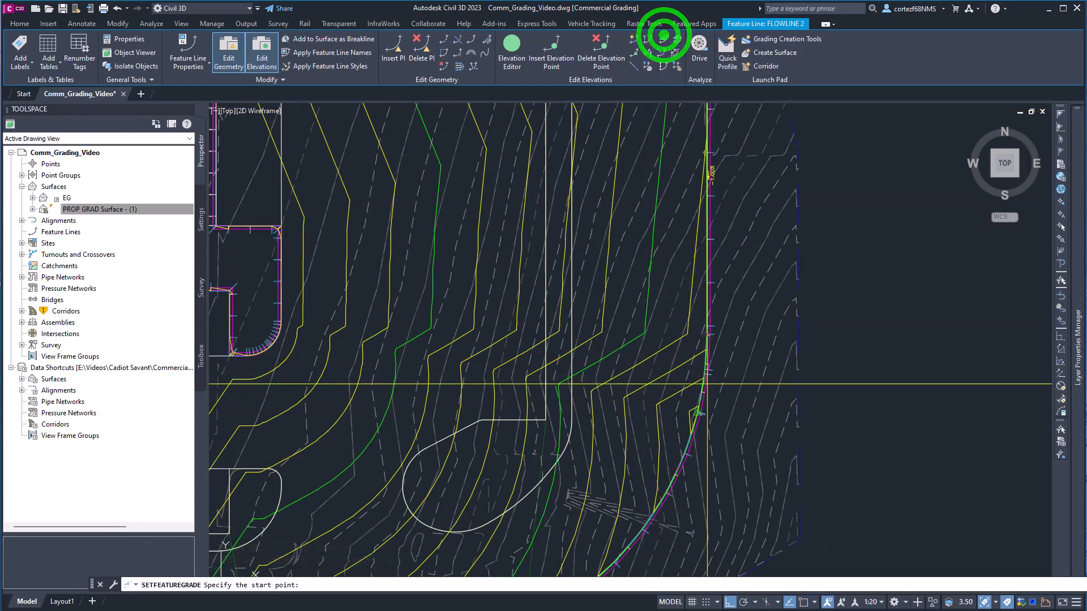
pyautogui.click(696, 390)
pyautogui.press('Return')
pyautogui.moveTo(696, 391); pyautogui.dragTo(638, 559, button='middle')
pyautogui.scroll(-4, 658, 284)
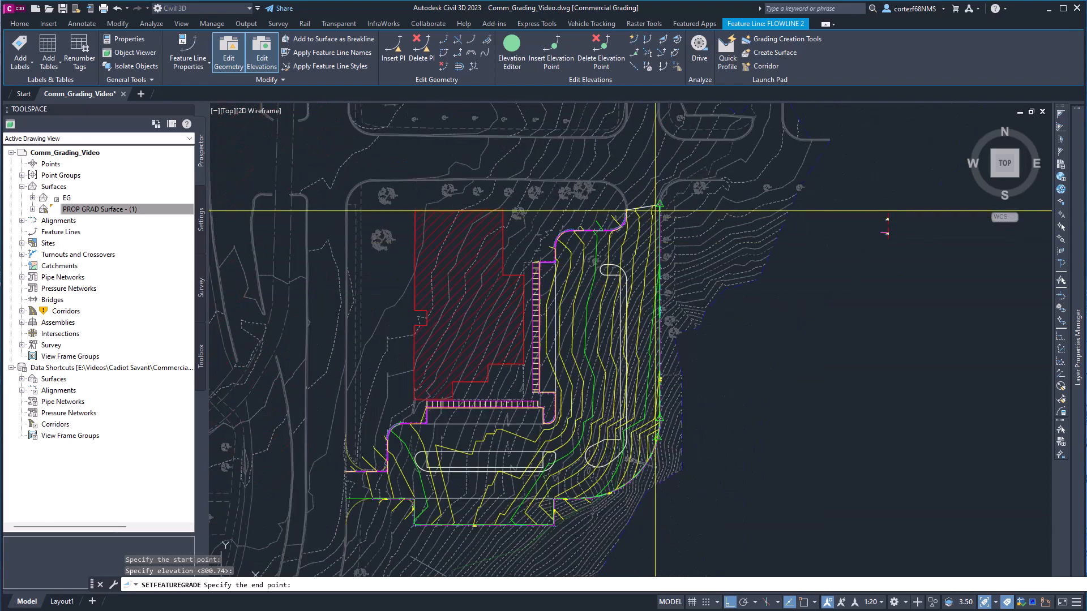
pyautogui.click(655, 211)
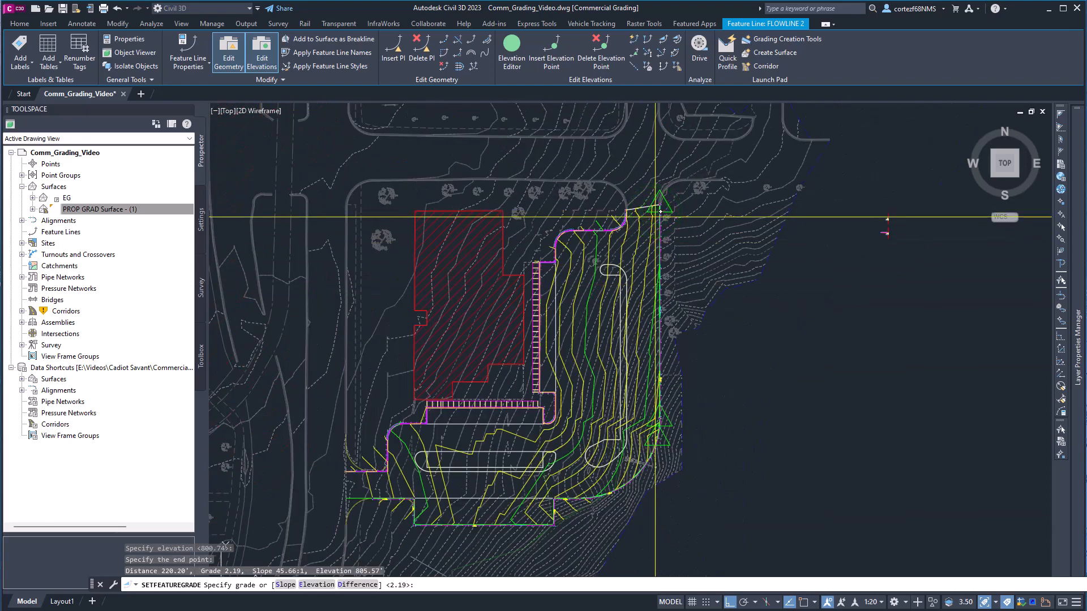
pyautogui.press('Return')
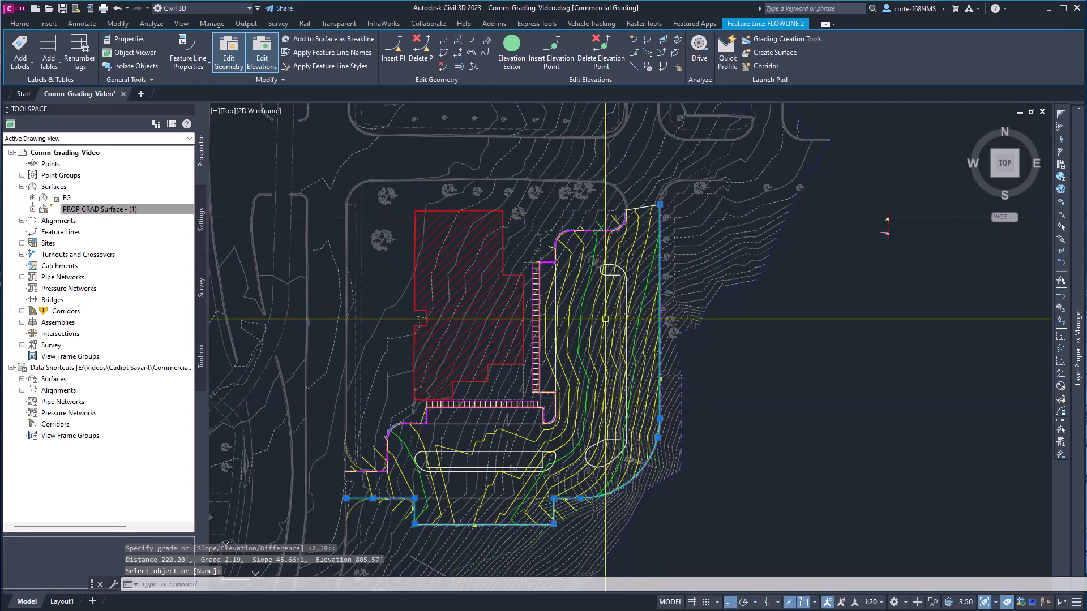
# Step: Deselect FLOWLINE 2 and examine the outline of the parking island south of the building
pyautogui.scroll(3, 617, 391)
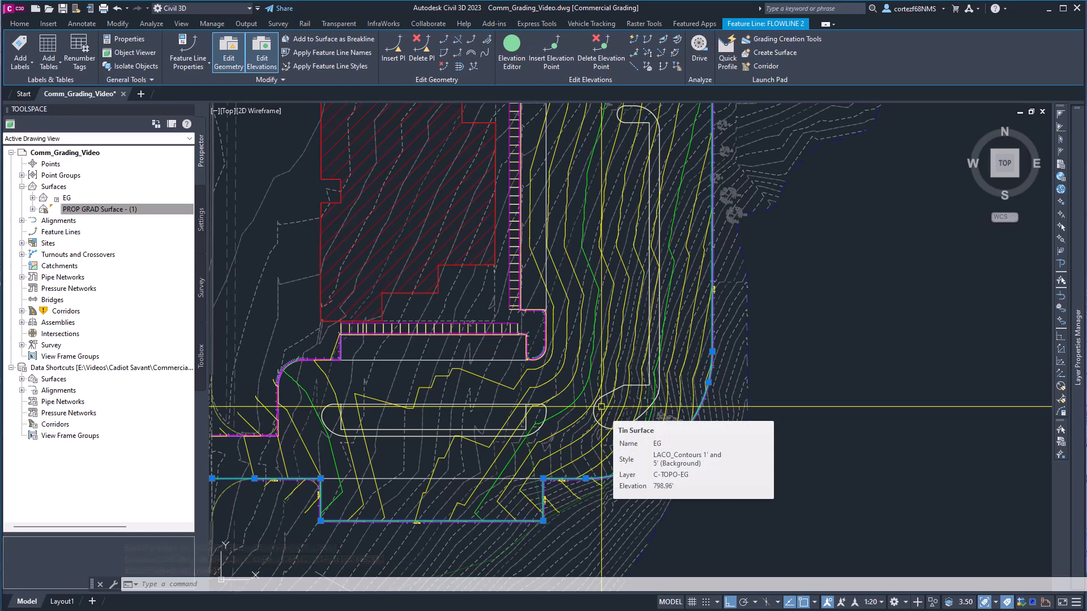
pyautogui.press('Escape')
pyautogui.moveTo(459, 411); pyautogui.dragTo(506, 433, button='middle')
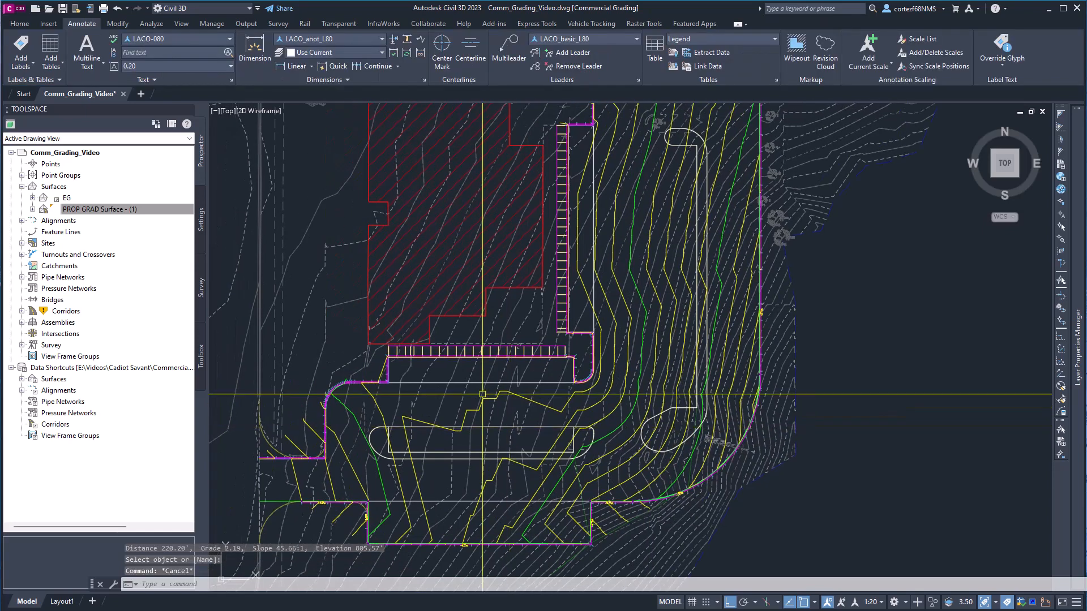
pyautogui.scroll(3, 385, 450)
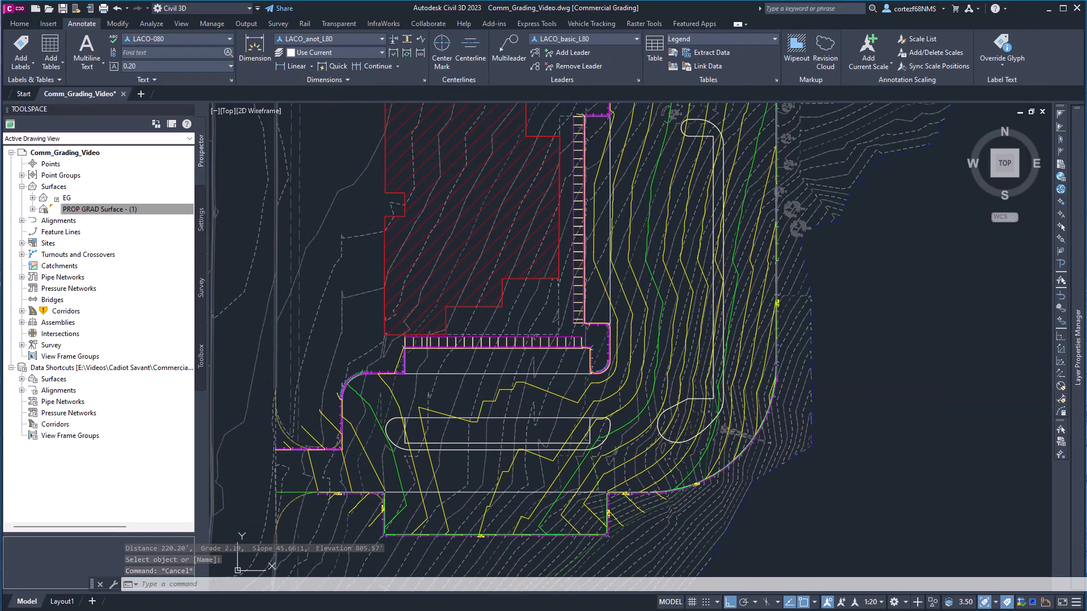
pyautogui.click(373, 424)
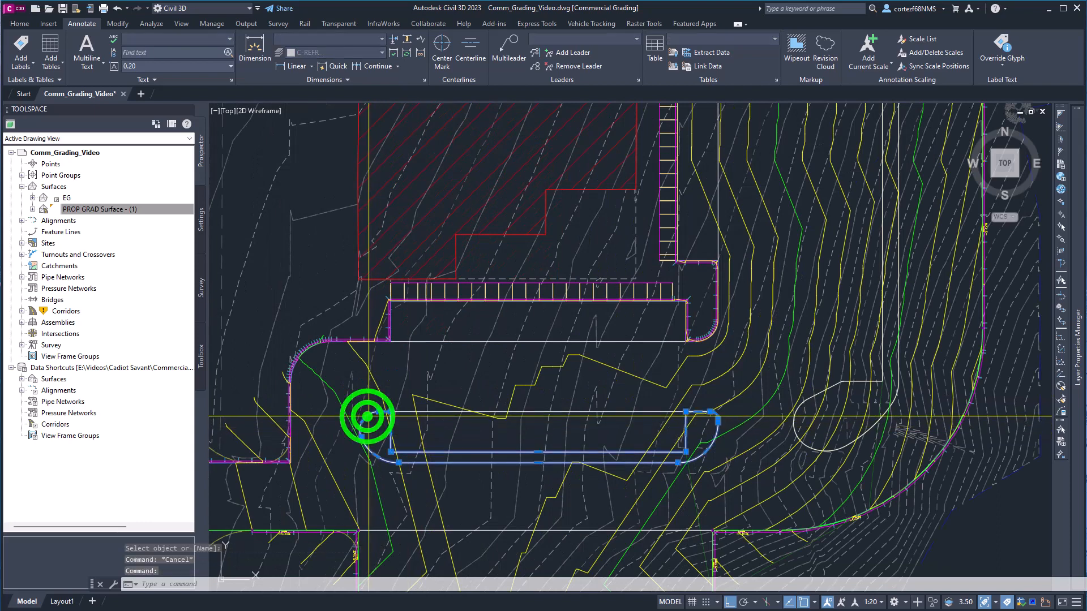
pyautogui.moveTo(374, 424)
pyautogui.mouseDown(button='middle')
pyautogui.moveTo(364, 400)
pyautogui.moveTo(374, 395)
pyautogui.mouseUp(button='middle')
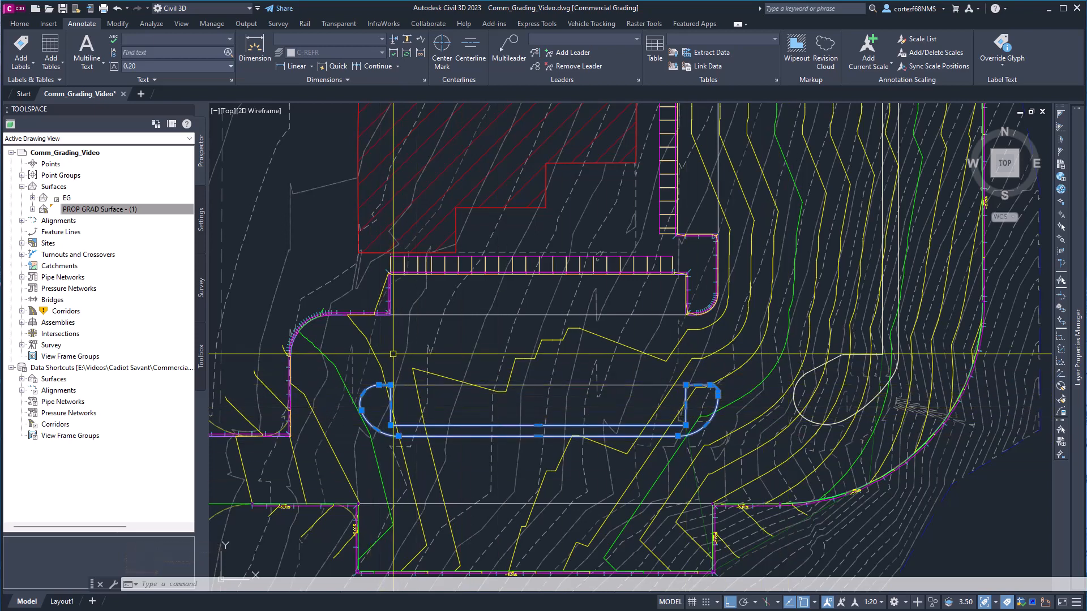
pyautogui.press('Escape')
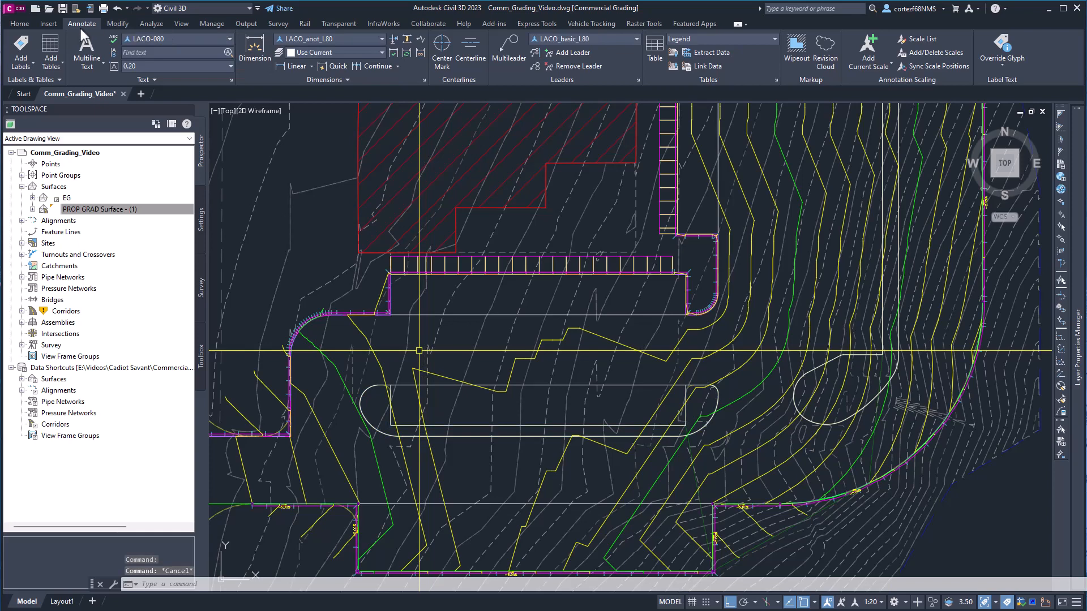
# Step: Convert the south island outline into a Site 1 feature line named FLOWLINE with the next counter, with elevation assignment enabled
pyautogui.click(18, 27)
pyautogui.click(253, 59)
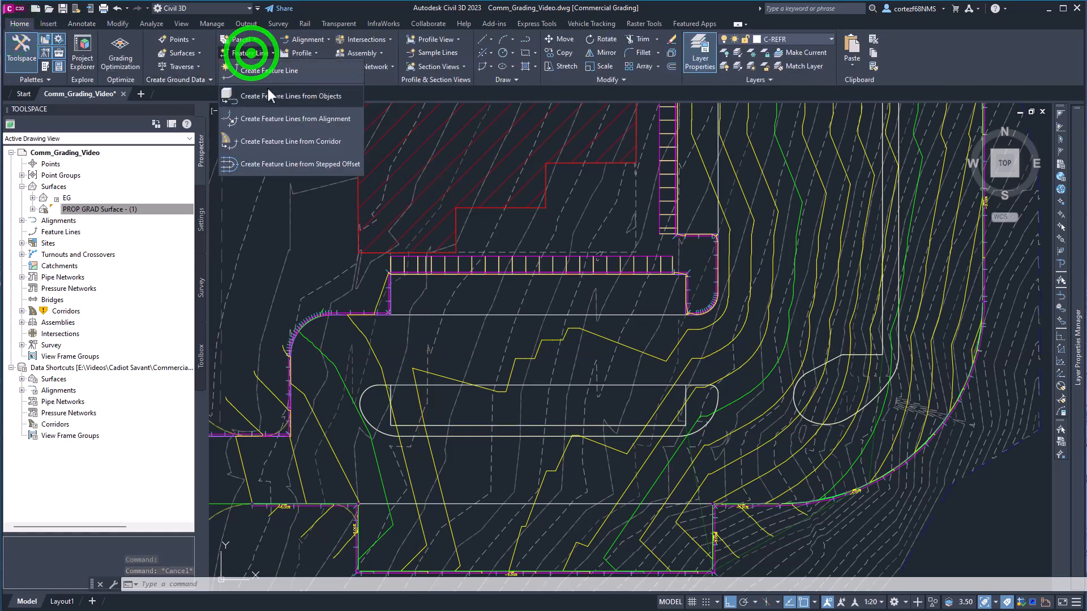
pyautogui.click(269, 90)
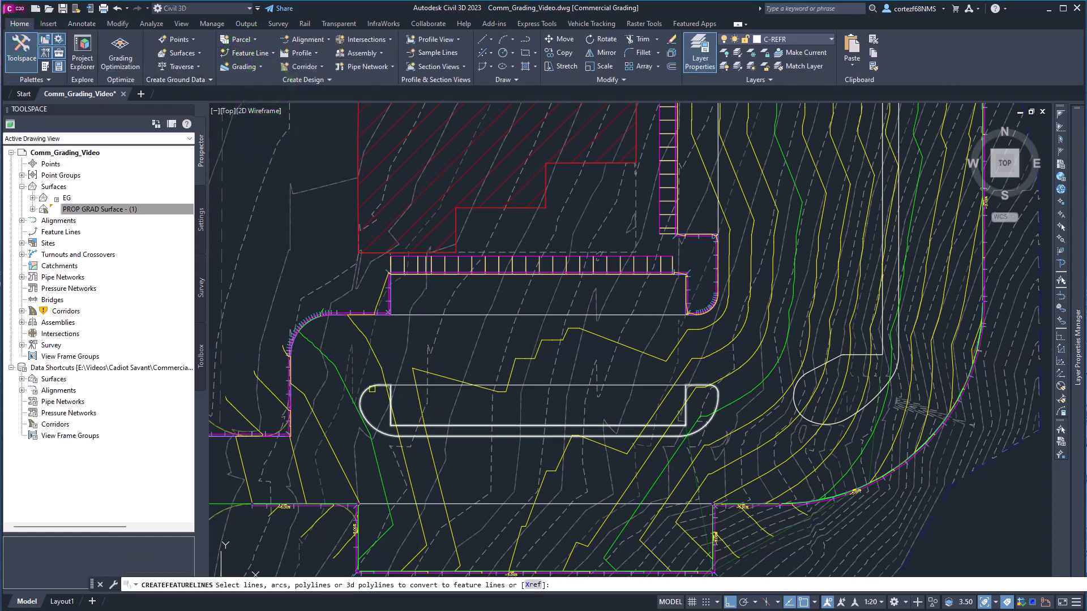
pyautogui.click(371, 388)
pyautogui.rightClick(372, 390)
pyautogui.click(400, 408)
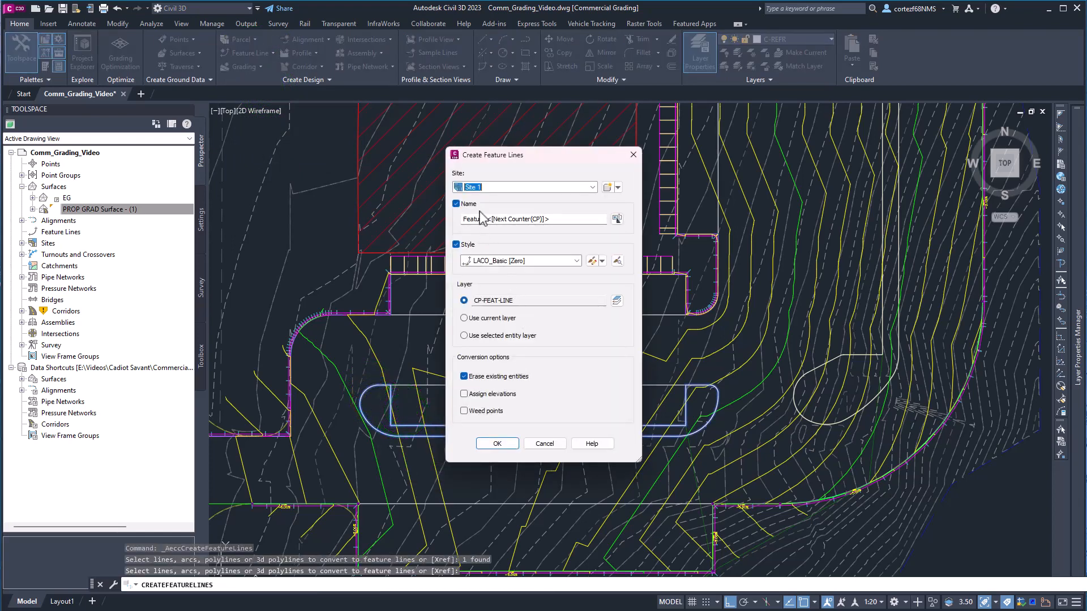
pyautogui.doubleClick(481, 218)
pyautogui.write('FLOWLINE')
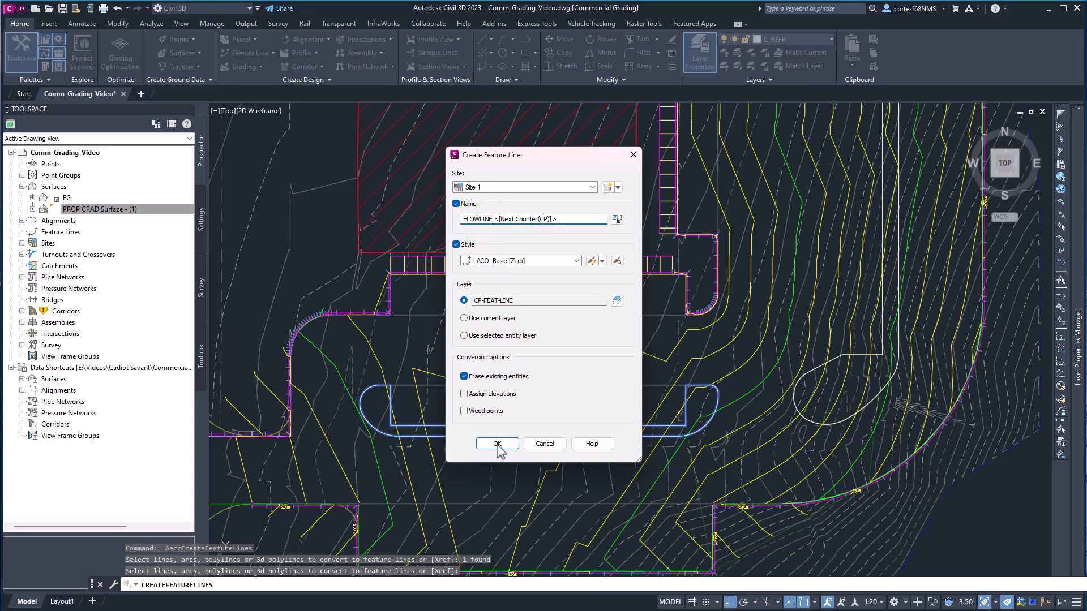
pyautogui.click(465, 394)
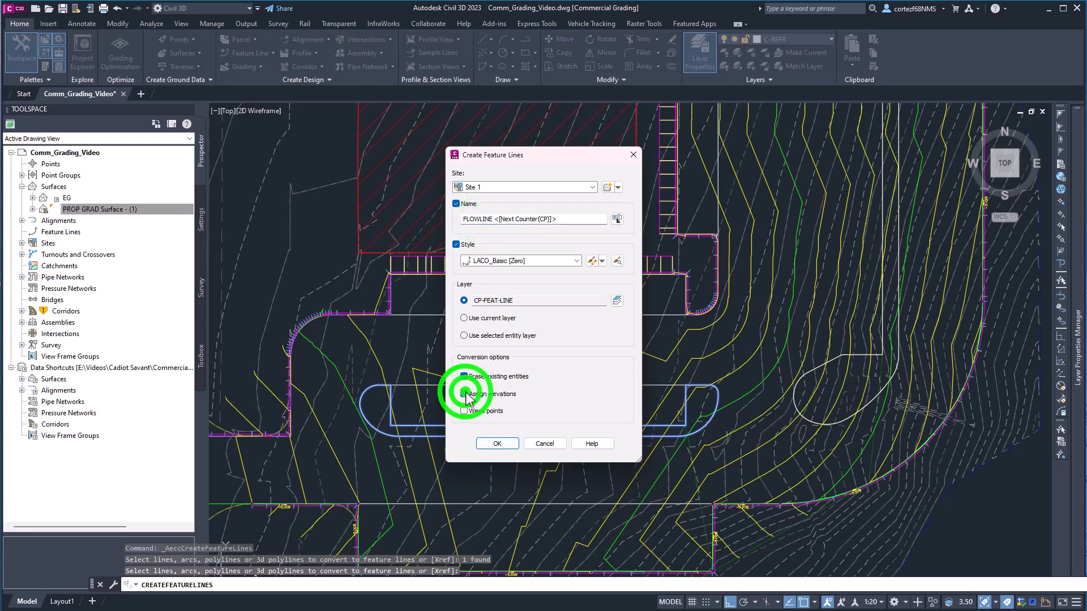
pyautogui.click(501, 445)
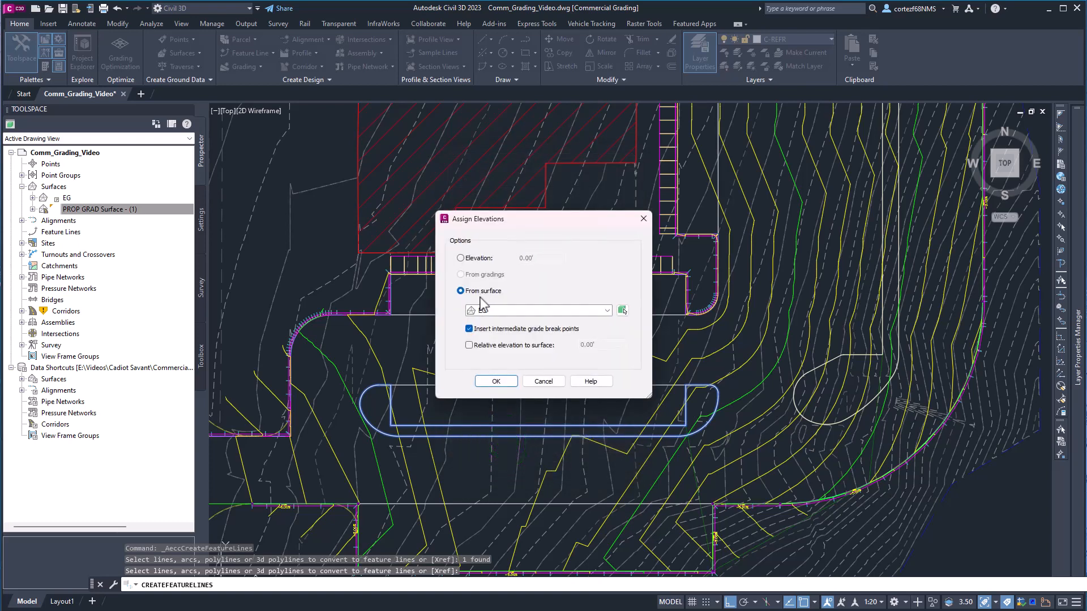
# Step: Assign the island feature line's elevations relative to PROP GRAD Surface - (1), without intermediate grade break points
pyautogui.click(484, 312)
pyautogui.click(503, 328)
pyautogui.click(469, 329)
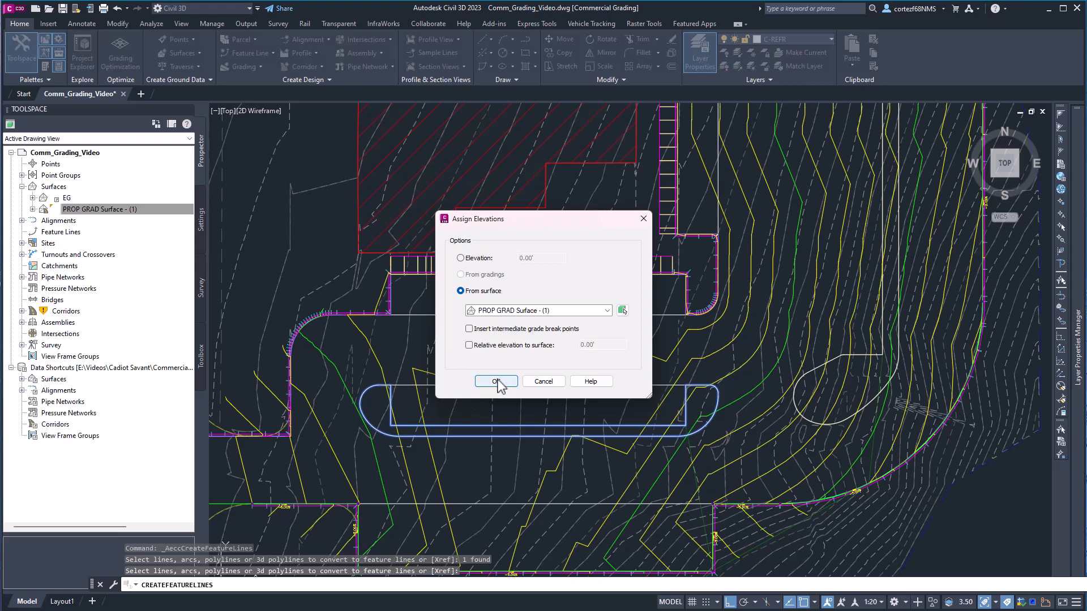
pyautogui.click(473, 347)
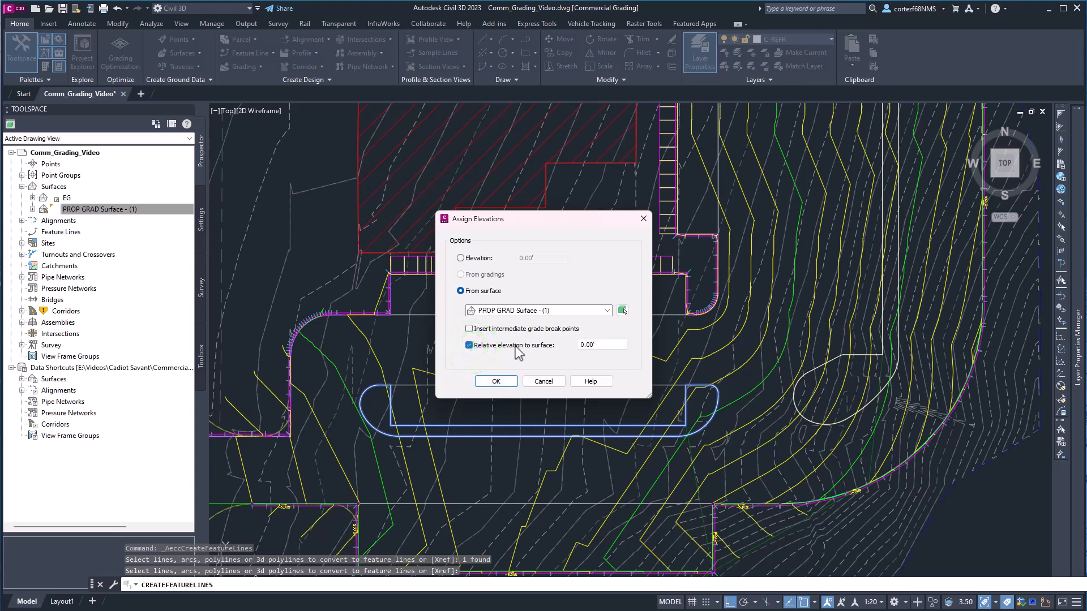
pyautogui.click(495, 382)
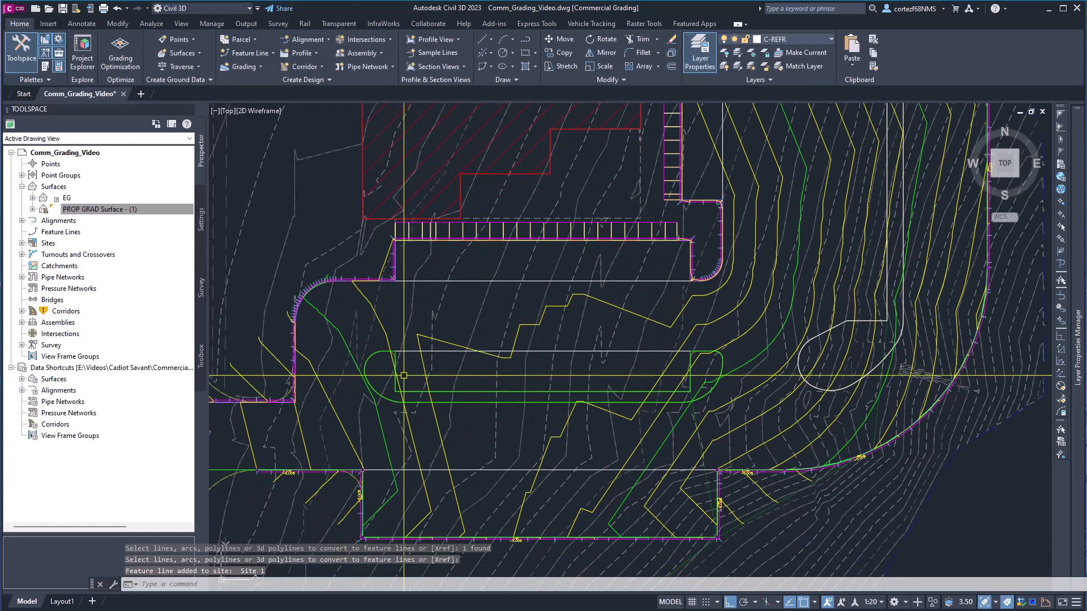
# Step: Review the relative elevations and grades of the south island feature line in the Elevation Editor, and deselect it
pyautogui.click(374, 360)
pyautogui.click(513, 48)
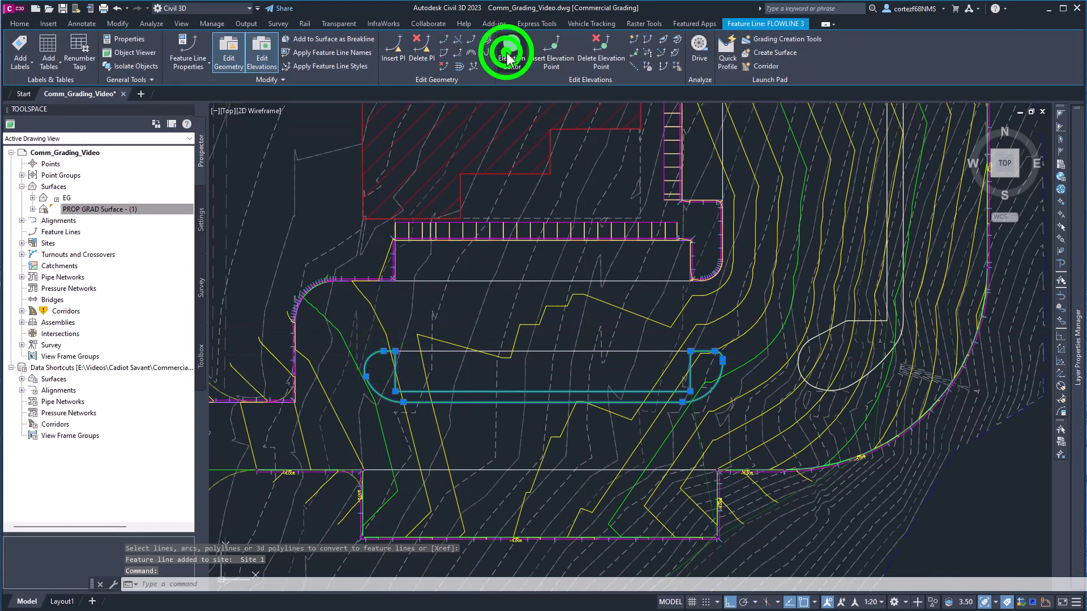
pyautogui.scroll(1, 433, 296)
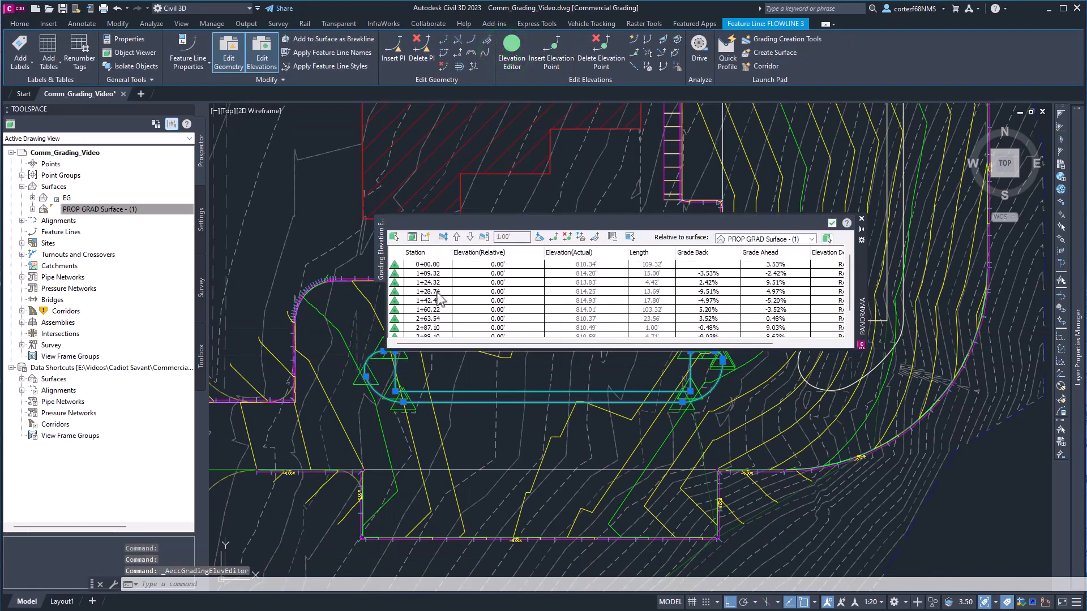
pyautogui.click(432, 265)
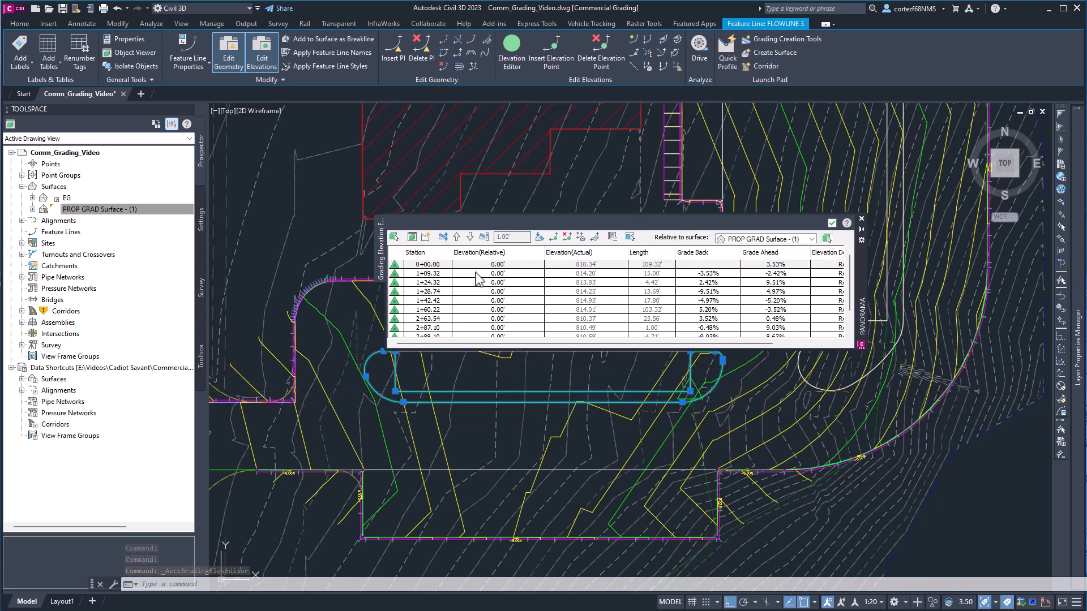
pyautogui.click(441, 274)
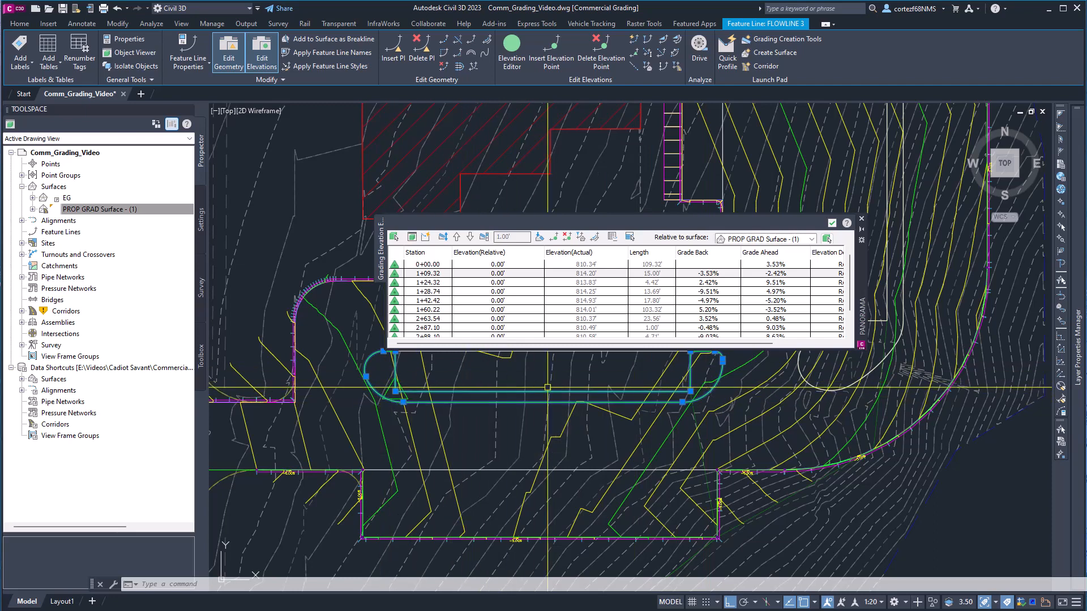
pyautogui.click(832, 223)
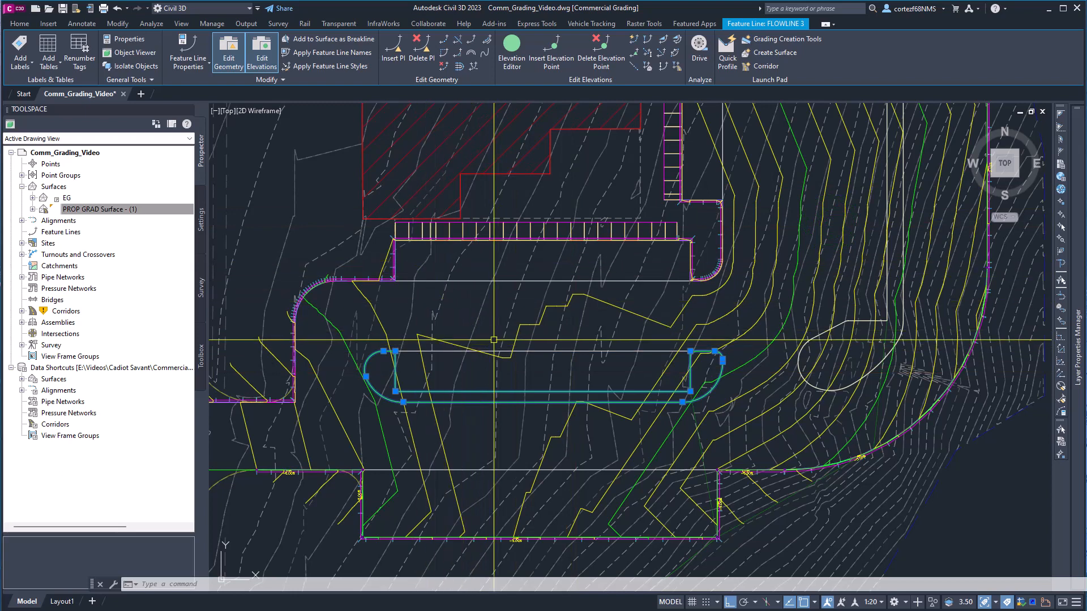
pyautogui.press('Escape')
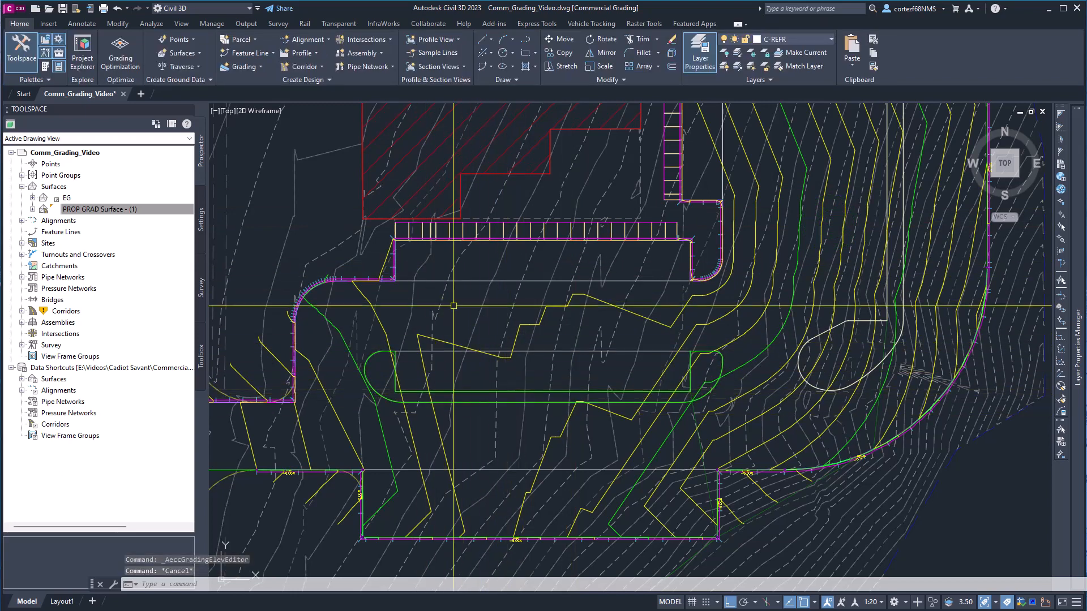
# Step: Create a corridor named ISLAND 1 from feature line FLOWLINE 3 with the curb only assembly, skipping the baseline and region parameters
pyautogui.click(304, 66)
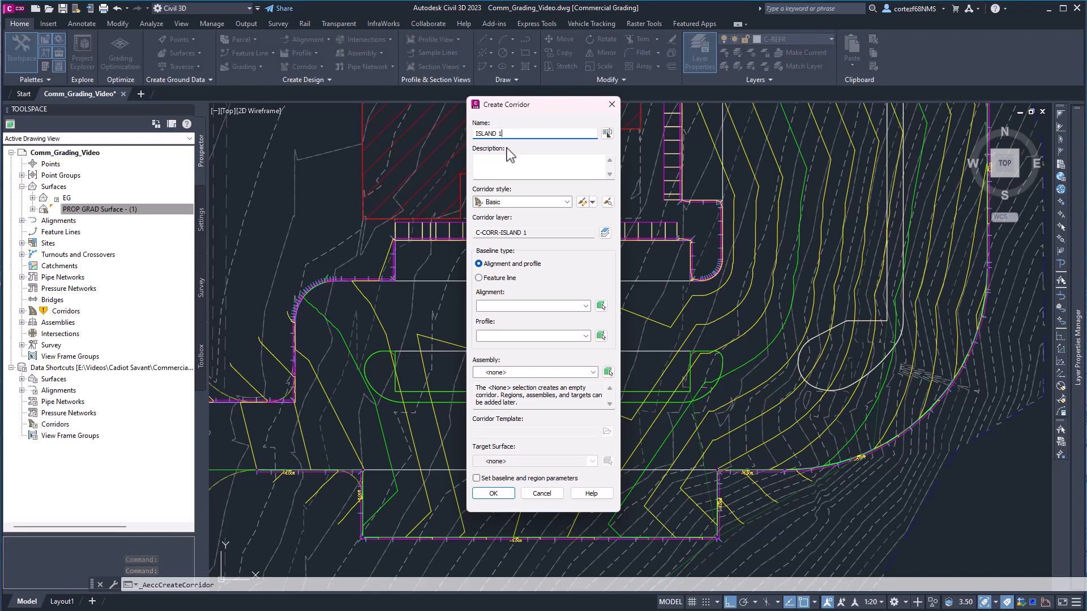
pyautogui.click(493, 279)
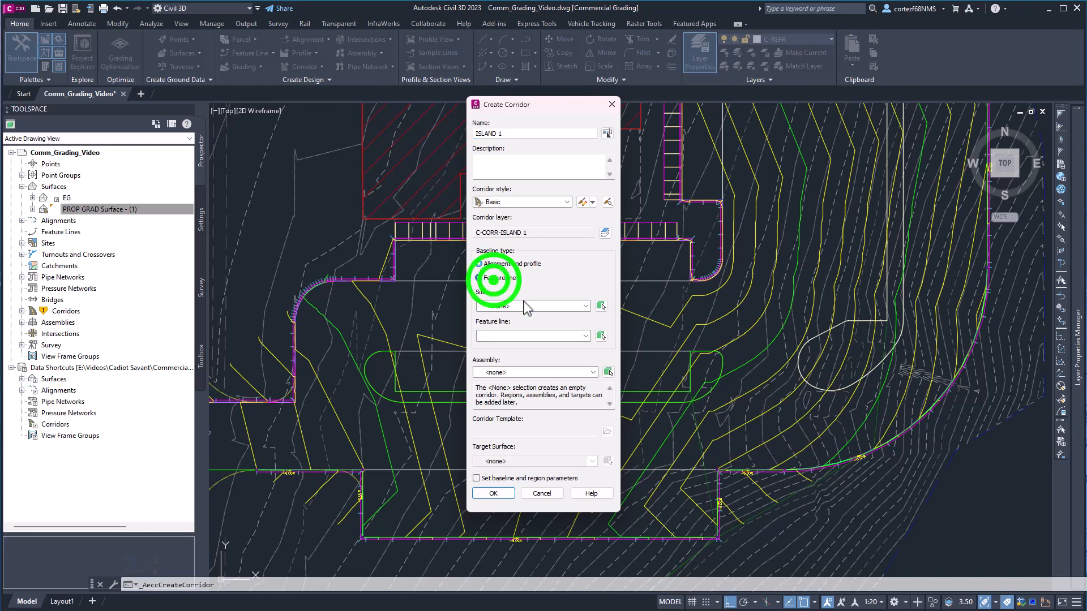
pyautogui.click(603, 335)
pyautogui.click(377, 352)
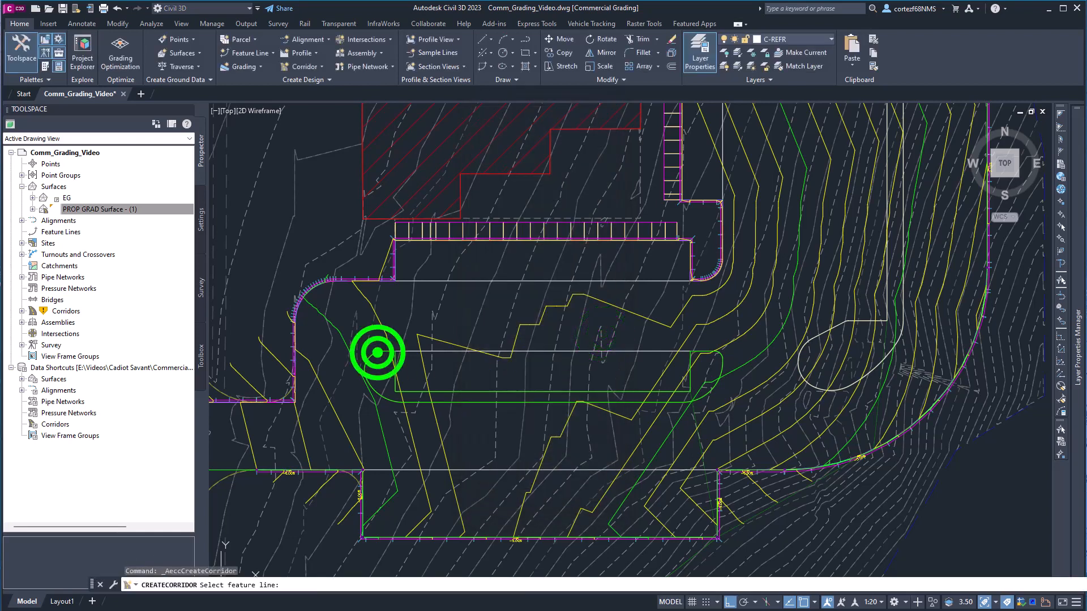
pyautogui.click(509, 373)
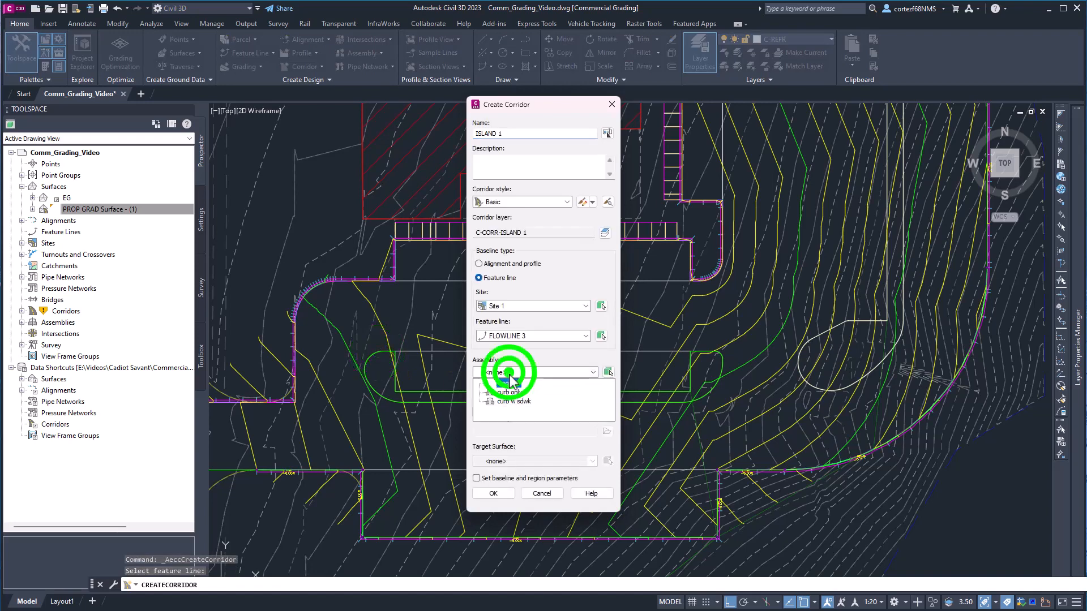
pyautogui.click(504, 391)
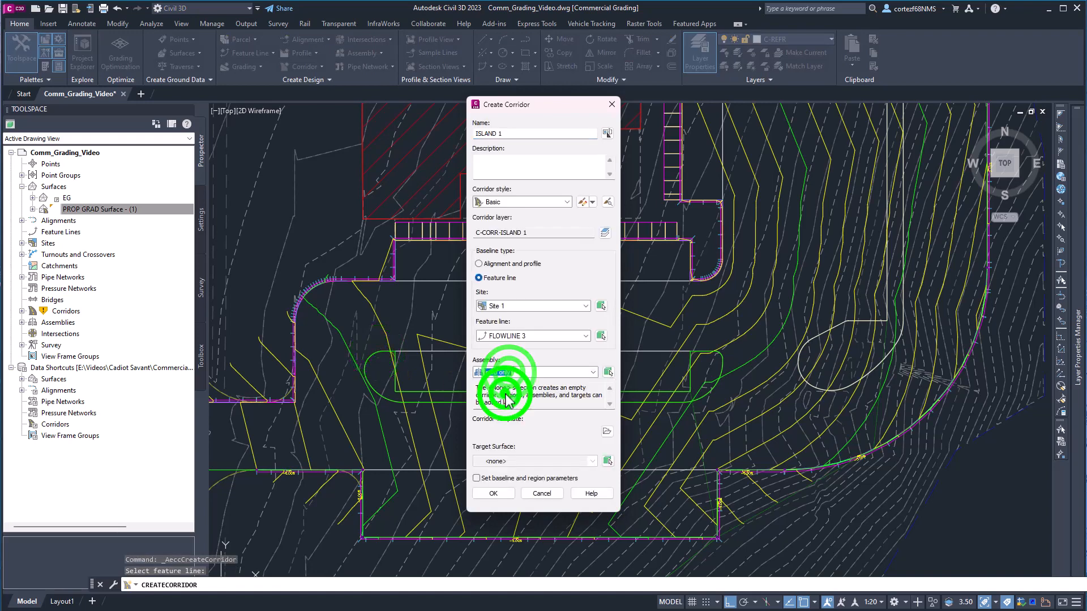
pyautogui.click(476, 479)
pyautogui.click(494, 493)
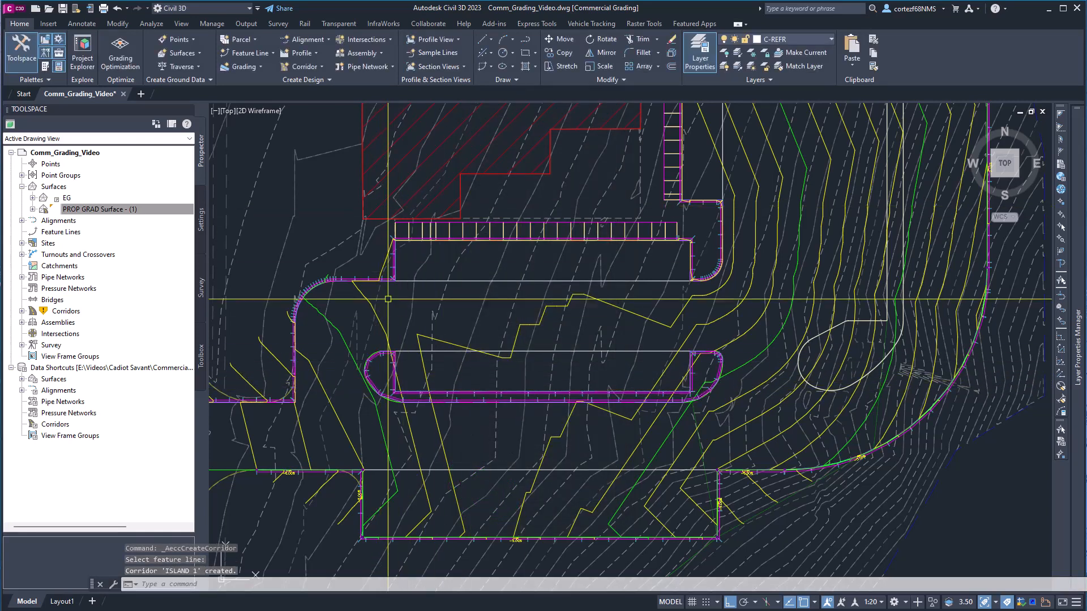
# Step: Set the ISLAND 1 corridor region's assembly frequency along tangents to 1.00'
pyautogui.click(374, 361)
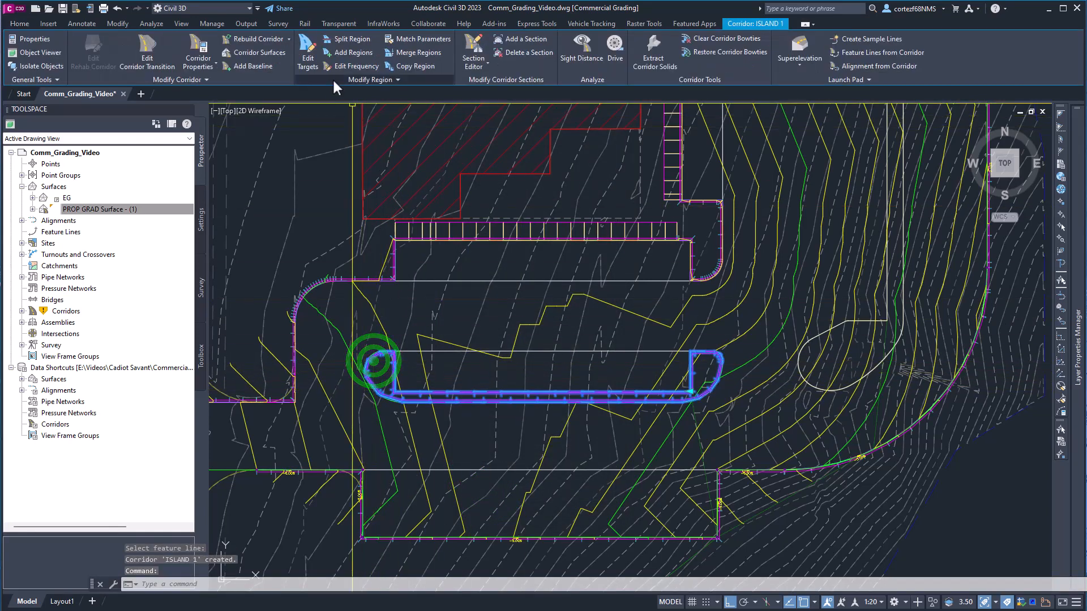
pyautogui.click(348, 67)
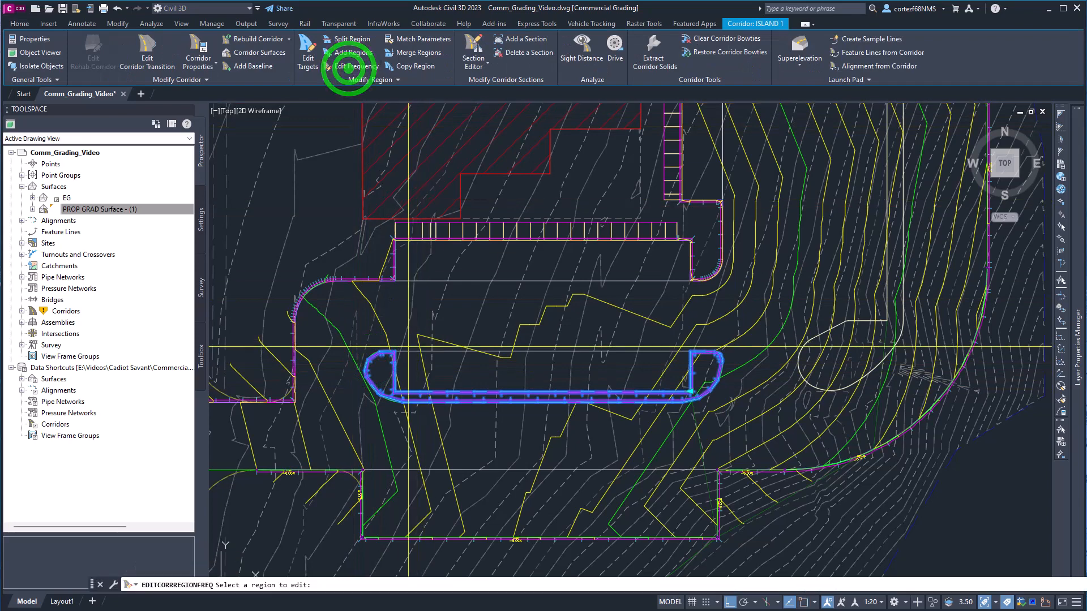
pyautogui.click(379, 354)
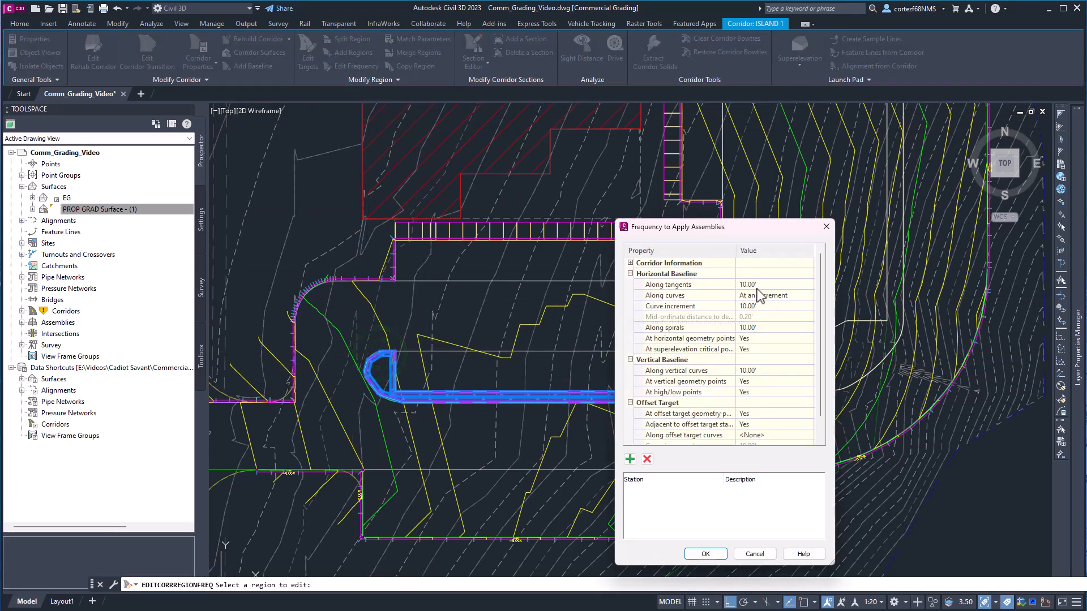
pyautogui.click(758, 285)
pyautogui.write('1')
pyautogui.press('Return')
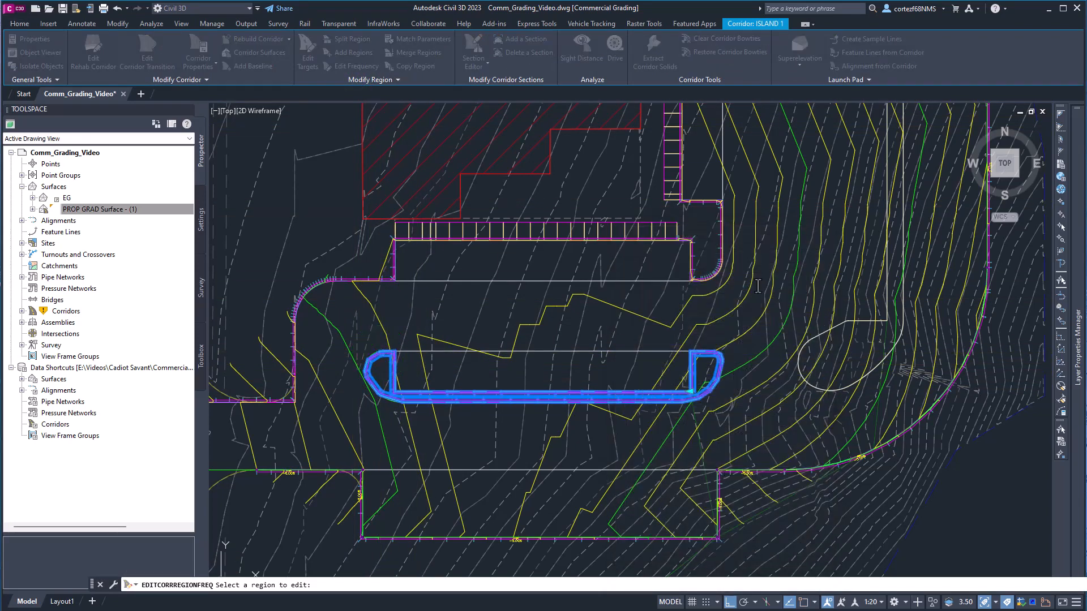
# Step: Set the ISLAND 1 region's curve increment to 1.00' and its frequency along tangents to 5.00'
pyautogui.click(695, 354)
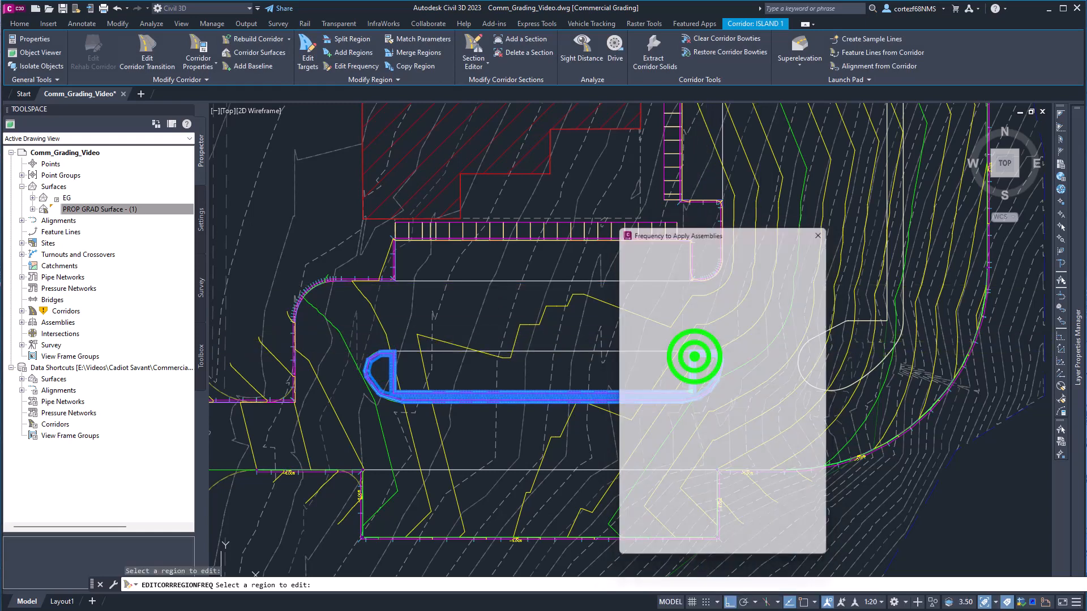
pyautogui.click(759, 306)
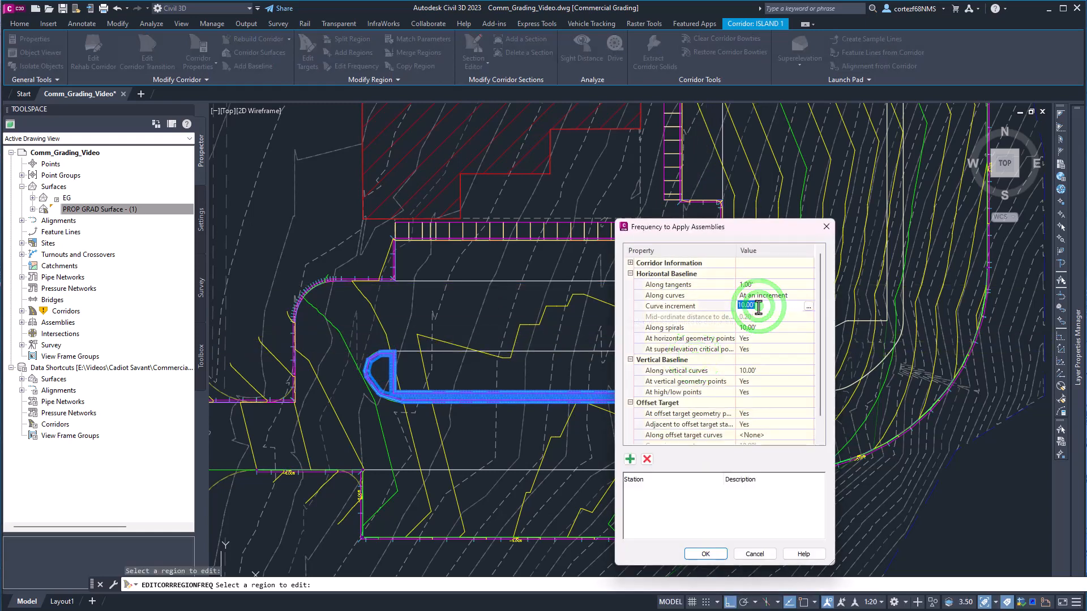
pyautogui.click(758, 284)
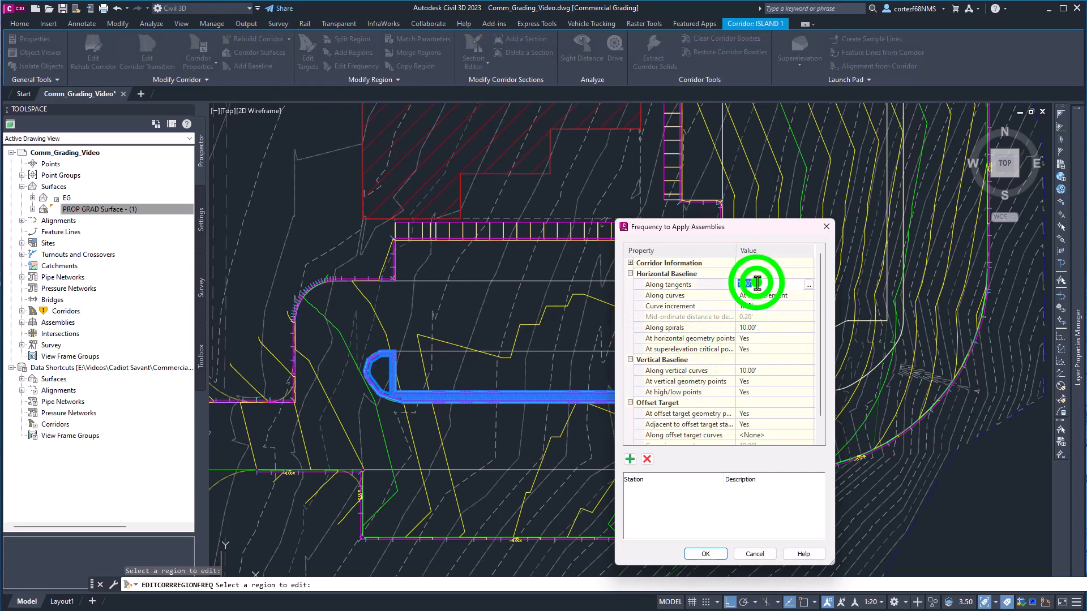
pyautogui.write('5')
pyautogui.press('Return')
pyautogui.click(705, 553)
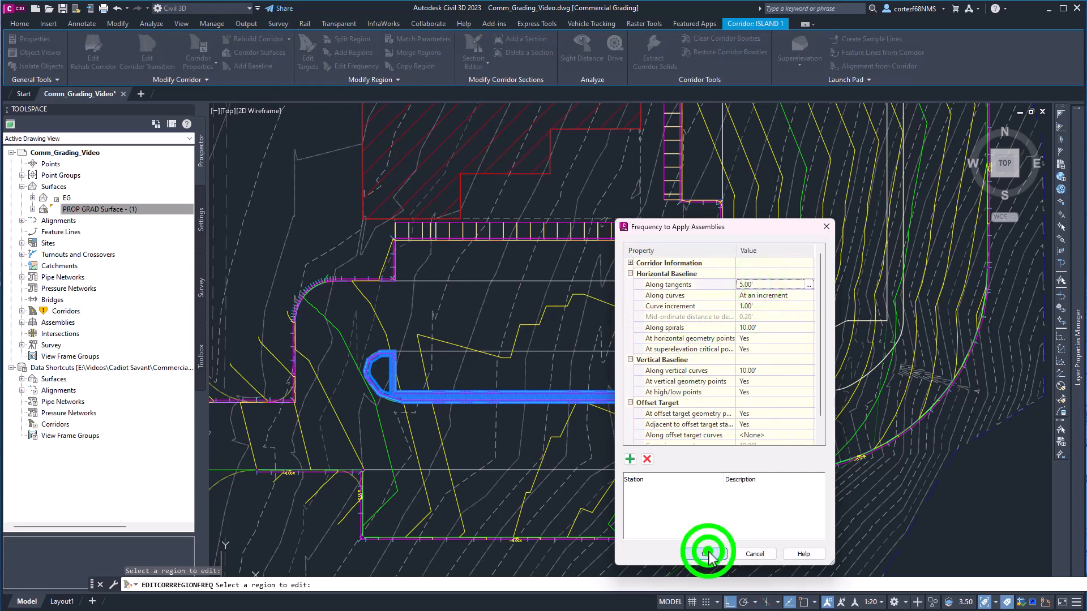
# Step: Add a new surface to the ISLAND 1 corridor and choose Top as its link code
pyautogui.scroll(4, 417, 391)
pyautogui.rightClick(423, 386)
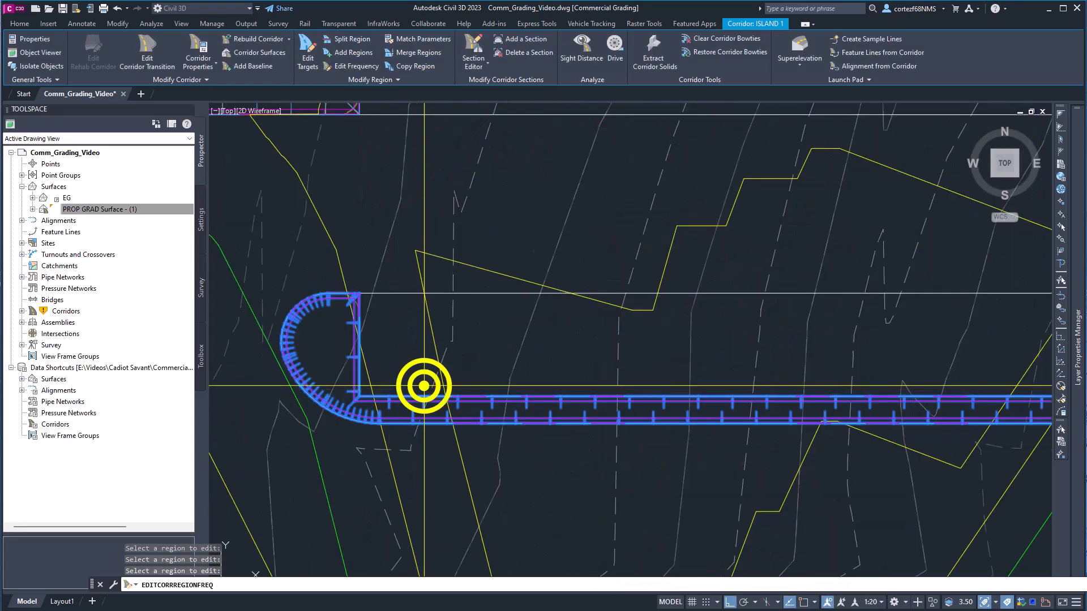
pyautogui.scroll(-2, 423, 386)
pyautogui.moveTo(501, 385); pyautogui.dragTo(444, 397, button='middle')
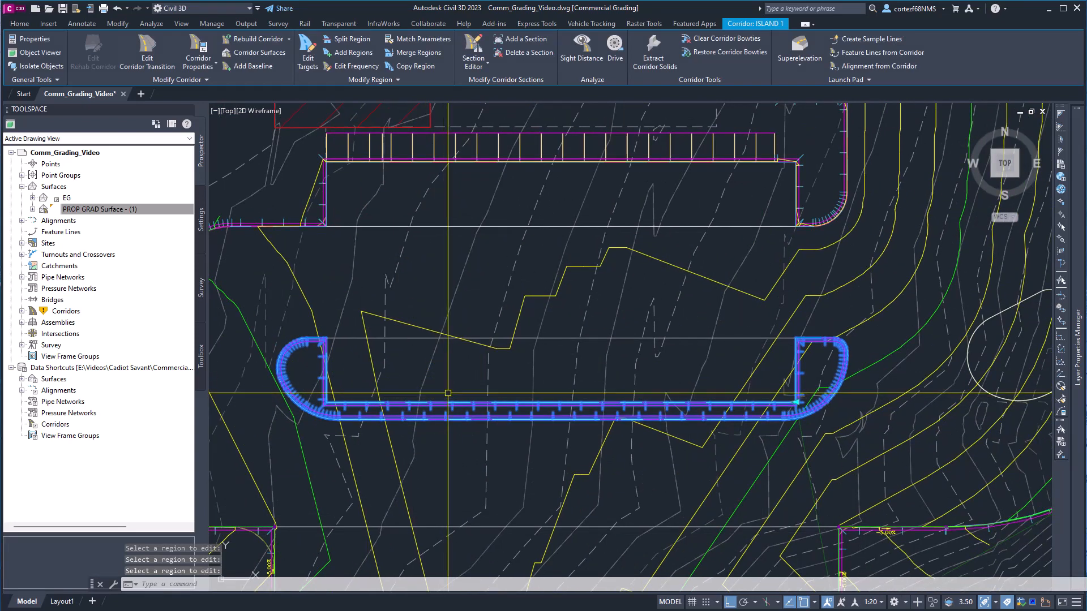
pyautogui.scroll(-2, 504, 397)
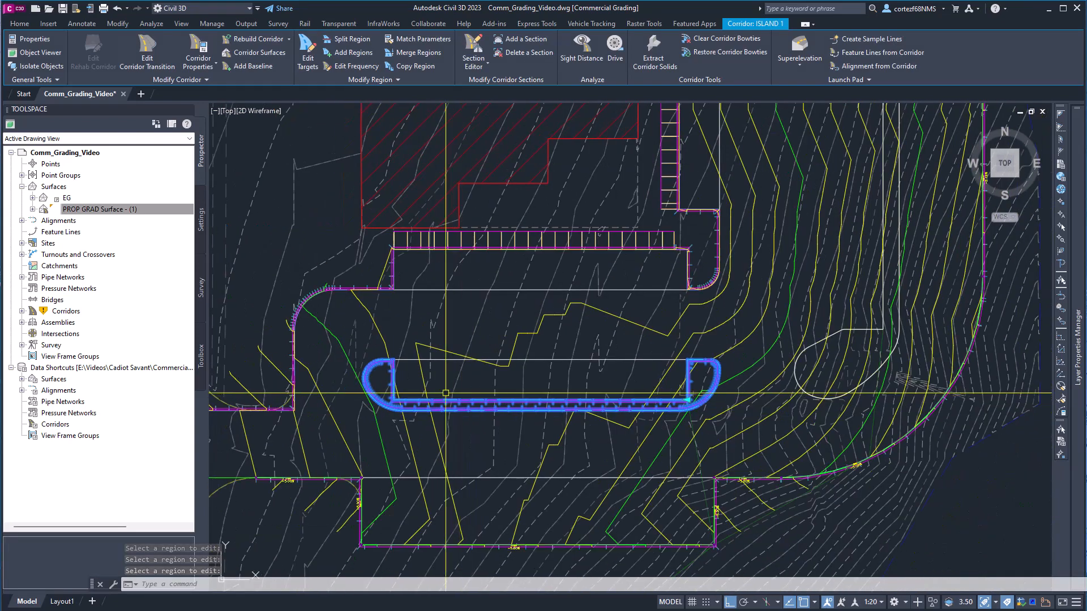
pyautogui.click(255, 55)
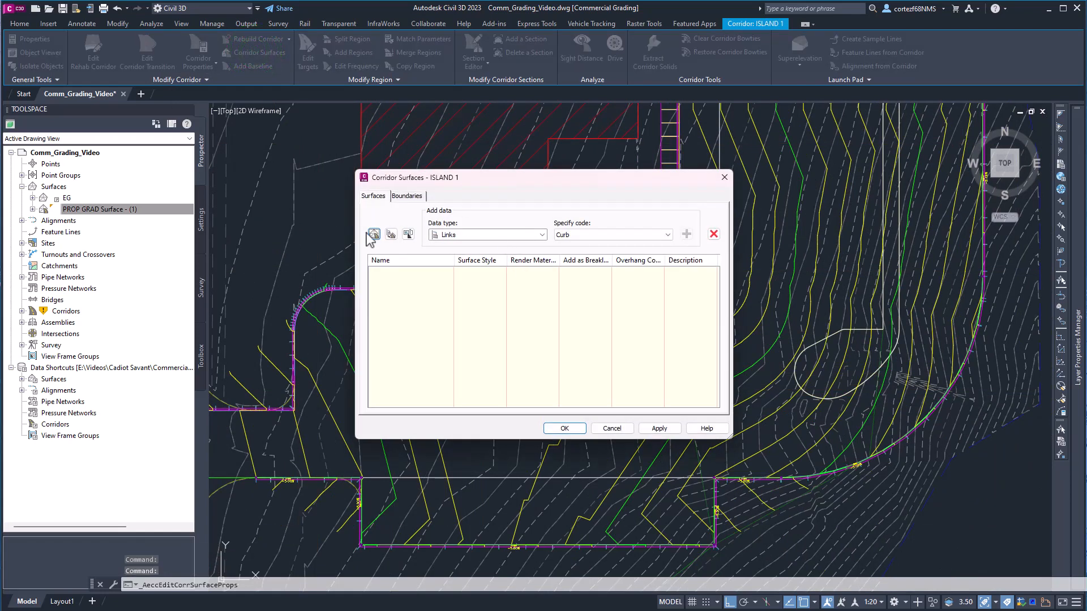
pyautogui.click(374, 234)
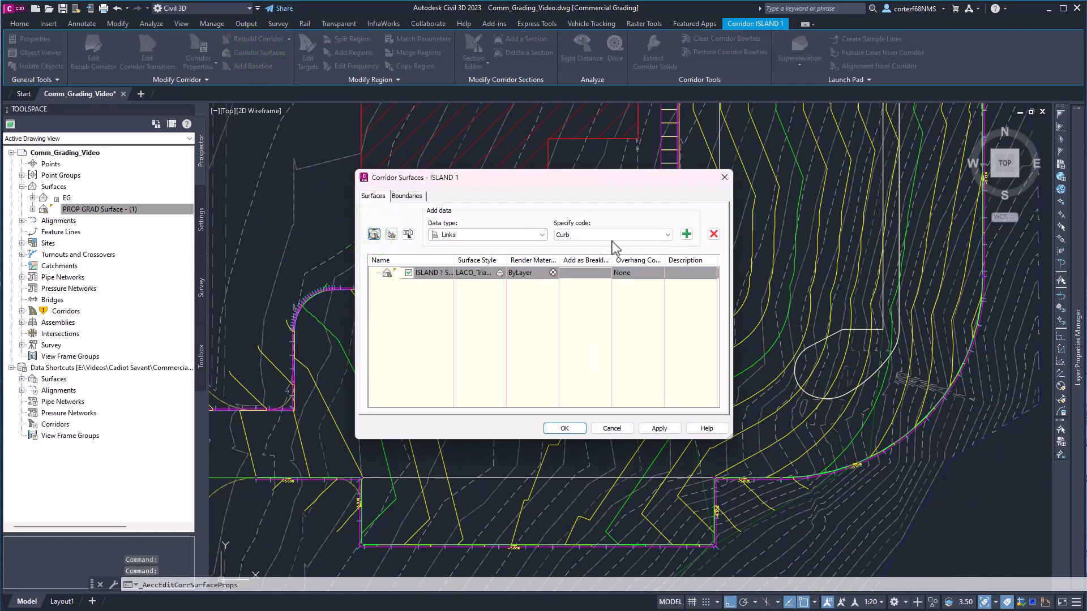
pyautogui.click(574, 237)
pyautogui.click(570, 251)
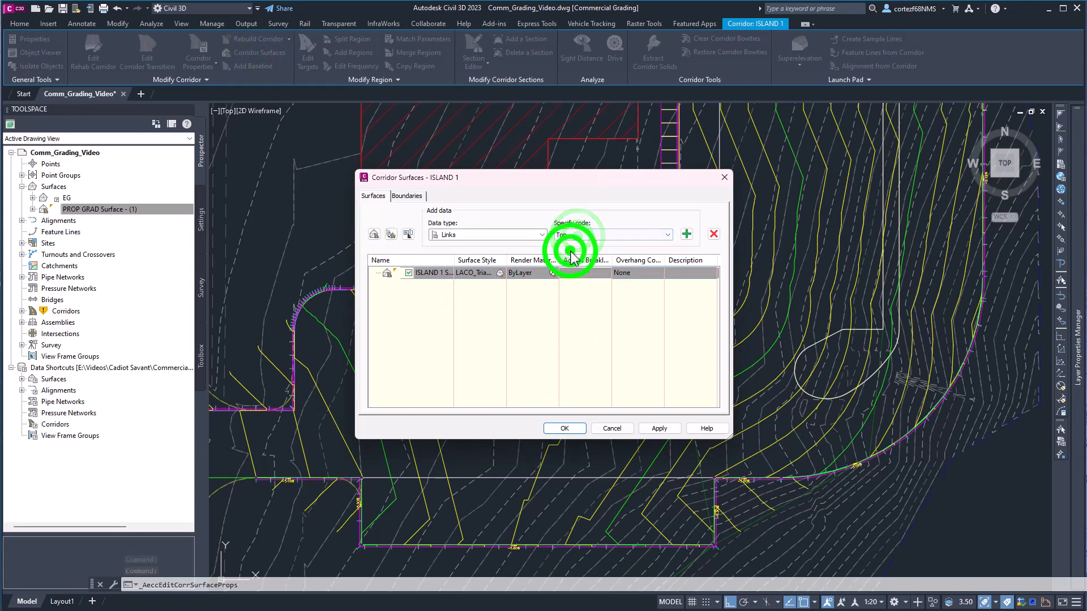
# Step: Set the ISLAND 1 corridor surface style to LACO_No Display and add the Top links as its data
pyautogui.click(504, 272)
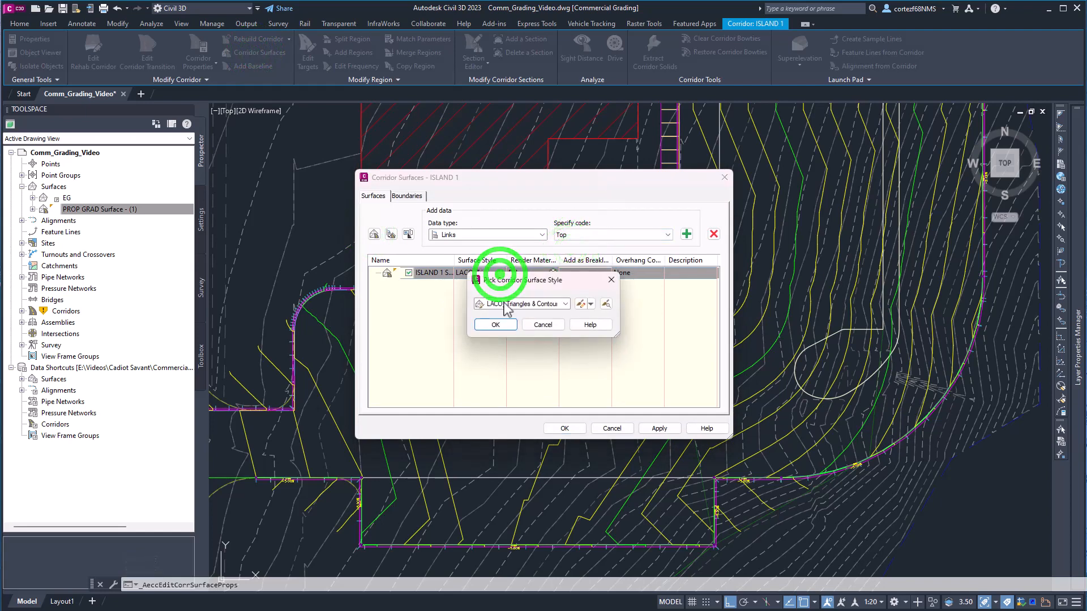
pyautogui.click(504, 303)
pyautogui.click(521, 378)
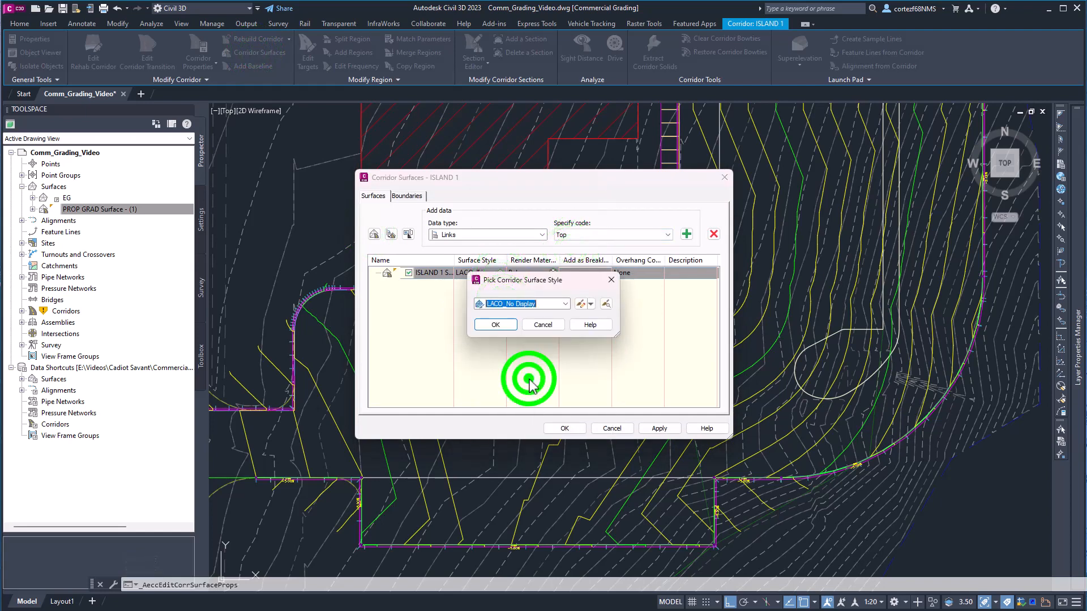
pyautogui.click(495, 326)
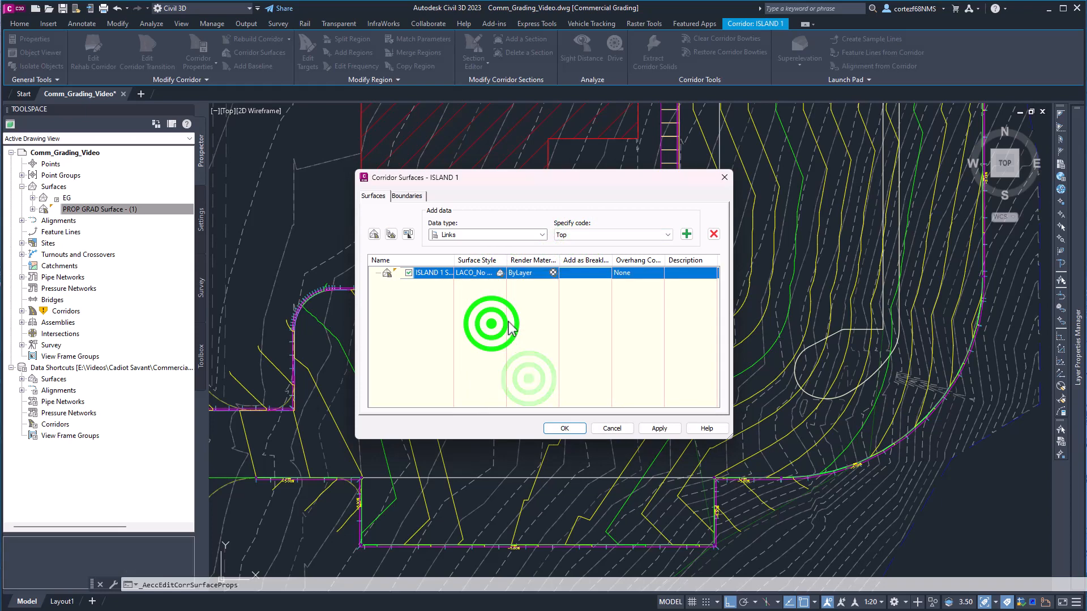
pyautogui.click(687, 233)
pyautogui.click(658, 429)
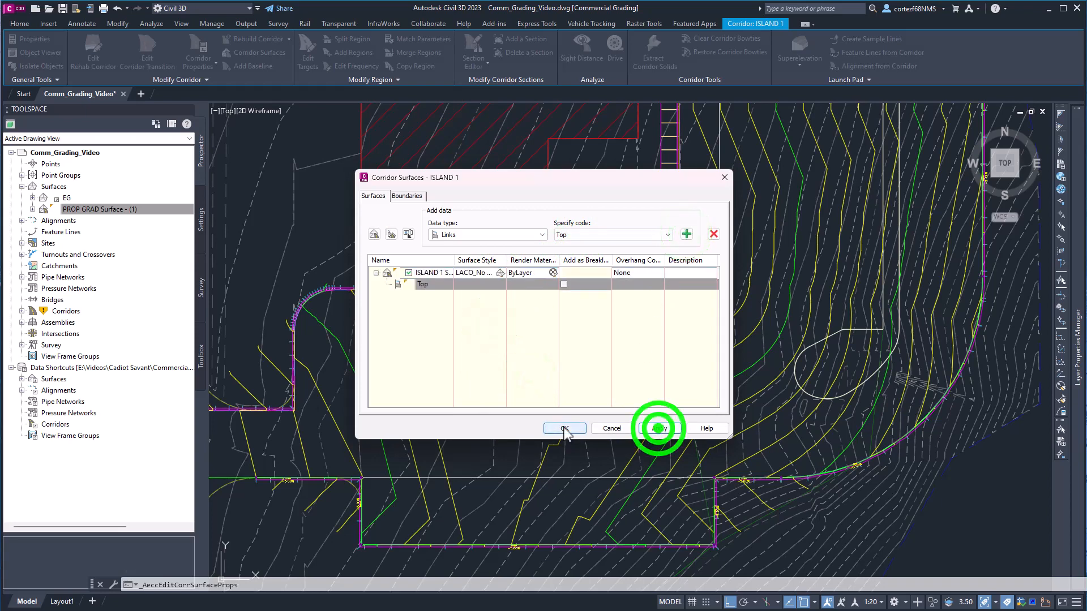
pyautogui.click(564, 428)
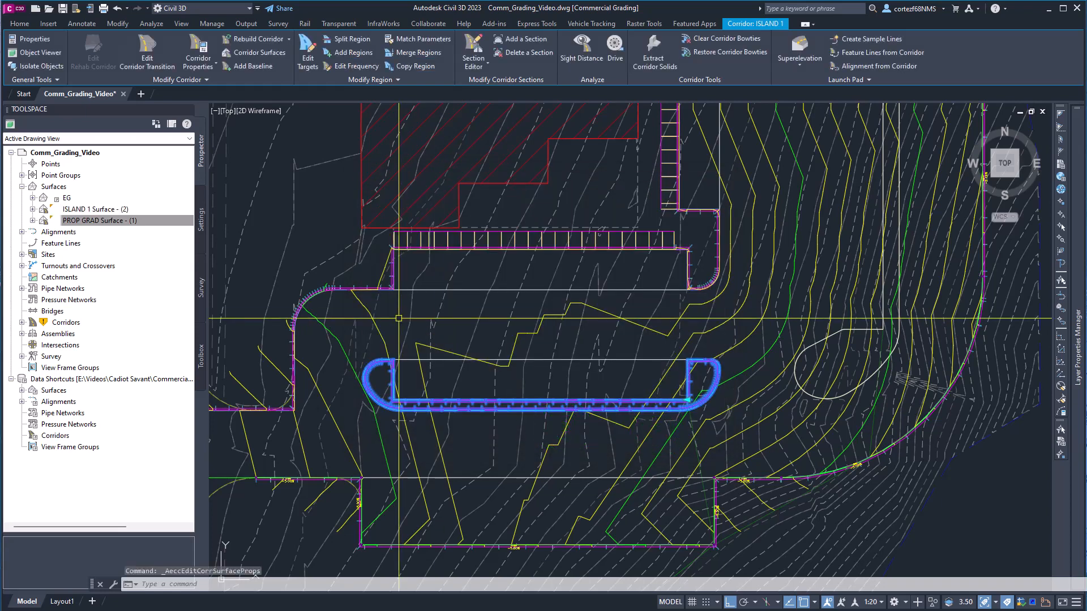
pyautogui.press('Escape')
# Step: Choose the Back_Curb, Flange, Flowline_Gutter and Top_Curb lines at the northwest end of the ISLAND 1 corridor for feature line extraction
pyautogui.click(105, 221)
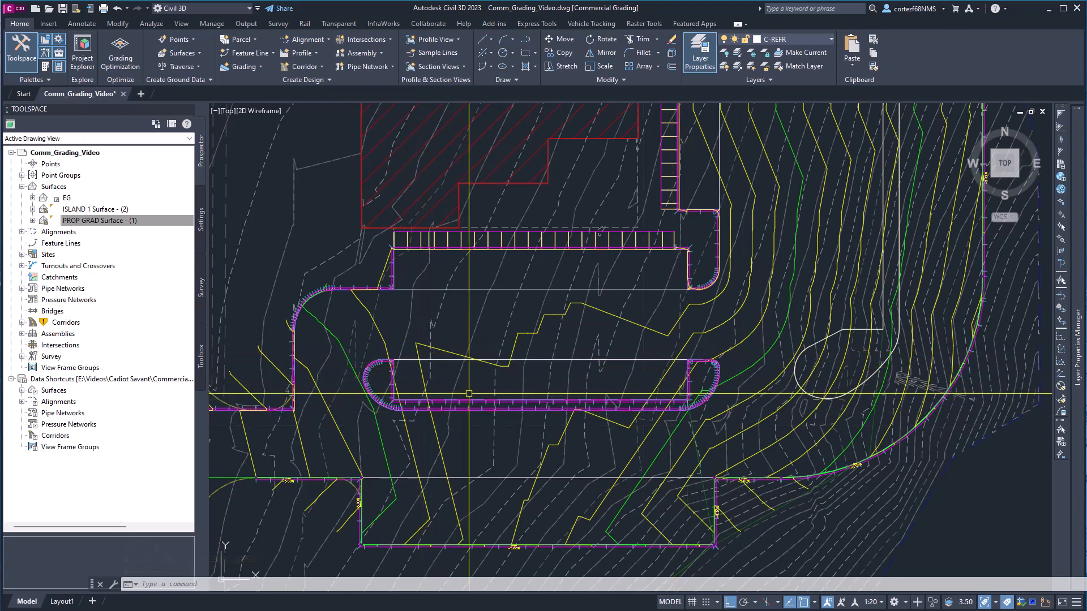
pyautogui.moveTo(629, 376); pyautogui.dragTo(533, 384, button='middle')
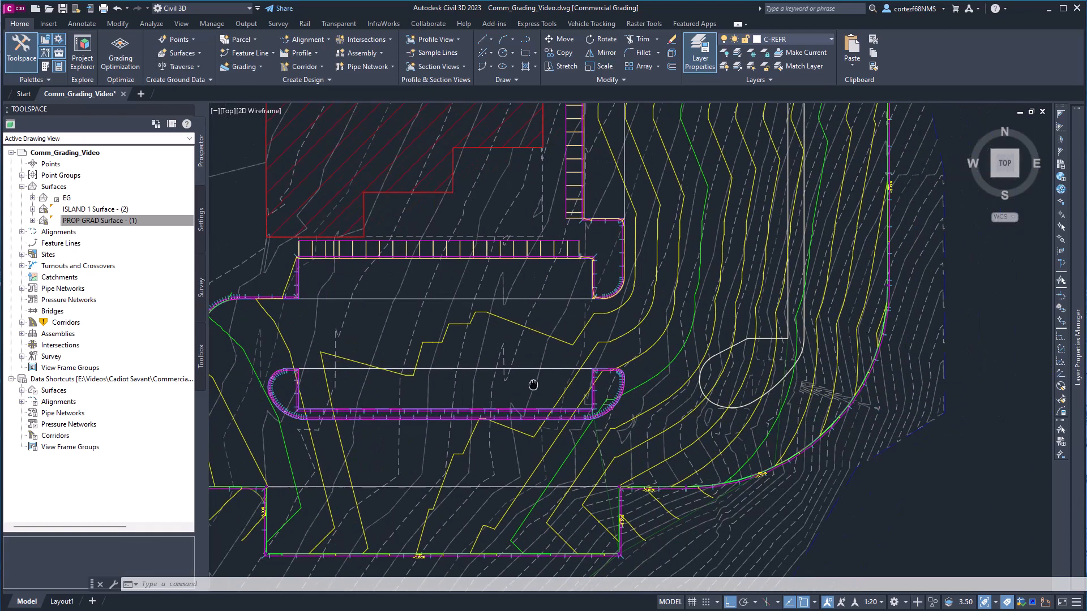
pyautogui.scroll(4, 595, 395)
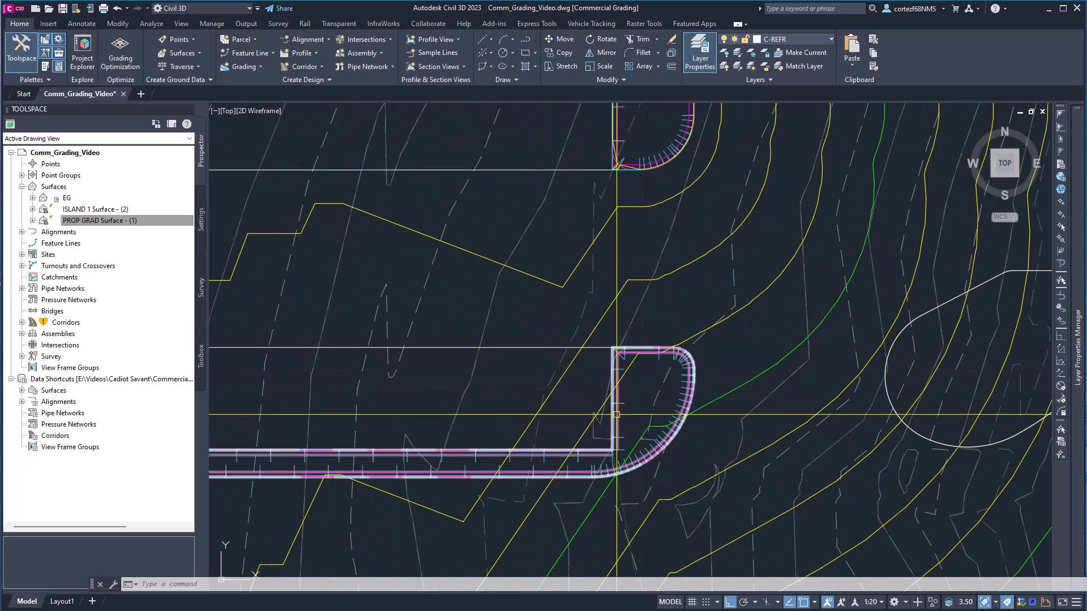
pyautogui.scroll(-5, 616, 415)
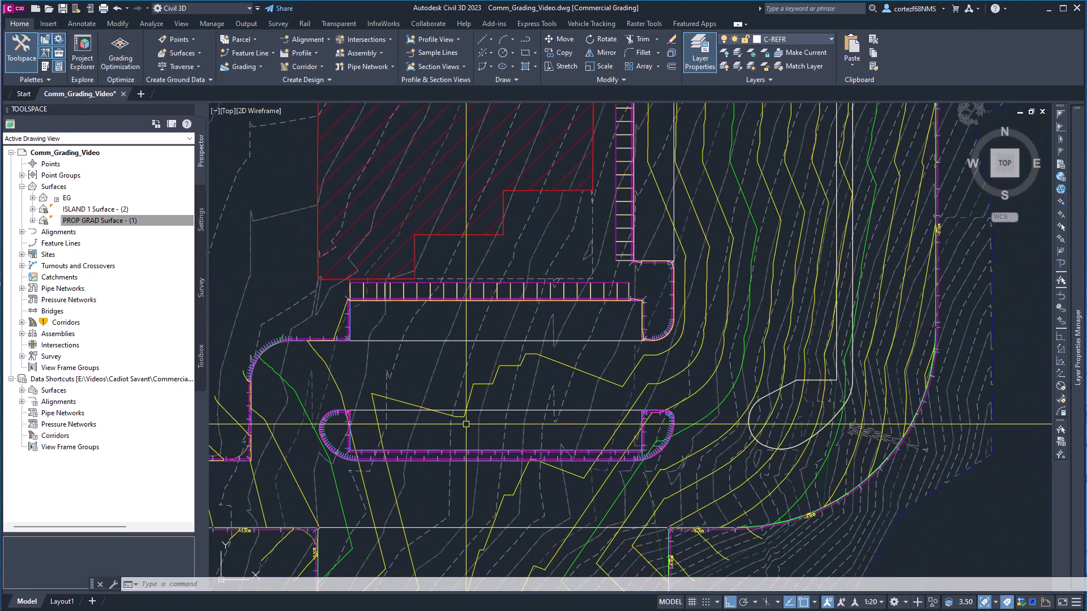
pyautogui.scroll(6, 390, 357)
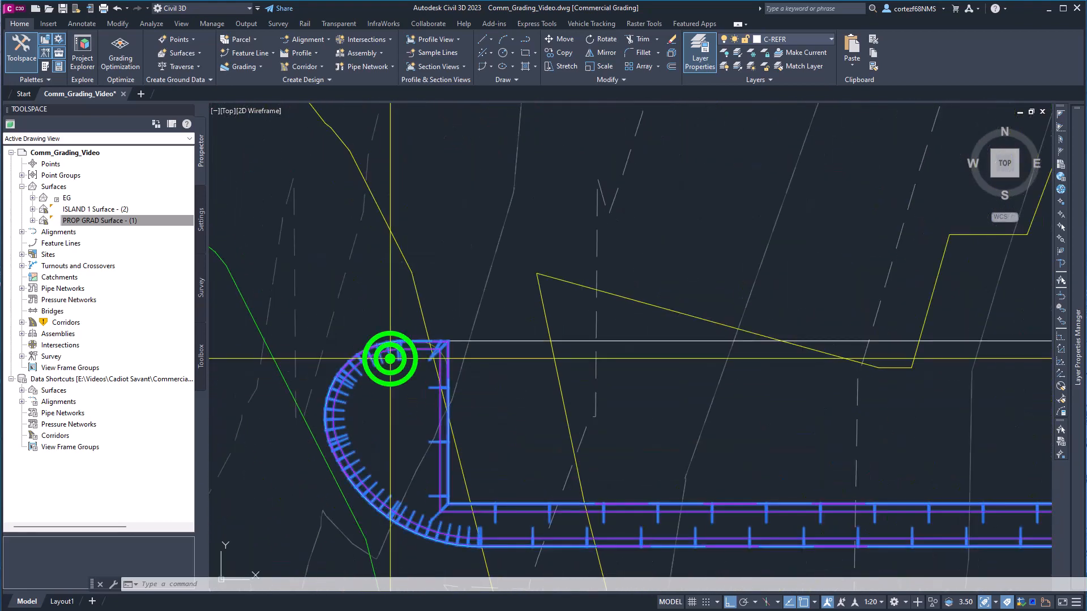
pyautogui.click(390, 358)
pyautogui.scroll(2, 390, 358)
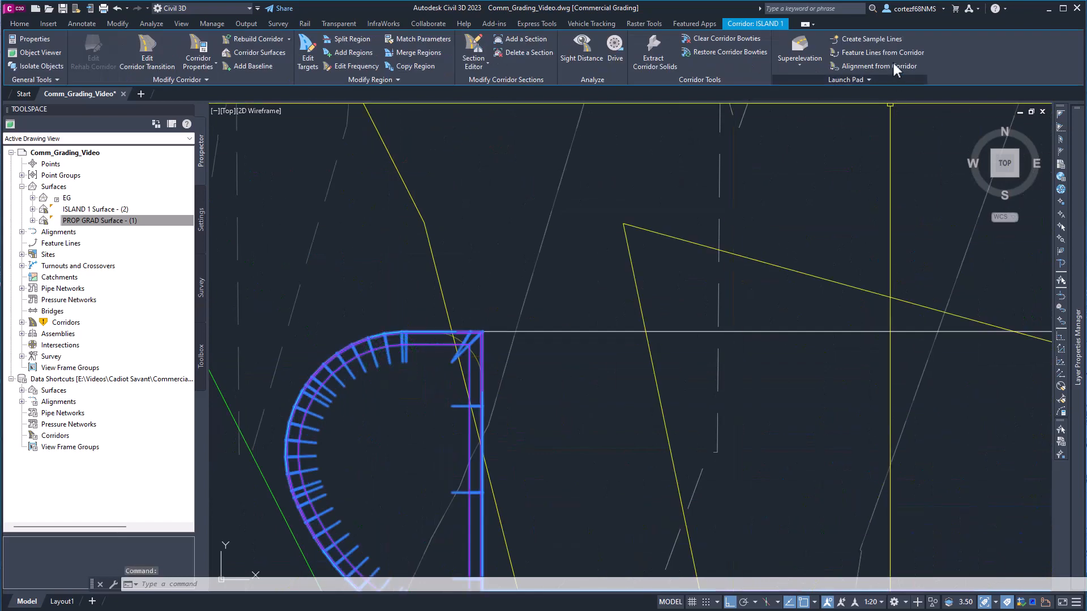
pyautogui.click(874, 54)
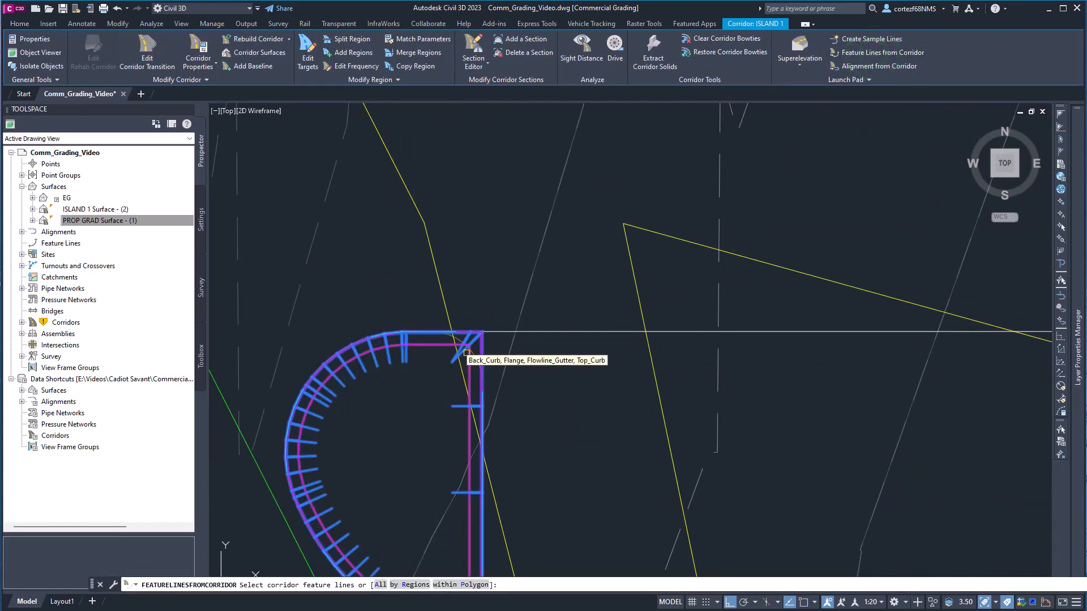
pyautogui.click(424, 346)
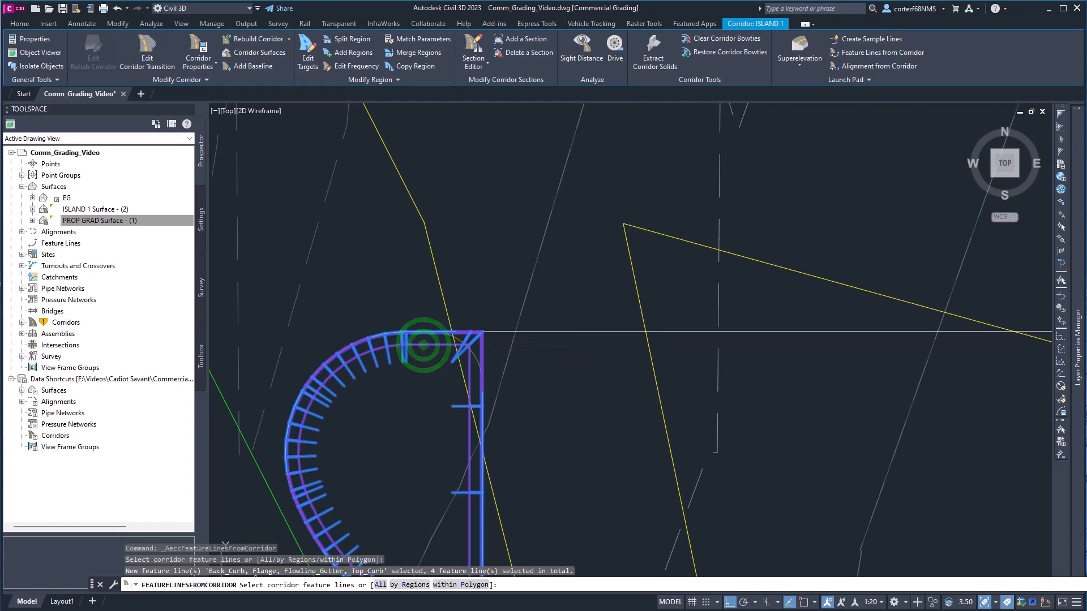
pyautogui.press('Return')
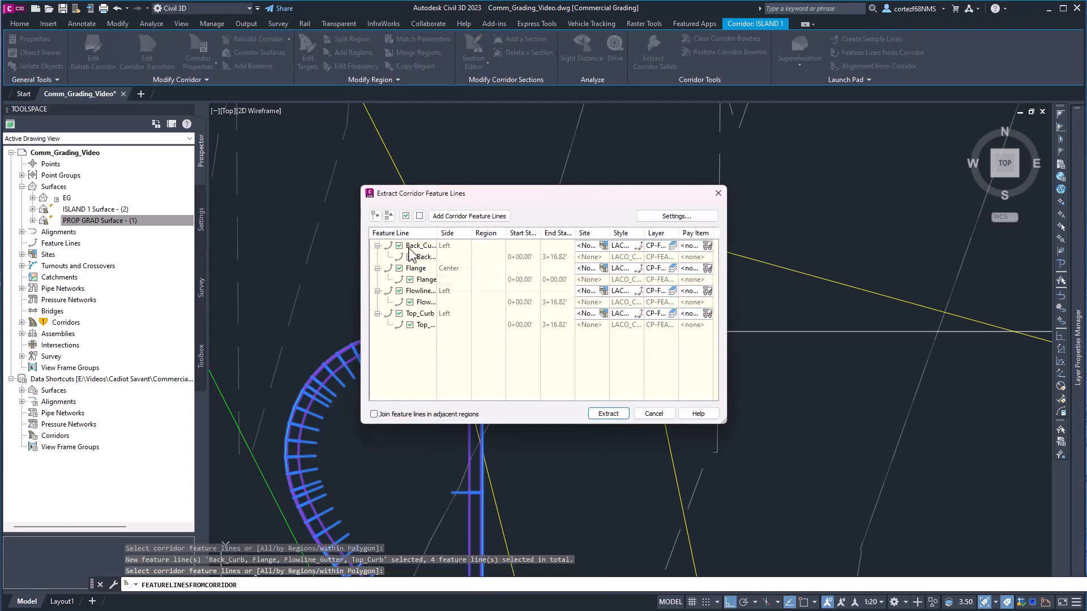
# Step: Exclude Flange and extract the Back_Curb, Flowline_Gutter and Top_Curb feature lines, keeping the dynamic link to the corridor
pyautogui.click(440, 233)
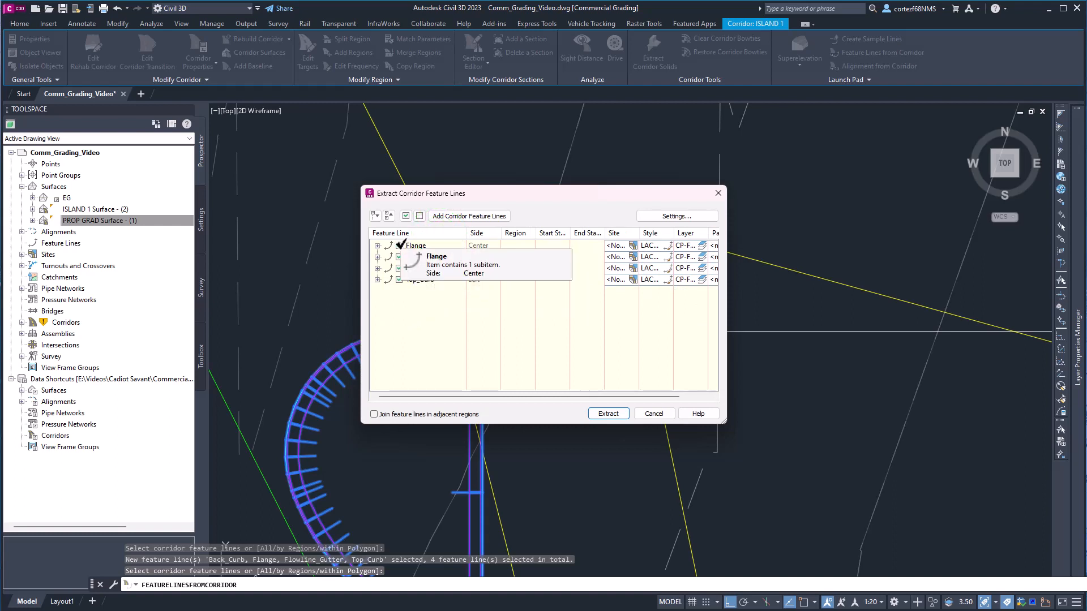
pyautogui.click(400, 245)
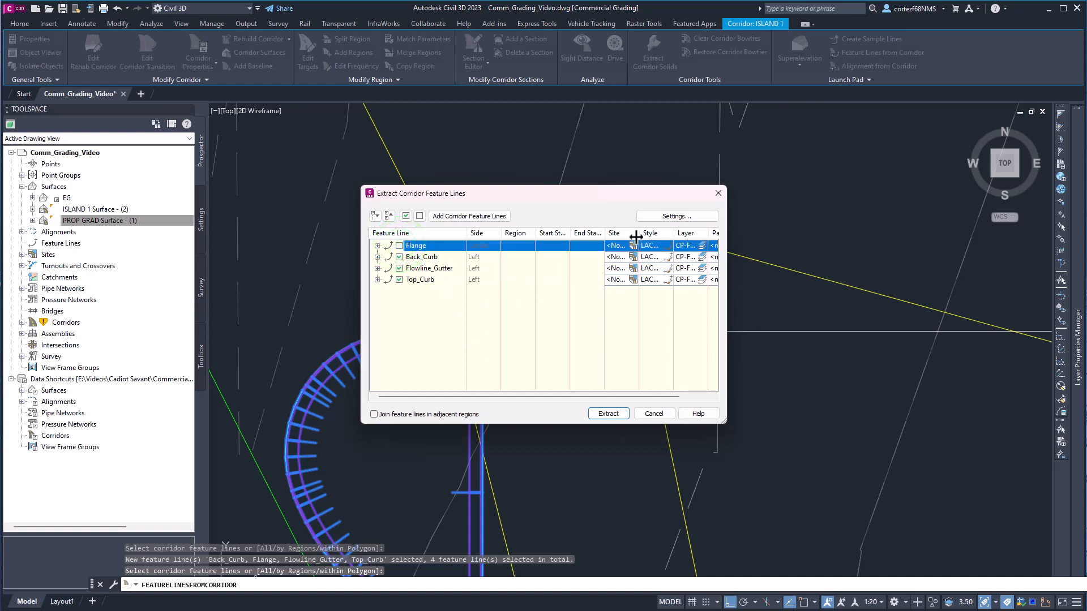
pyautogui.click(668, 218)
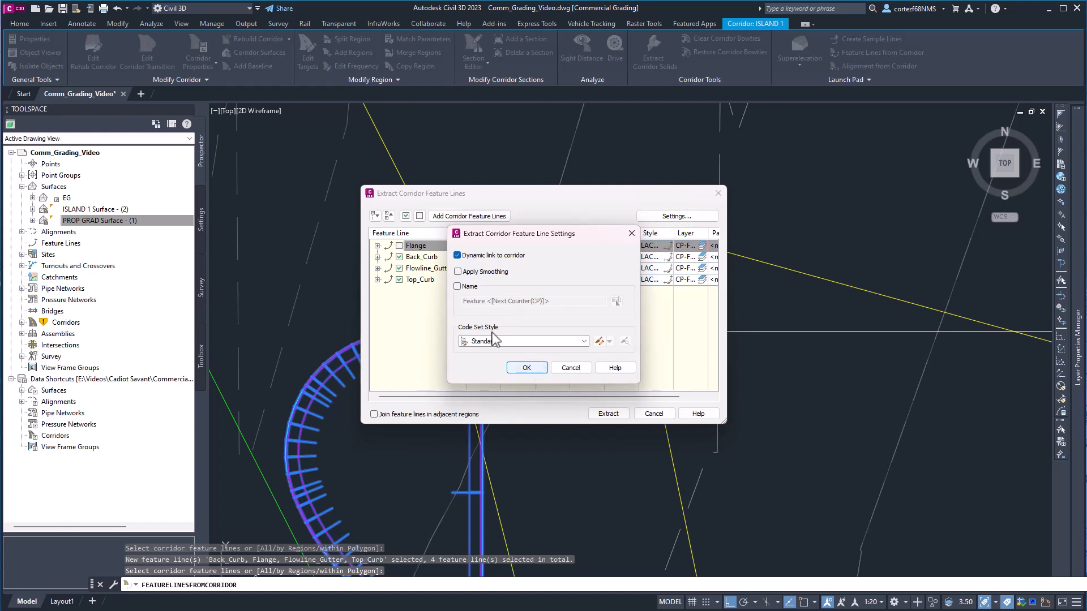
pyautogui.click(527, 368)
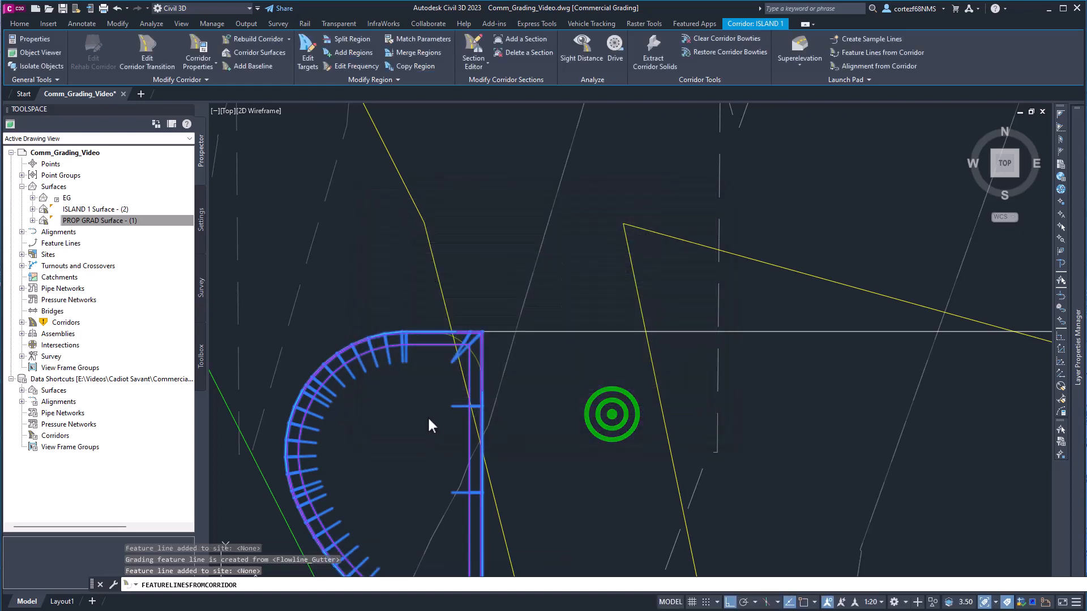
pyautogui.press('Escape')
# Step: Add the extracted island curb feature lines to PROP GRAD Surface - (1) as standard breaklines described as ISLAND 1 FEATURE LINES
pyautogui.scroll(2, 482, 335)
pyautogui.scroll(2, 454, 393)
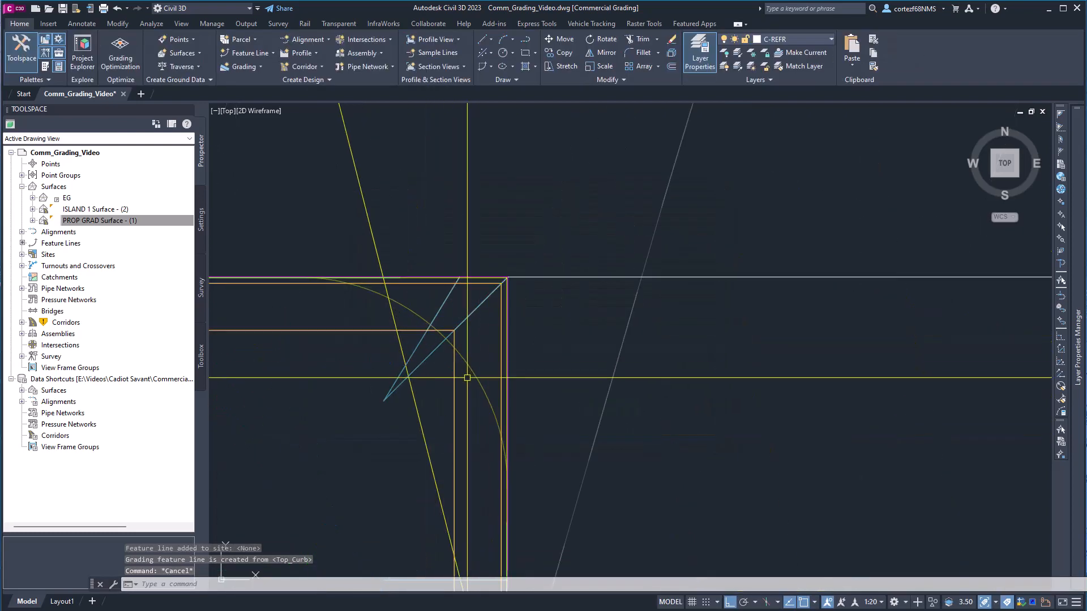
pyautogui.click(454, 393)
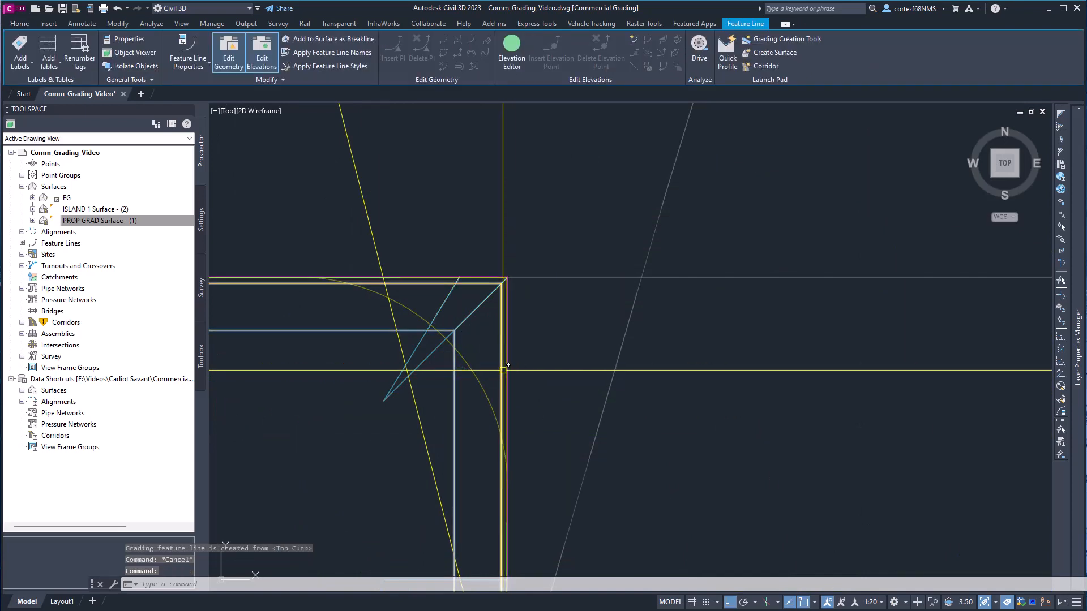
pyautogui.click(503, 370)
pyautogui.scroll(-5, 508, 371)
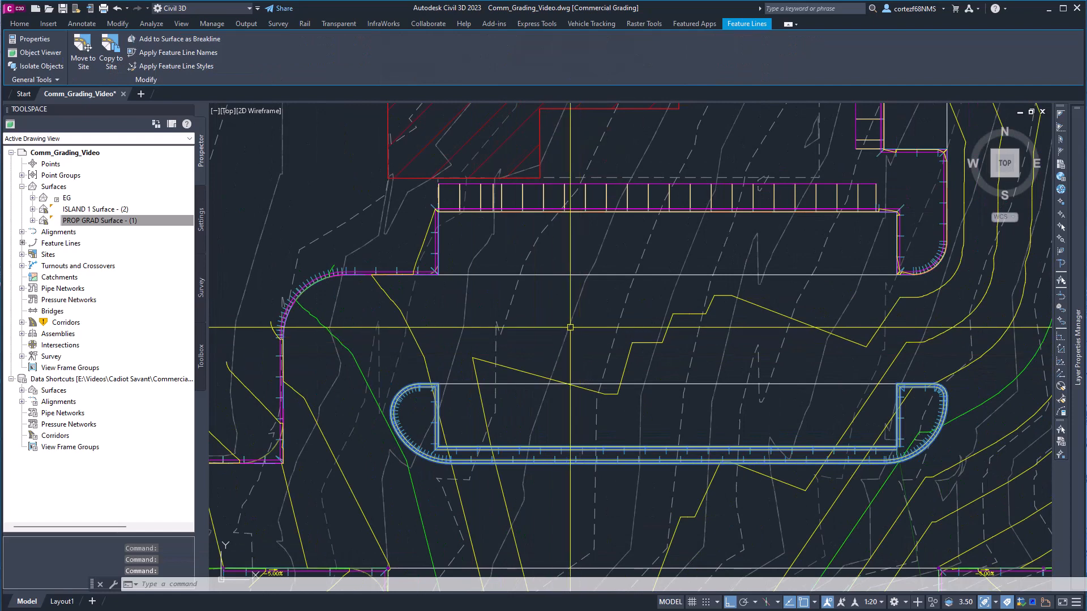
pyautogui.rightClick(555, 330)
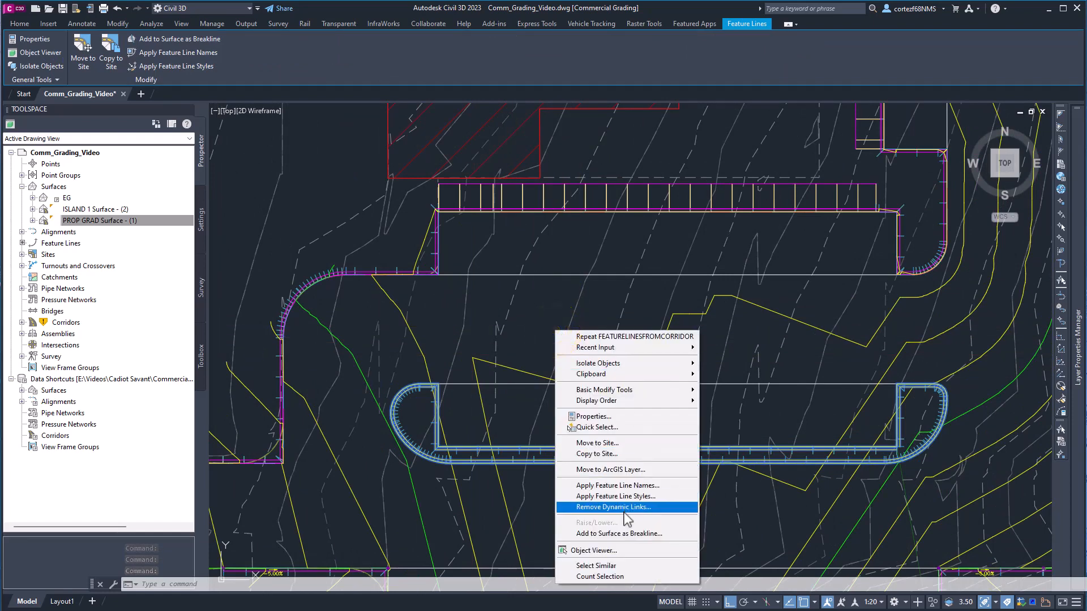
pyautogui.click(623, 535)
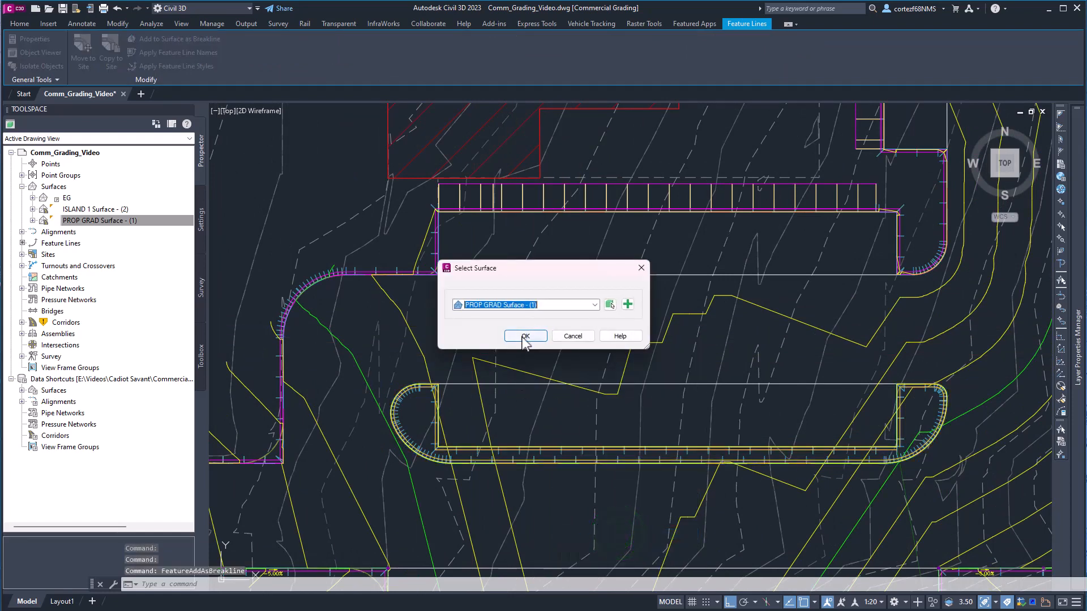
pyautogui.click(521, 336)
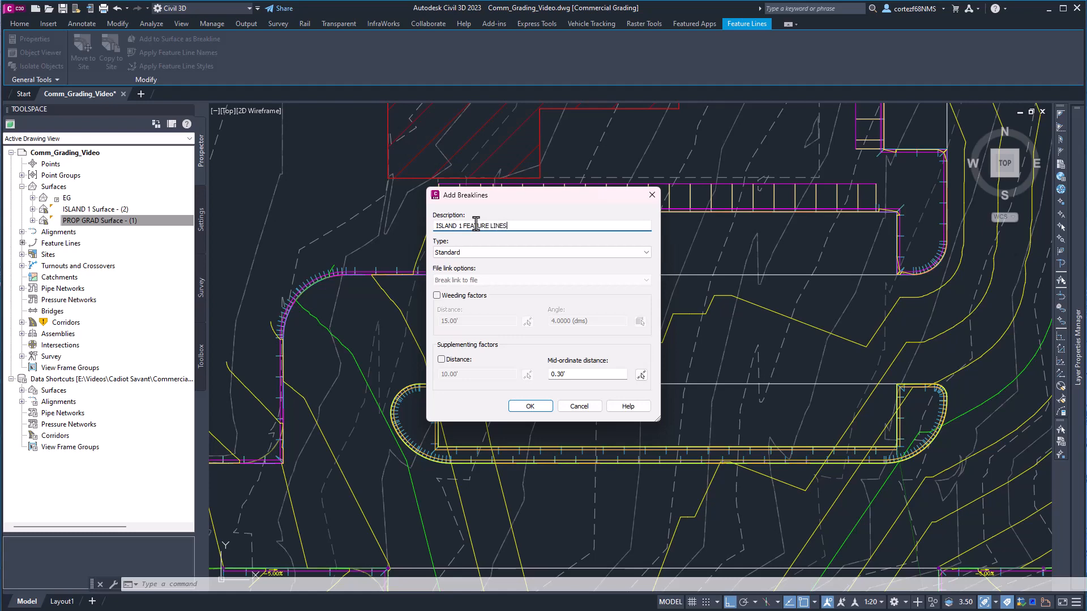
pyautogui.click(534, 407)
# Step: Examine the PROP GRAD surface contours across and around the south island's curb, highlighting the surface
pyautogui.moveTo(465, 416); pyautogui.dragTo(418, 388, button='middle')
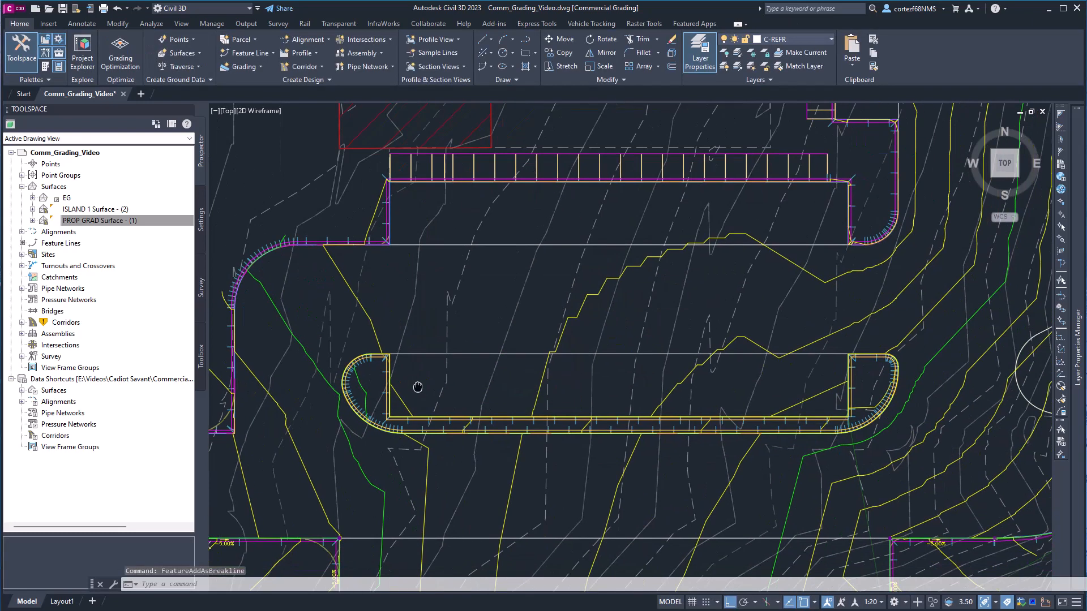
pyautogui.scroll(-5, 421, 389)
pyautogui.scroll(3, 618, 365)
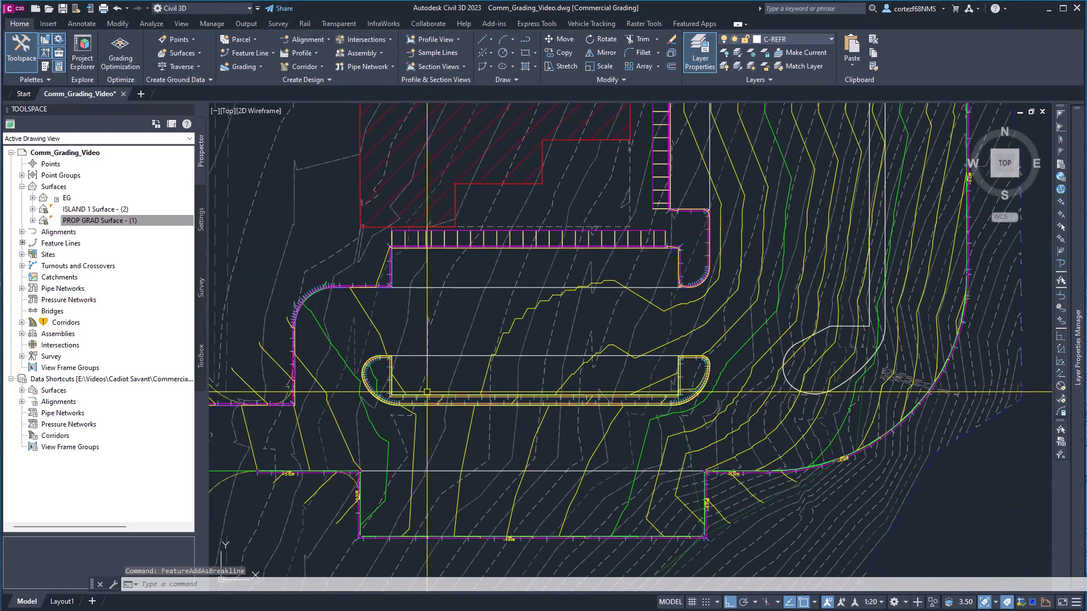
pyautogui.scroll(4, 634, 391)
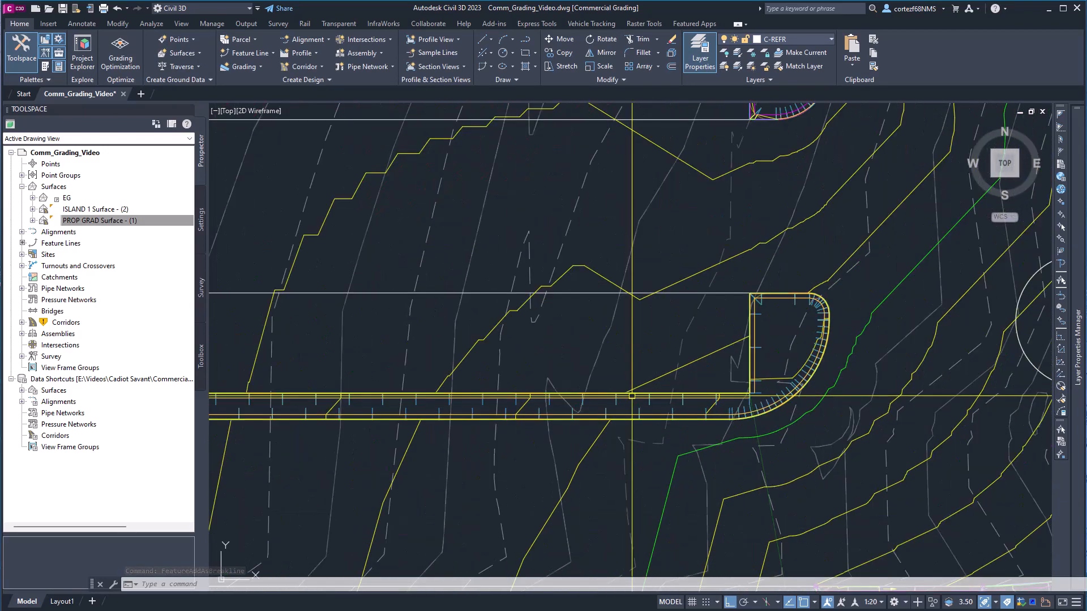
pyautogui.click(651, 380)
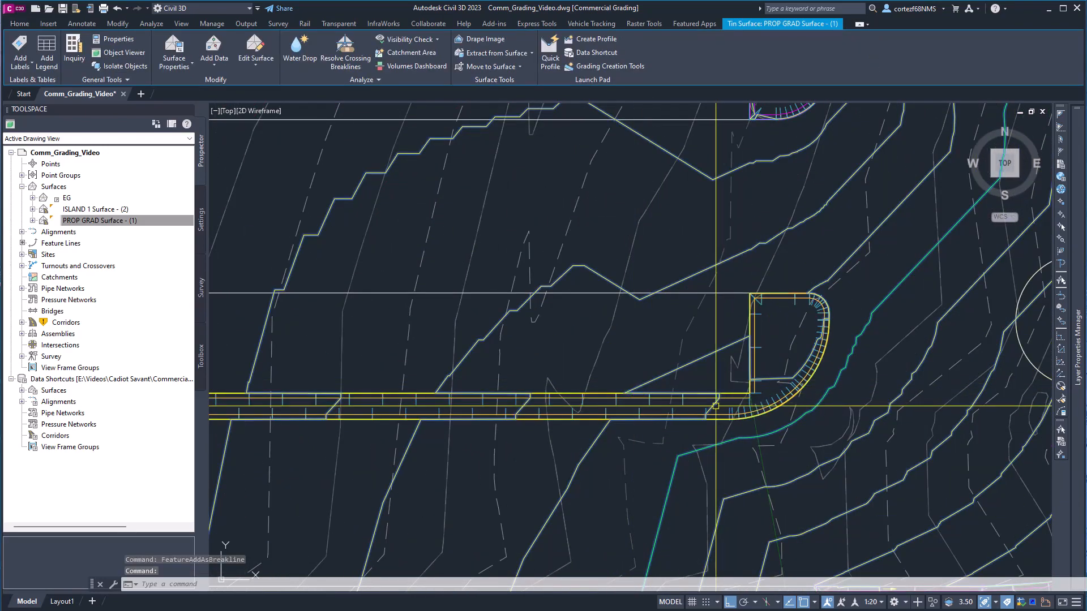
pyautogui.scroll(-4, 691, 393)
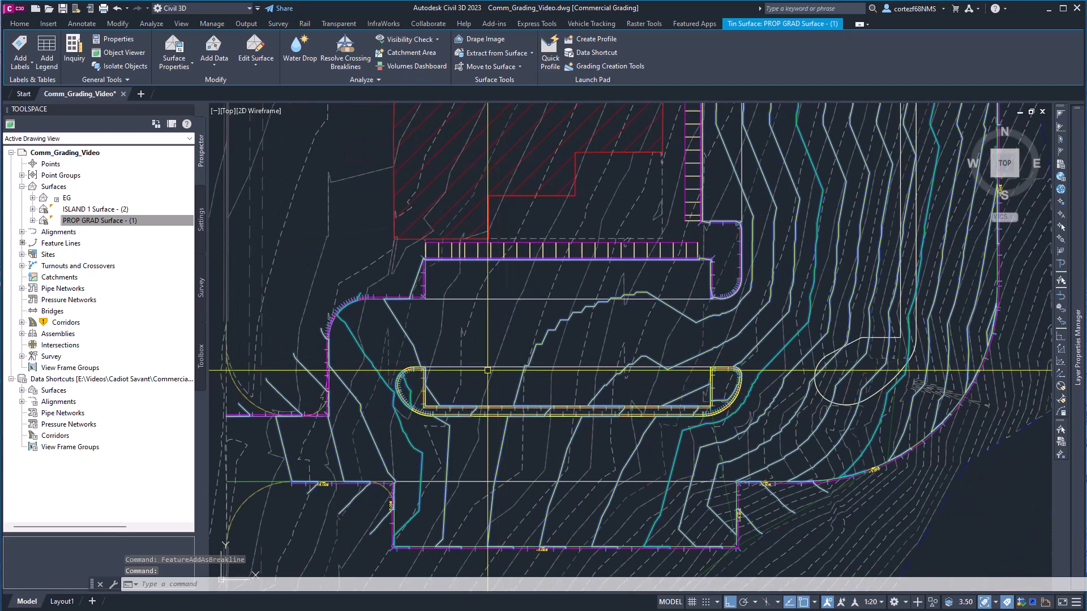
pyautogui.moveTo(690, 393); pyautogui.dragTo(750, 372, button='middle')
pyautogui.press('Escape')
pyautogui.press('Escape')
# Step: Review the proposed contours across the whole parking lot, from the south island up to the long east island
pyautogui.scroll(2, 488, 368)
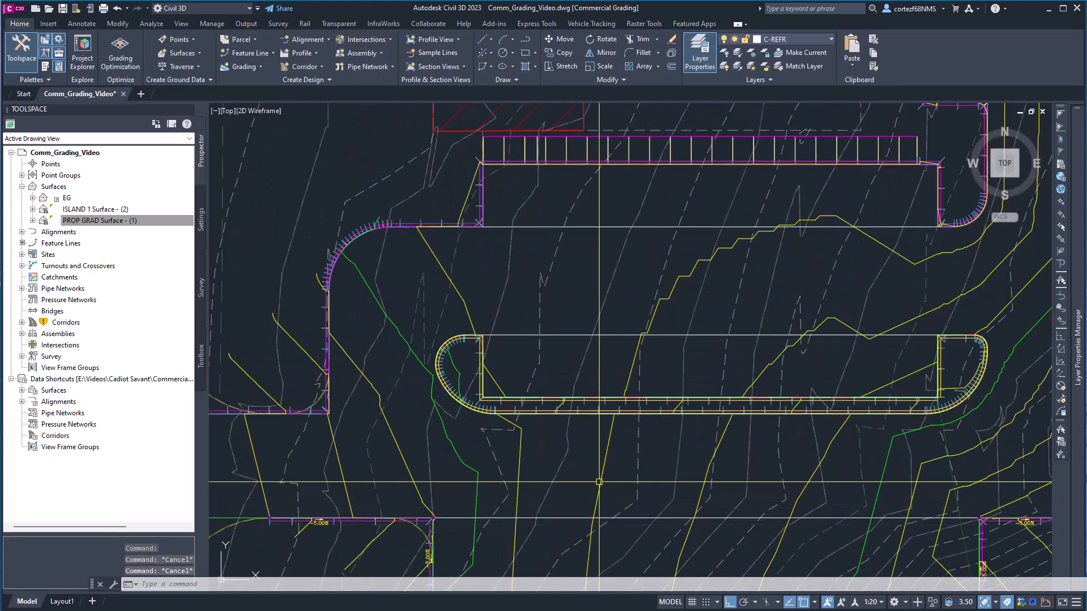
pyautogui.scroll(-2, 564, 468)
pyautogui.moveTo(555, 471); pyautogui.dragTo(497, 452, button='middle')
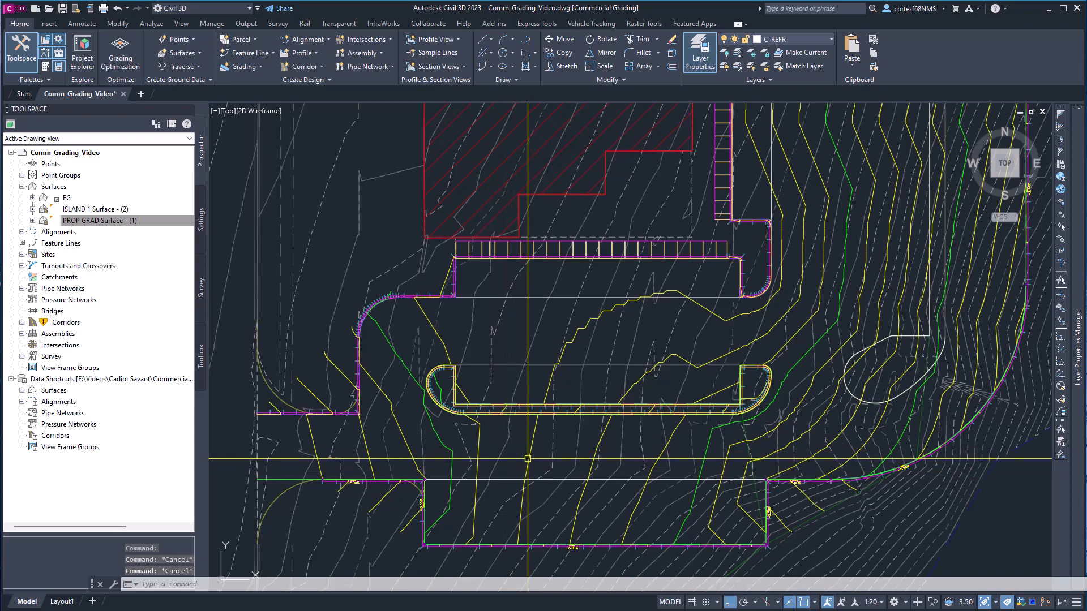
pyautogui.scroll(-2, 539, 344)
pyautogui.moveTo(538, 344); pyautogui.dragTo(506, 423, button='middle')
pyautogui.moveTo(528, 323)
pyautogui.mouseDown(button='middle')
pyautogui.moveTo(541, 389)
pyautogui.moveTo(538, 368)
pyautogui.mouseUp(button='middle')
pyautogui.scroll(-2, 540, 389)
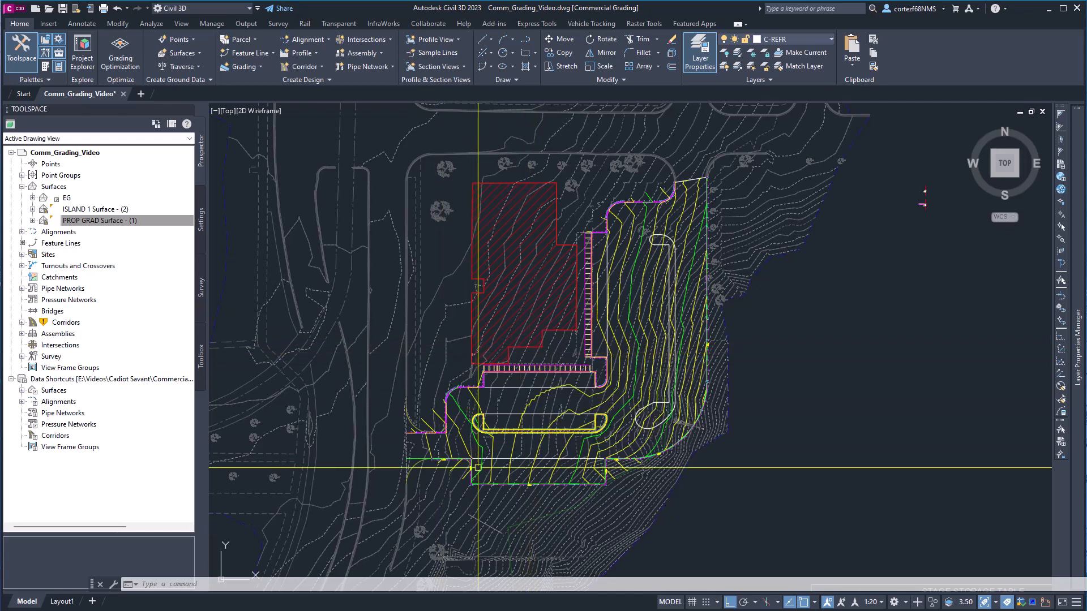
pyautogui.scroll(4, 480, 468)
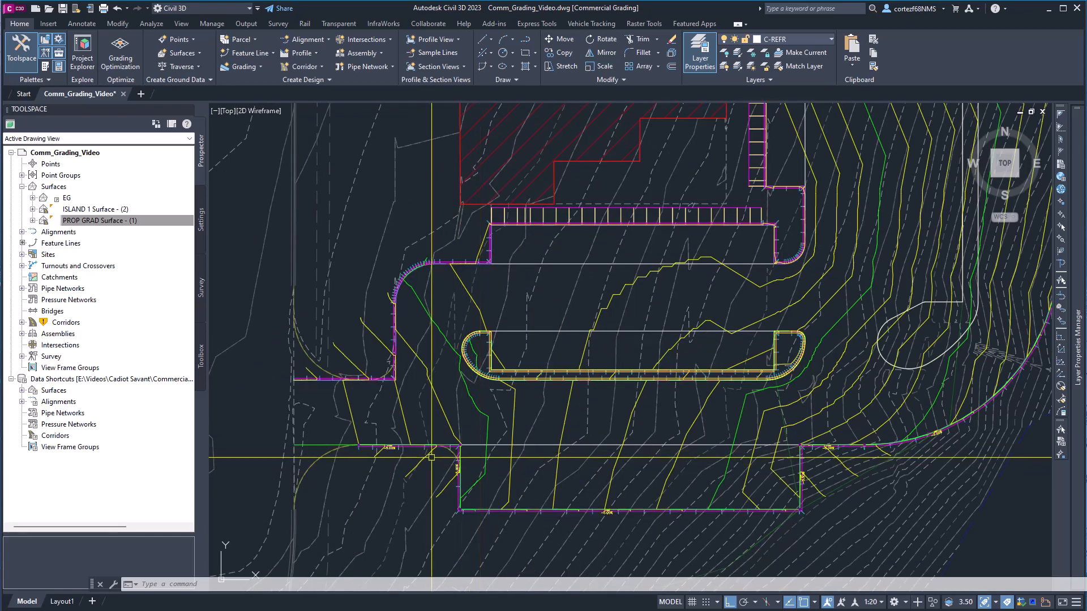
pyautogui.moveTo(712, 376); pyautogui.dragTo(462, 450, button='middle')
pyautogui.scroll(-2, 552, 365)
pyautogui.moveTo(552, 286); pyautogui.dragTo(555, 385, button='middle')
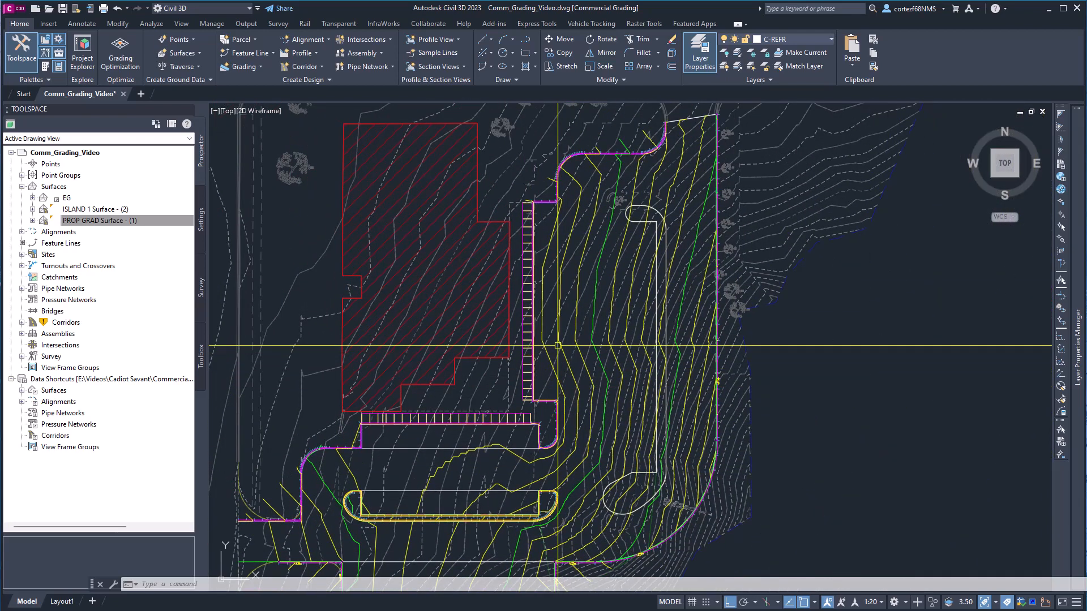